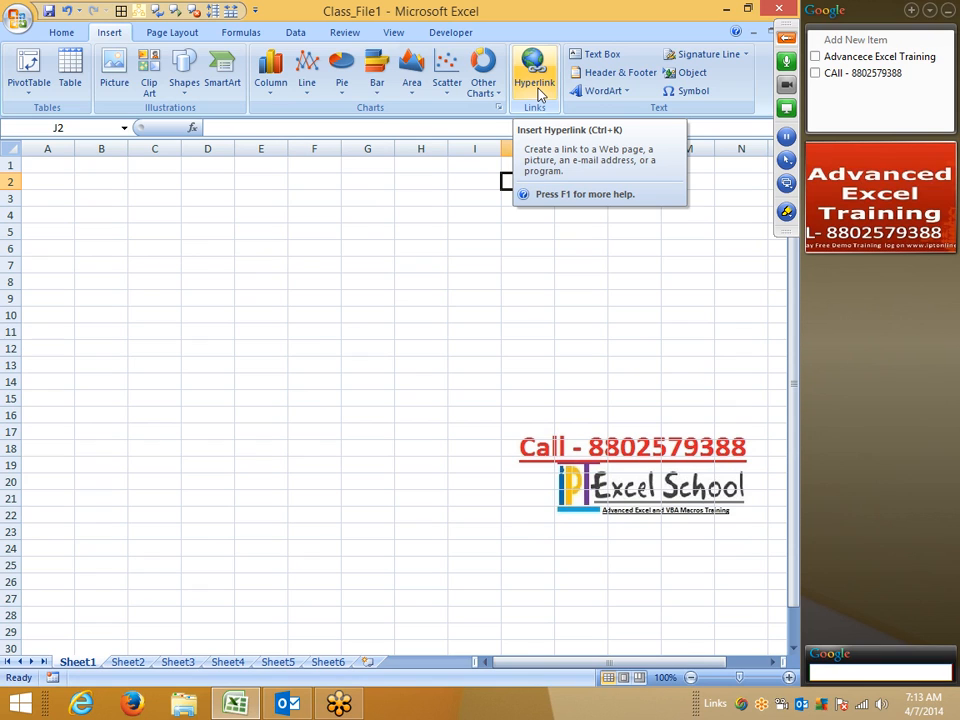
Step: Enter the text Sheet6 in cell B2 of Sheet1
click(66, 195)
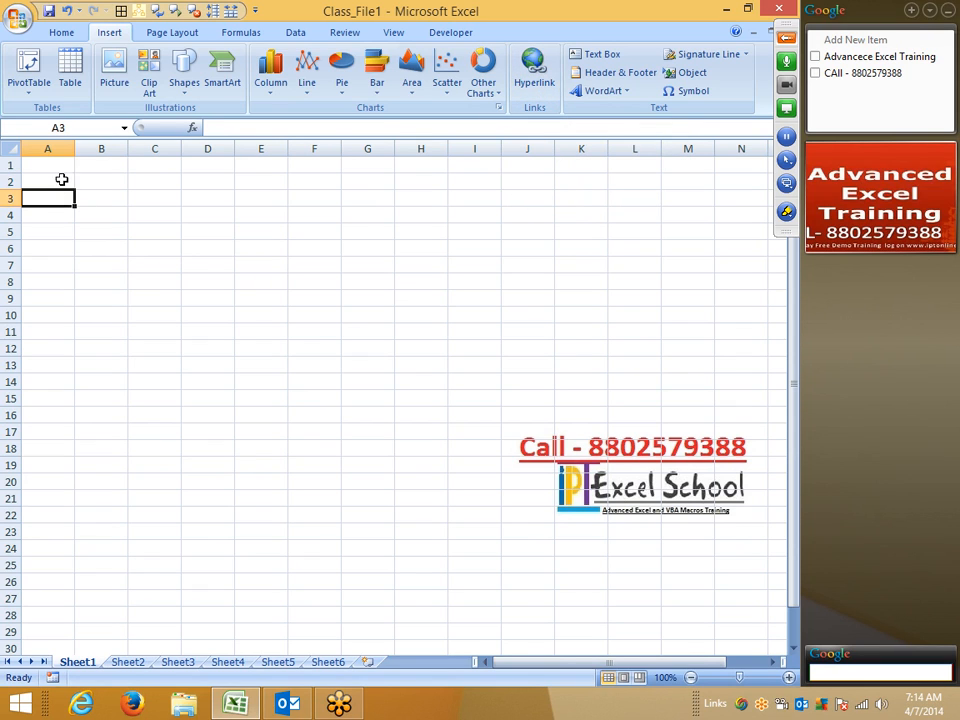
click(67, 165)
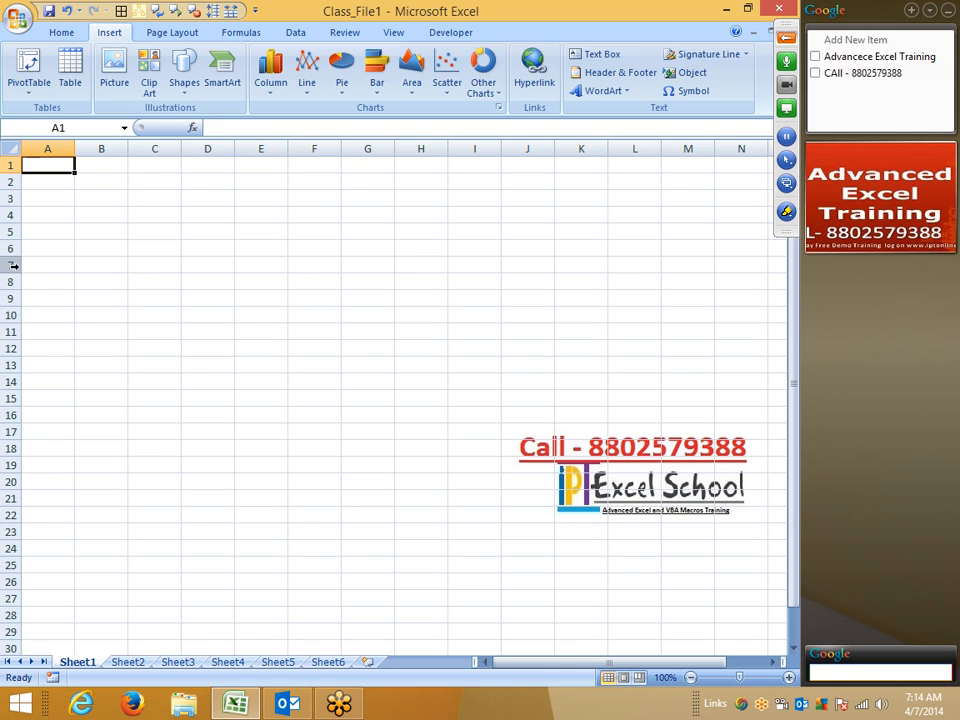
click(96, 193)
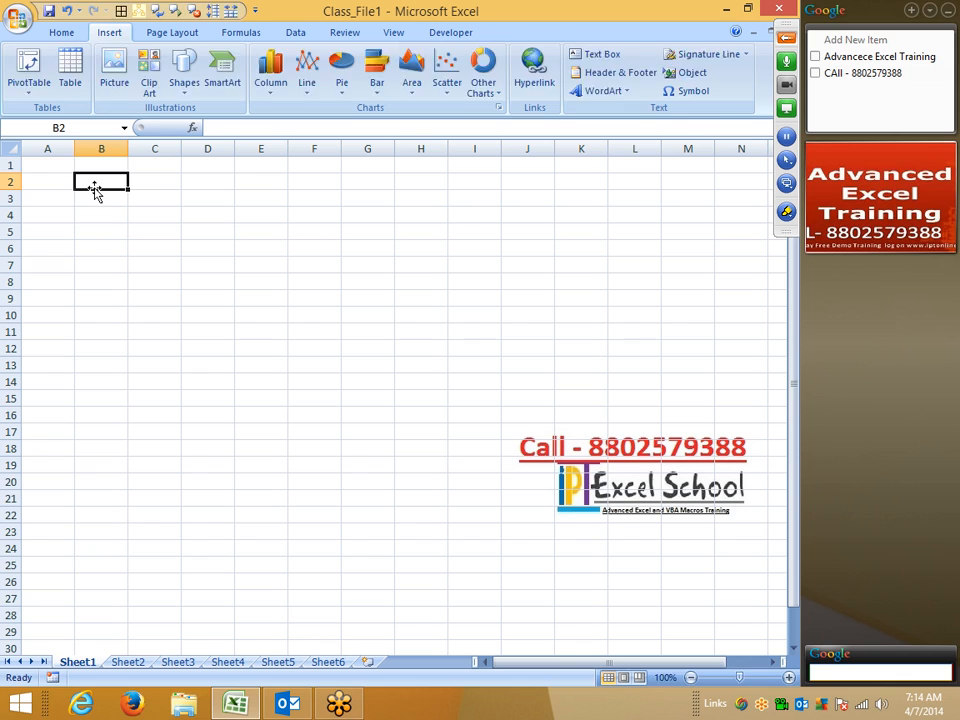
text(Sheet6)
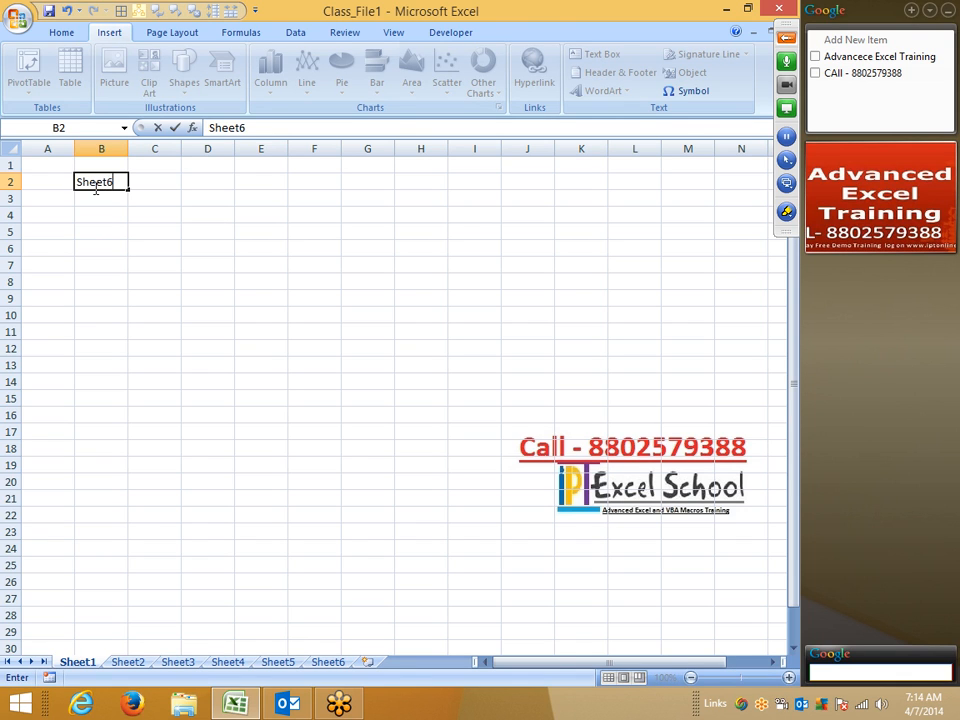
click(101, 291)
click(103, 195)
Step: Turn the Sheet6 text in cell B2 into a hyperlink to cell A1 of Sheet6
click(104, 184)
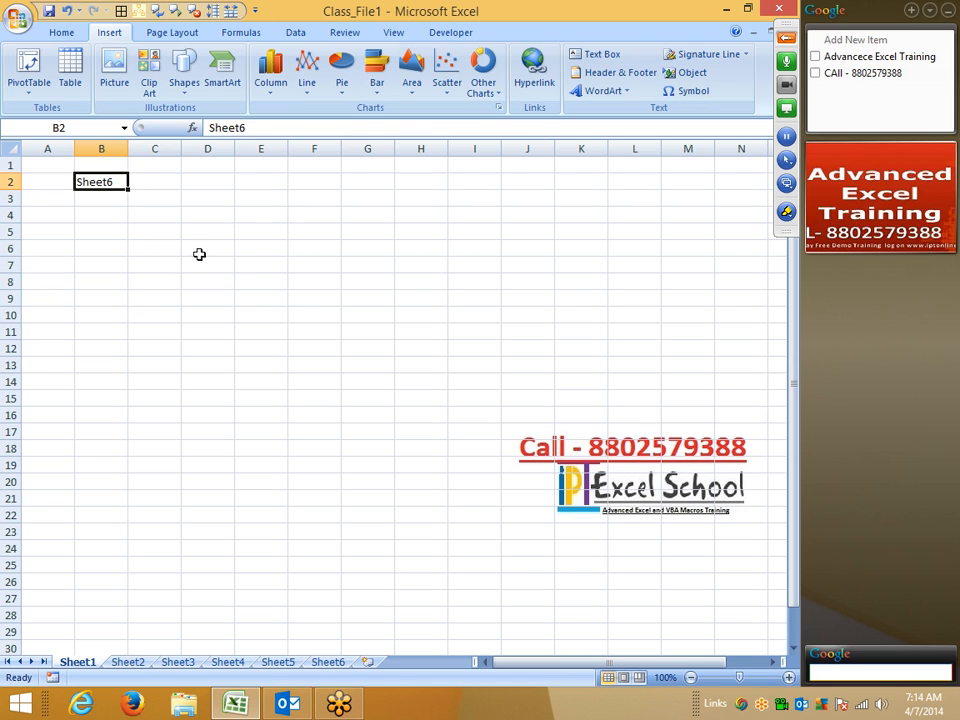
click(534, 75)
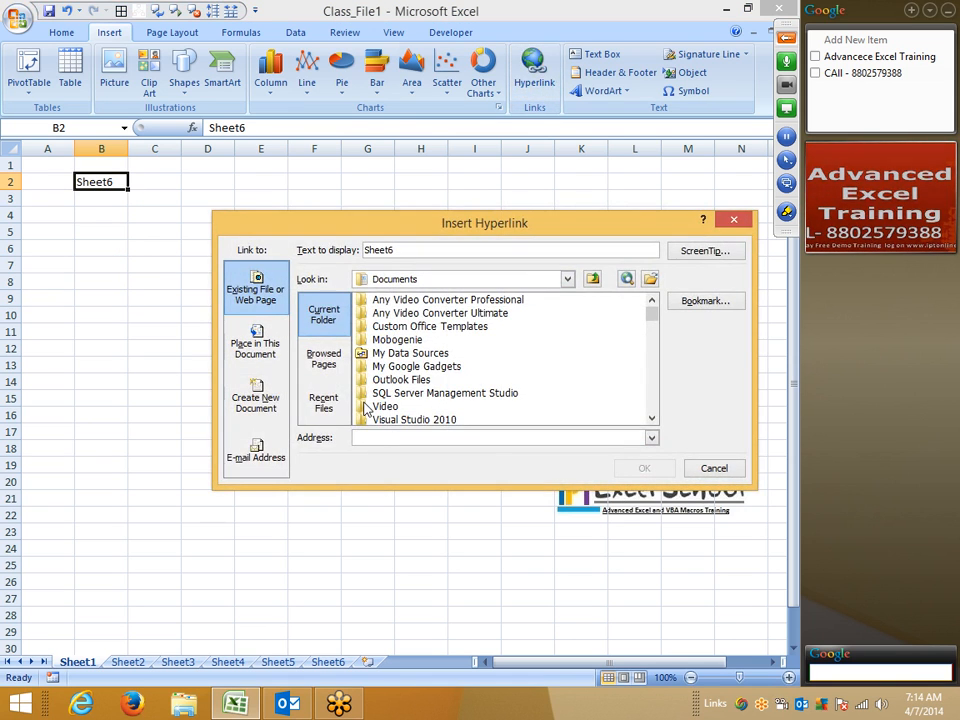
click(706, 301)
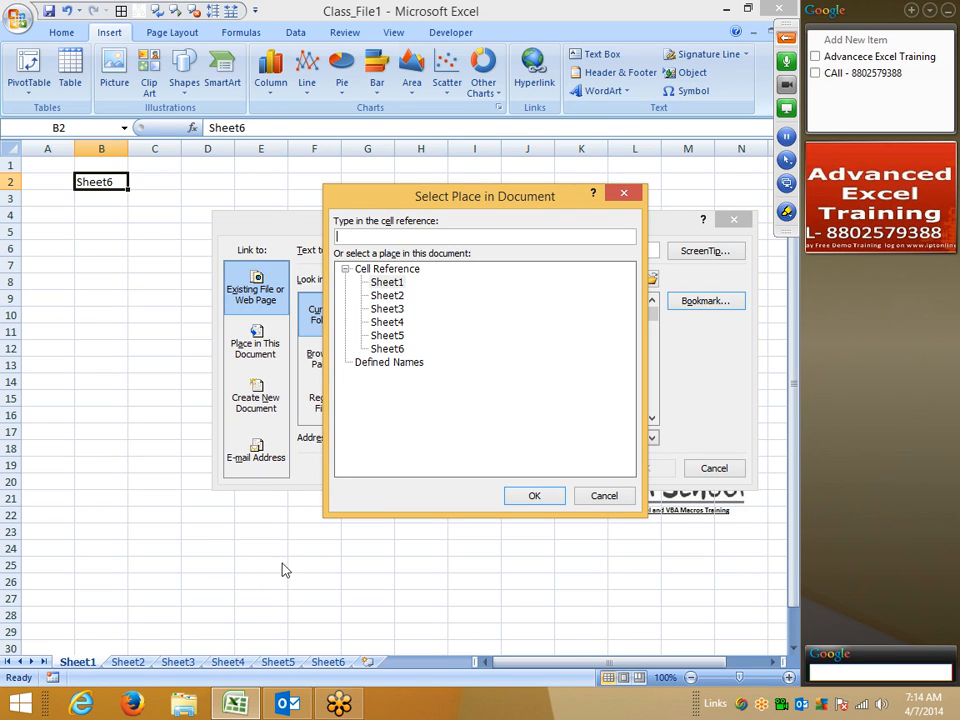
click(387, 349)
click(533, 496)
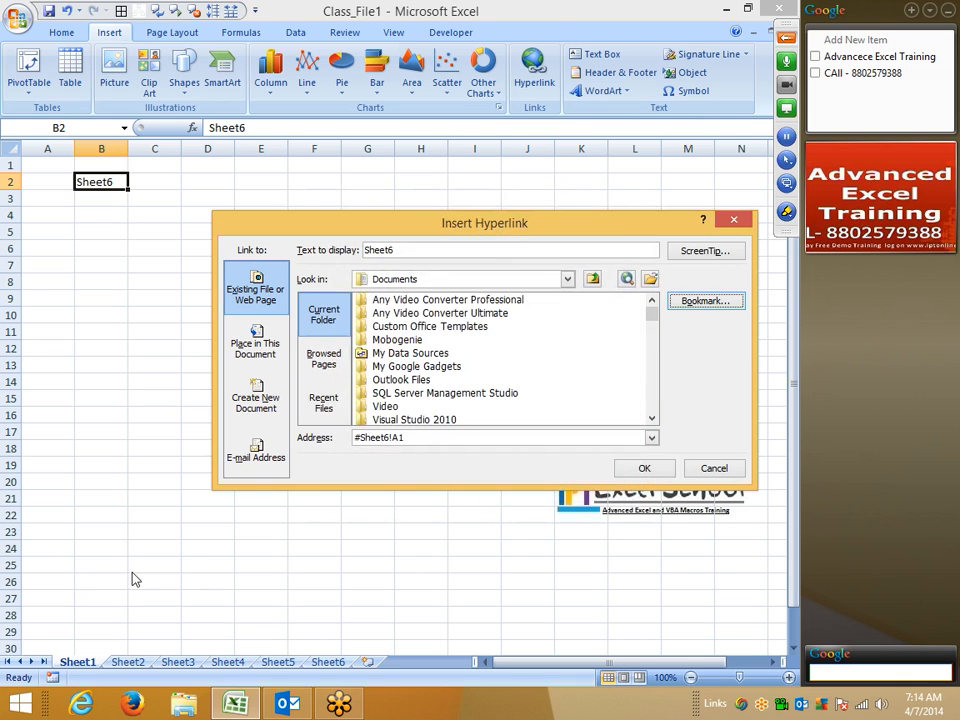
click(644, 468)
click(118, 348)
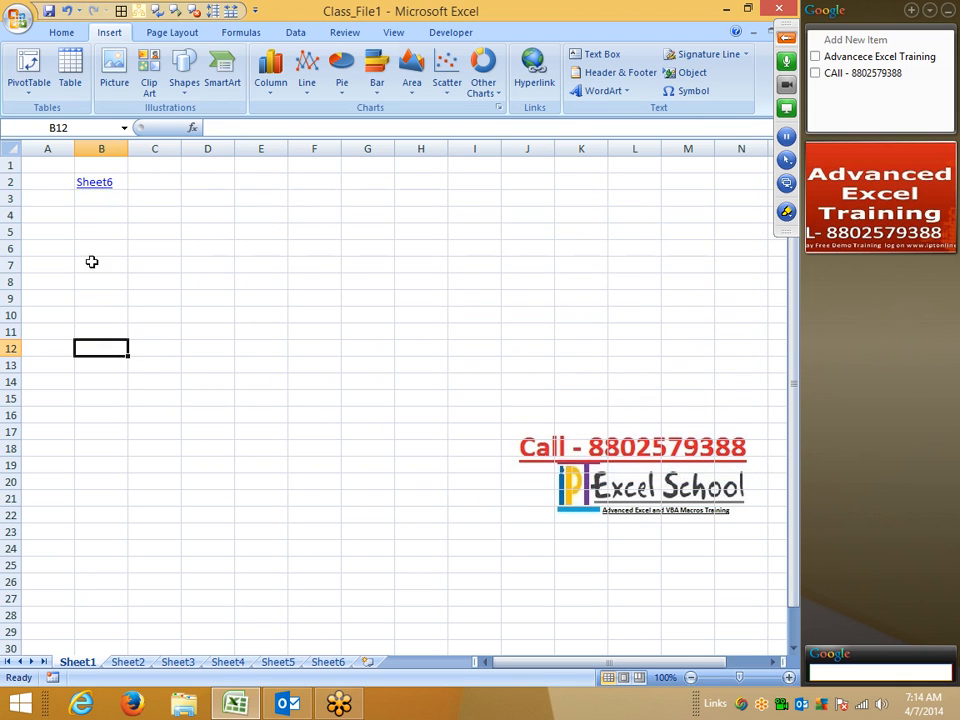
Step: Follow the B2 link to Sheet6 and fill the range C61:G69 with yellow
click(95, 184)
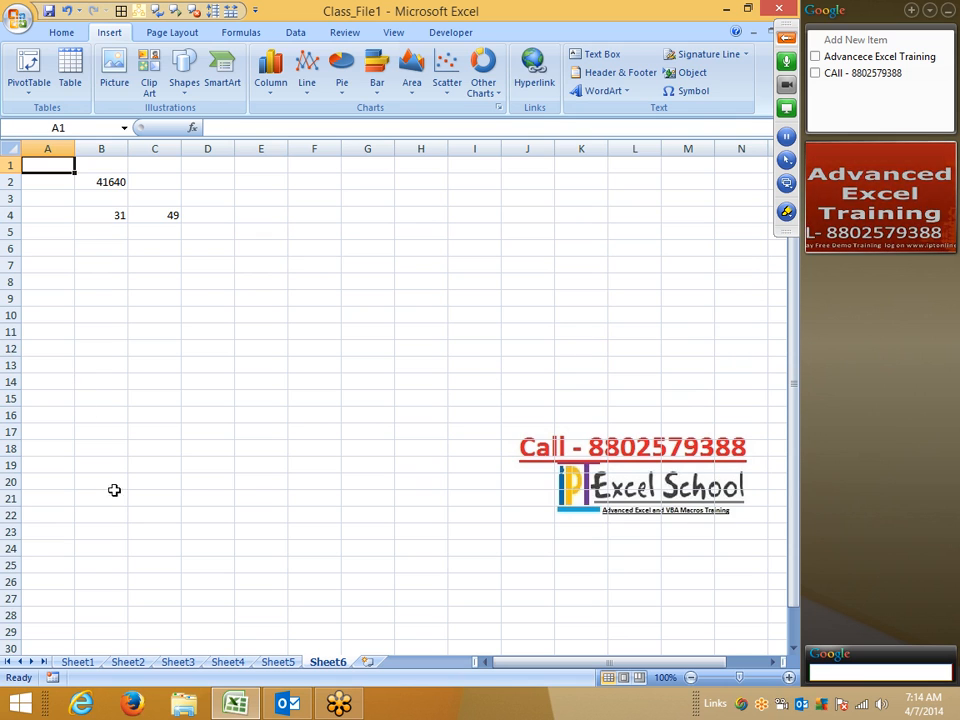
scroll(96, 469, down, 16)
drag(152, 365, 343, 501)
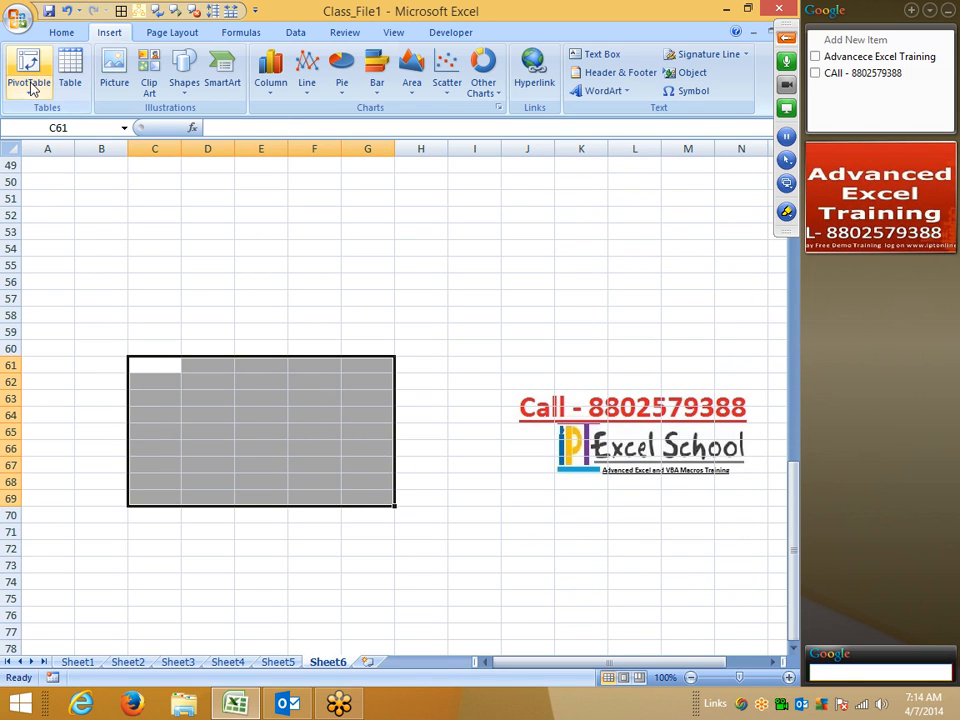
click(61, 32)
click(182, 85)
click(187, 365)
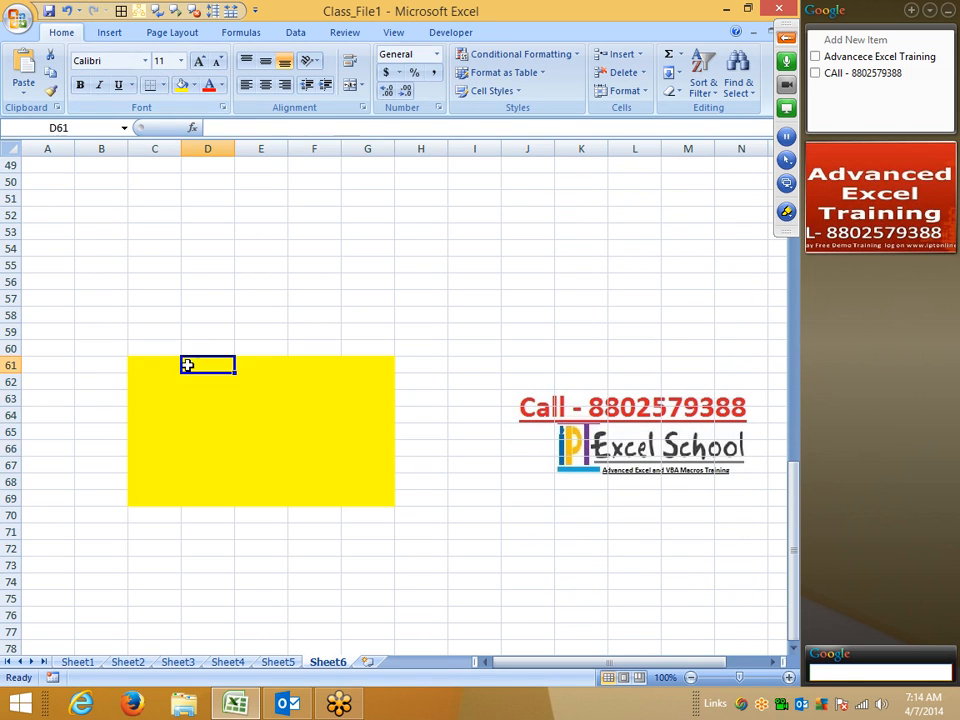
click(156, 364)
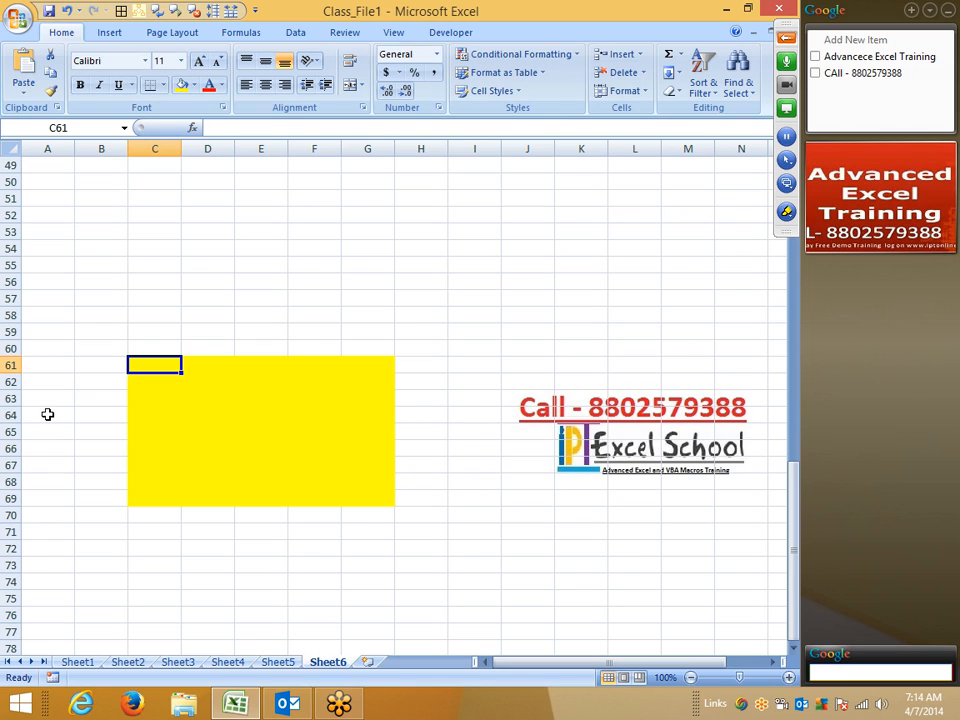
Step: Return to Sheet1 and enter the text Sheet6 in cell B5
click(88, 664)
click(88, 232)
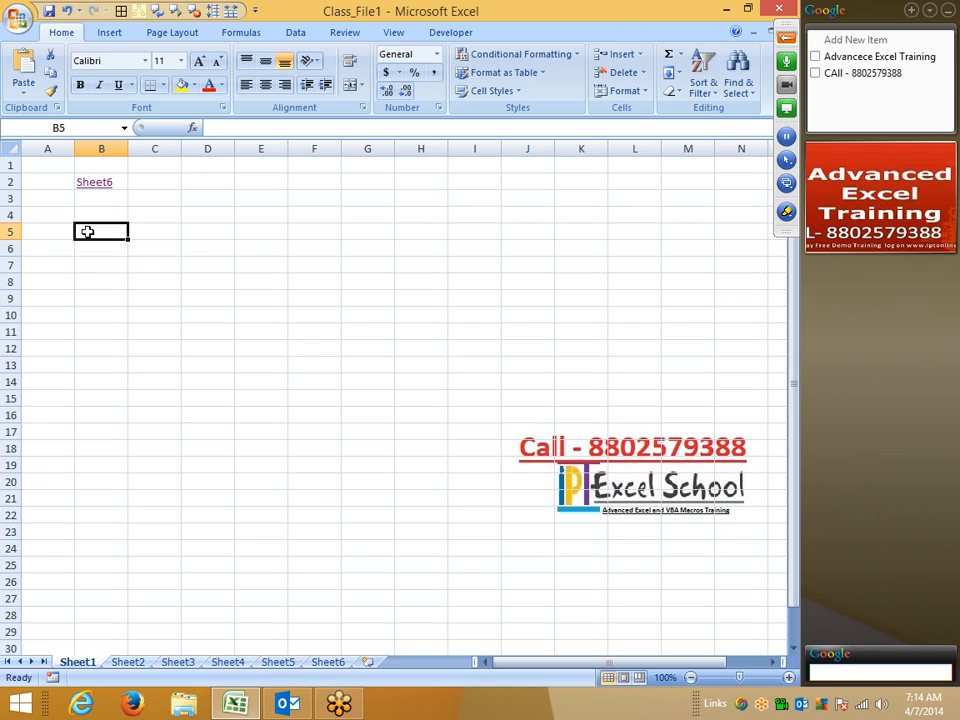
text(heet)
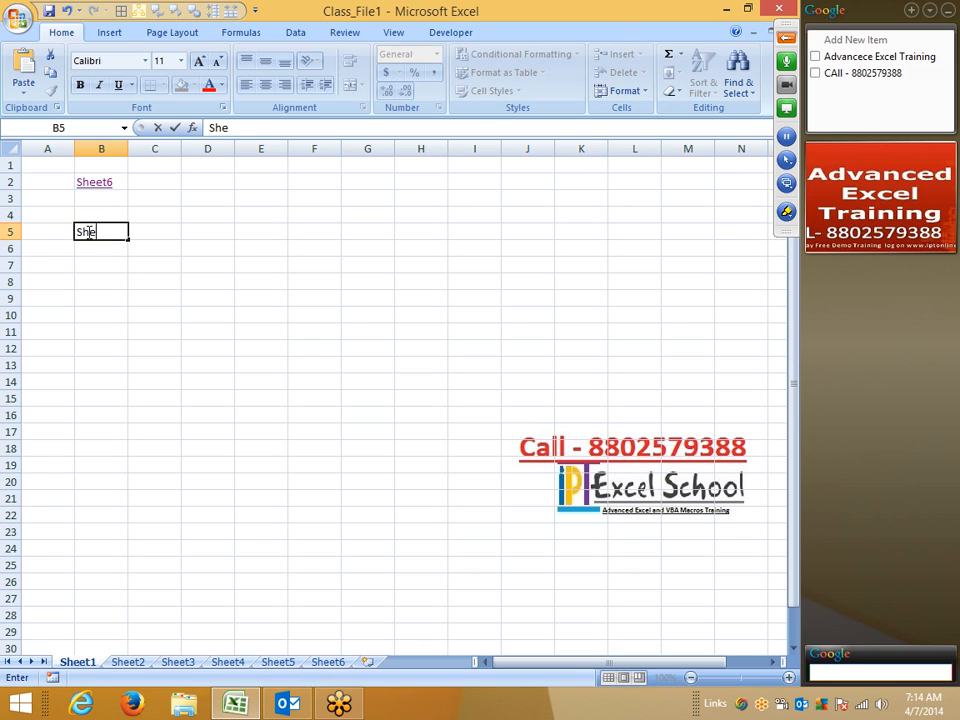
text(6)
key(Return)
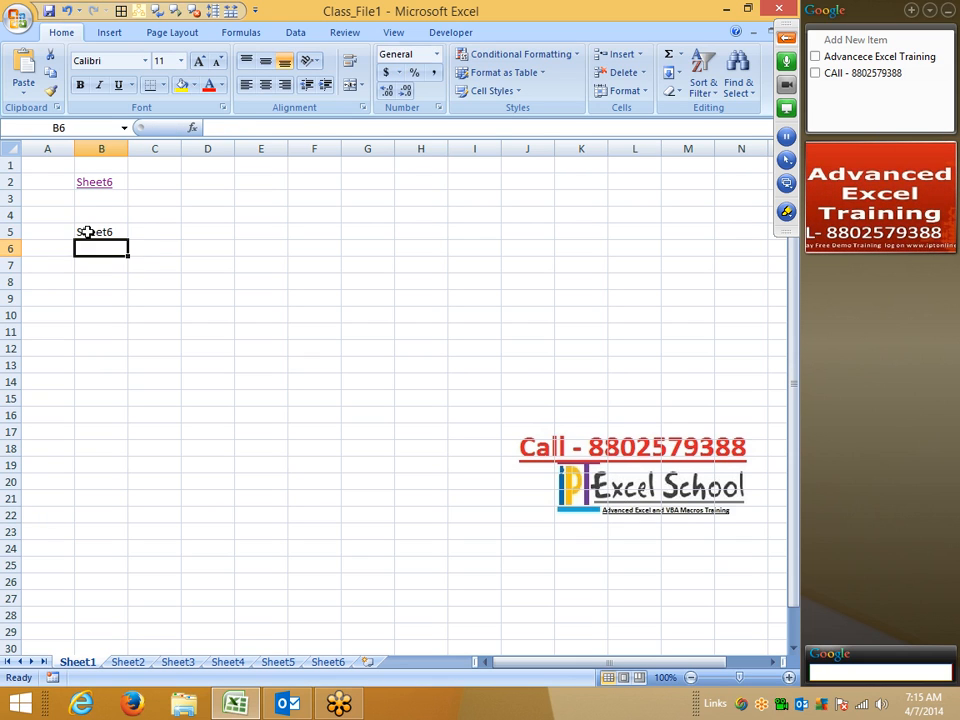
Step: Hyperlink cell B5 to cell C60 of Sheet6 and follow the link to test it
click(89, 232)
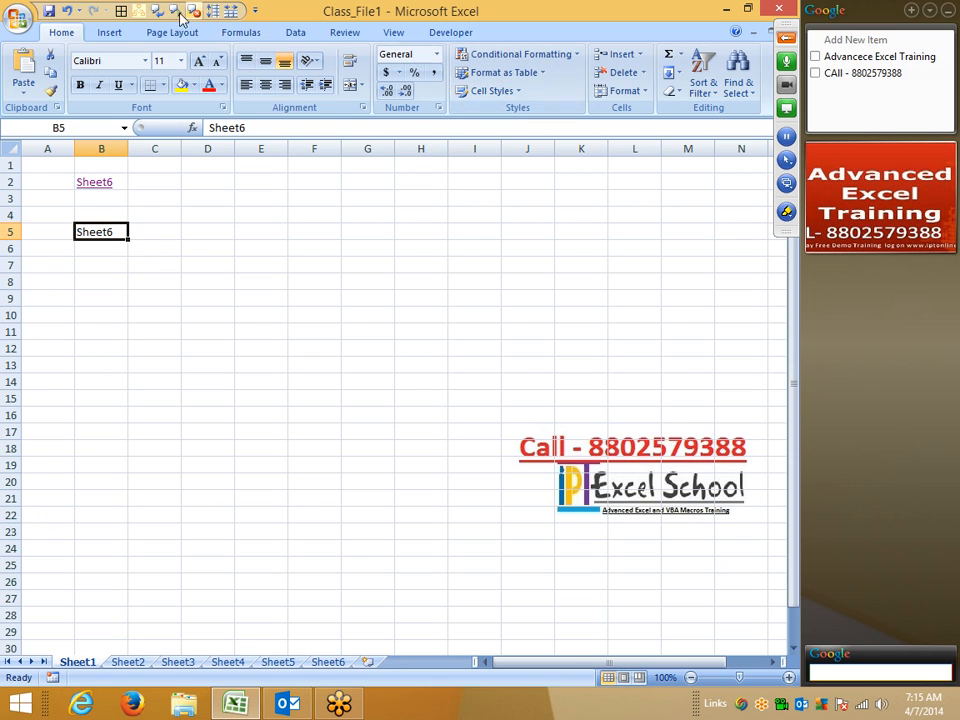
click(106, 33)
click(538, 76)
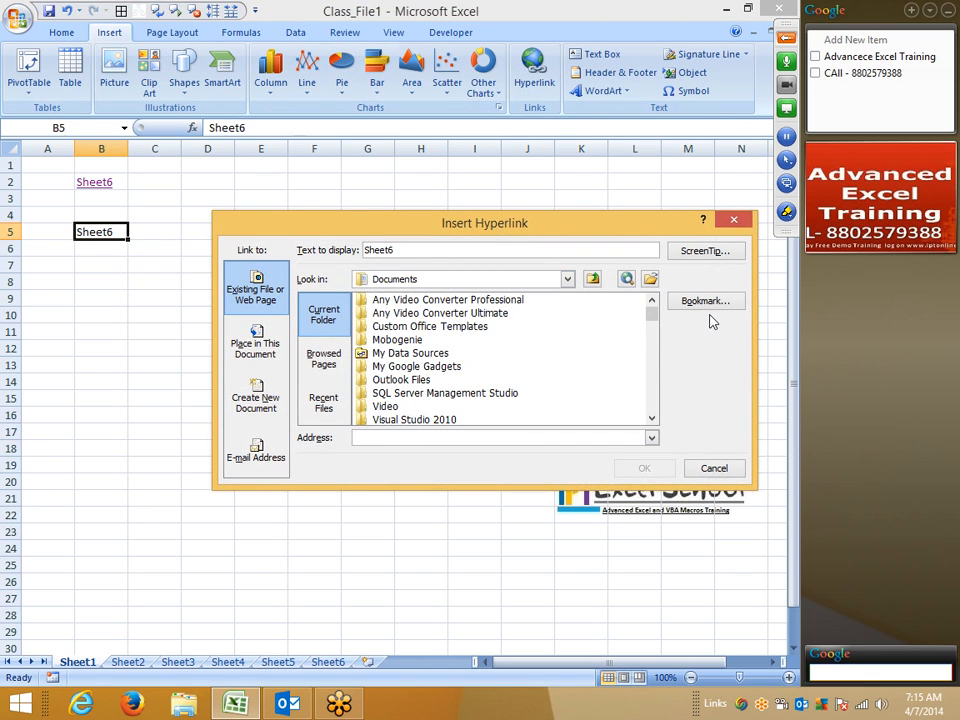
click(706, 302)
click(386, 349)
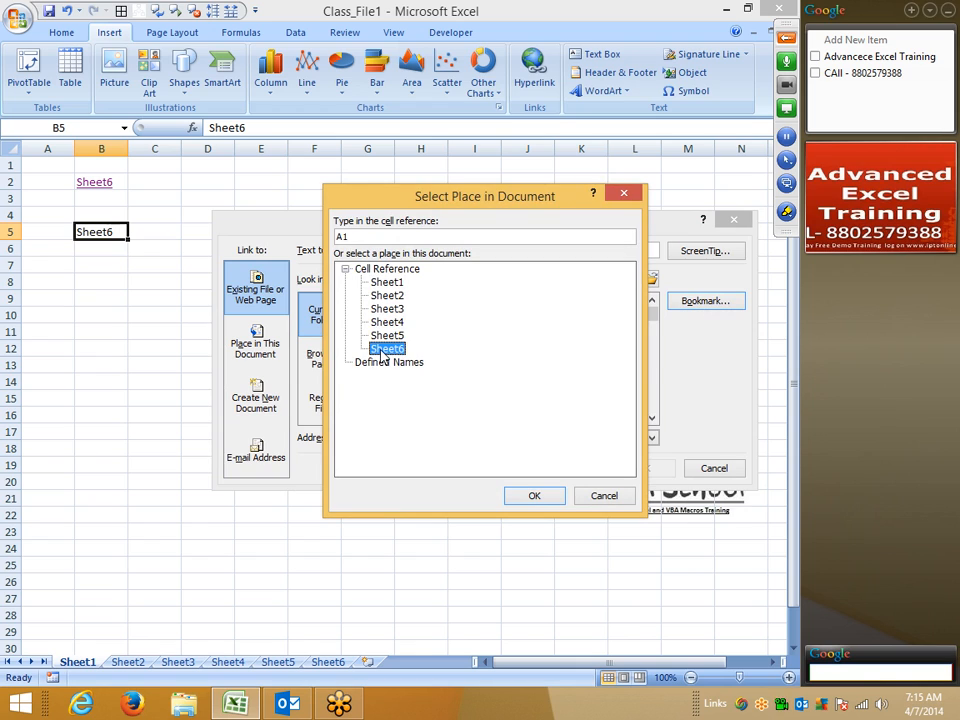
drag(350, 236, 290, 240)
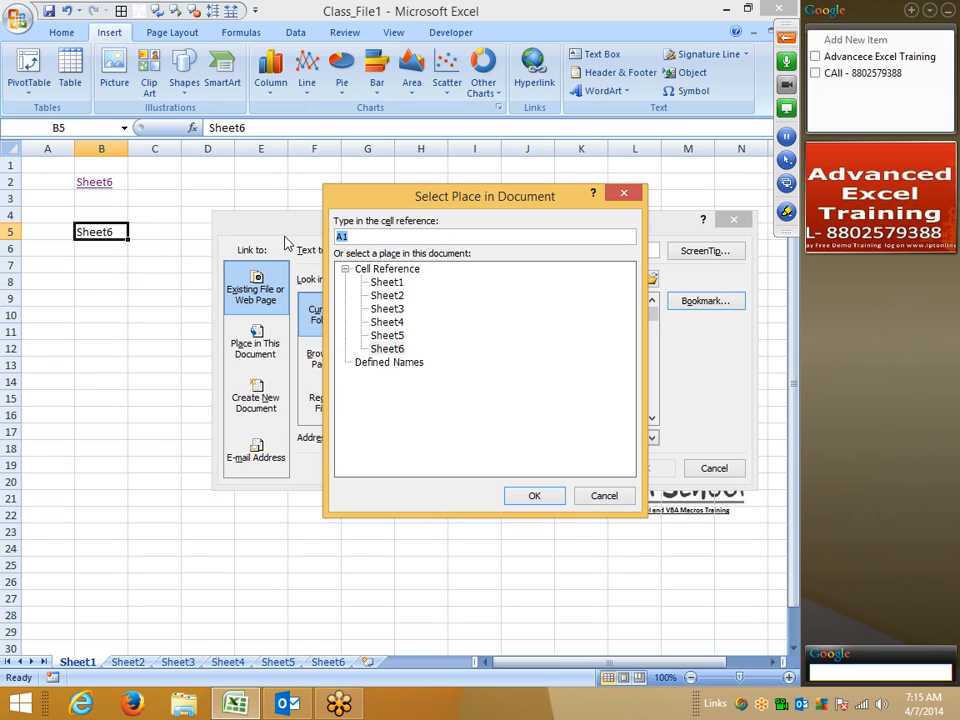
click(535, 496)
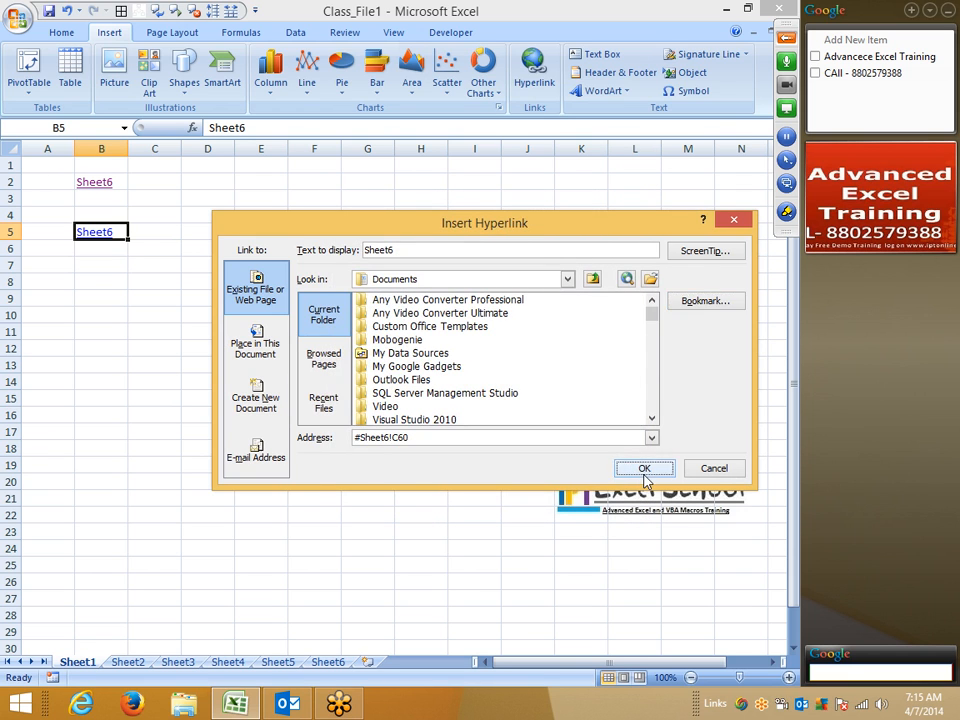
click(644, 470)
click(95, 232)
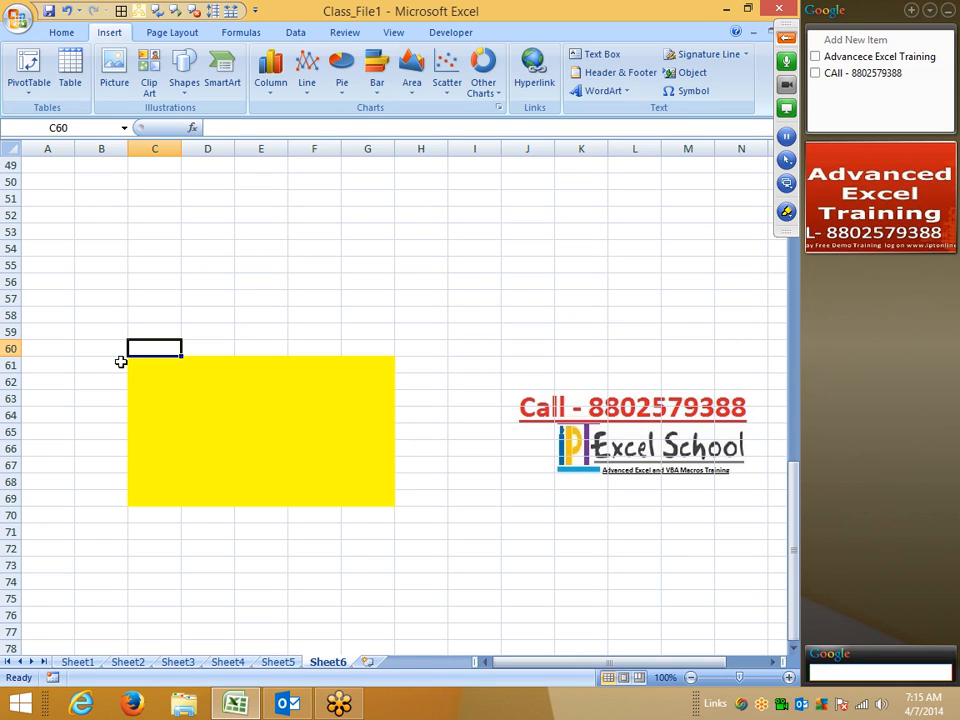
Step: Go back to Sheet1 and enter the text Book1 in cell C5
click(77, 662)
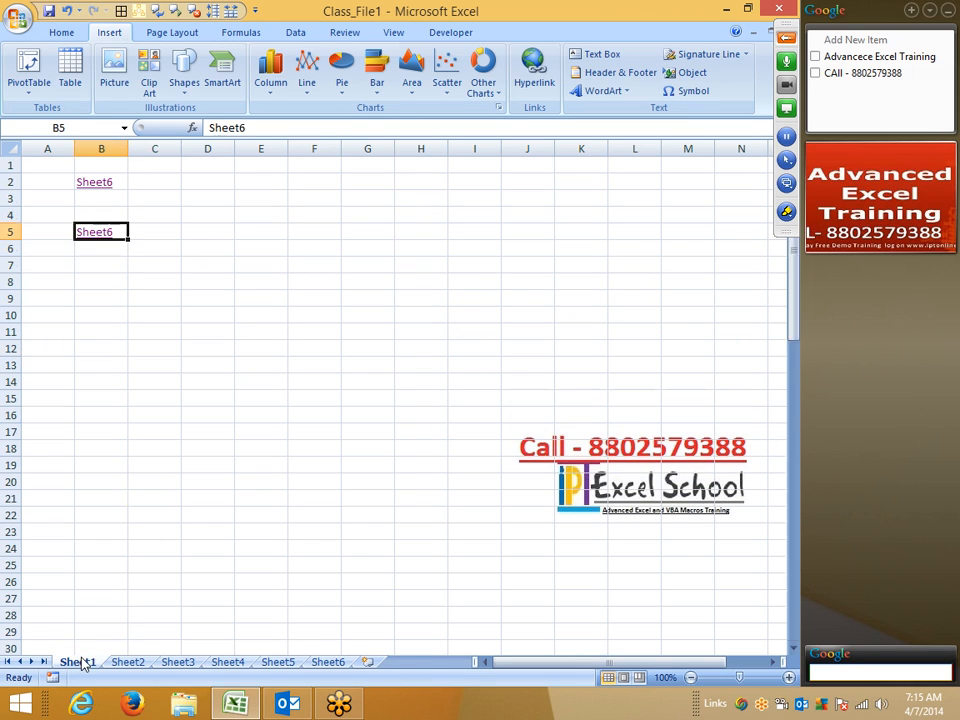
click(169, 232)
text(B)
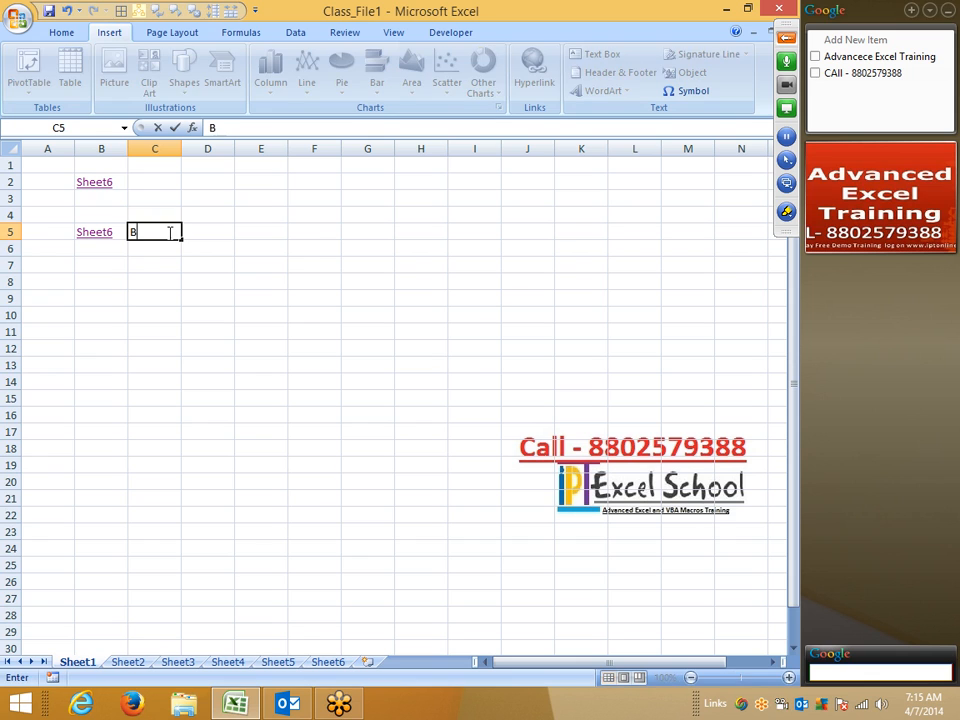
text(ook1)
key(Return)
Step: Hyperlink the Book1 text in cell C5 to the Table2 text file in the Documents folder
click(167, 230)
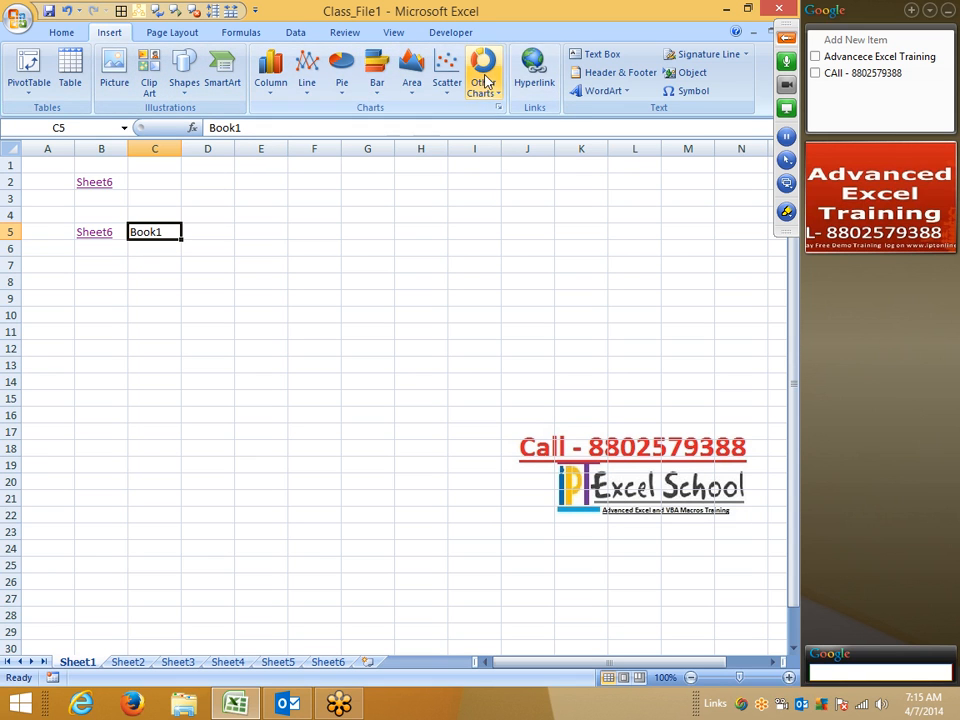
click(530, 90)
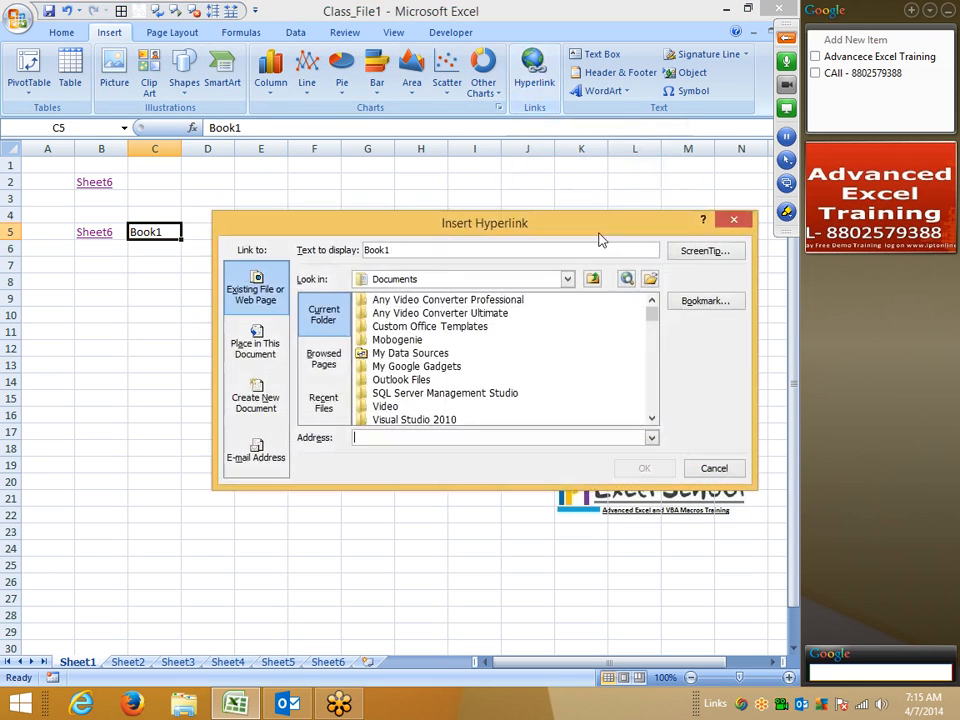
click(700, 308)
key(Escape)
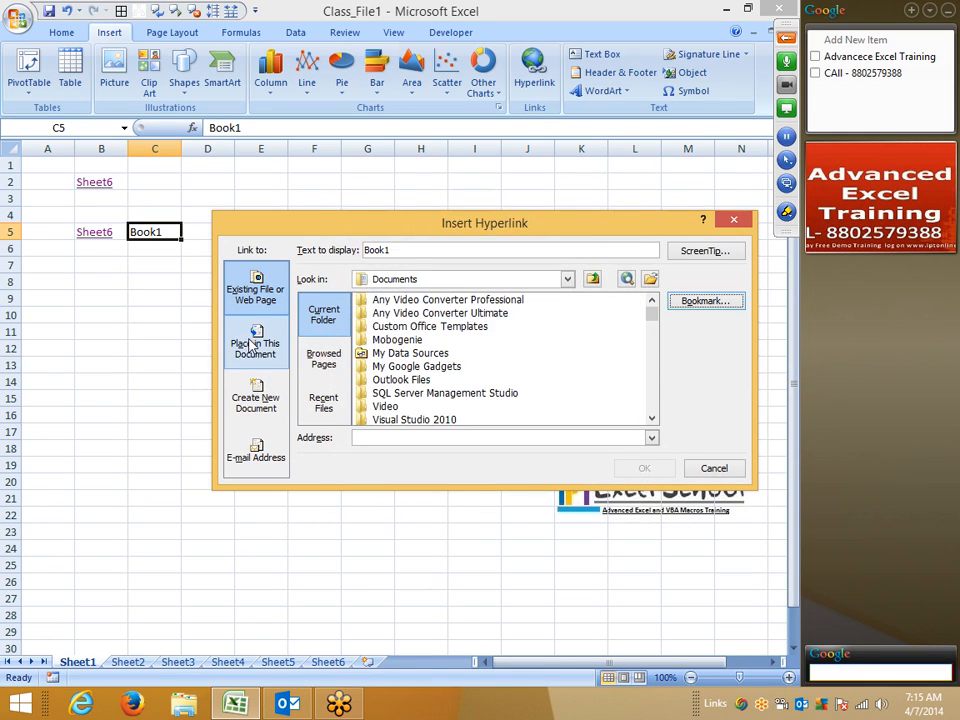
drag(648, 318, 652, 335)
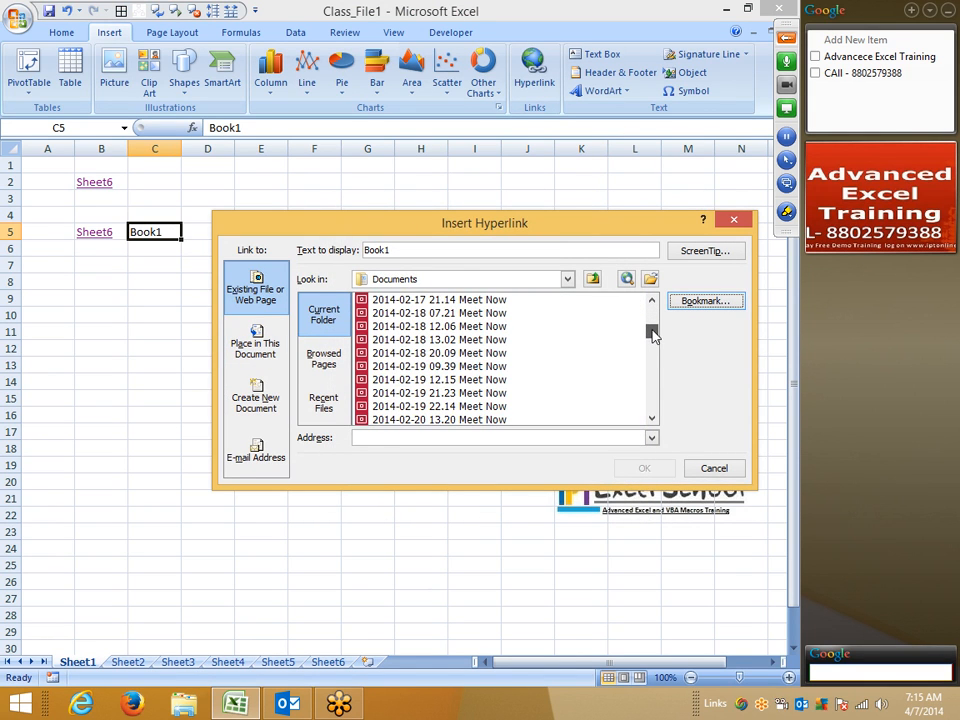
click(470, 353)
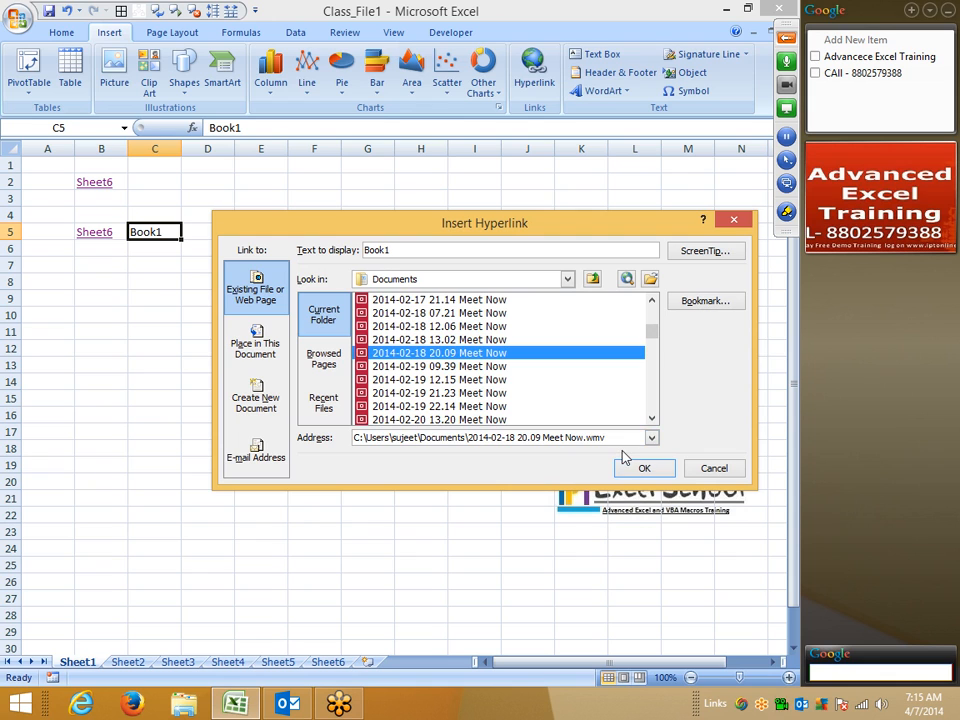
drag(651, 332, 655, 402)
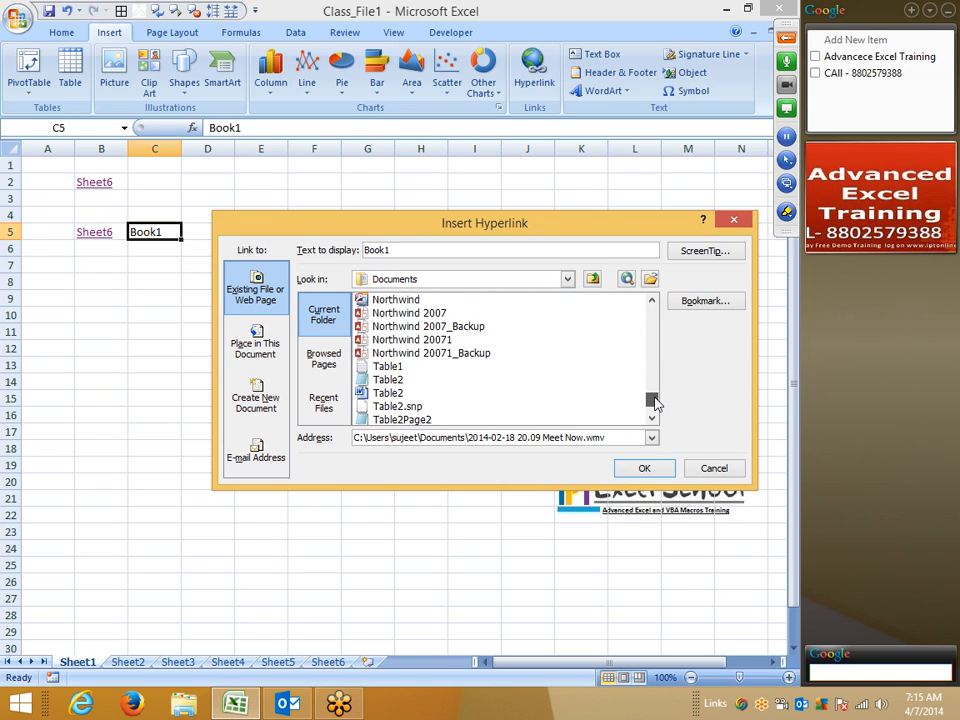
click(400, 380)
click(645, 470)
click(218, 310)
Step: Test the Book1 link by opening the Table2 file, and close its Notepad window
click(149, 235)
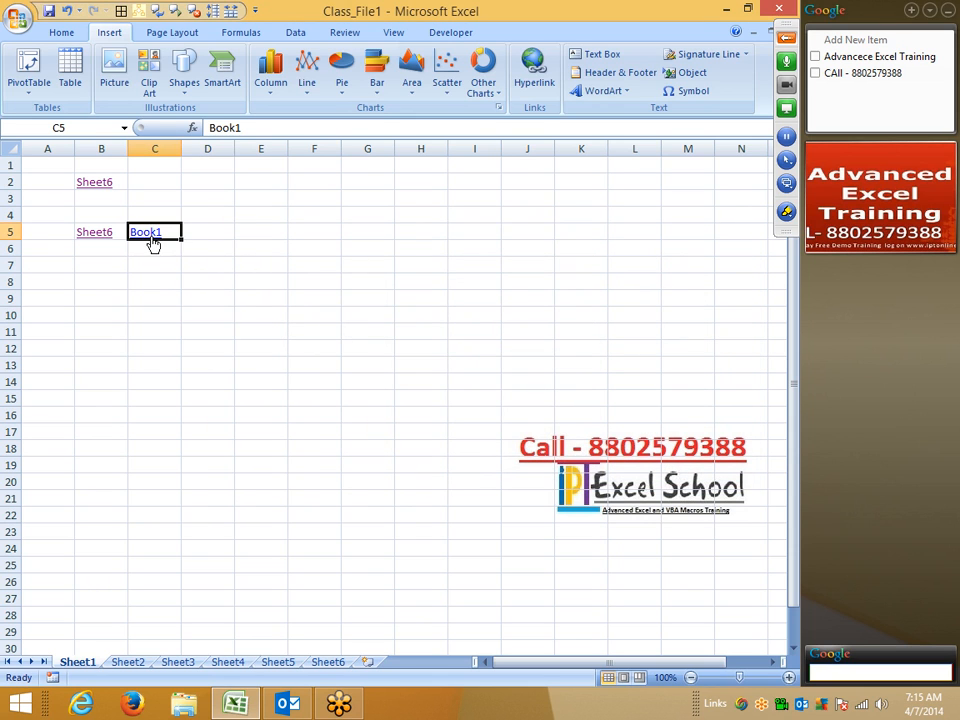
click(460, 418)
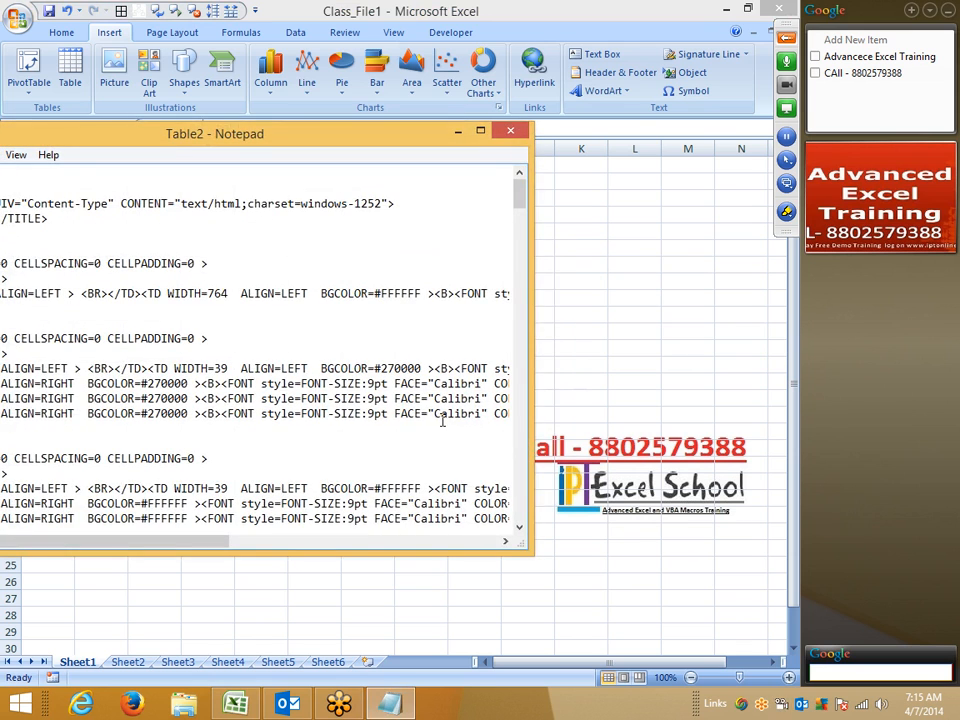
click(510, 131)
Step: Enter the text Google in cell B8 and keep that cell selected
click(124, 282)
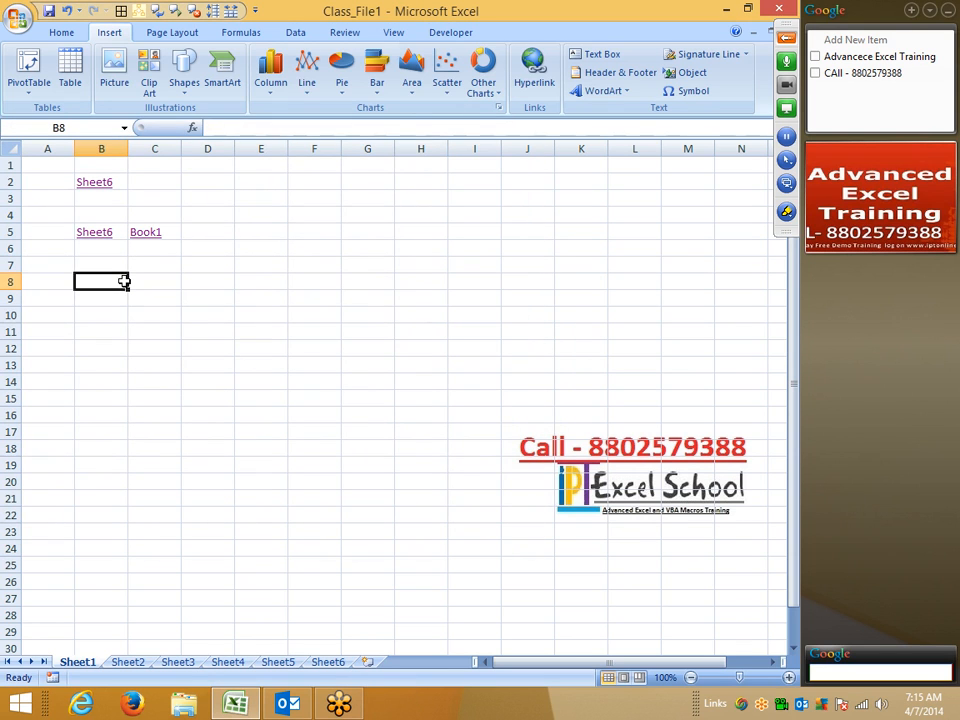
text(Google)
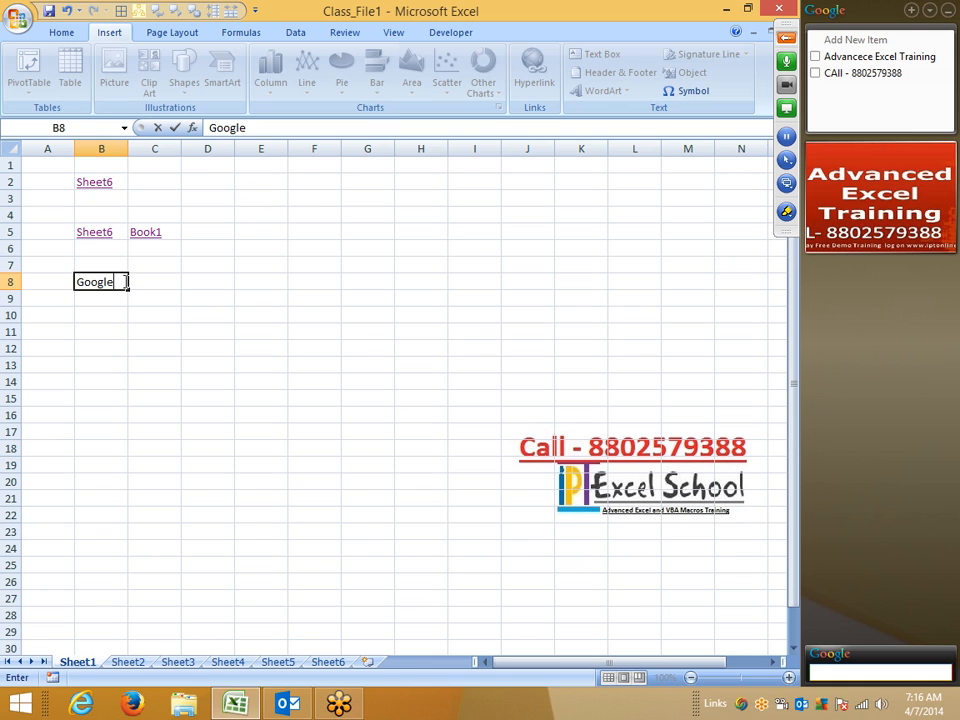
click(154, 347)
click(124, 282)
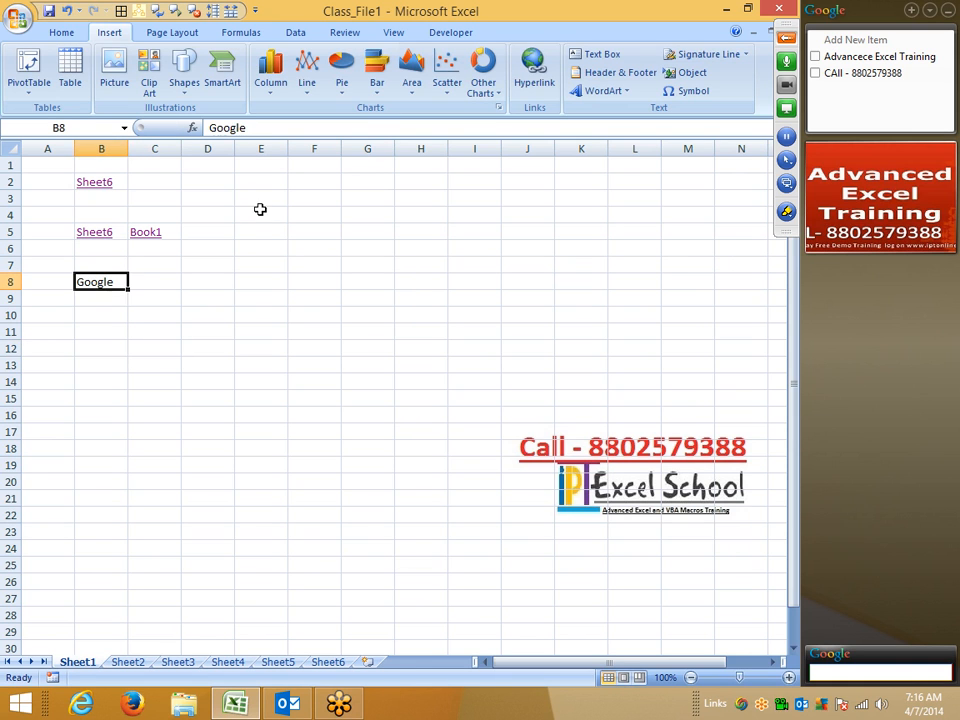
click(538, 78)
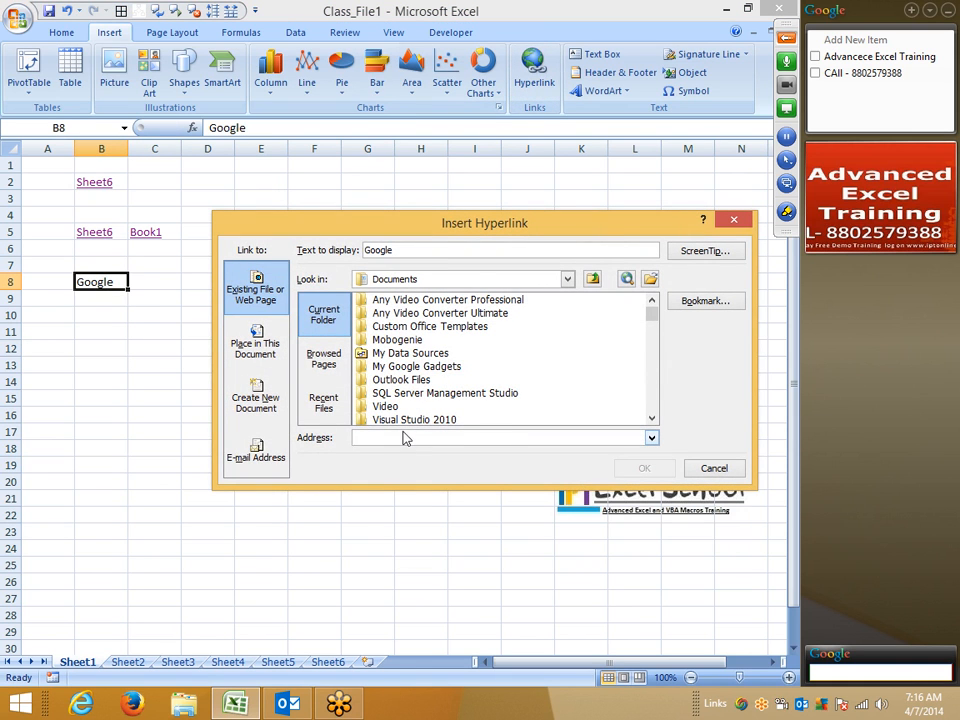
text(www.google.com/)
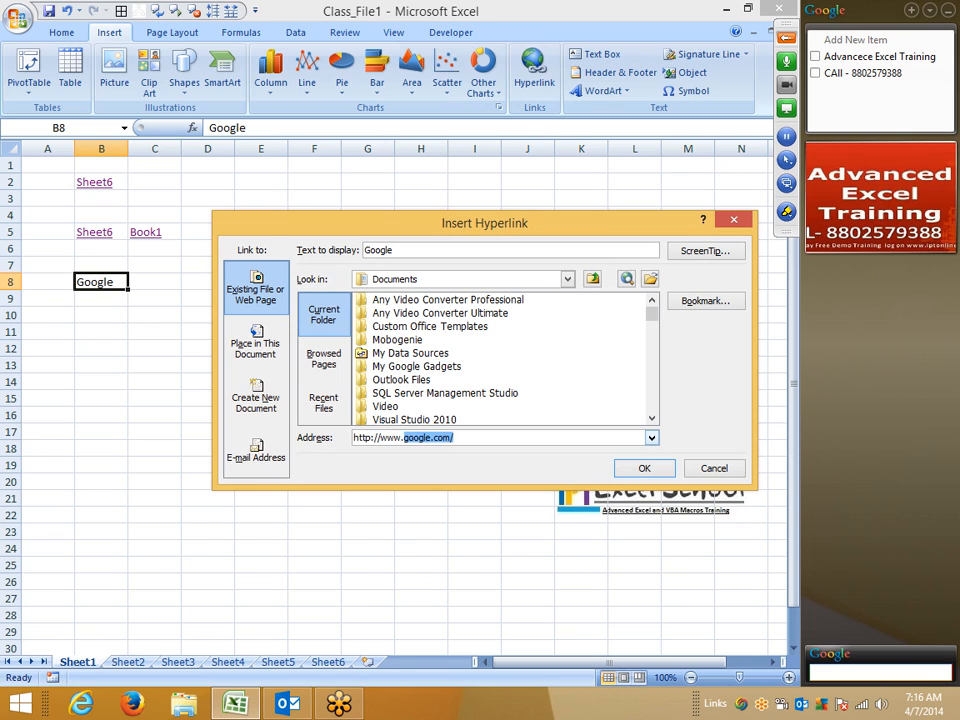
click(645, 468)
Step: Test the Google link in cell B8 by opening the website, and close the browser window
click(314, 415)
click(104, 287)
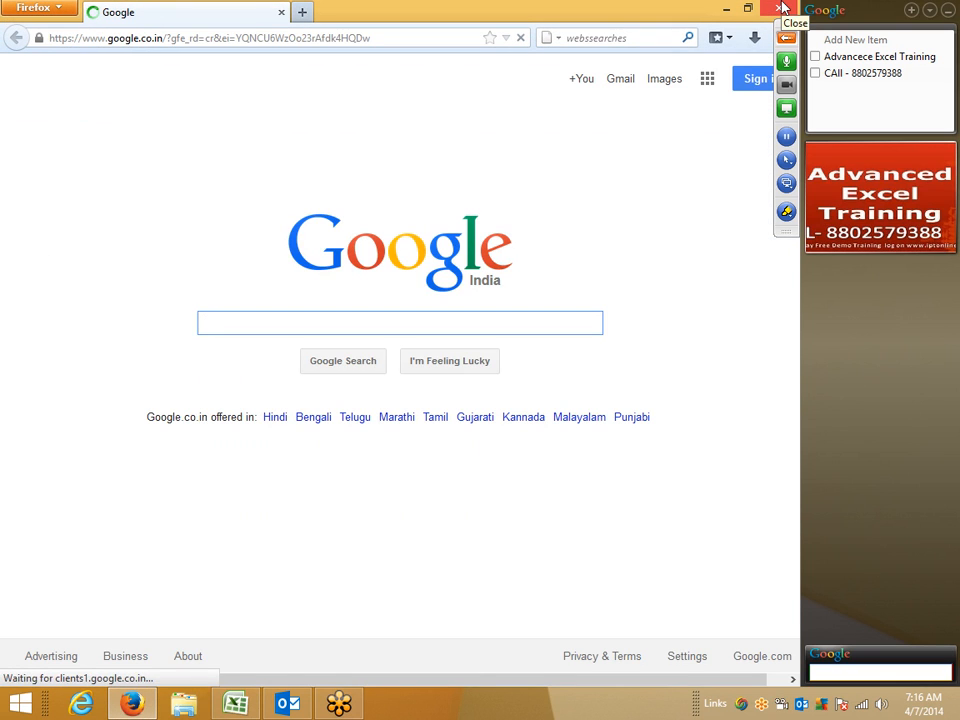
click(781, 8)
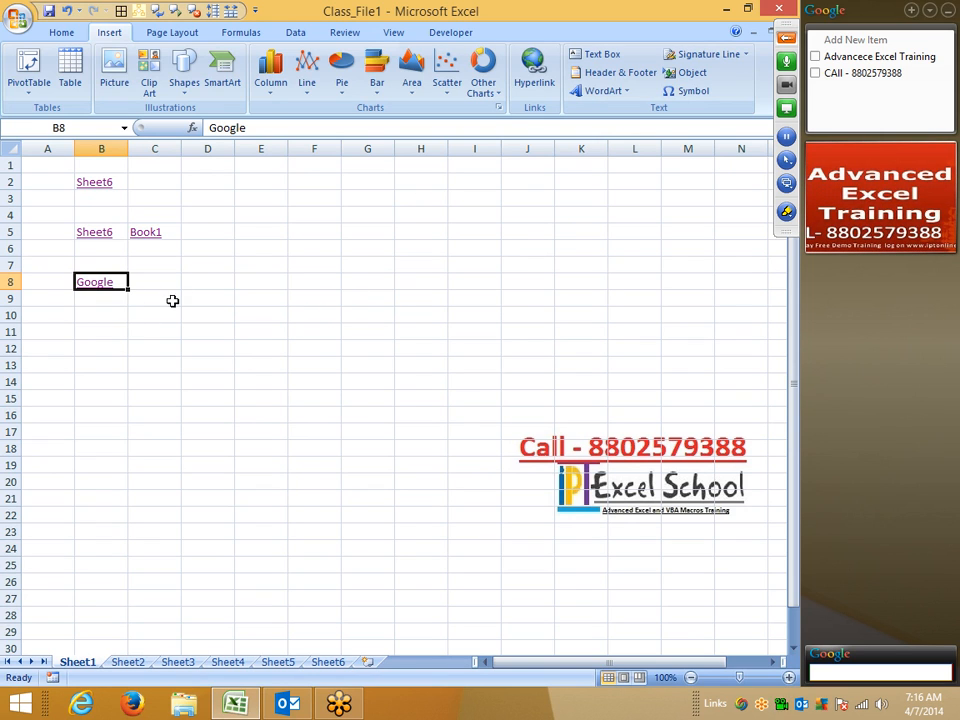
Step: Enter the text Class in cell D7 and keep that cell selected
click(293, 296)
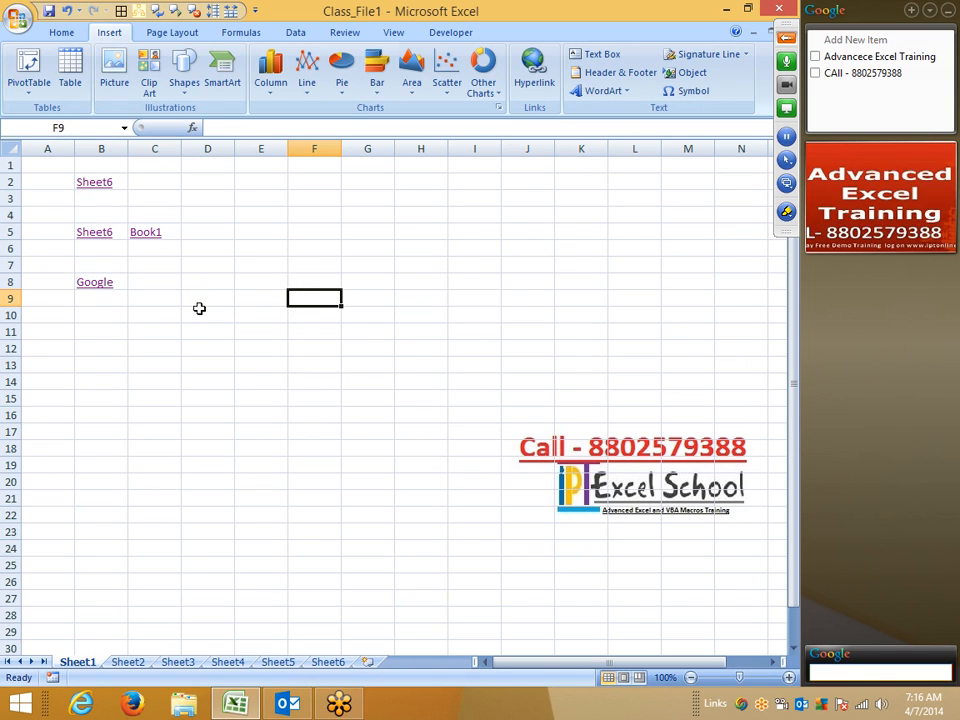
click(259, 278)
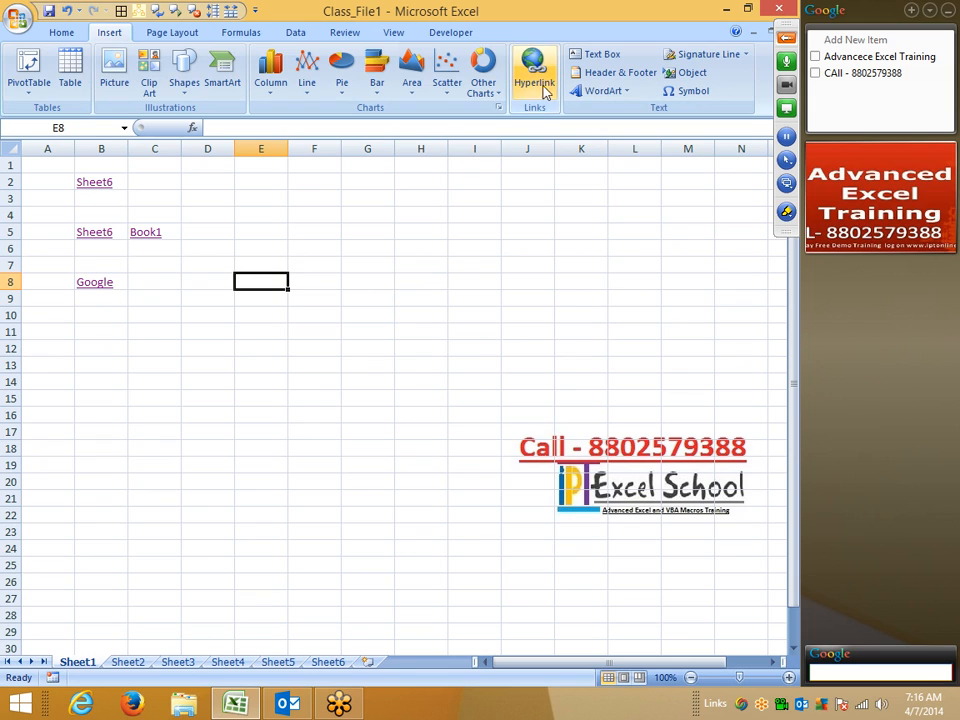
click(172, 280)
click(218, 260)
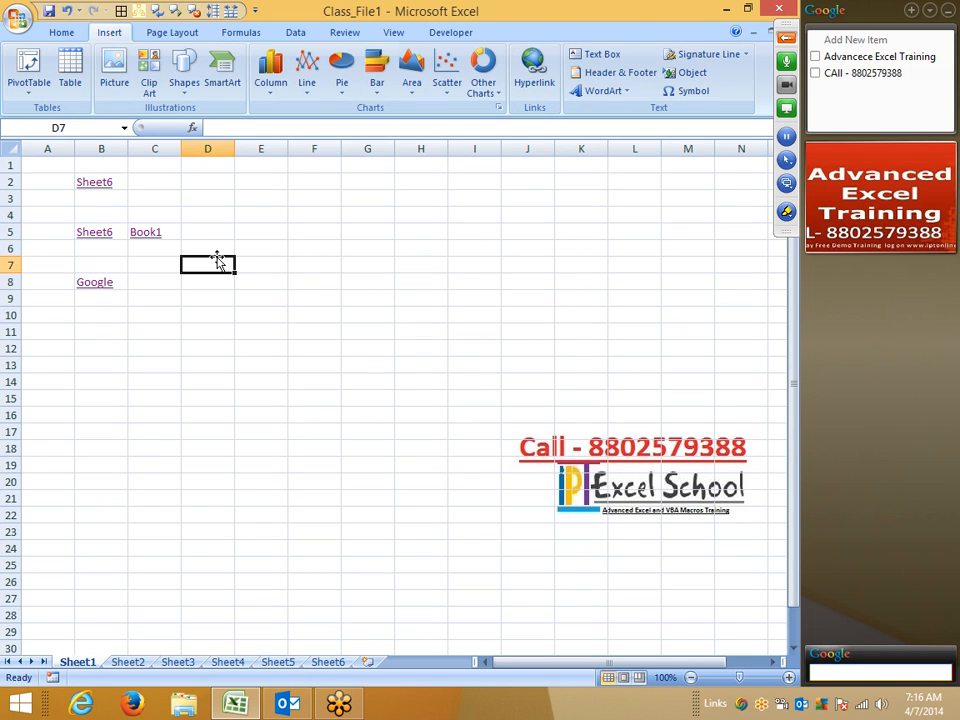
text(Class)
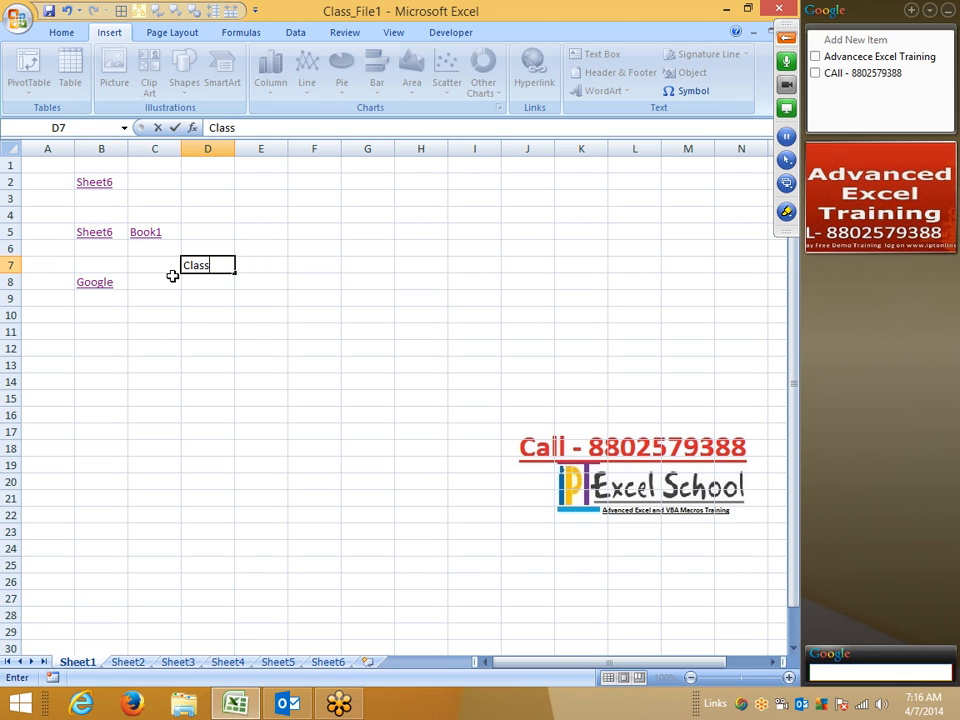
click(208, 331)
click(199, 267)
Step: Hyperlink the Class text in cell D7 to the Class_File.xlsm workbook in the Desktop folder
click(534, 75)
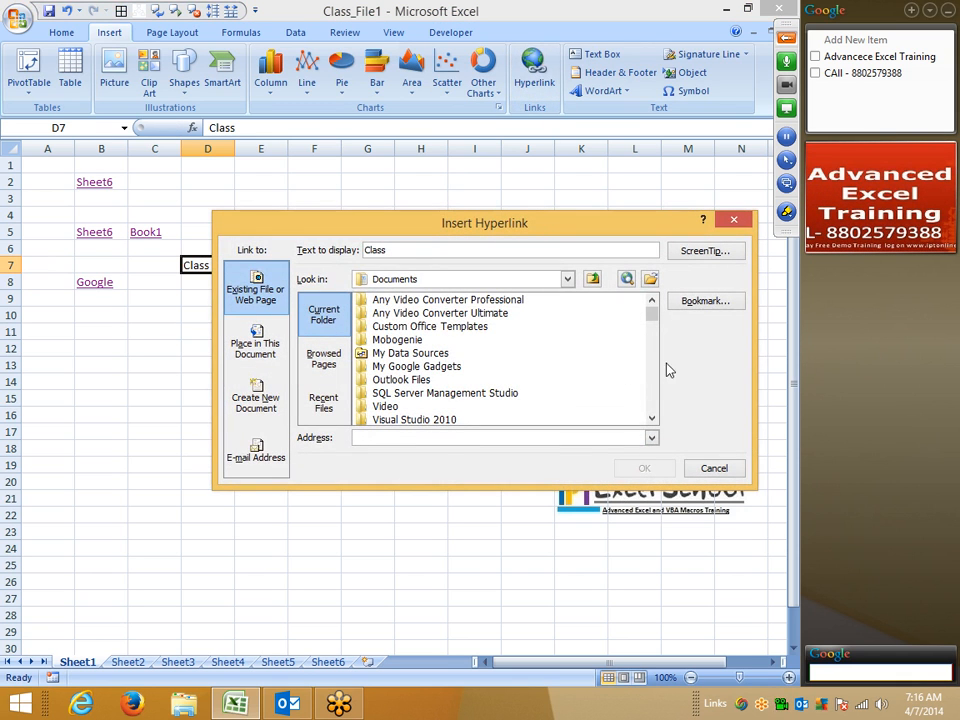
click(362, 280)
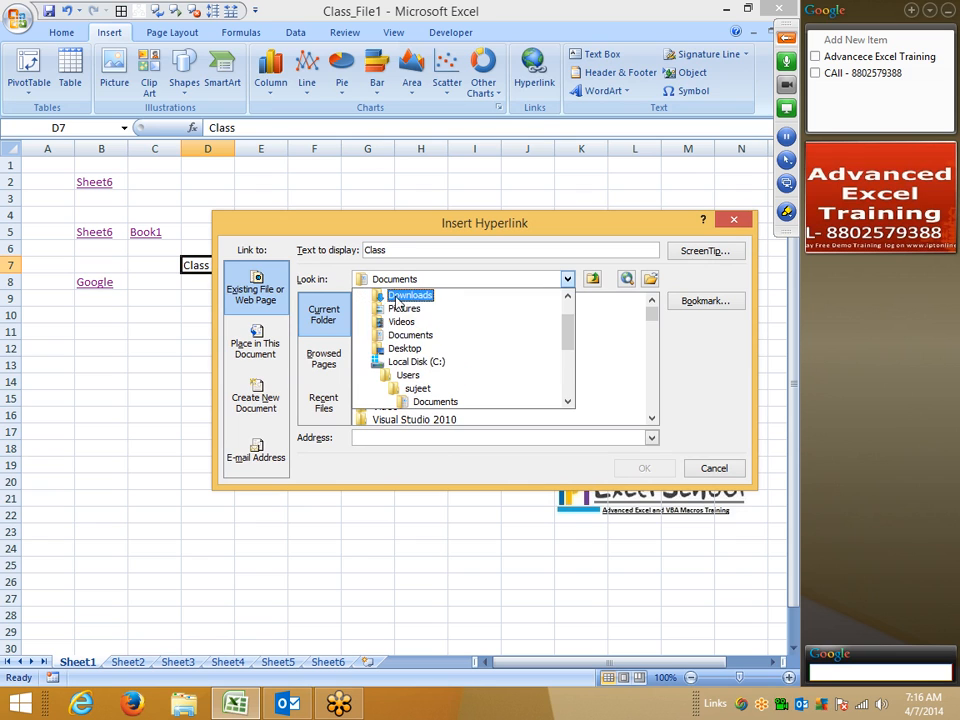
click(412, 348)
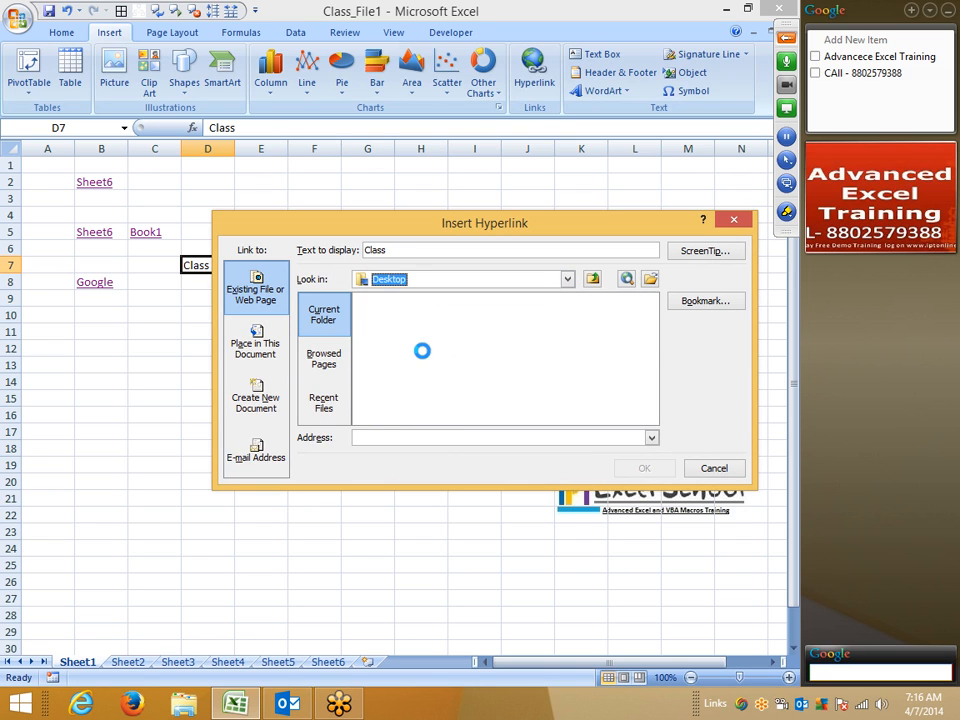
scroll(656, 328, down, 3)
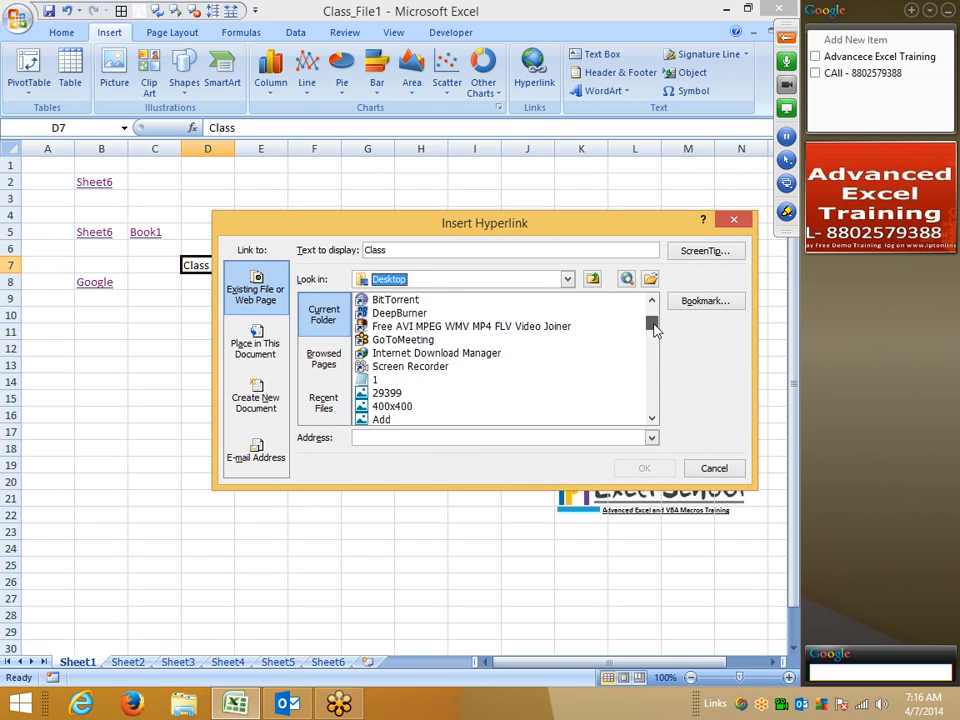
click(388, 355)
scroll(390, 370, down, 3)
click(393, 406)
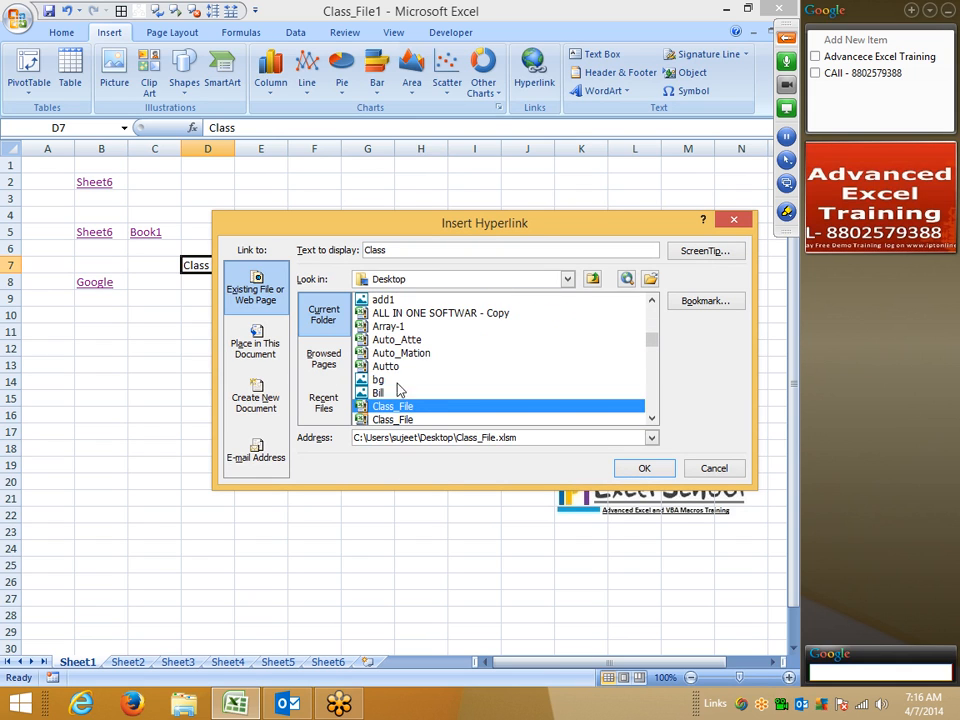
scroll(410, 424, down, 1)
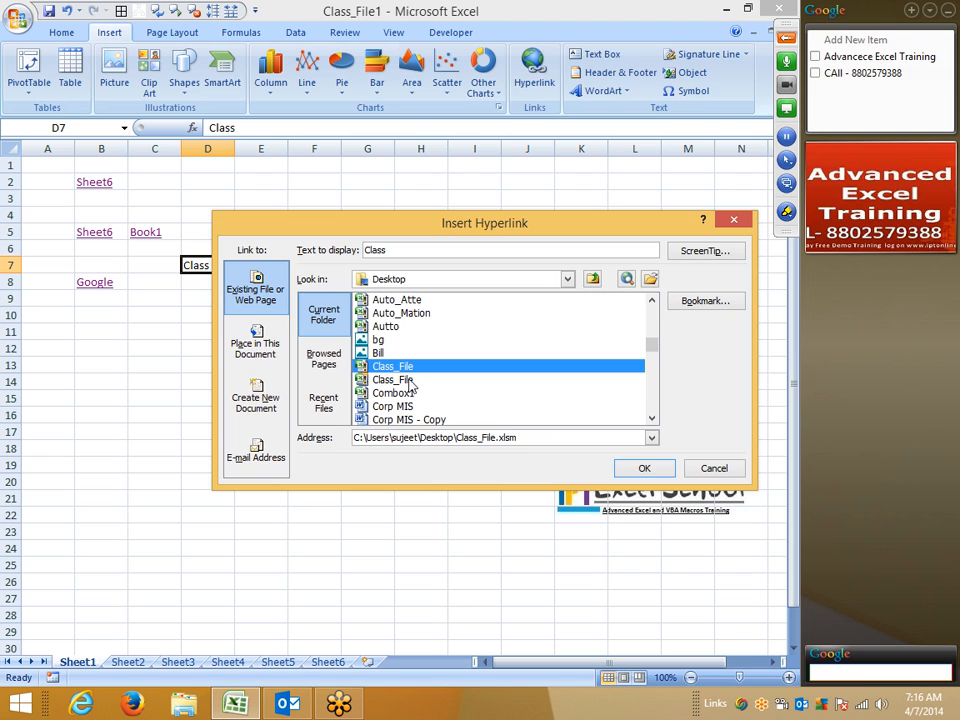
click(645, 473)
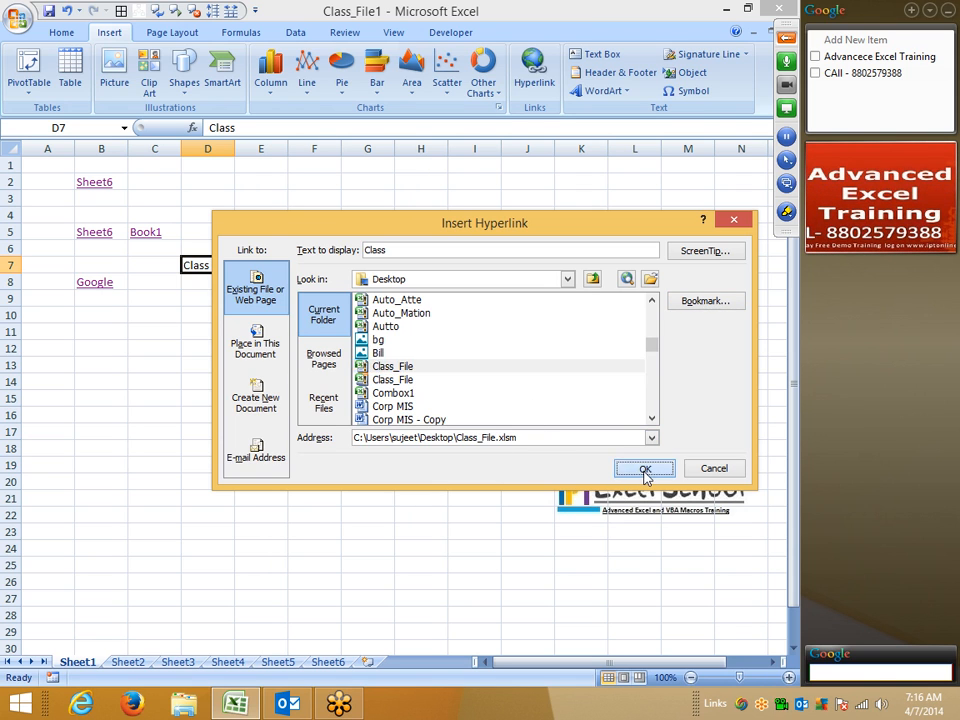
Step: Test the Class link by opening the Class_File workbook, allowing the unsafe location, and look through its sheets, ending on Sheet2
click(270, 459)
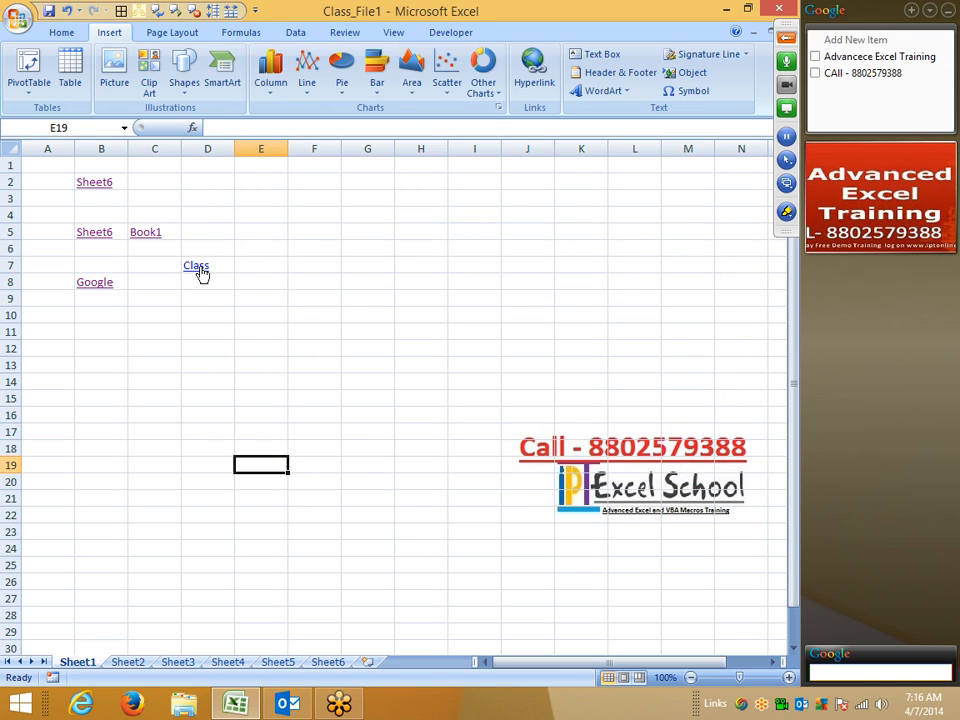
click(197, 266)
click(455, 414)
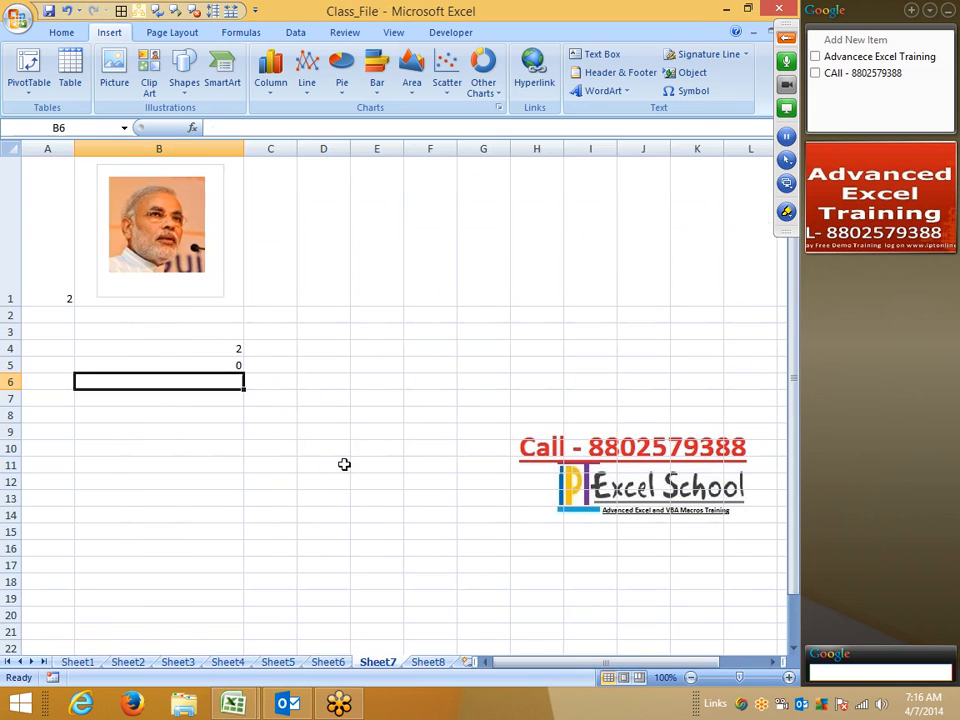
click(280, 662)
click(127, 662)
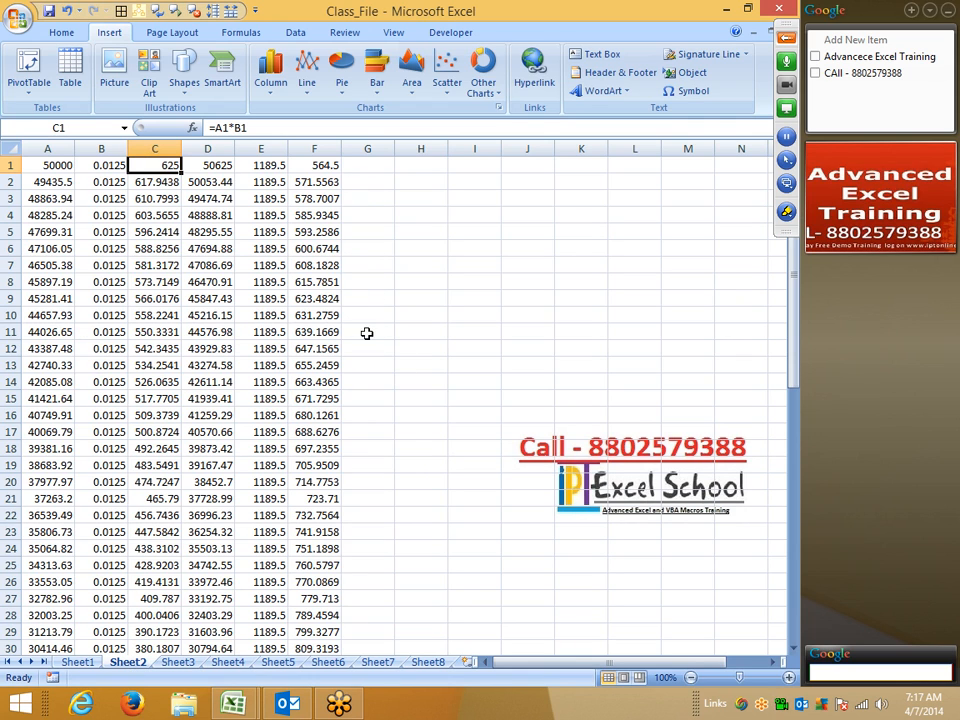
key(ctrl+Page_Up)
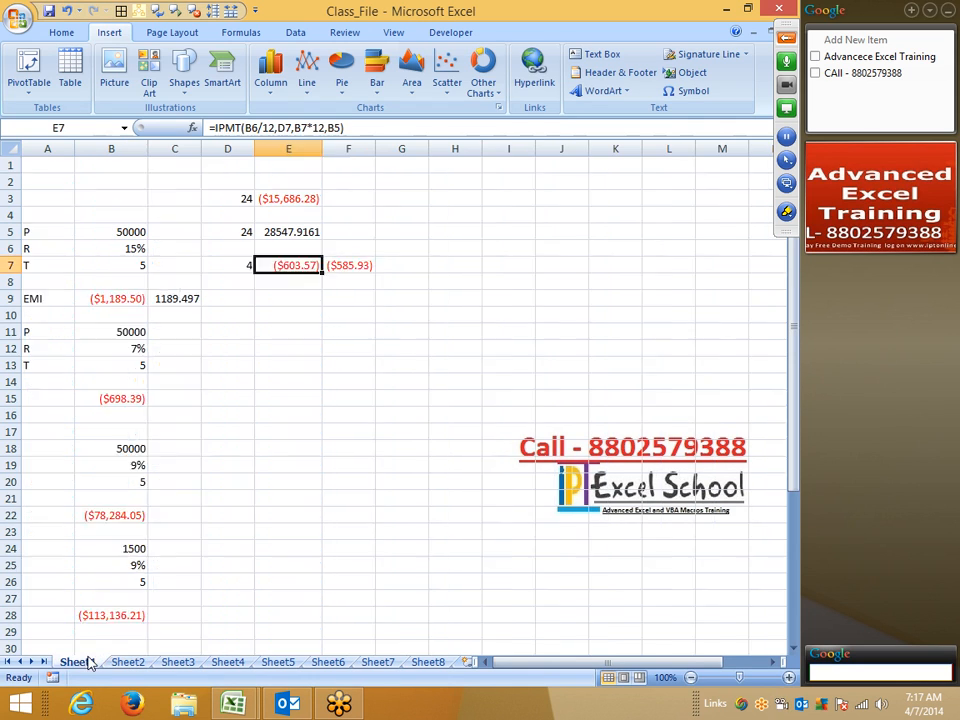
click(132, 664)
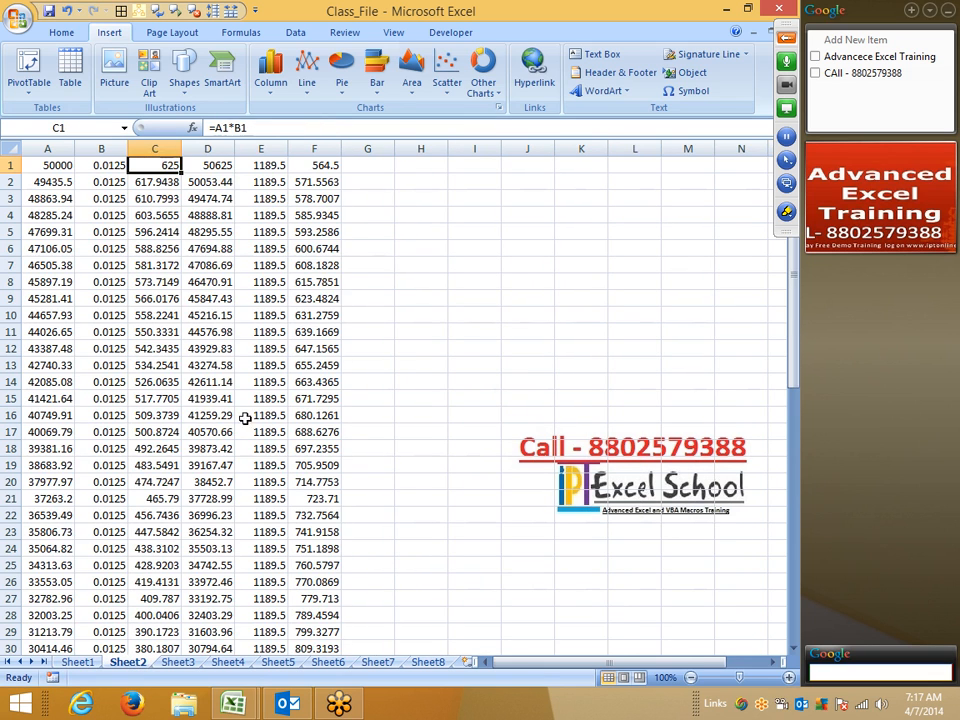
click(362, 197)
Step: Return to the Class_File1 workbook and select cell D11 on Sheet1
key(alt+Tab)
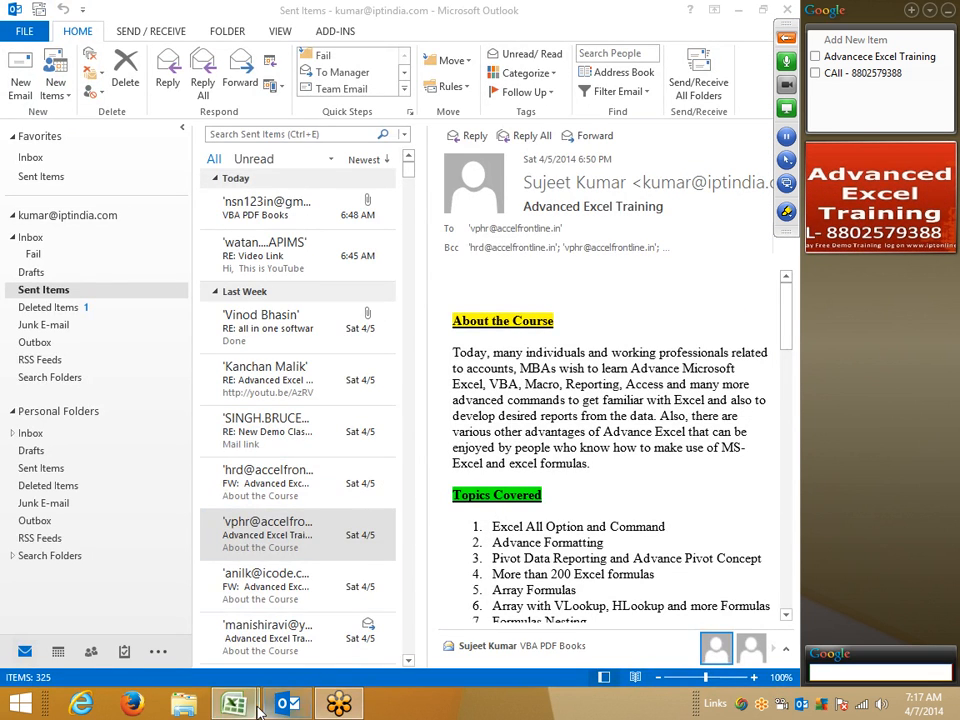
mouse_move(240, 703)
click(189, 645)
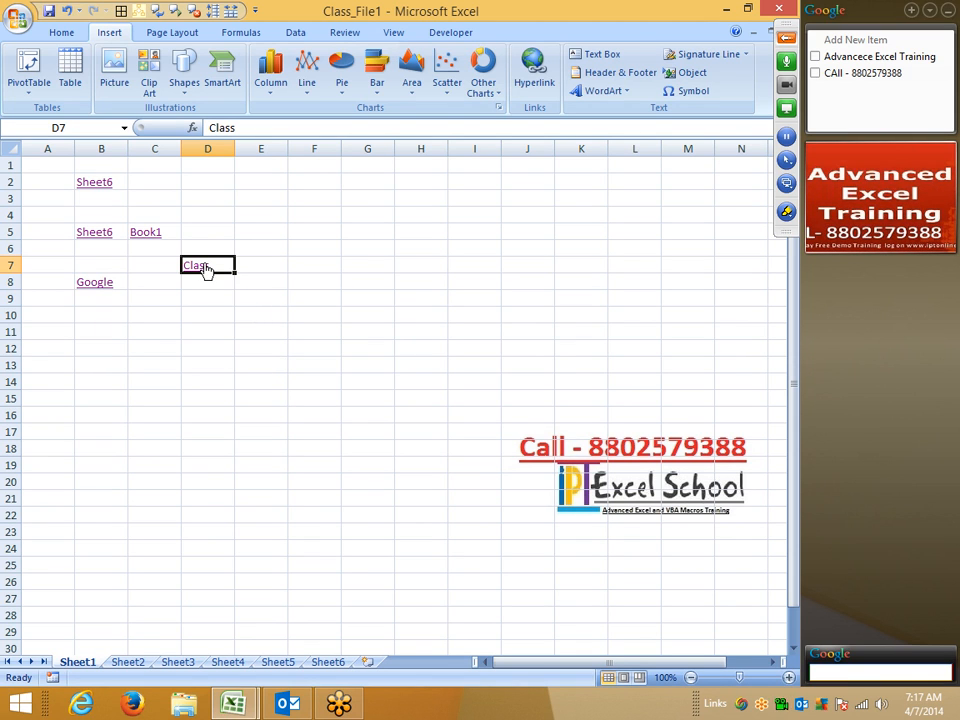
click(309, 334)
click(222, 334)
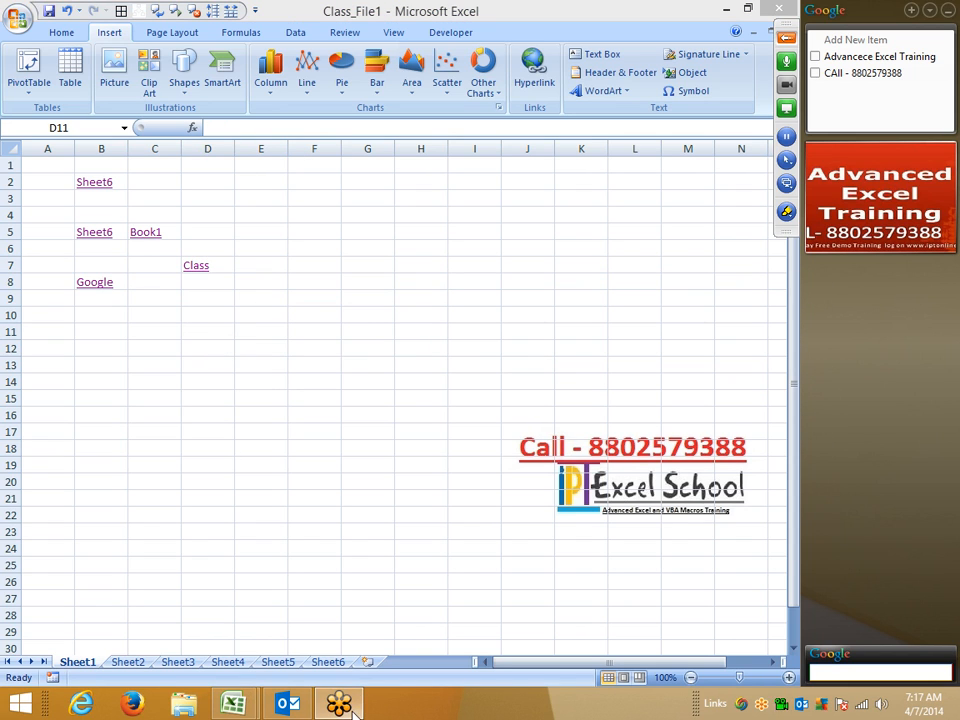
click(204, 624)
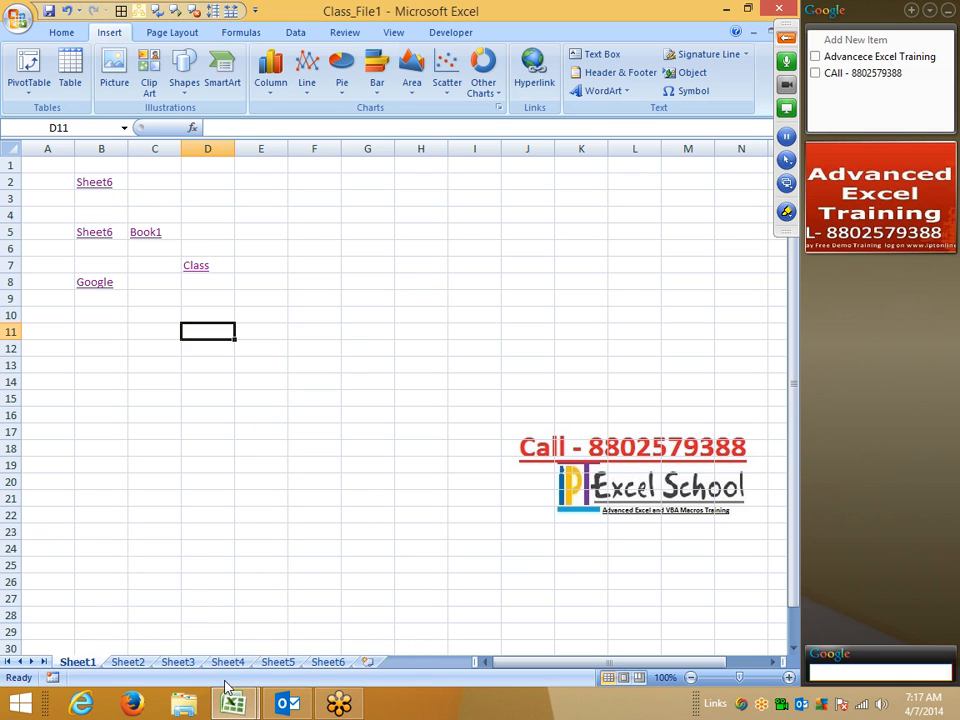
Step: Copy cell G1 on Sheet2 of the Class_File workbook and return to Class_File1
mouse_move(235, 703)
click(317, 634)
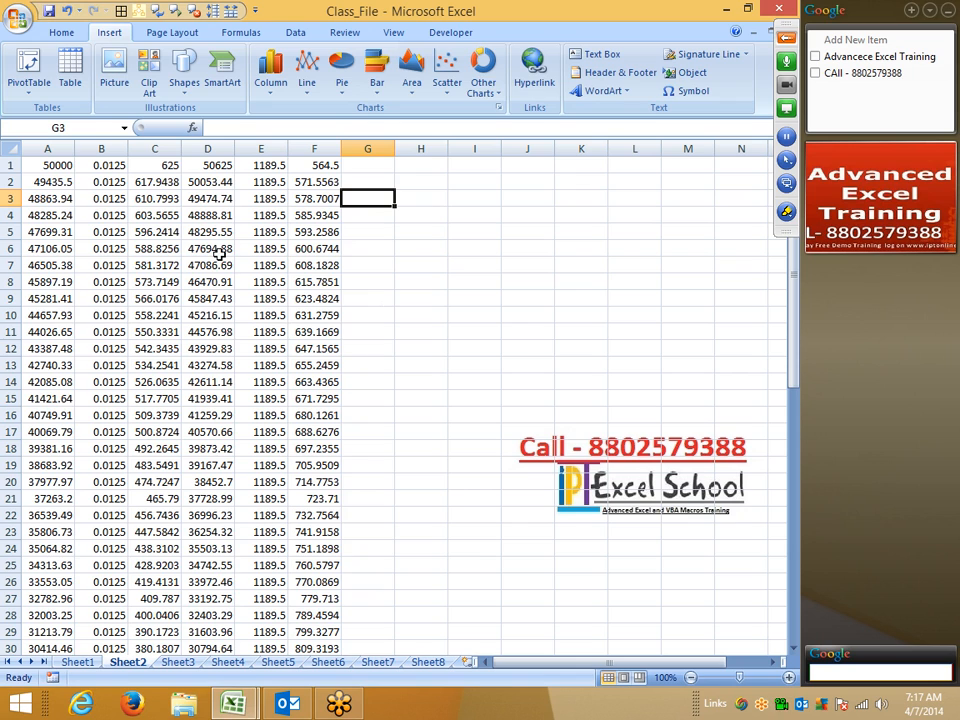
click(368, 166)
key(ctrl+c)
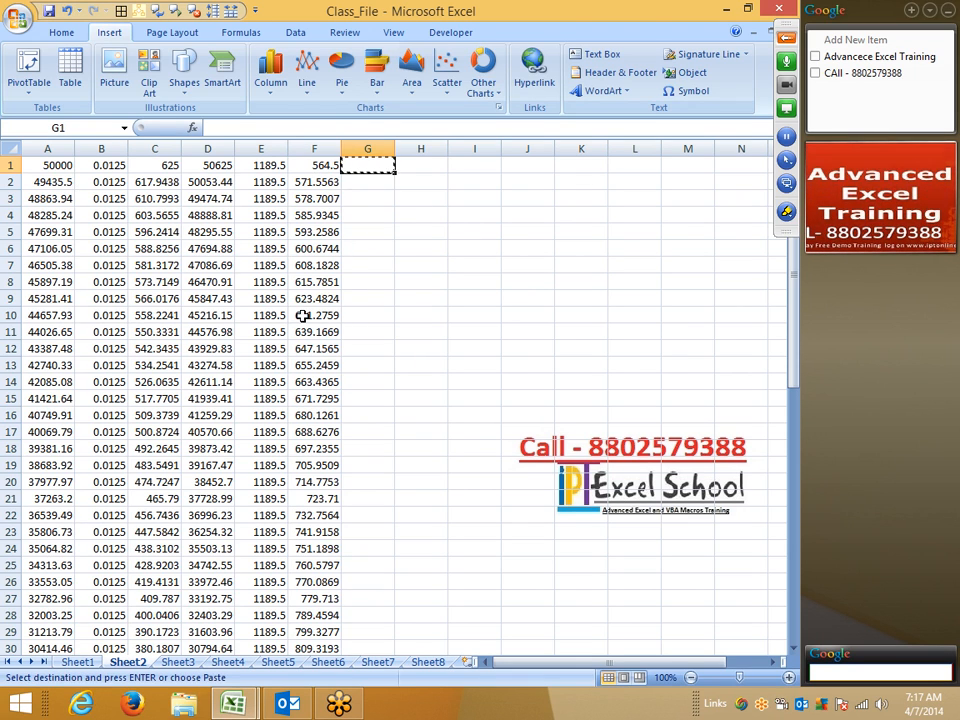
key(ctrl+Tab)
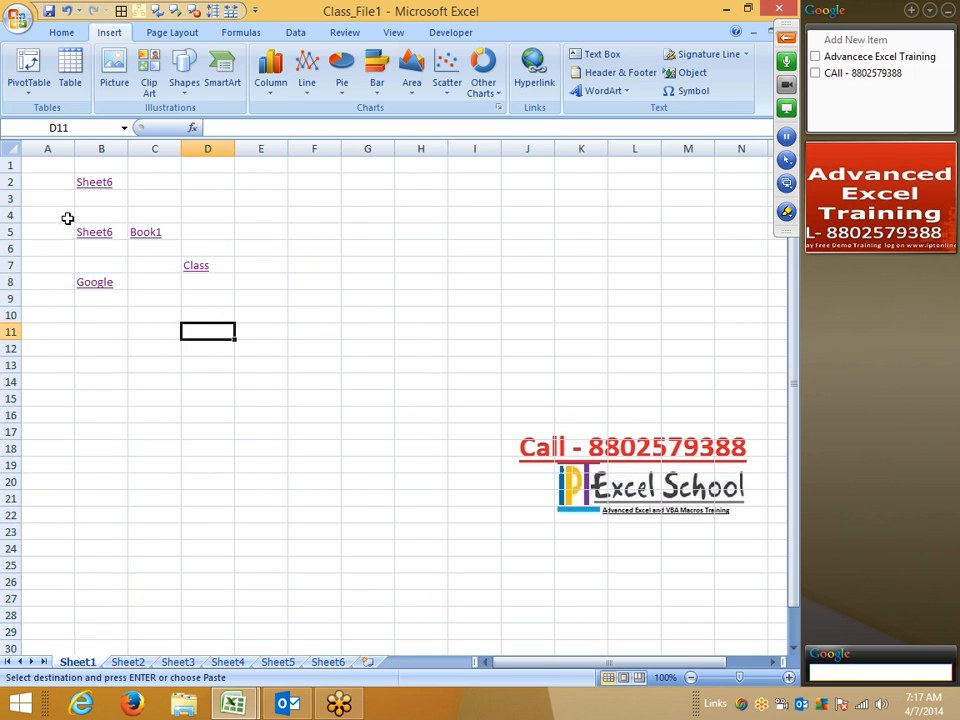
Step: Paste the copied cell as a hyperlink into cell D11 of Sheet1
click(25, 85)
click(56, 36)
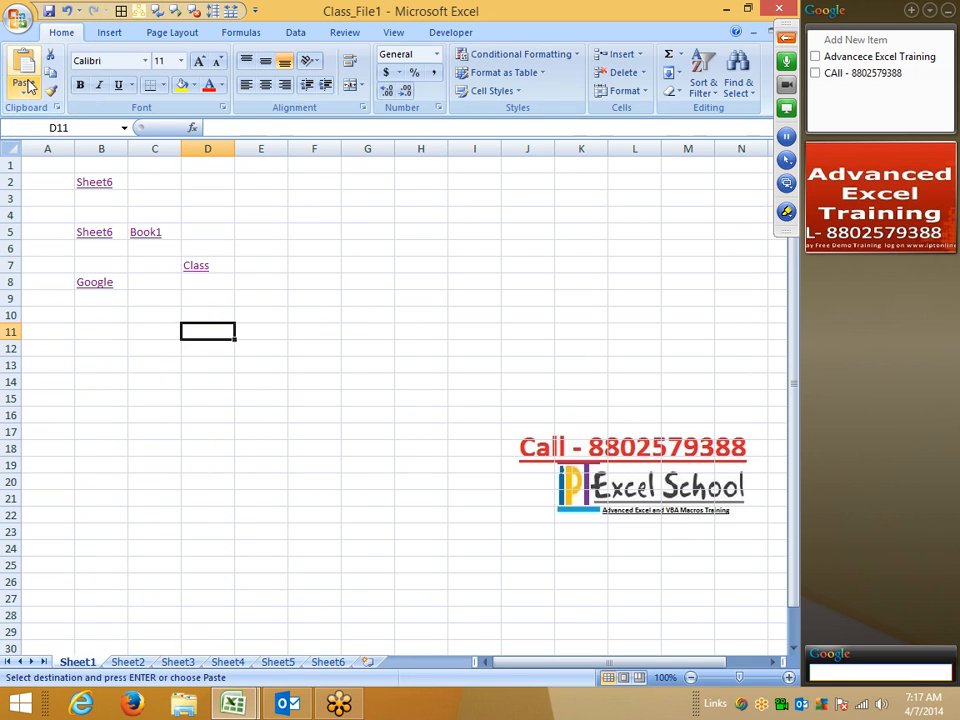
click(23, 87)
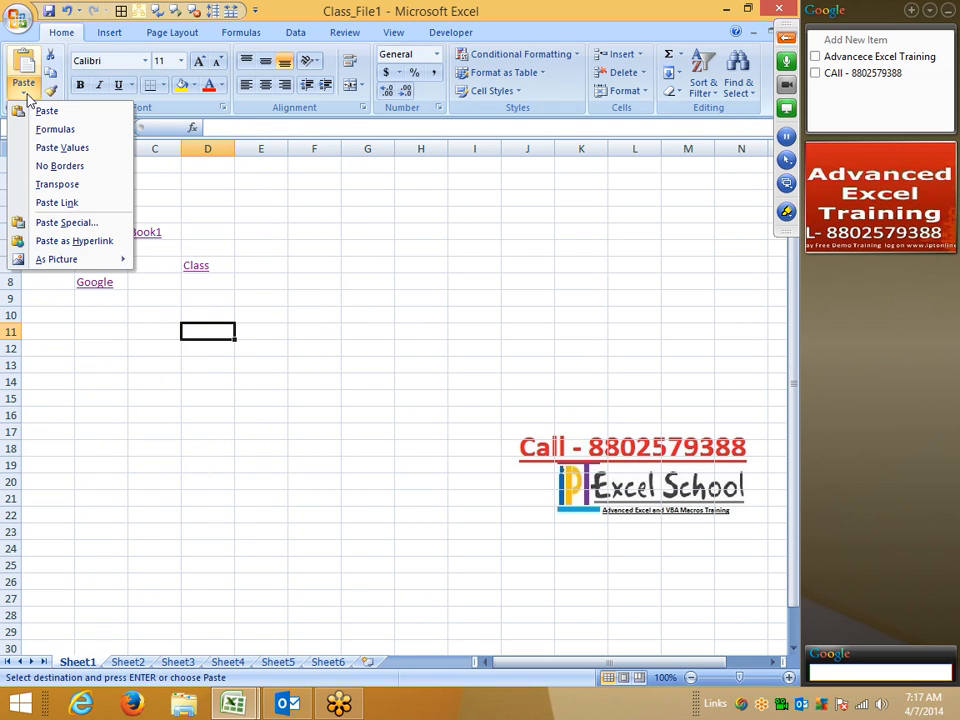
click(92, 250)
click(242, 450)
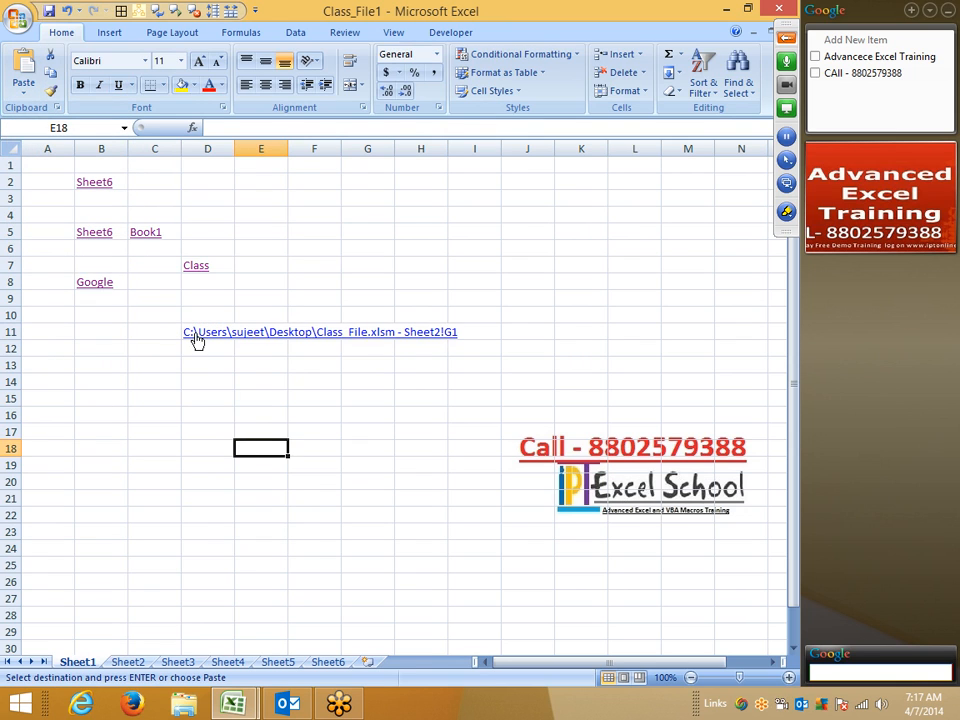
Step: Close the Class_File workbook without saving its changes
mouse_move(233, 704)
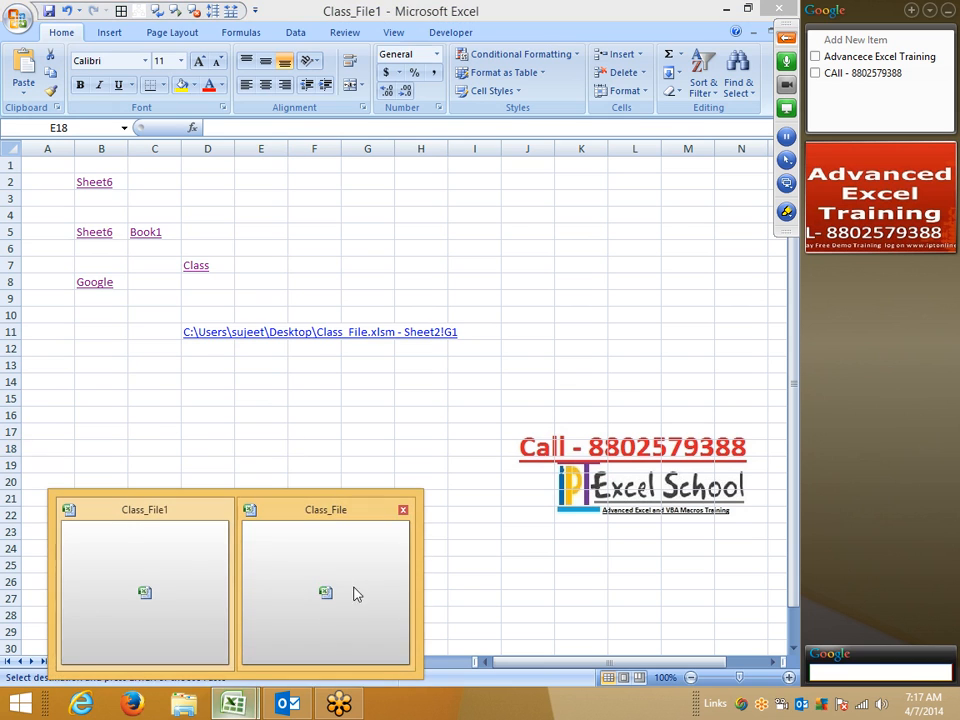
click(403, 510)
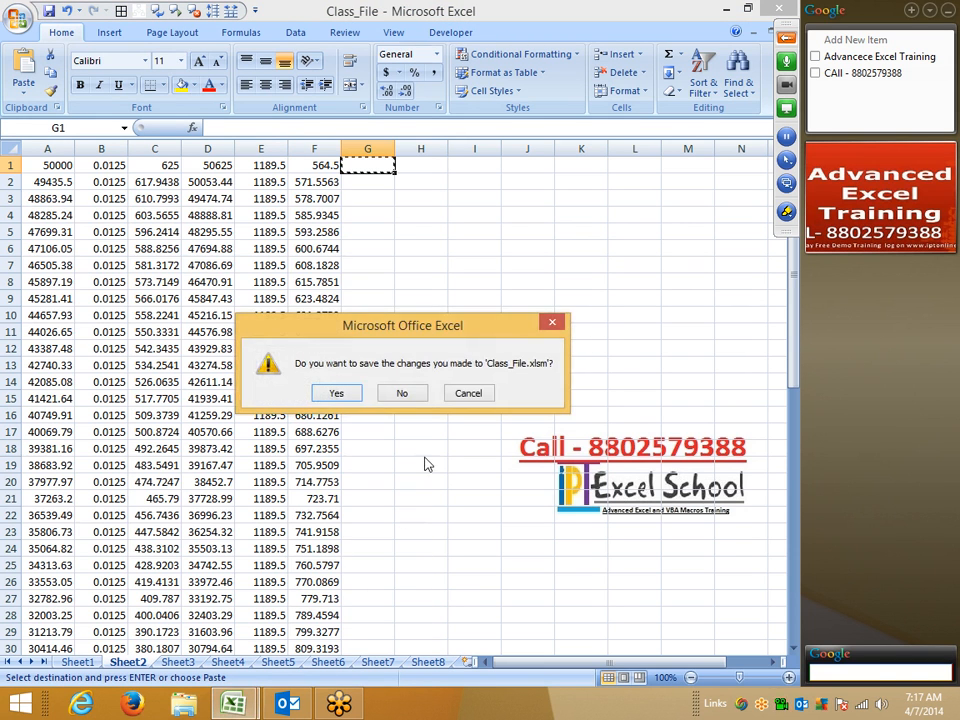
click(408, 393)
Step: Test the pasted hyperlink in cell D11 by following it to the Class_File workbook and accepting the security notice
click(204, 446)
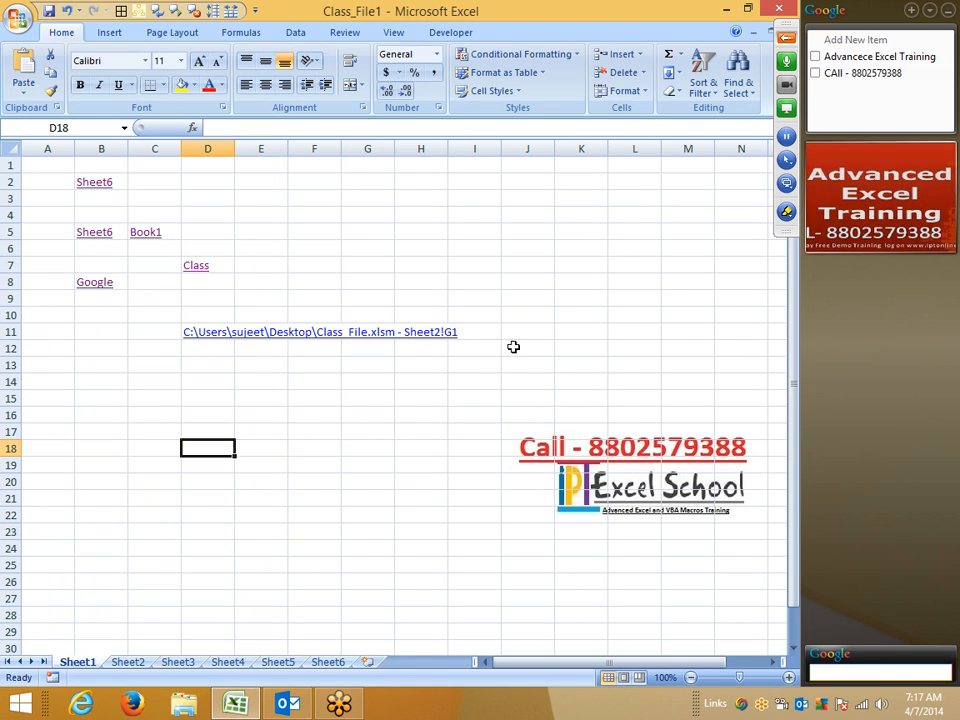
click(222, 337)
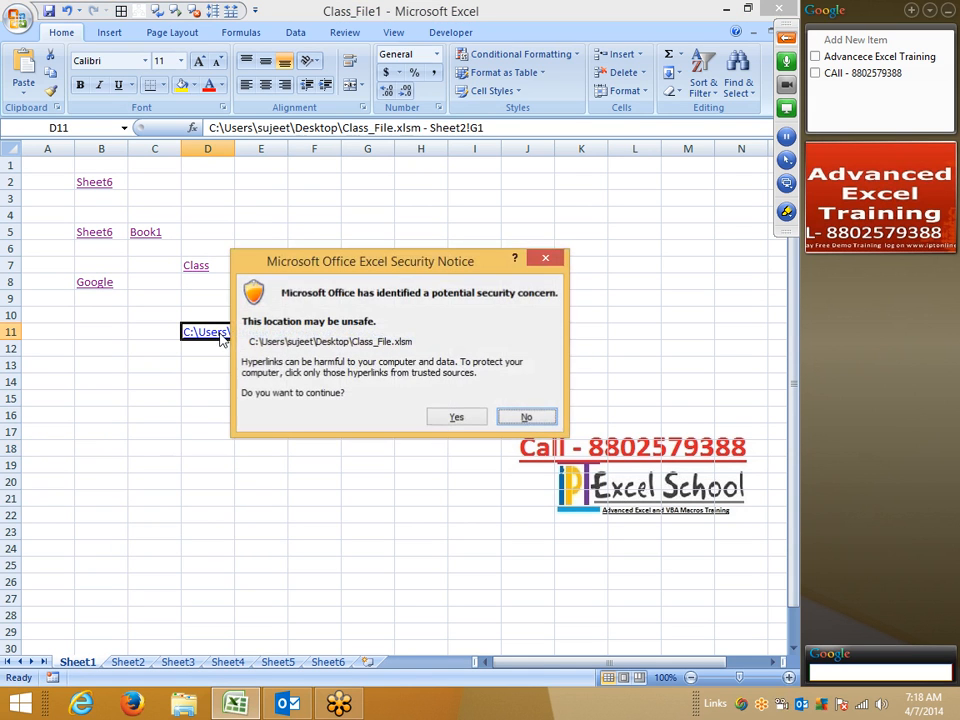
click(457, 418)
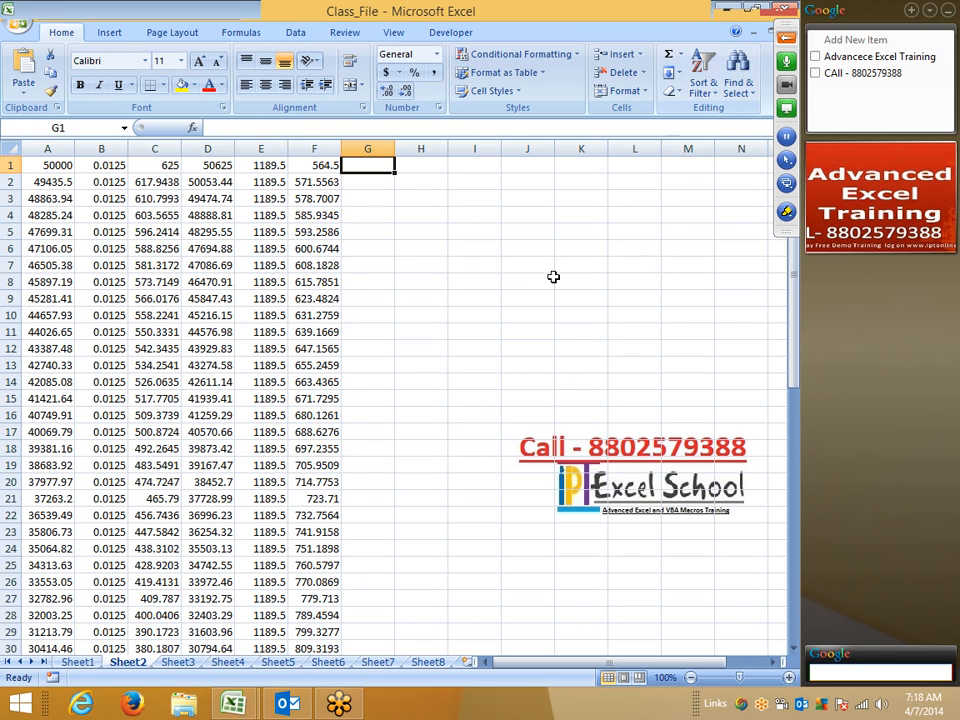
Step: Retest the D11 hyperlink by closing the Class_File workbook and following the link again, and switch back to Class_File1
click(780, 8)
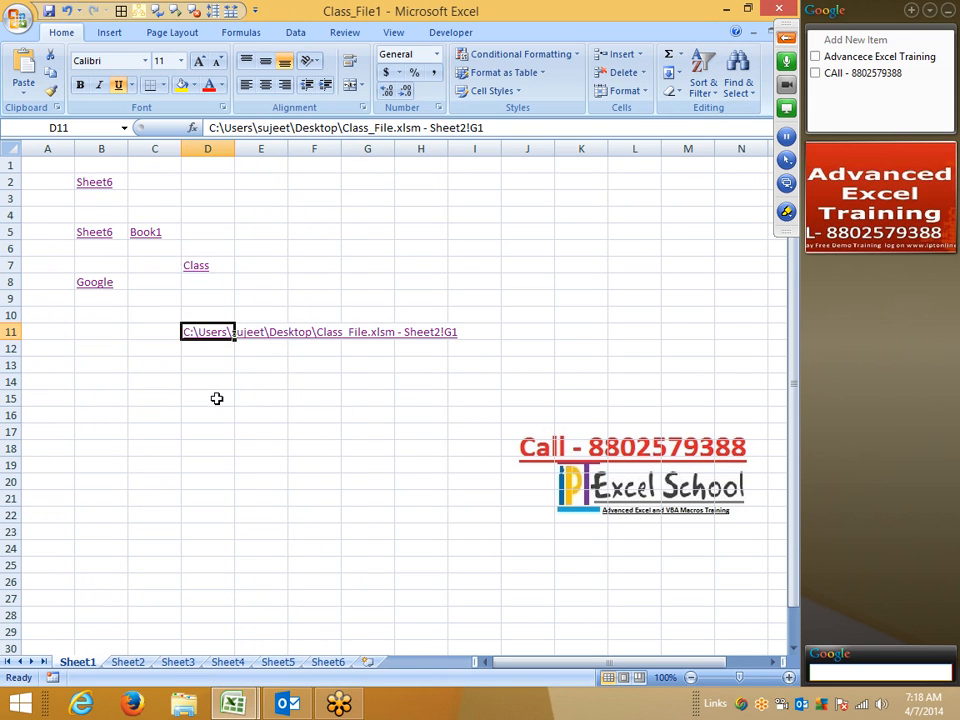
click(214, 331)
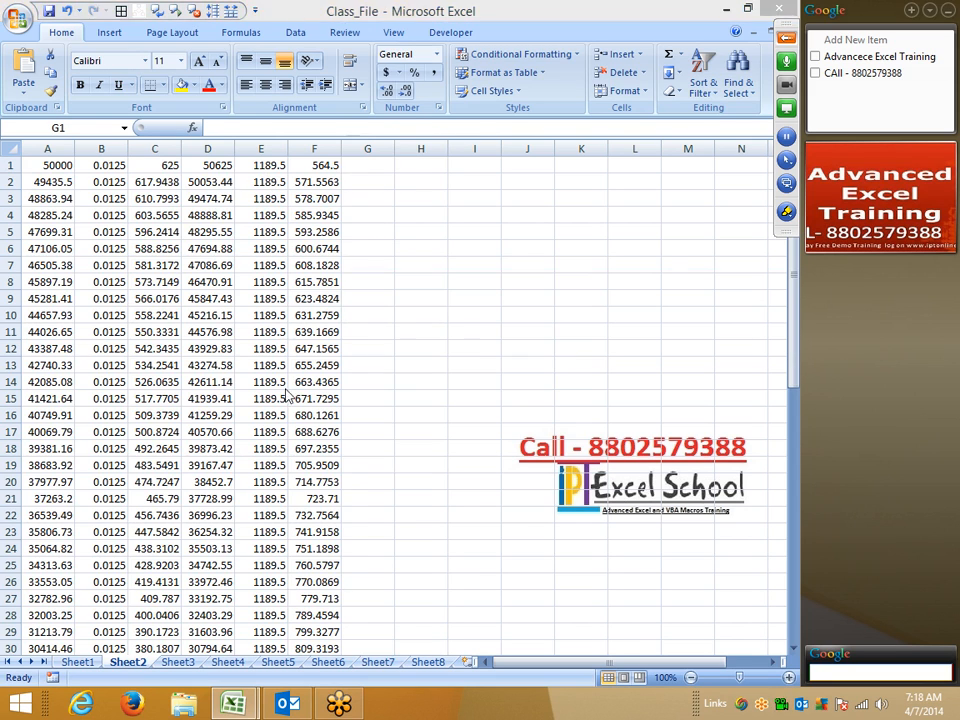
key(alt+Tab)
Step: Enter the text "Click" in cell E18 of Sheet1 and keep that cell selected
click(237, 444)
text(Cl)
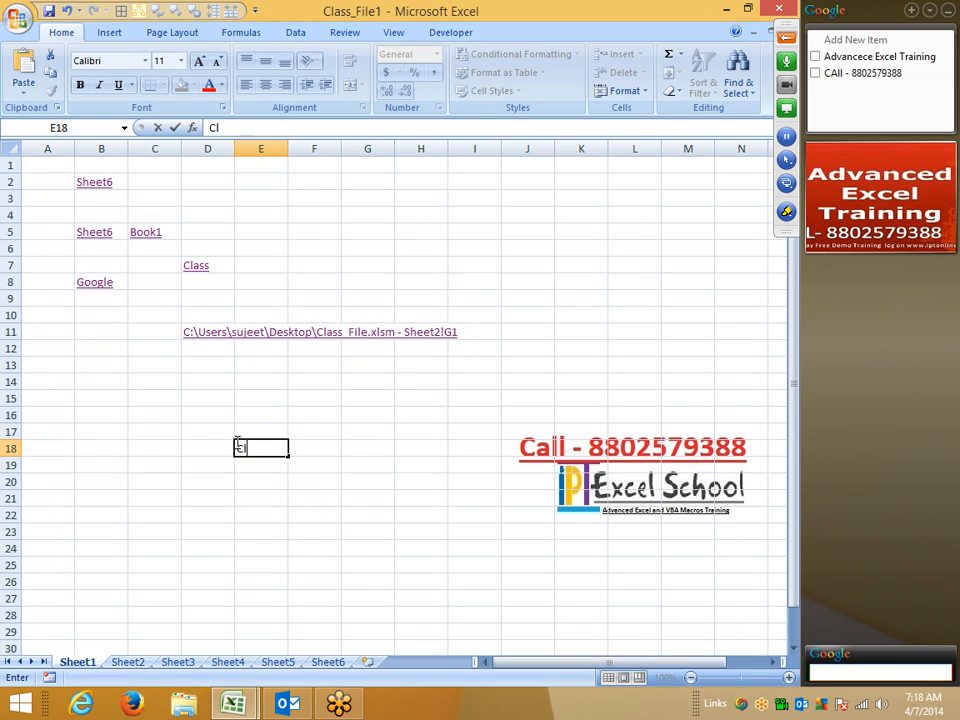
text(ick)
key(Return)
click(236, 444)
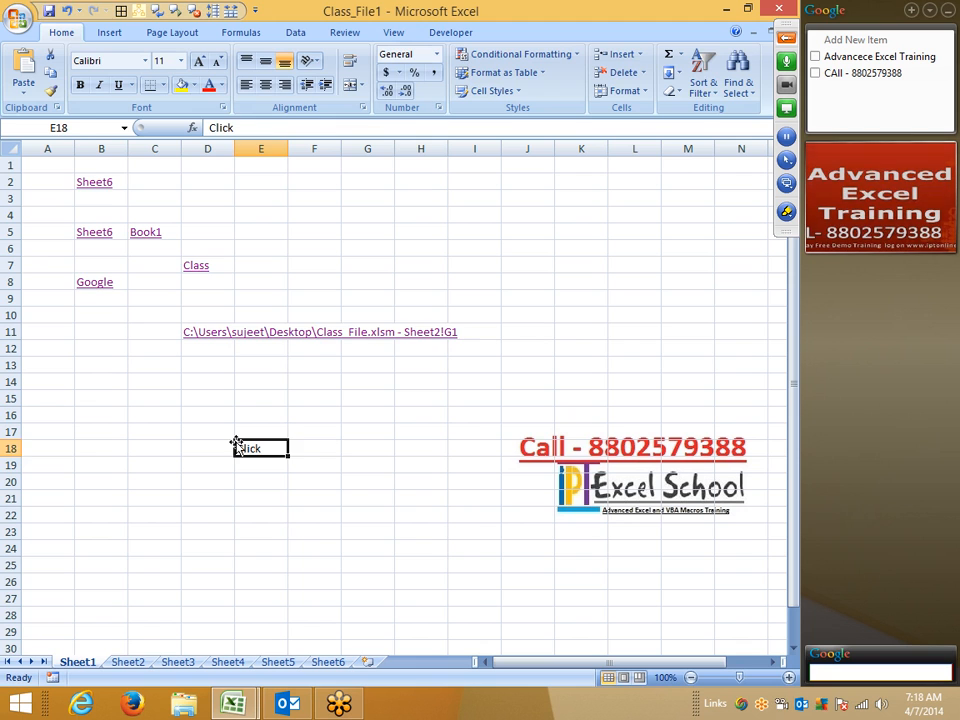
Step: Copy cell D49 on Sheet3 of the Class_File workbook and return to Class_File1
key(alt+Tab)
click(101, 199)
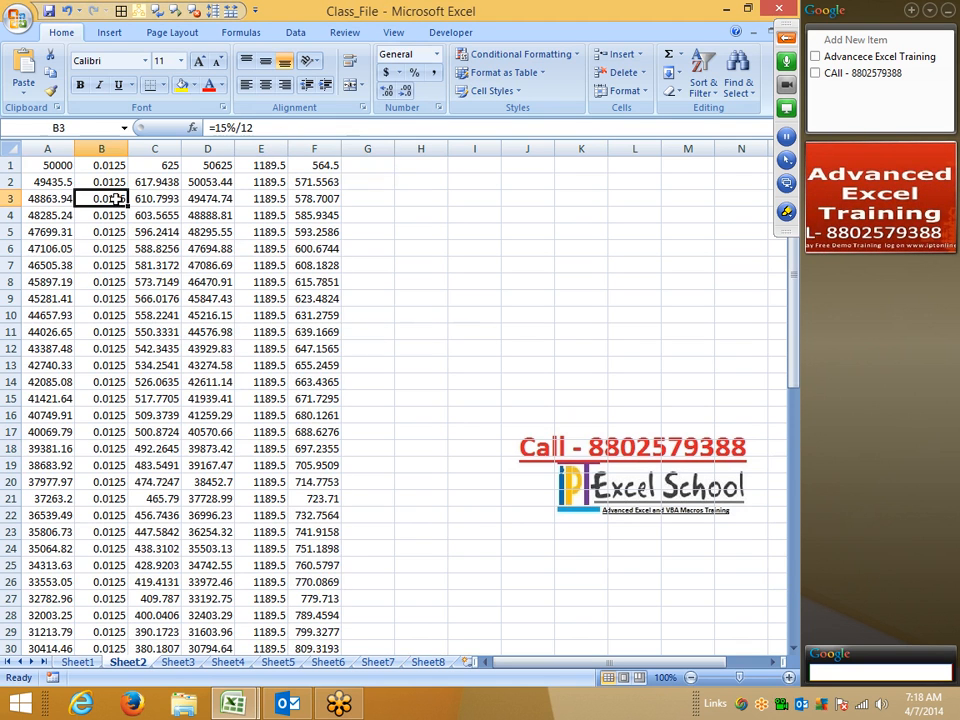
click(178, 662)
click(215, 366)
key(ctrl+c)
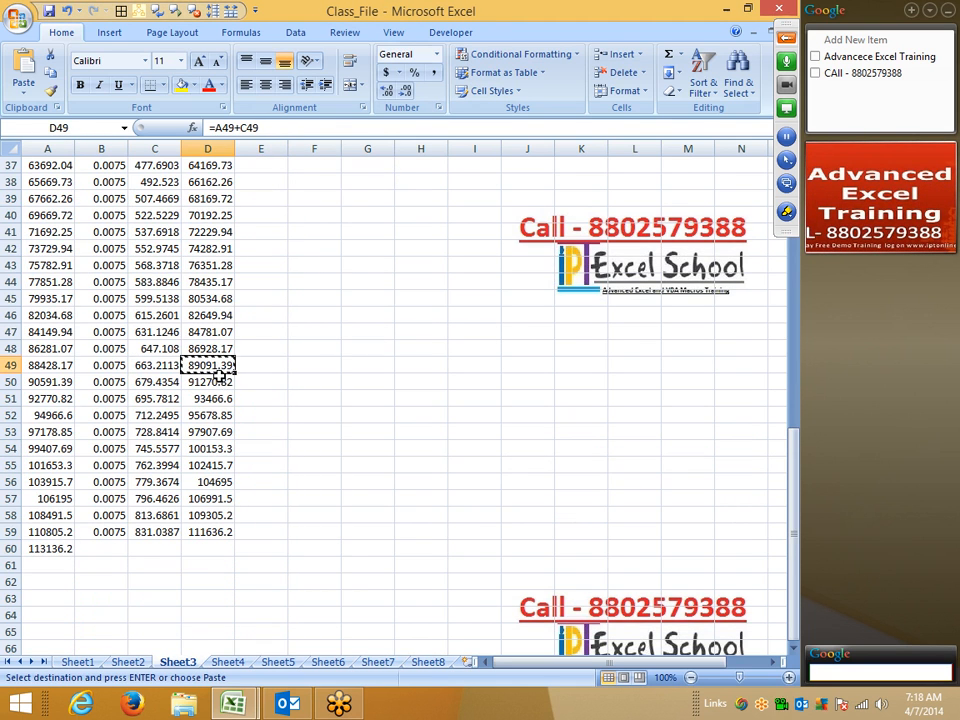
key(alt+Tab)
right_click(251, 455)
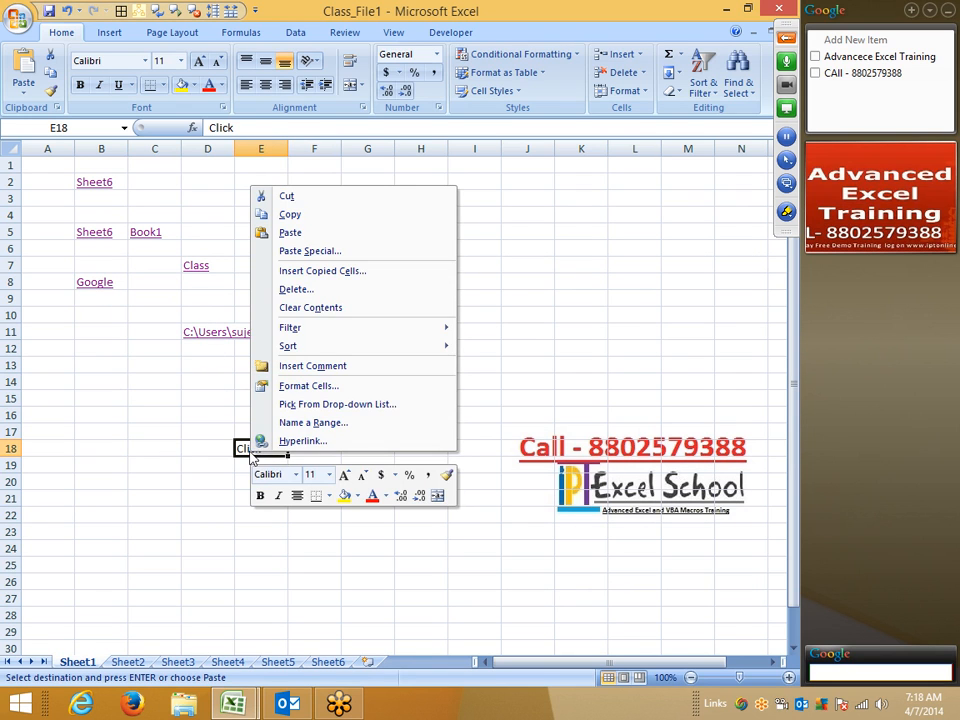
click(312, 252)
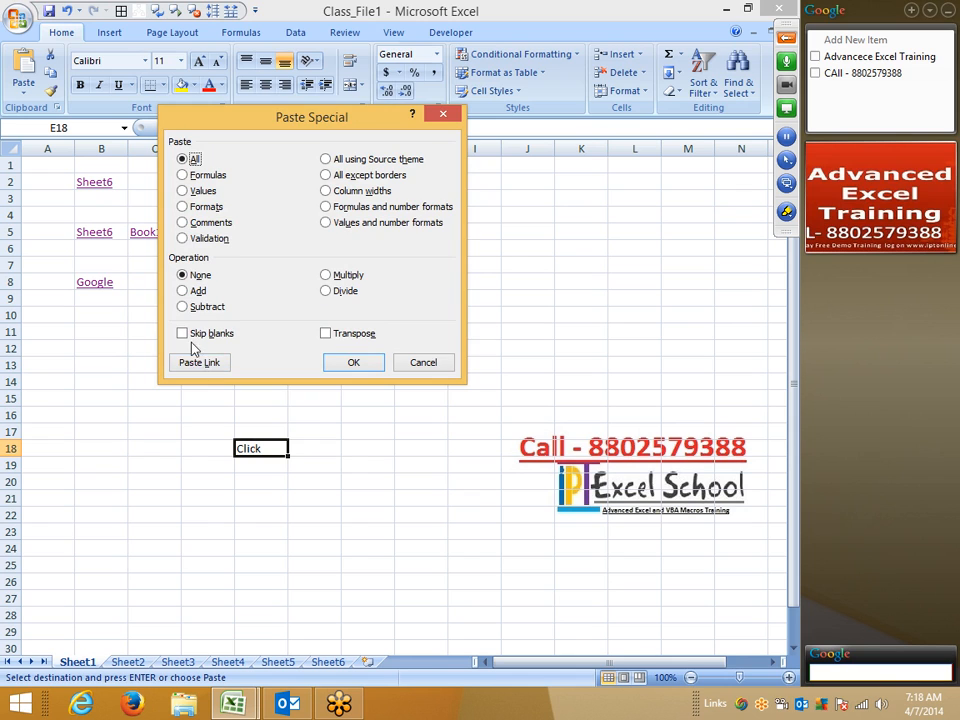
key(Escape)
Step: Paste the copied cell as a hyperlink onto the "Click" text in cell E18
click(22, 88)
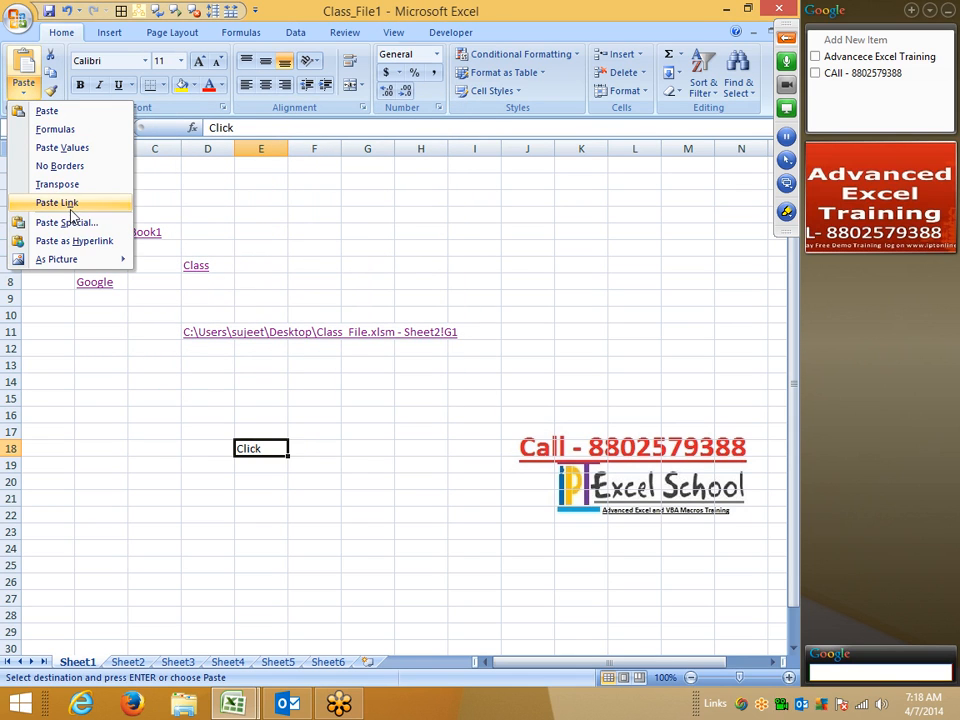
click(75, 241)
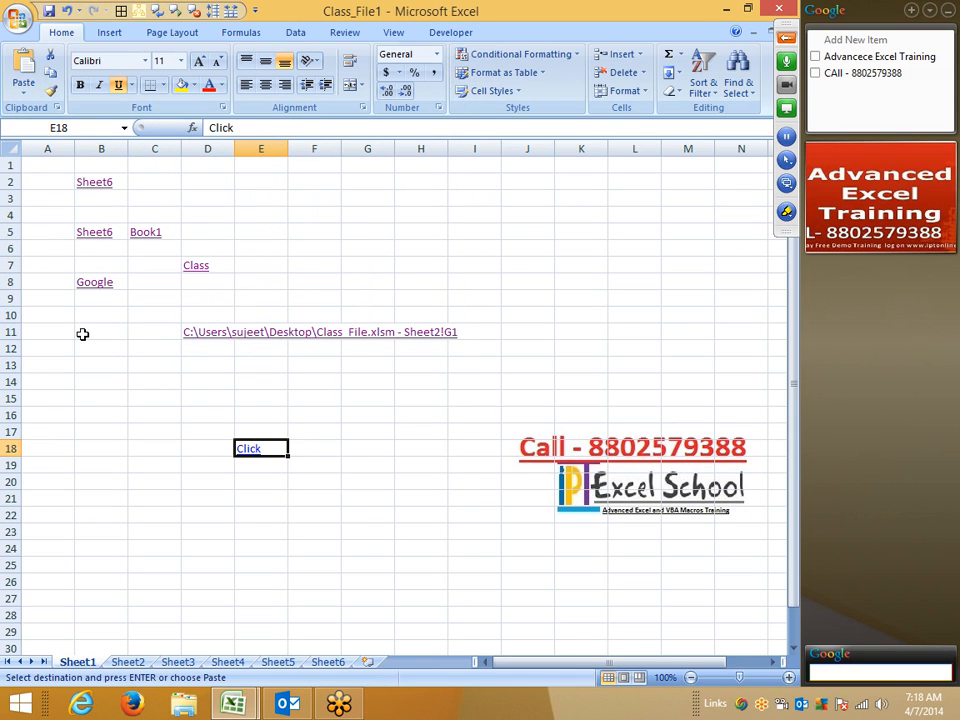
drag(139, 317, 515, 340)
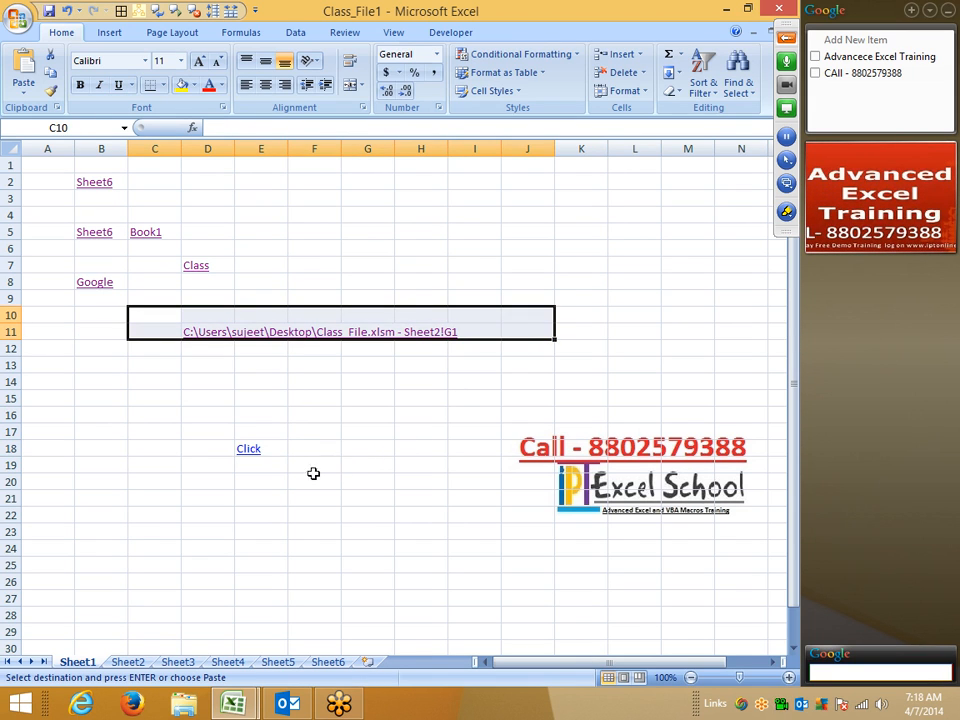
Step: Examine the target address of the E18 hyperlink in its edit dialog and close it without changes
click(234, 469)
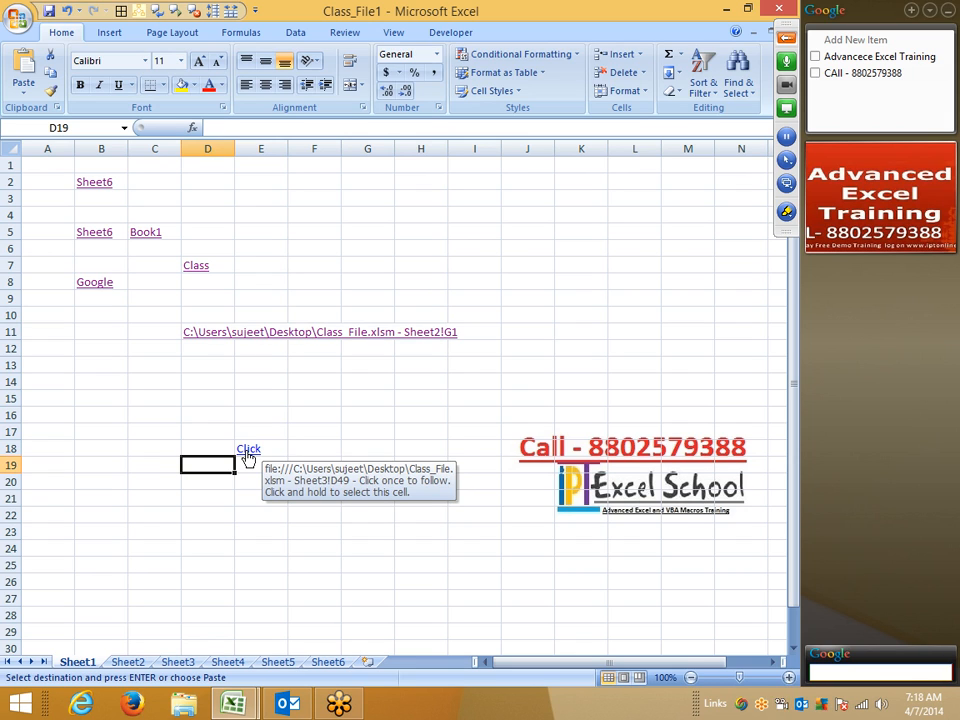
right_click(248, 458)
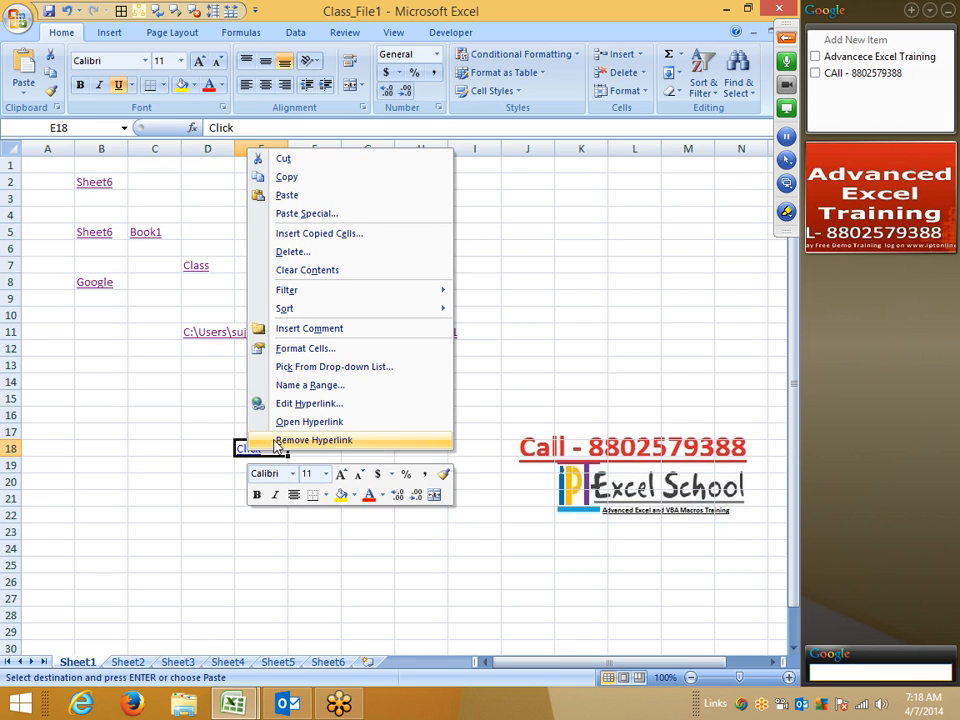
click(290, 405)
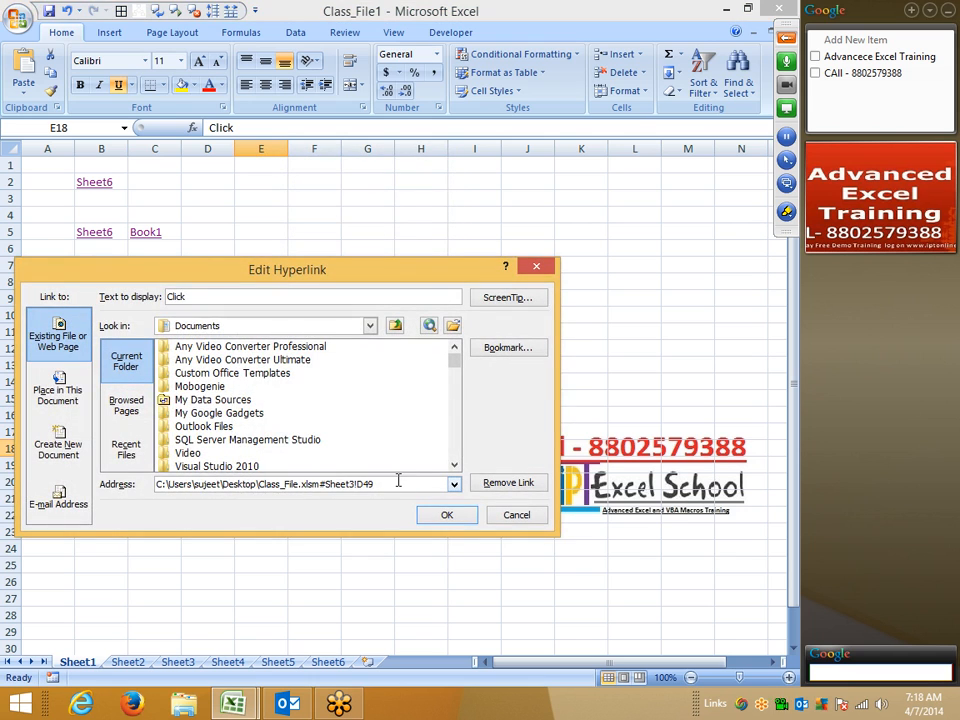
drag(398, 481, 165, 483)
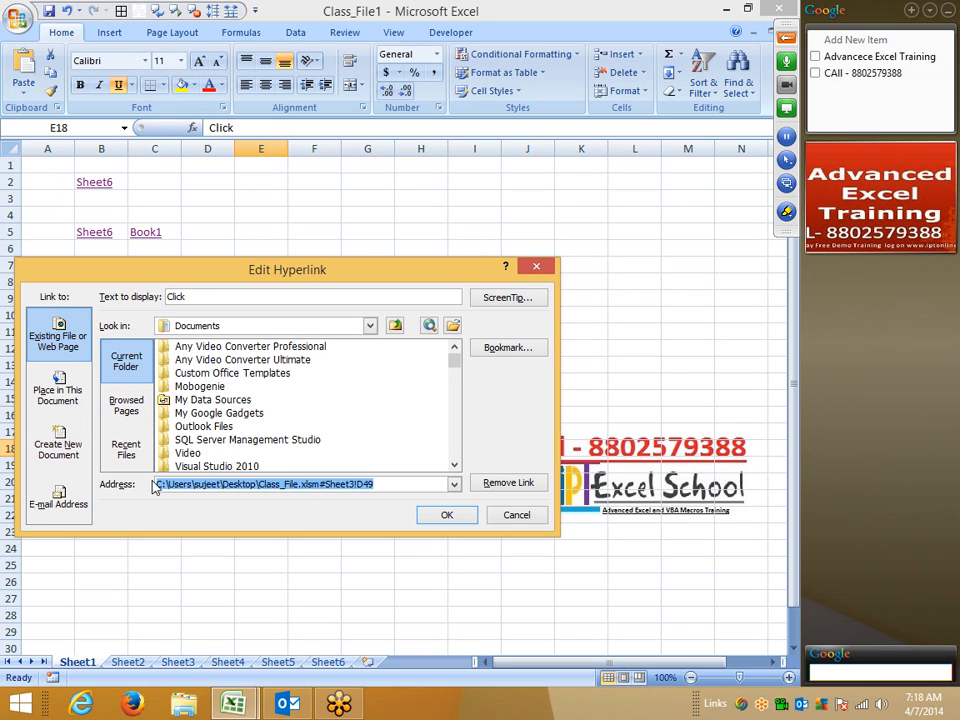
key(Escape)
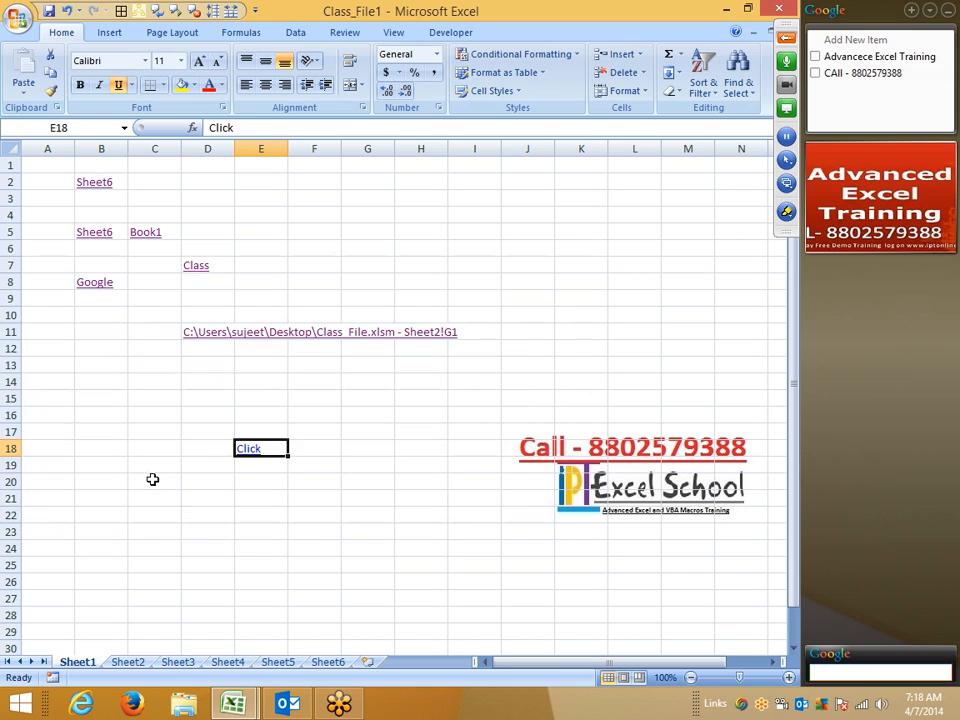
Step: Insert an empty text box on Sheet1 spanning about cells G2 to I7
click(621, 279)
click(105, 33)
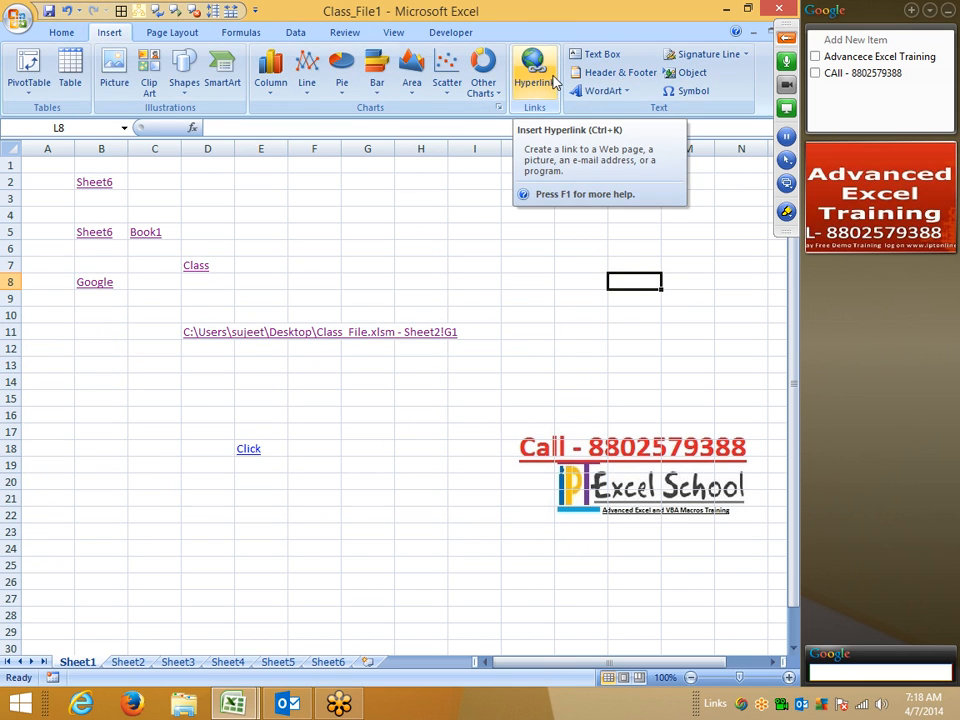
click(490, 263)
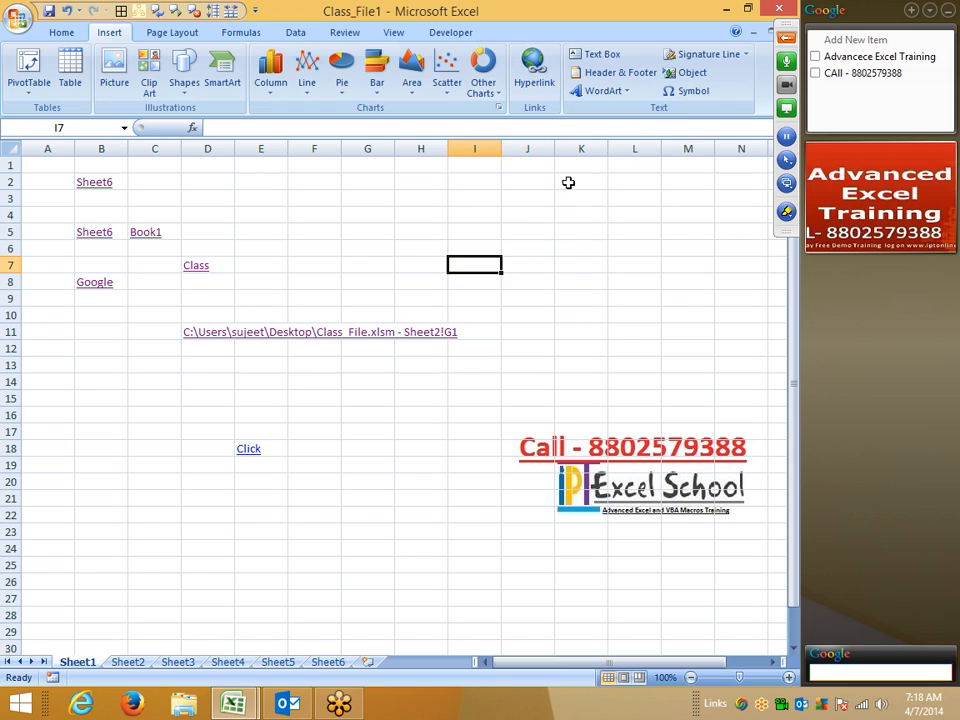
click(601, 54)
drag(343, 174, 497, 260)
click(578, 298)
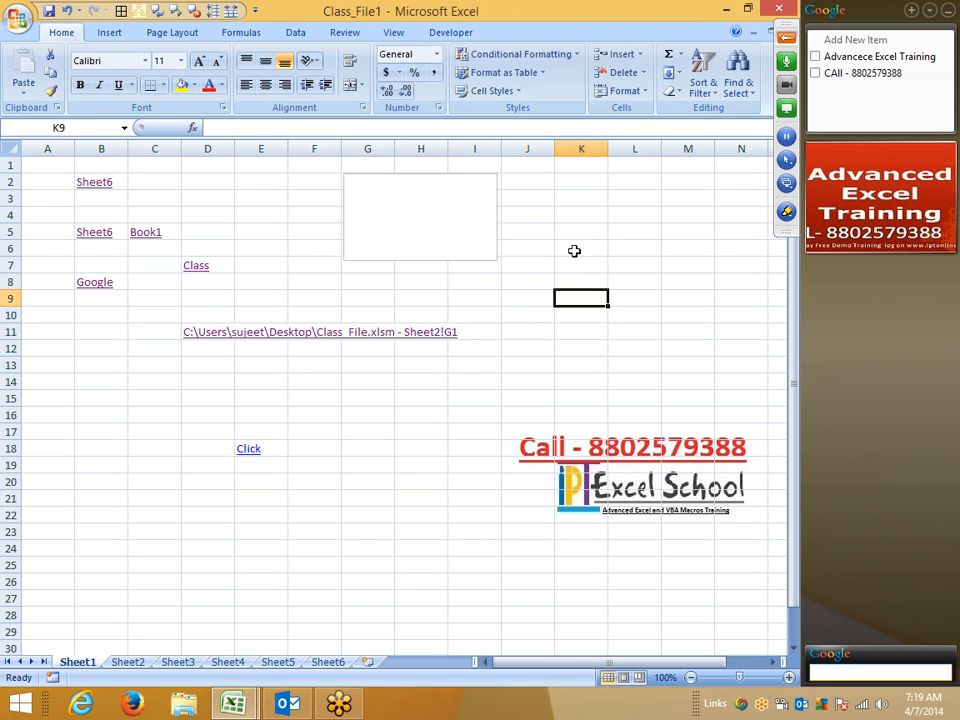
Step: Add a header to Sheet1 with the page number in its center section
click(112, 32)
click(606, 74)
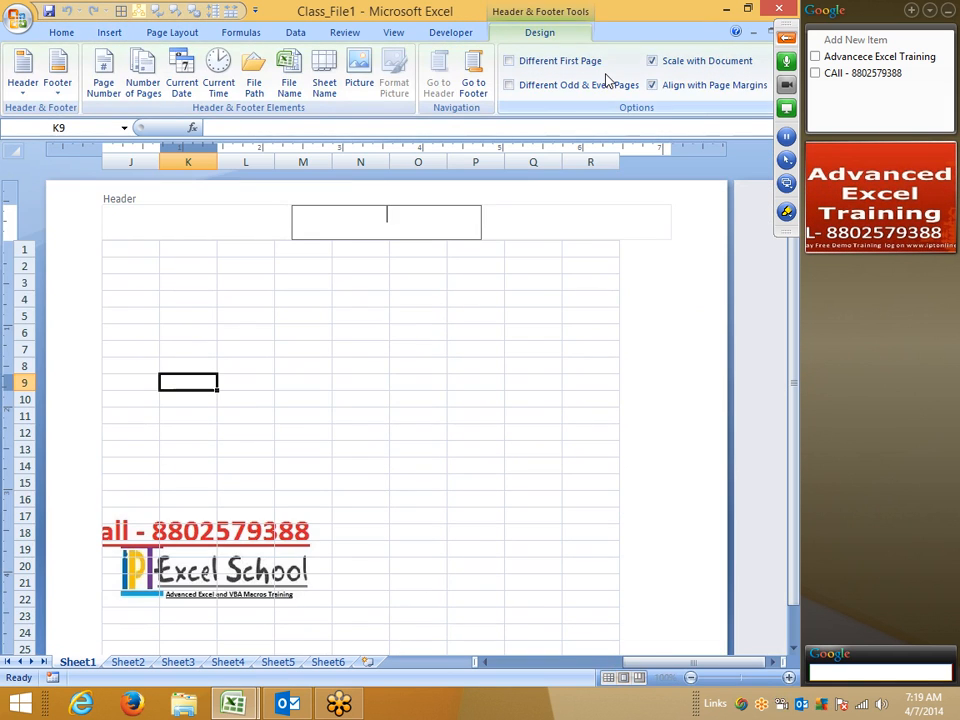
click(107, 84)
click(463, 313)
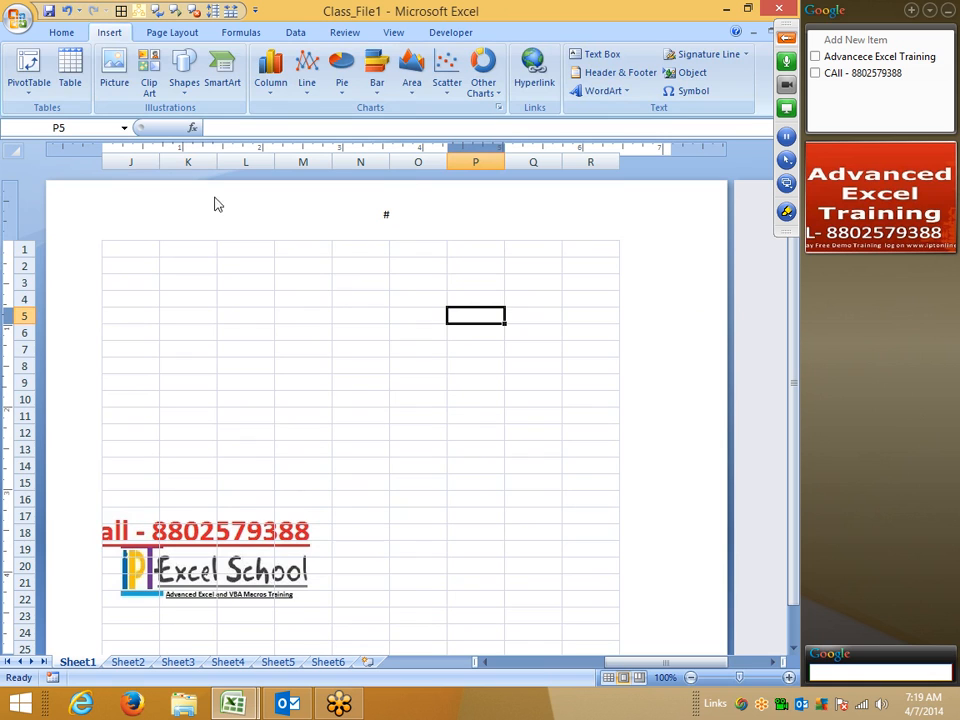
Step: Fill the left header section with the page number, the word "of" and the number of pages
click(227, 296)
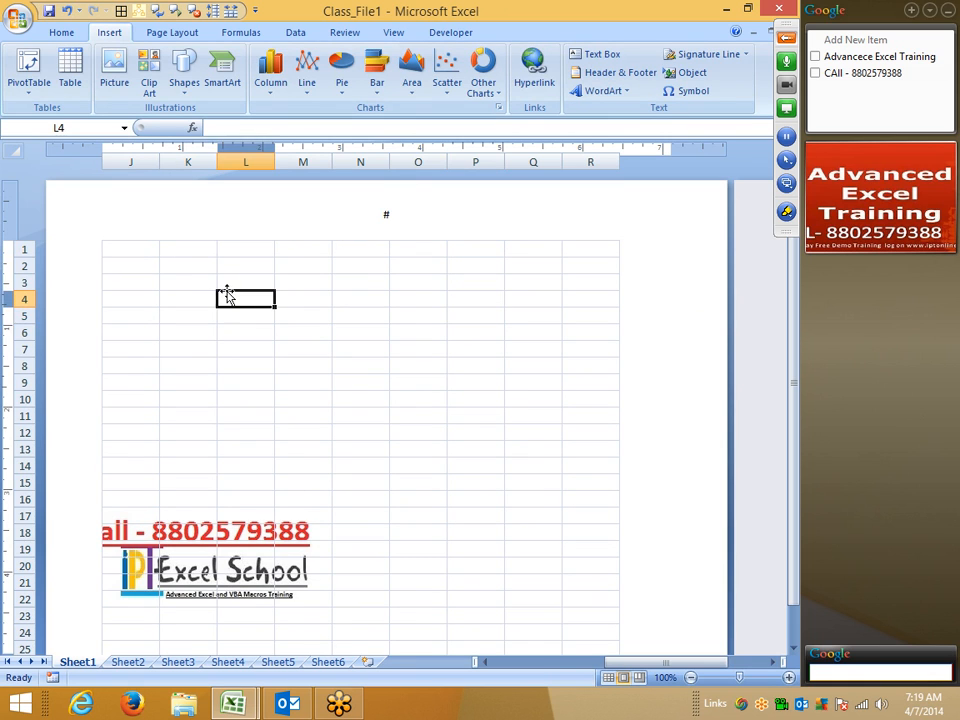
click(210, 225)
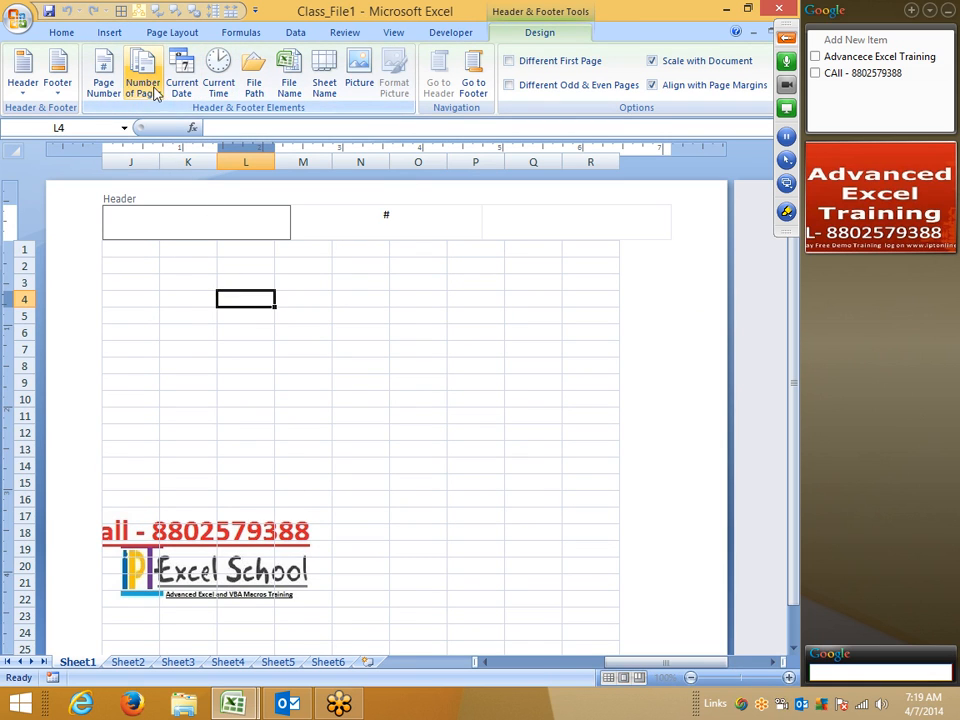
click(105, 88)
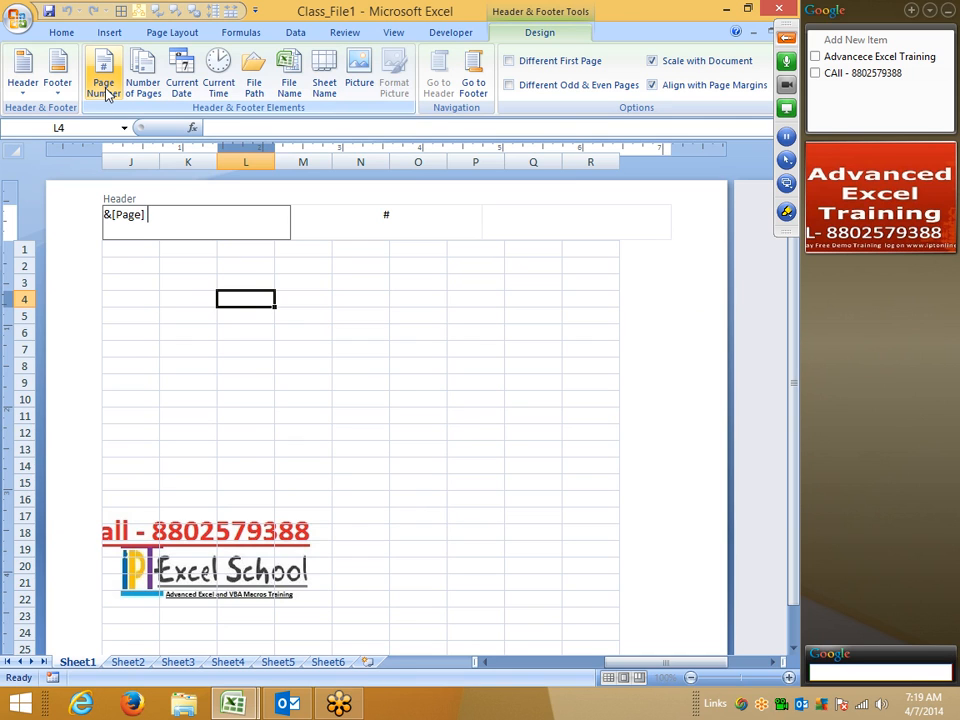
text(of)
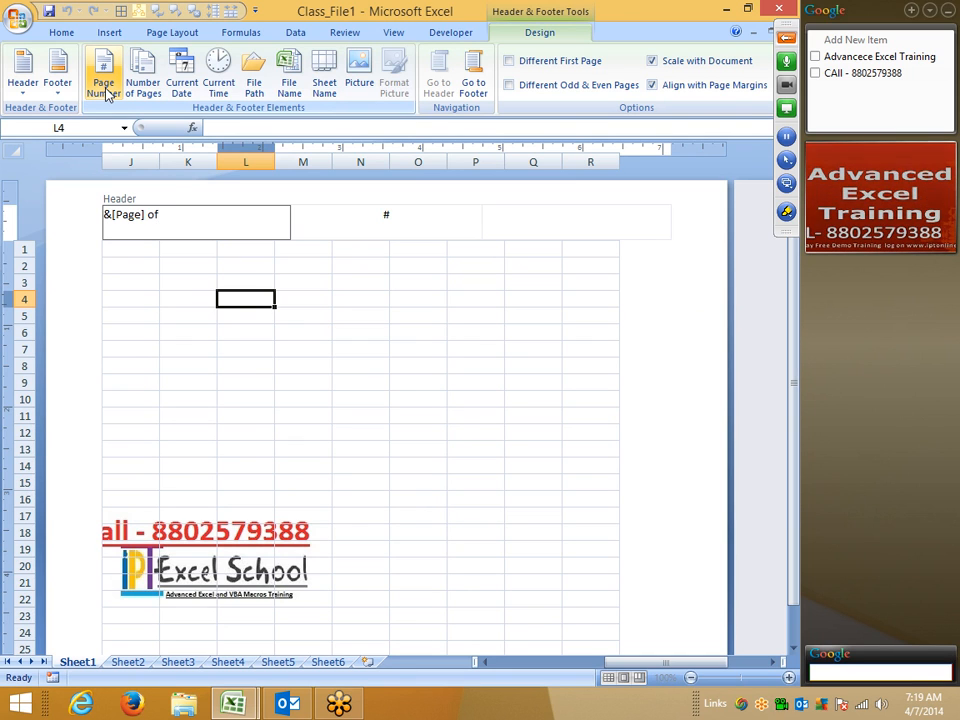
click(143, 86)
click(174, 347)
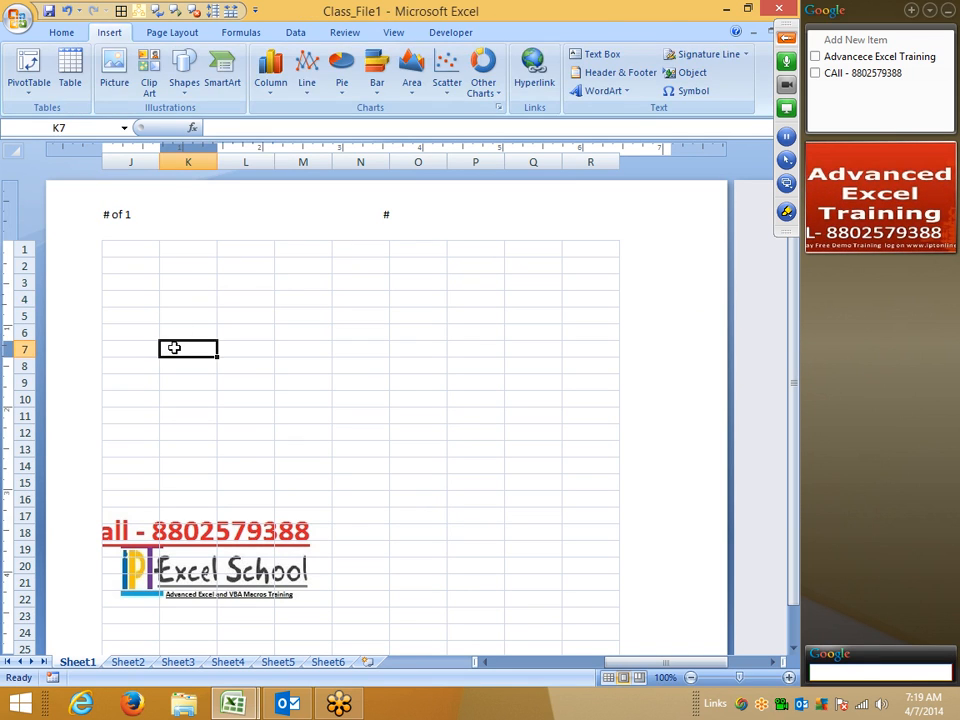
Step: Enter the sample text "fsdf" in cell L98 on the last page of Sheet1
scroll(174, 347, down, 15)
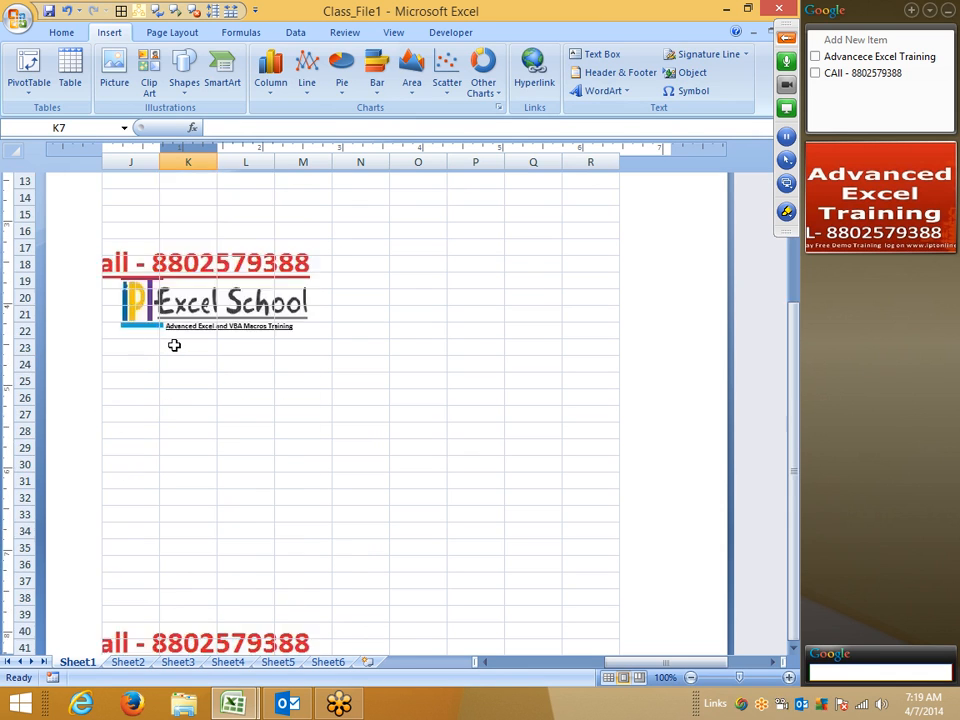
click(174, 392)
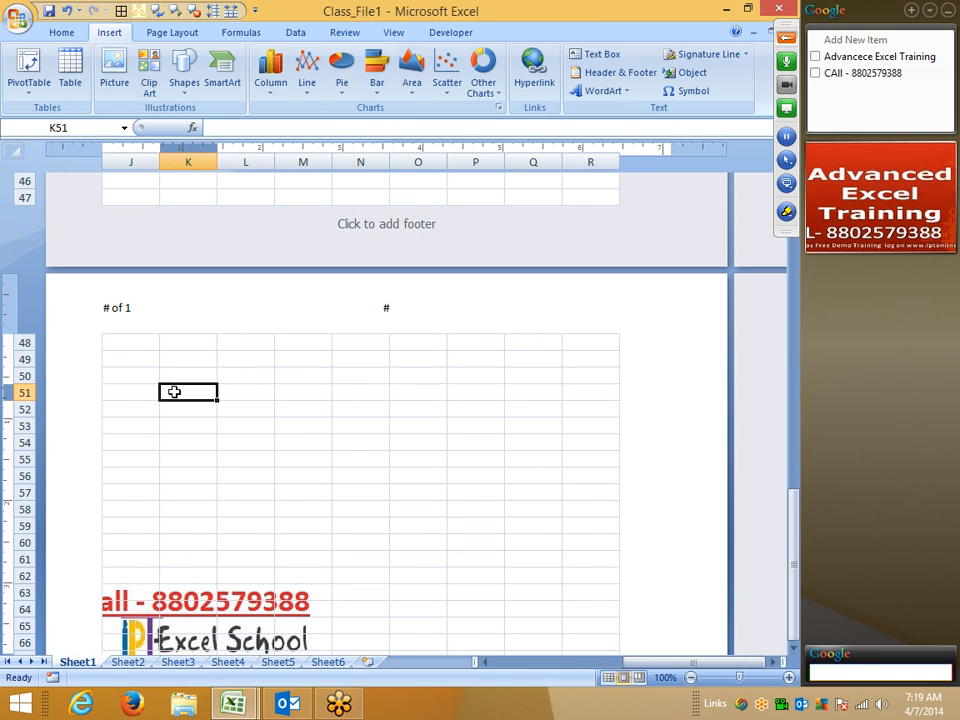
scroll(174, 391, down, 15)
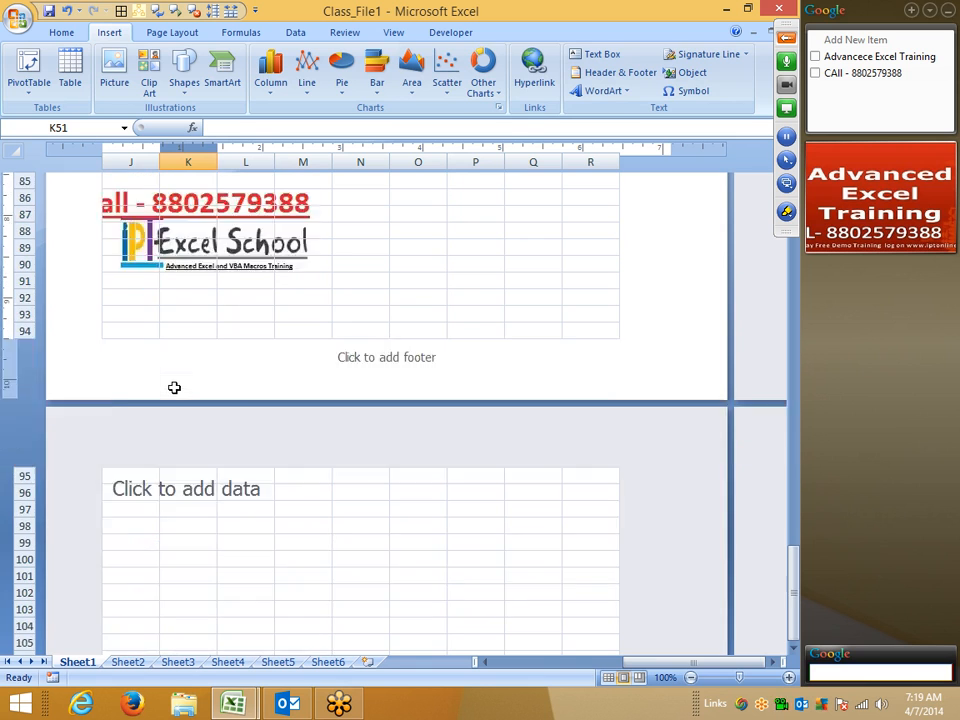
click(495, 414)
scroll(467, 414, up, 5)
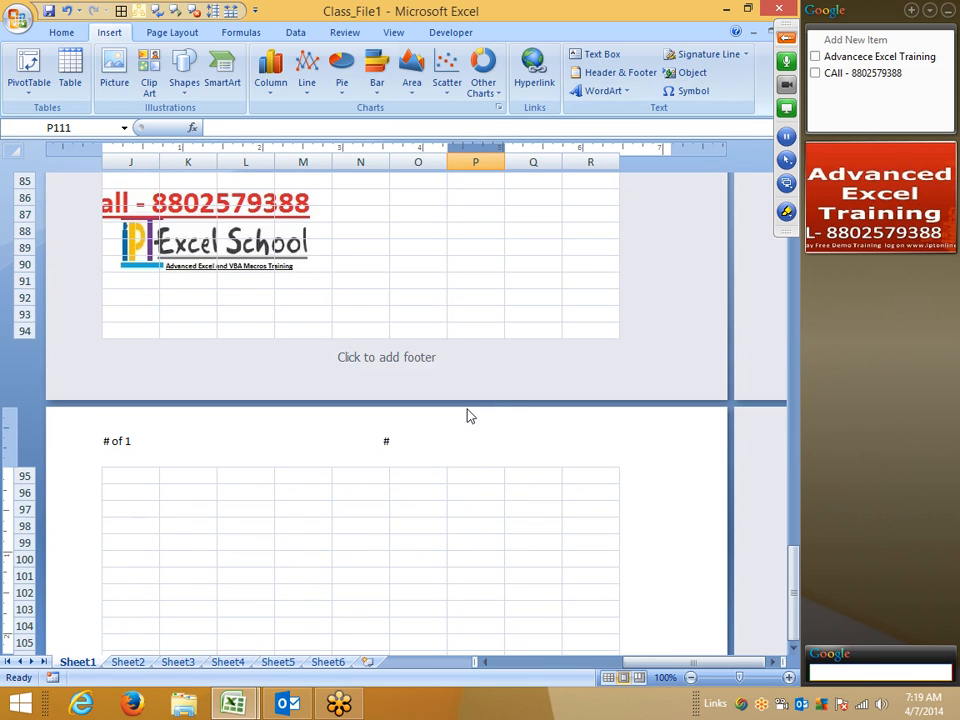
click(250, 533)
text(fsdf)
click(336, 541)
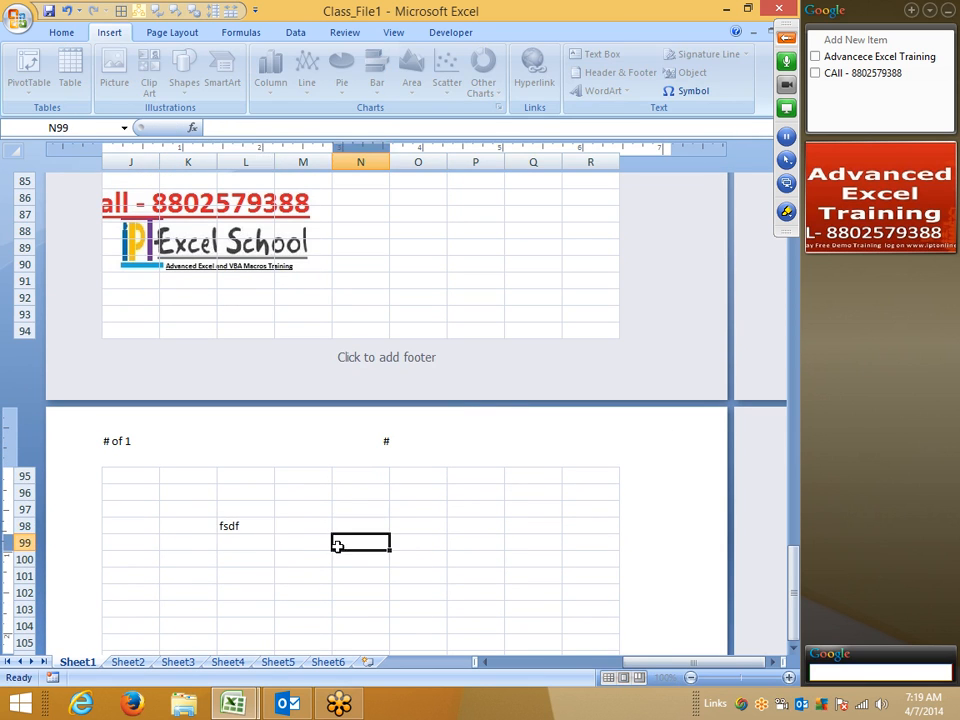
Step: Enter the sample text "fds" in cell O90 and "sfd" in cell O37, and return to the first page's header
click(420, 268)
text(fds)
scroll(405, 300, up, 18)
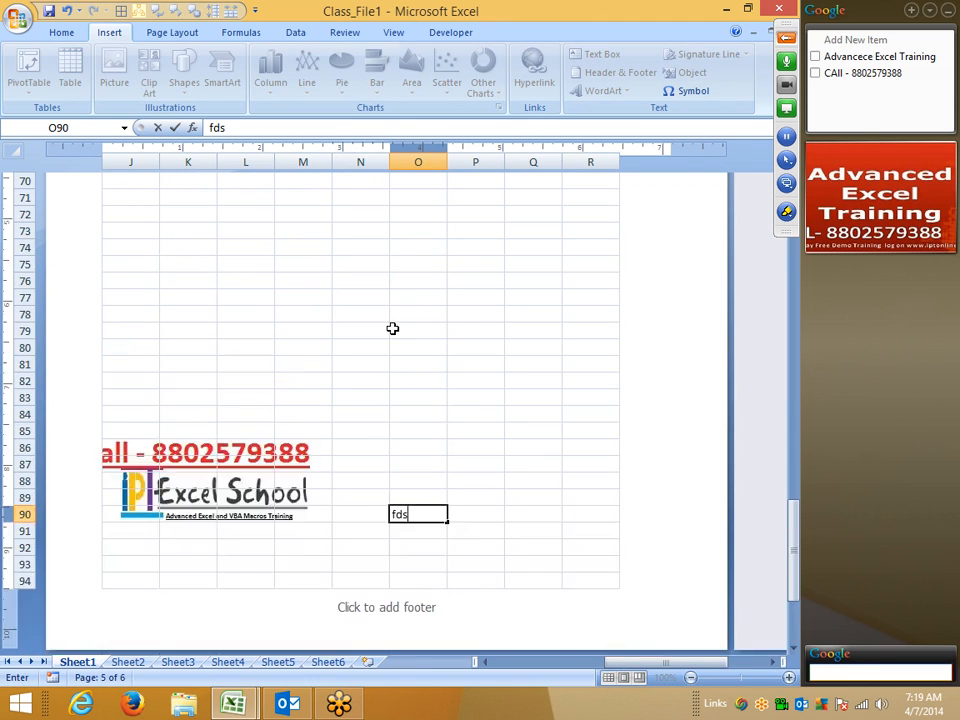
click(390, 340)
text(sfd)
scroll(367, 330, up, 10)
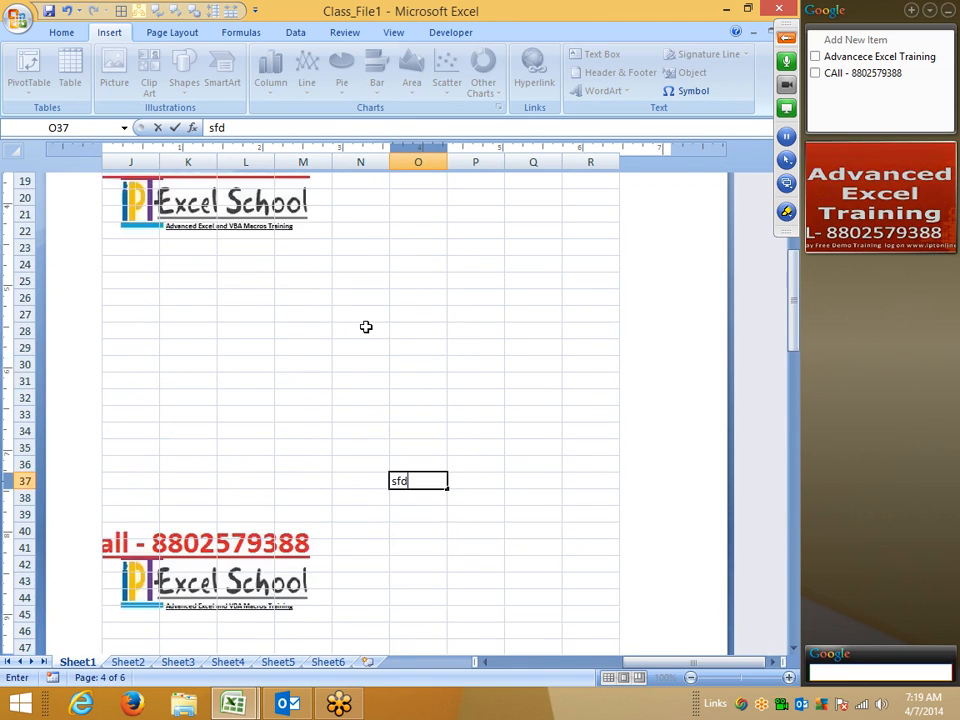
click(247, 332)
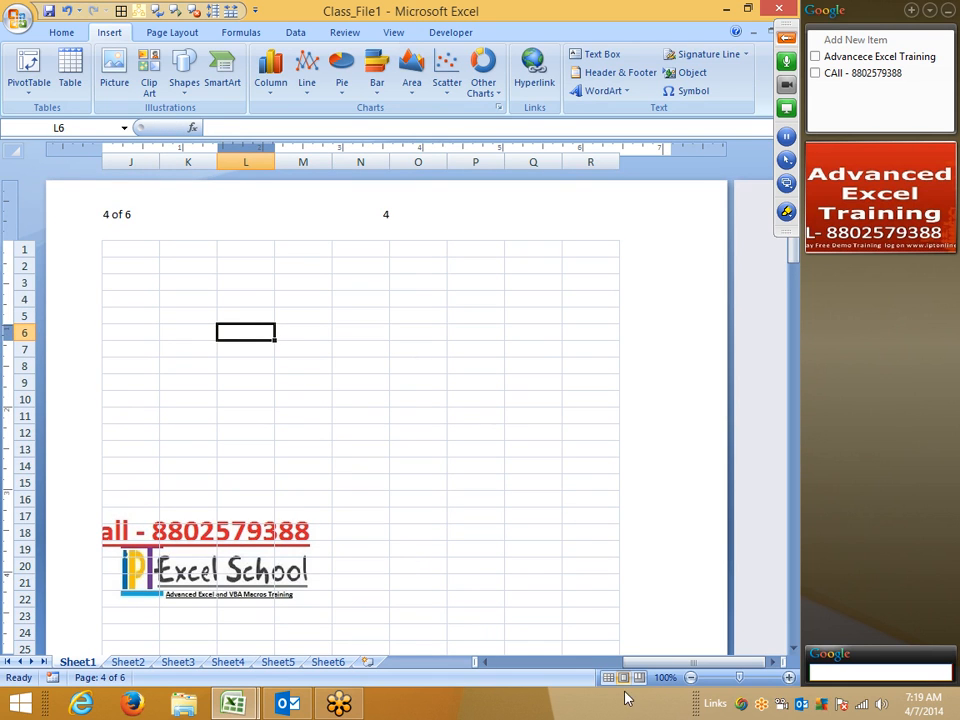
drag(642, 662, 495, 665)
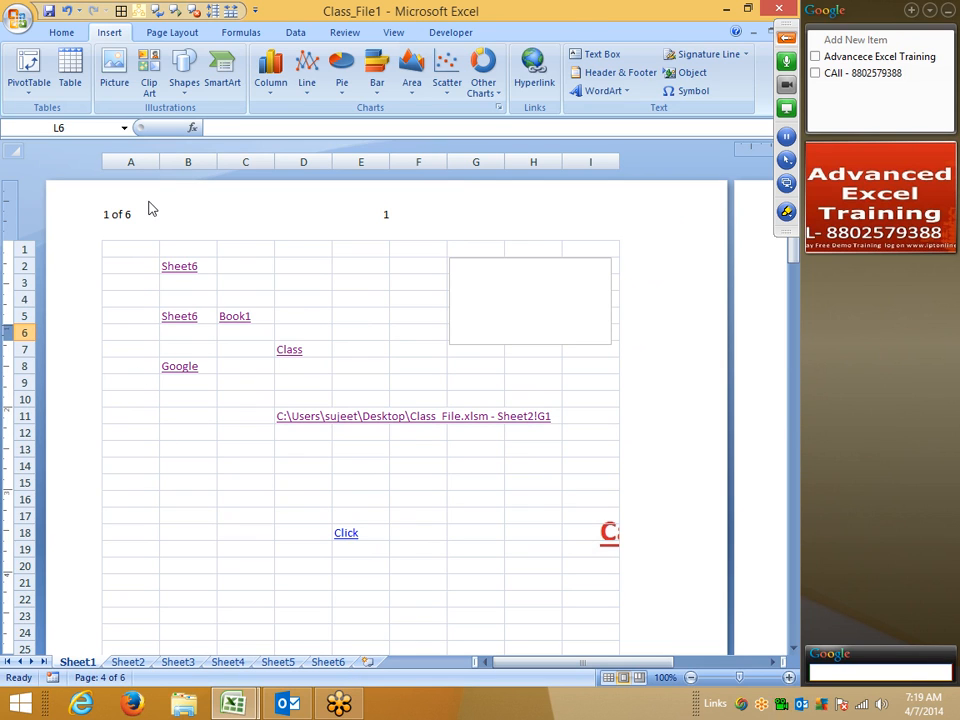
Step: Select the left, center and right header sections of Sheet1 in turn, and return the sheet to Normal view
click(150, 212)
click(424, 223)
click(525, 216)
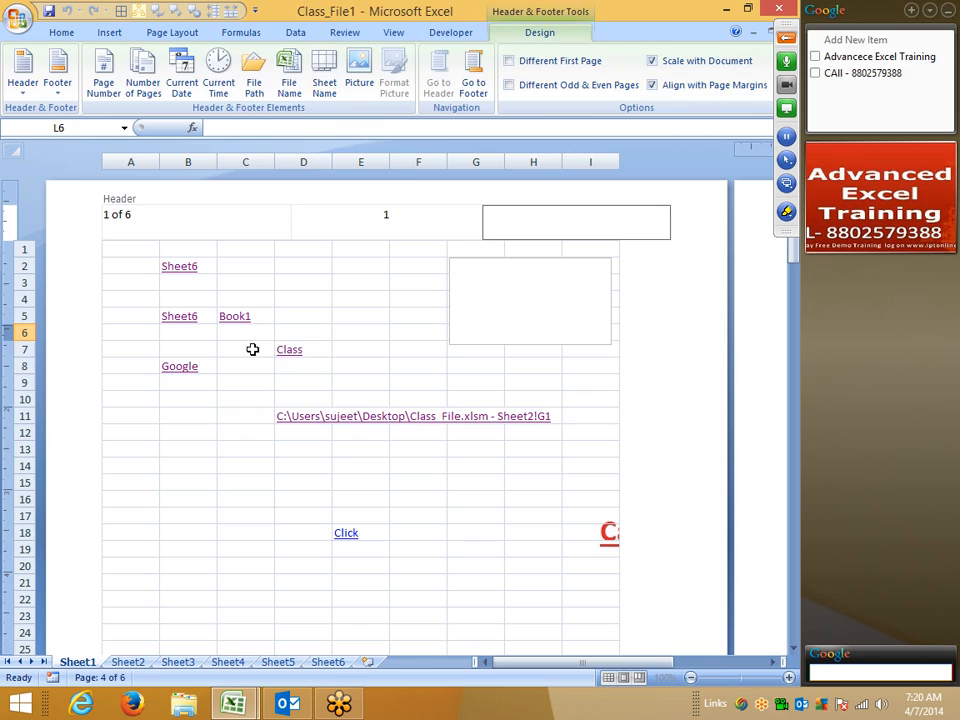
drag(253, 345, 300, 400)
click(609, 678)
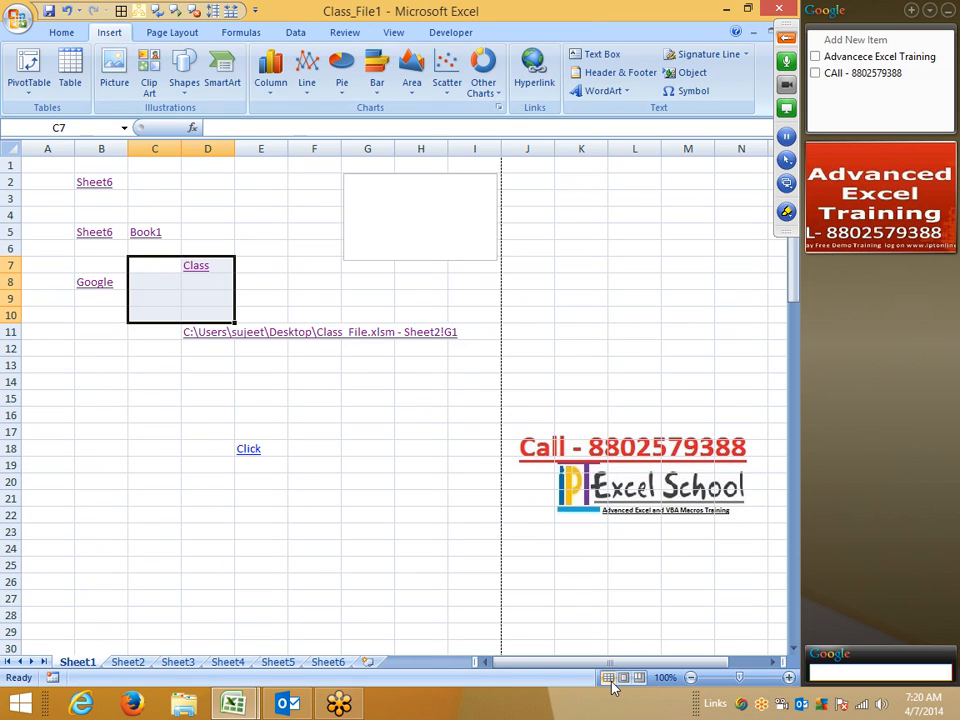
Step: Look through the available WordArt styles without inserting any
click(369, 450)
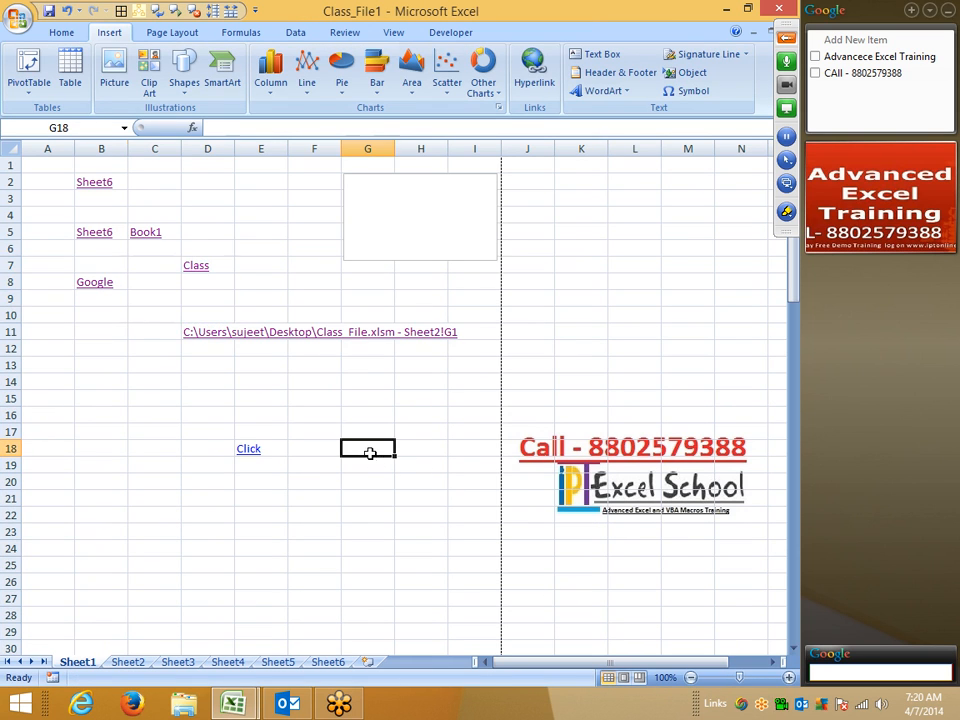
click(580, 91)
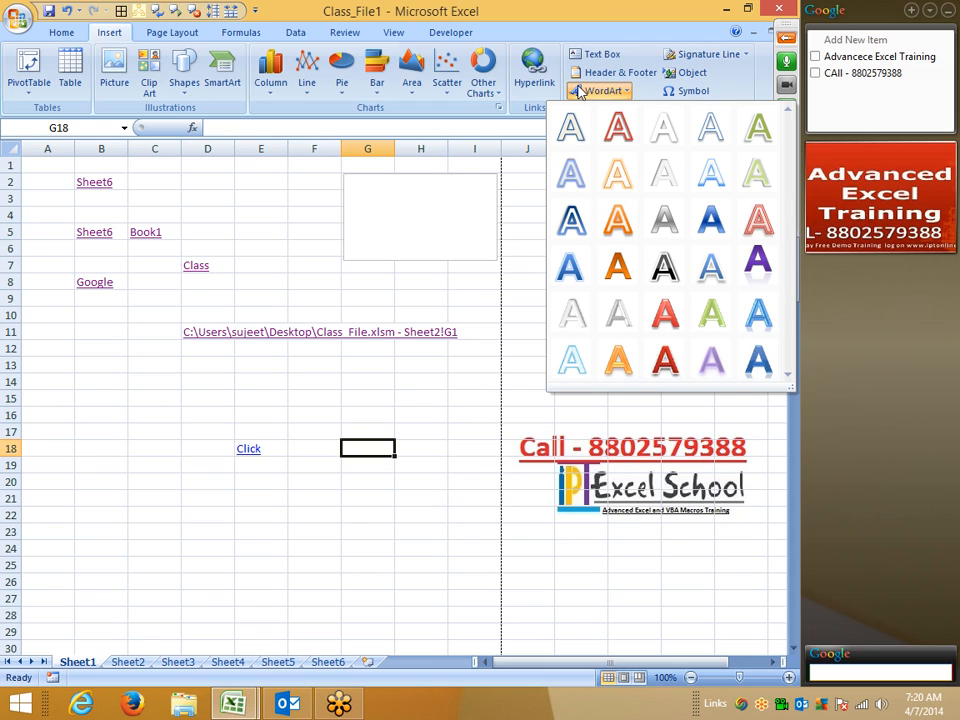
click(64, 497)
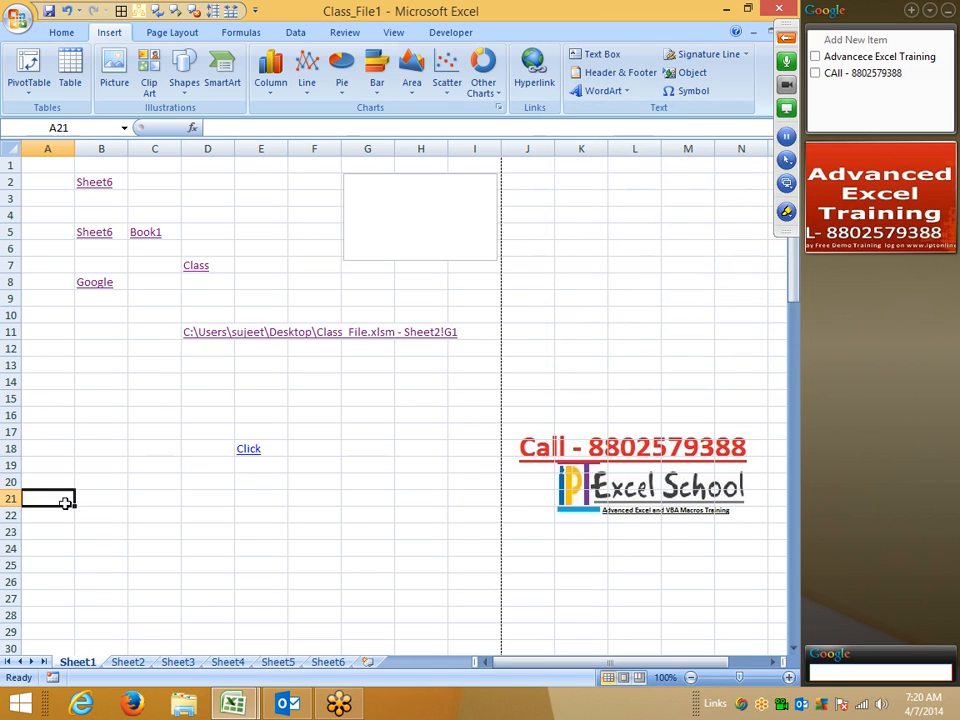
Step: Insert a signature line at cell B24 with the signer's full name and the title "The Excel Trainer"
click(118, 548)
click(700, 54)
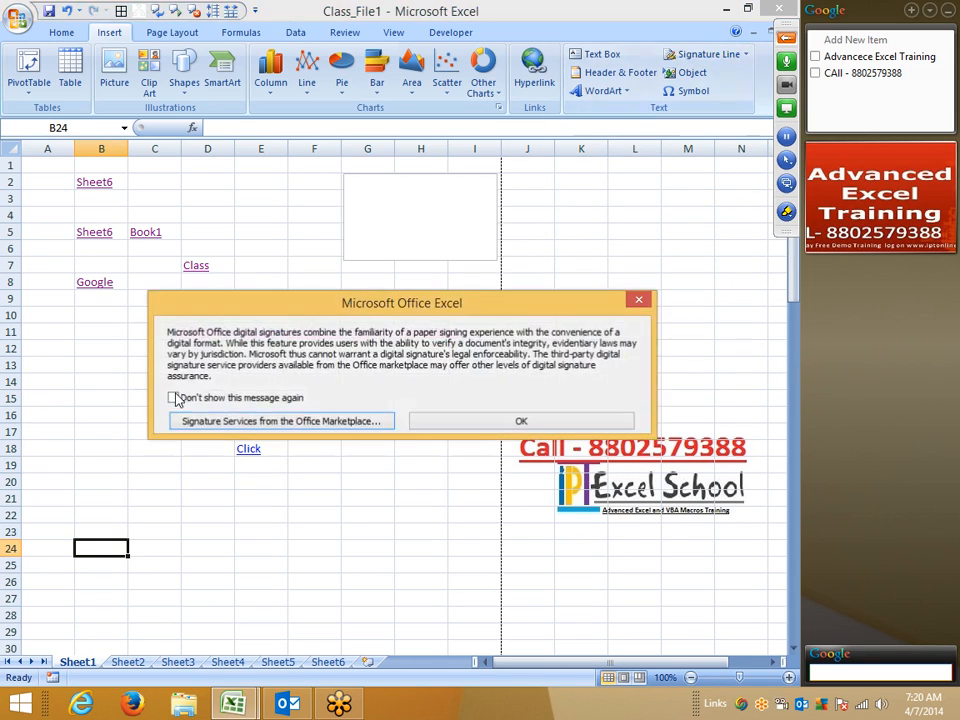
click(466, 421)
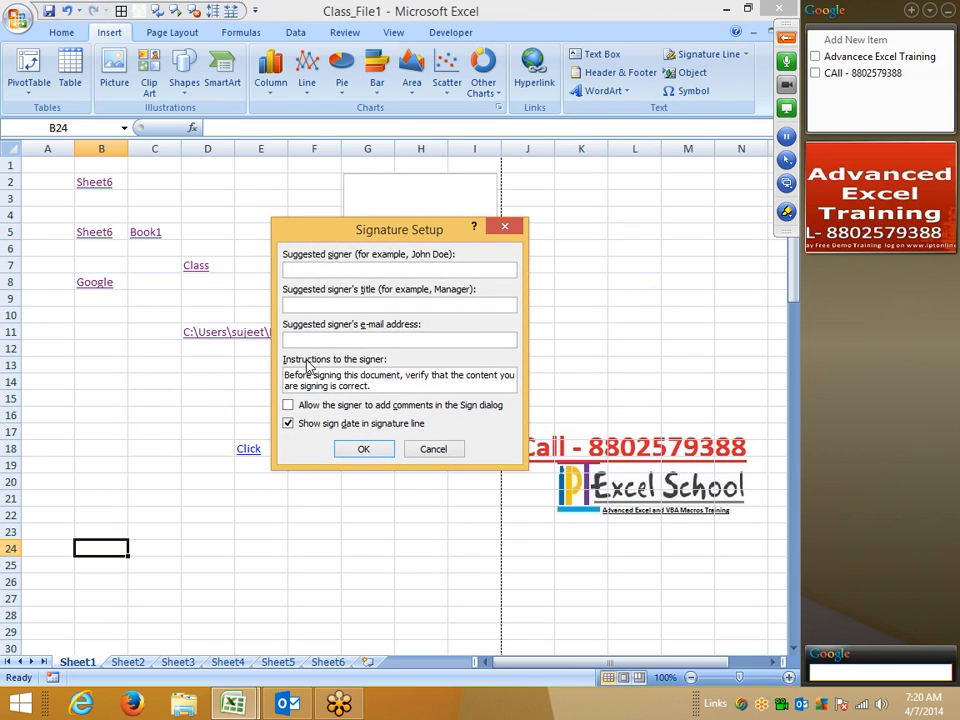
text(Sujeet Kumar)
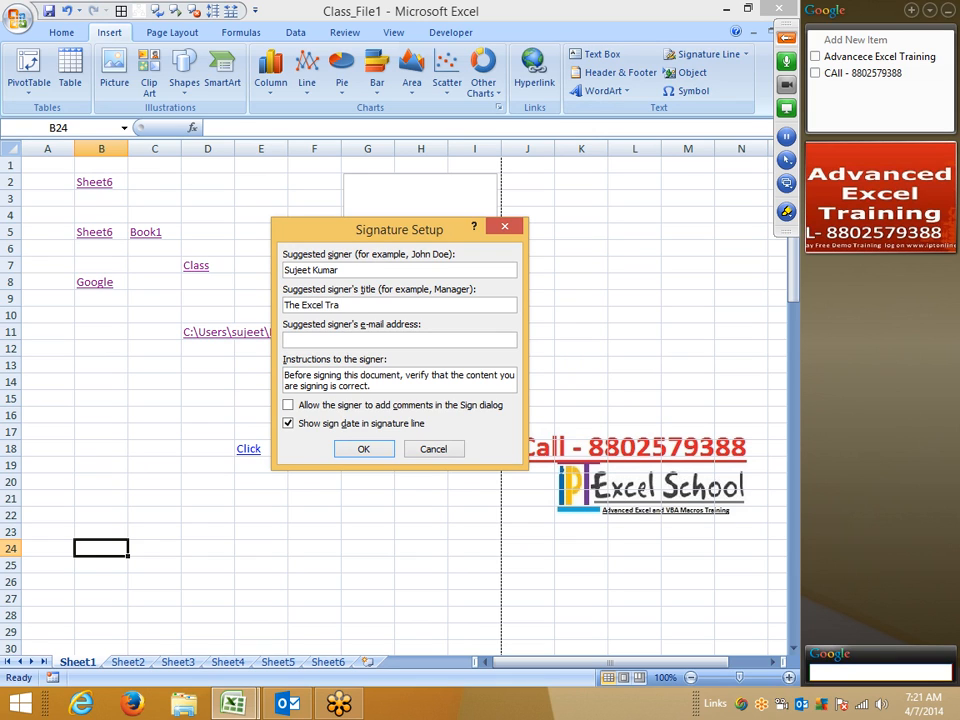
click(366, 449)
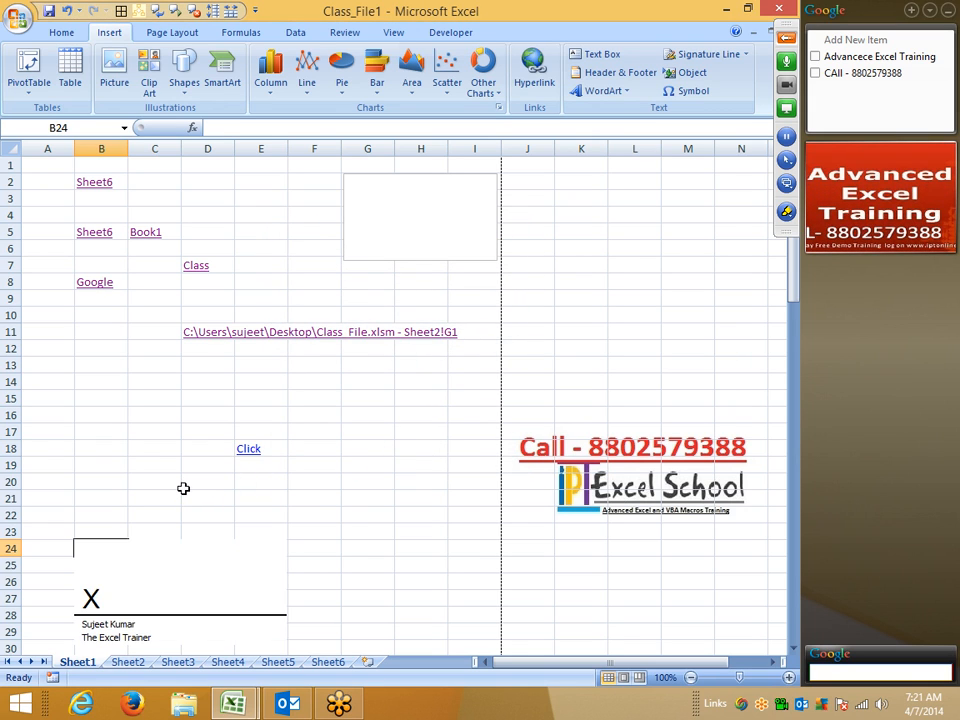
Step: Move the signature line up to about rows 15 to 21 of Sheet1 and deselect it
mouse_move(189, 574)
mouse_down()
mouse_move(210, 534)
mouse_move(182, 471)
mouse_move(174, 507)
mouse_up()
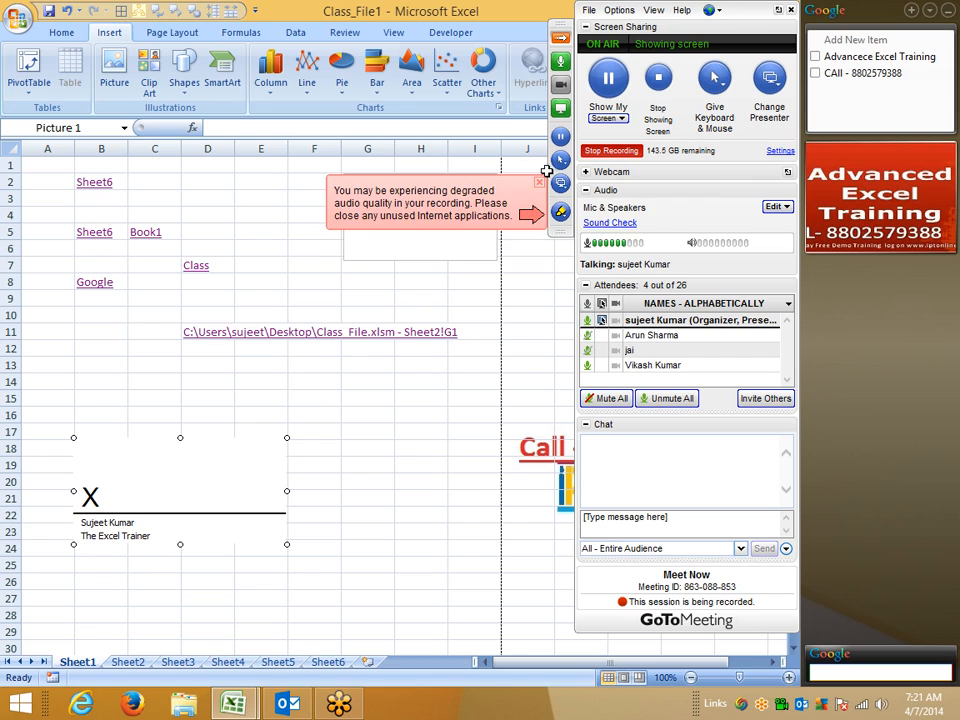
click(536, 205)
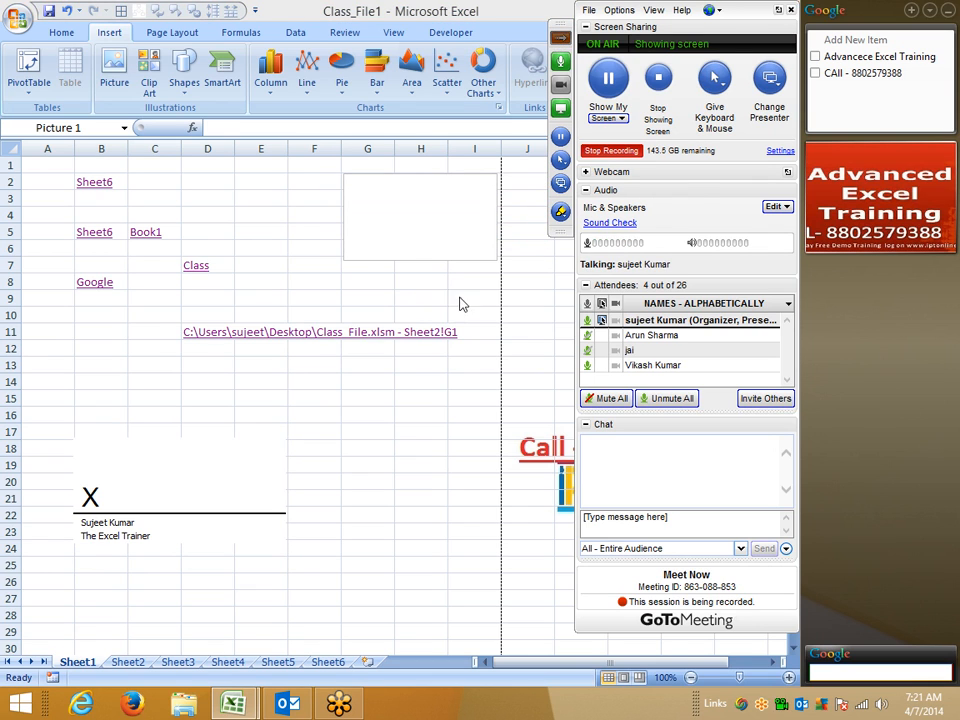
click(279, 467)
mouse_move(242, 471)
mouse_down()
mouse_move(390, 476)
mouse_move(195, 446)
mouse_up()
drag(204, 489, 257, 467)
click(202, 546)
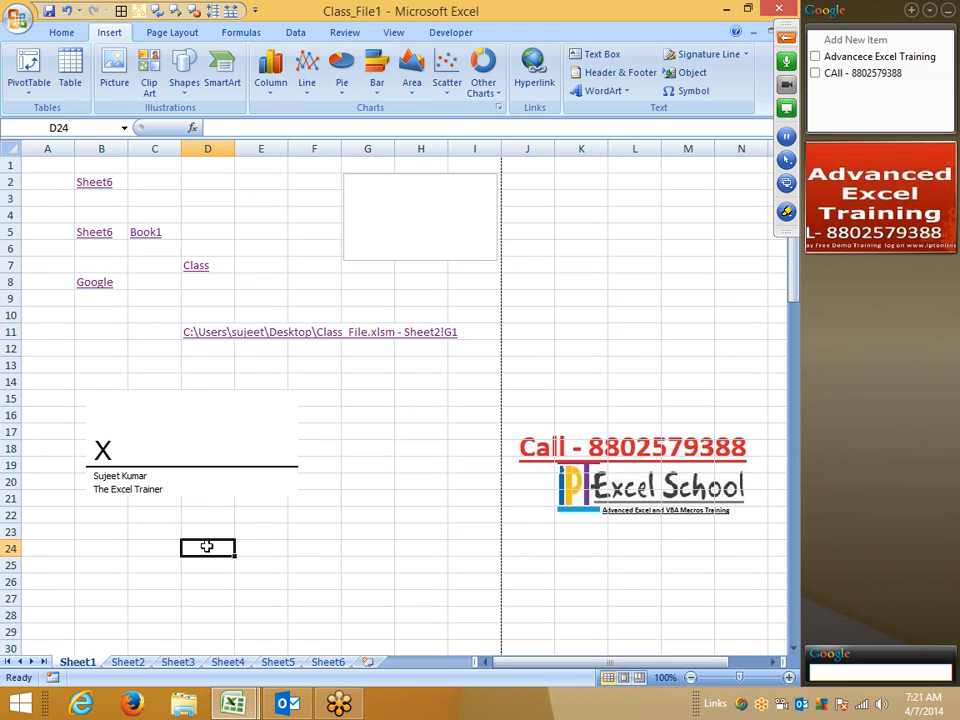
click(362, 500)
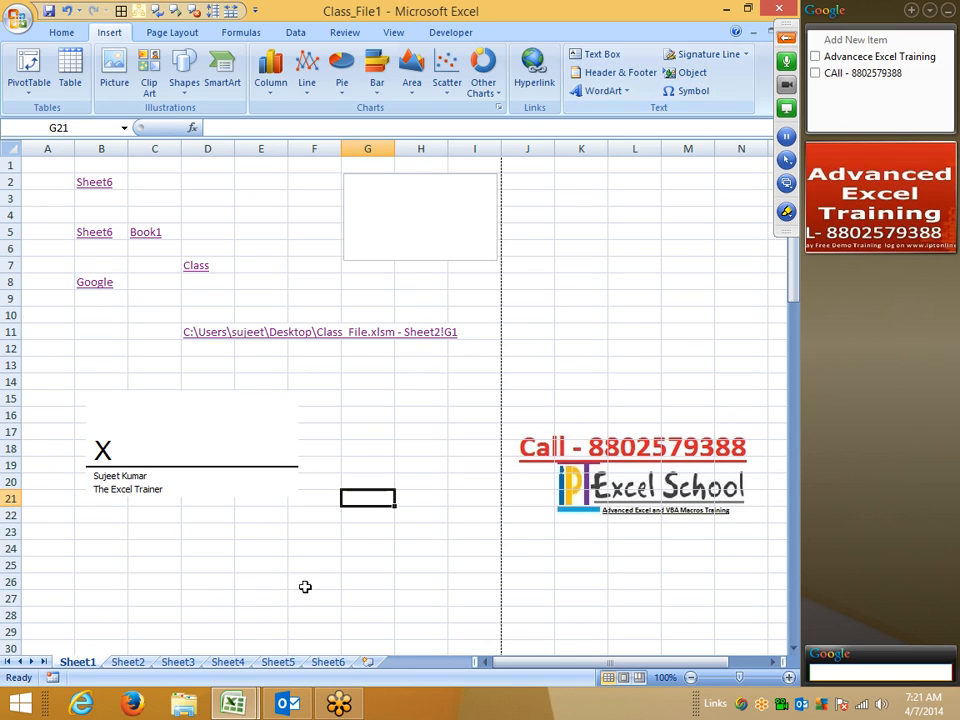
Step: Insert a new Bitmap Image object at cell B4 of Sheet2
click(136, 665)
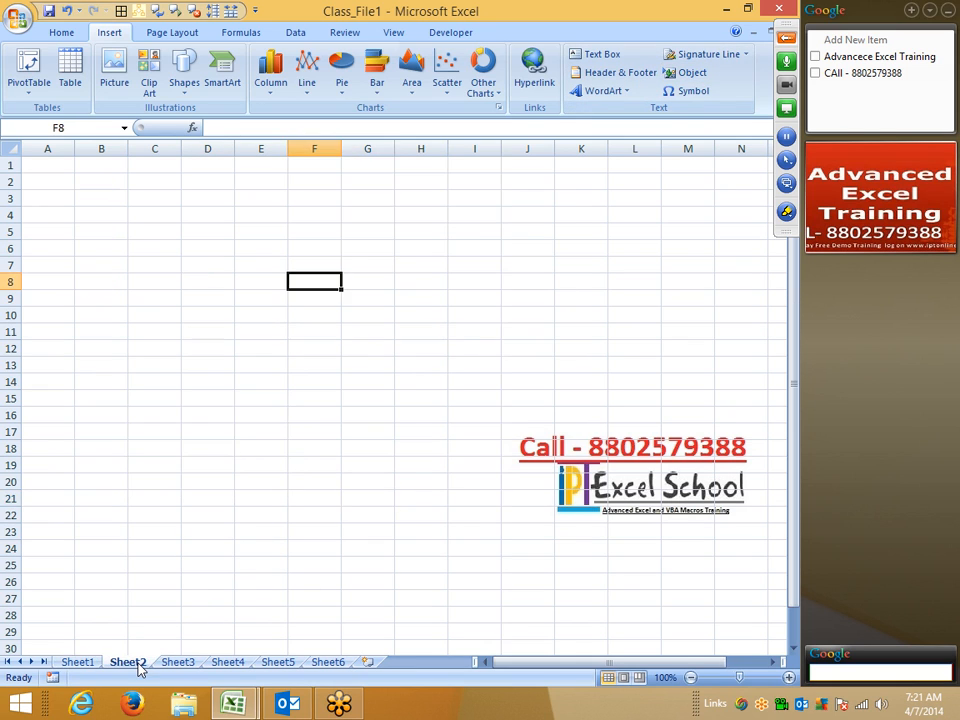
click(142, 289)
click(210, 238)
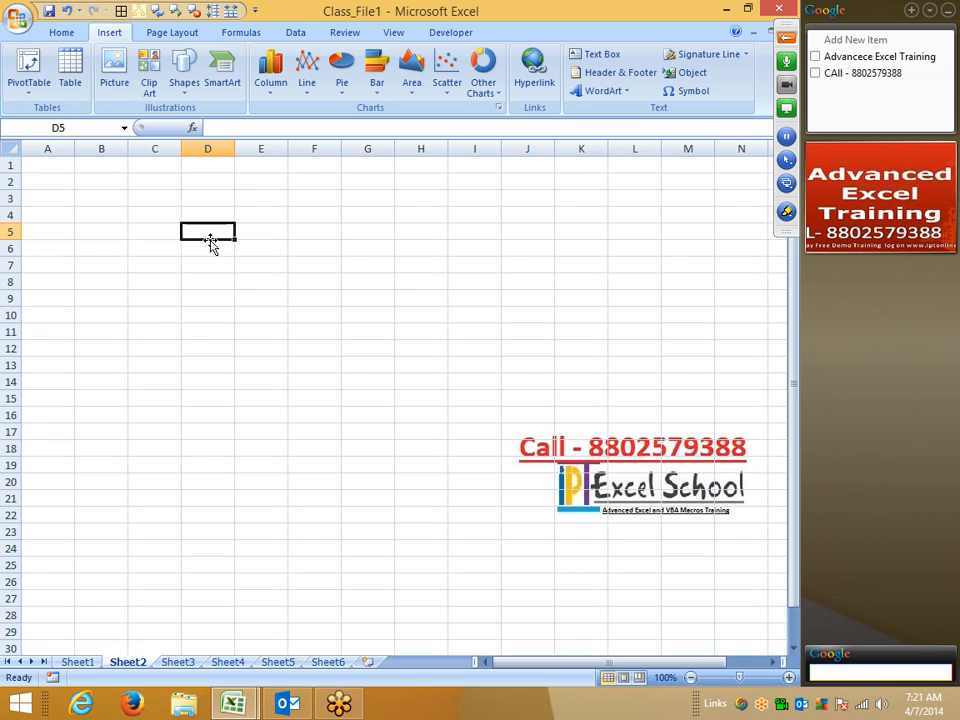
click(98, 218)
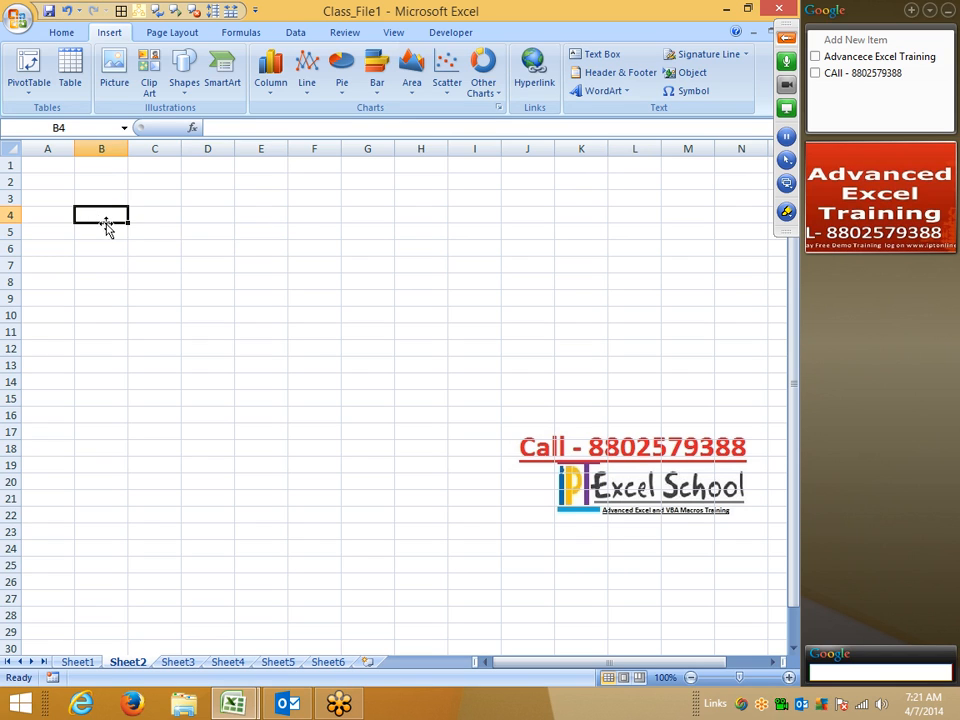
click(690, 73)
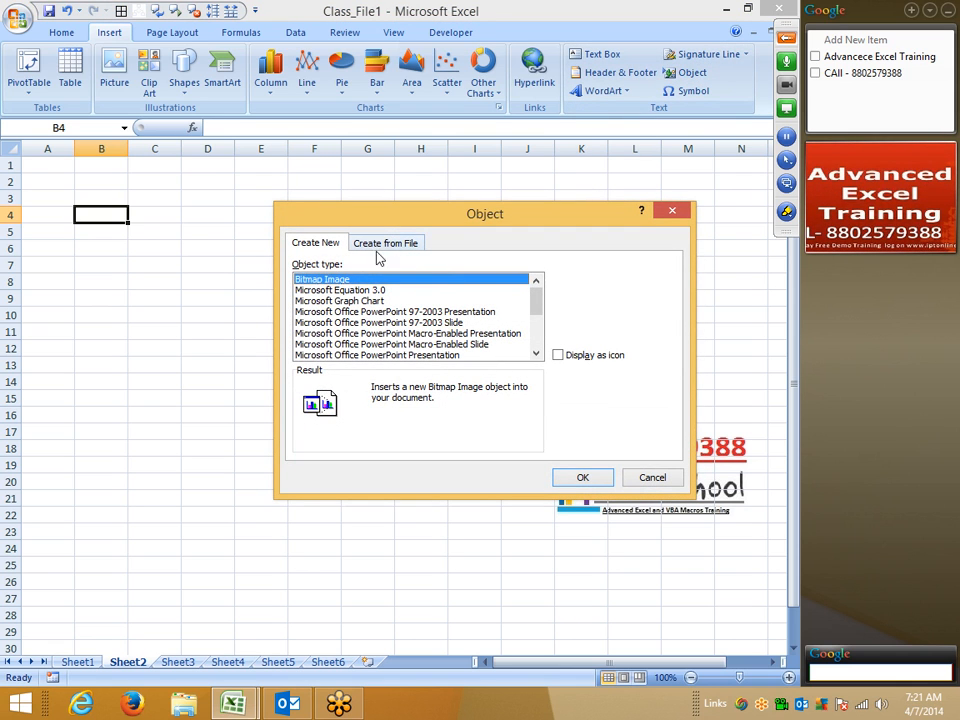
click(350, 301)
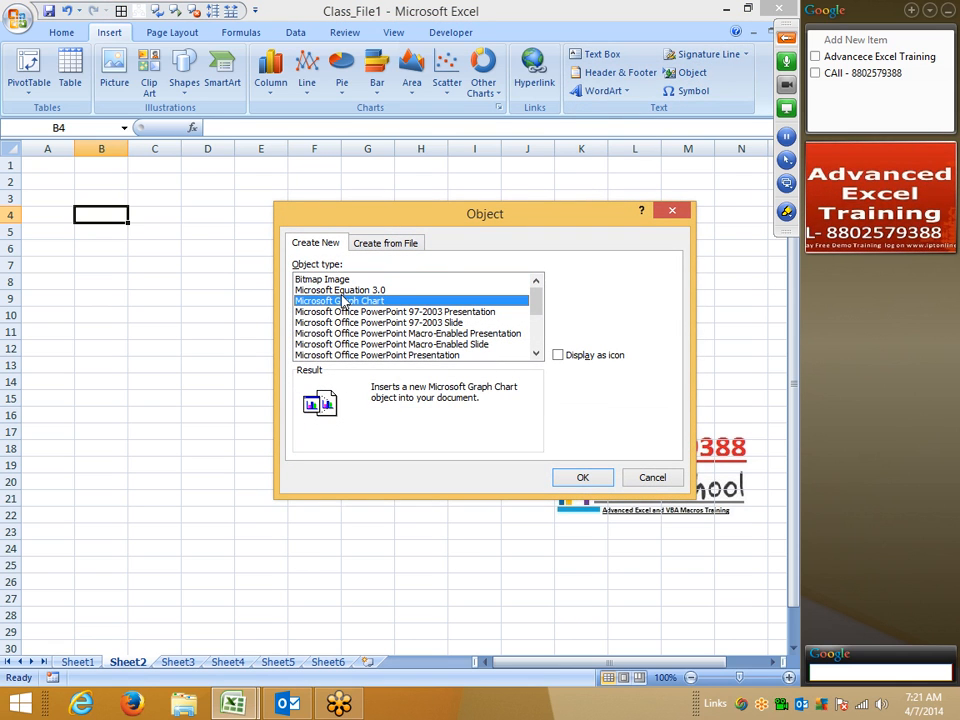
click(342, 292)
click(342, 303)
click(338, 279)
click(580, 477)
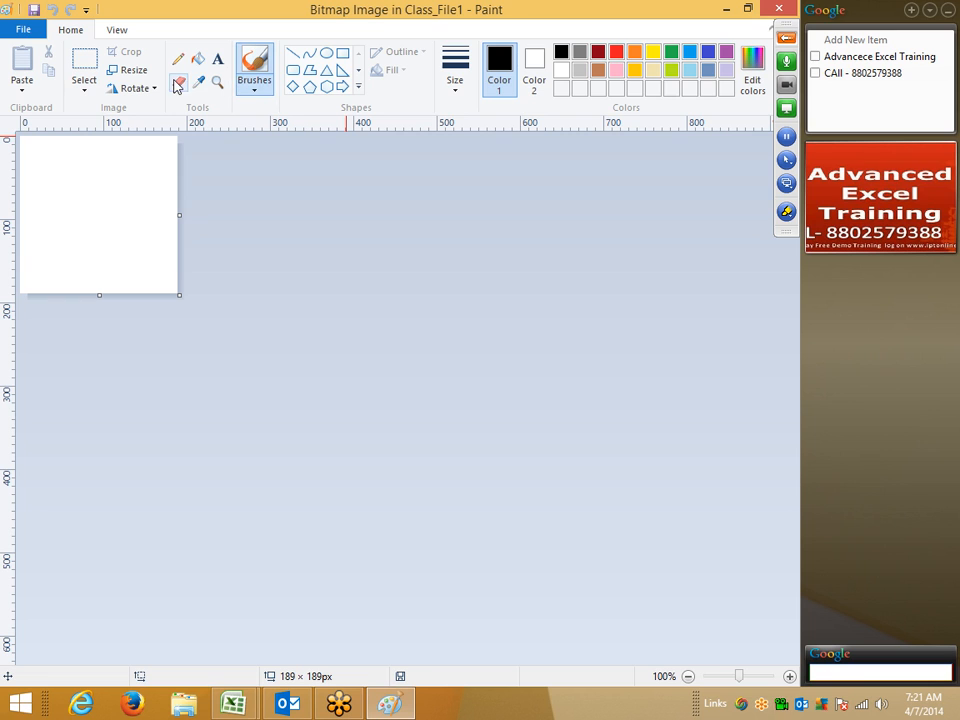
Step: Fill the bitmap canvas with yellow in Paint, and move the finished object to about columns K to M in Excel
click(198, 60)
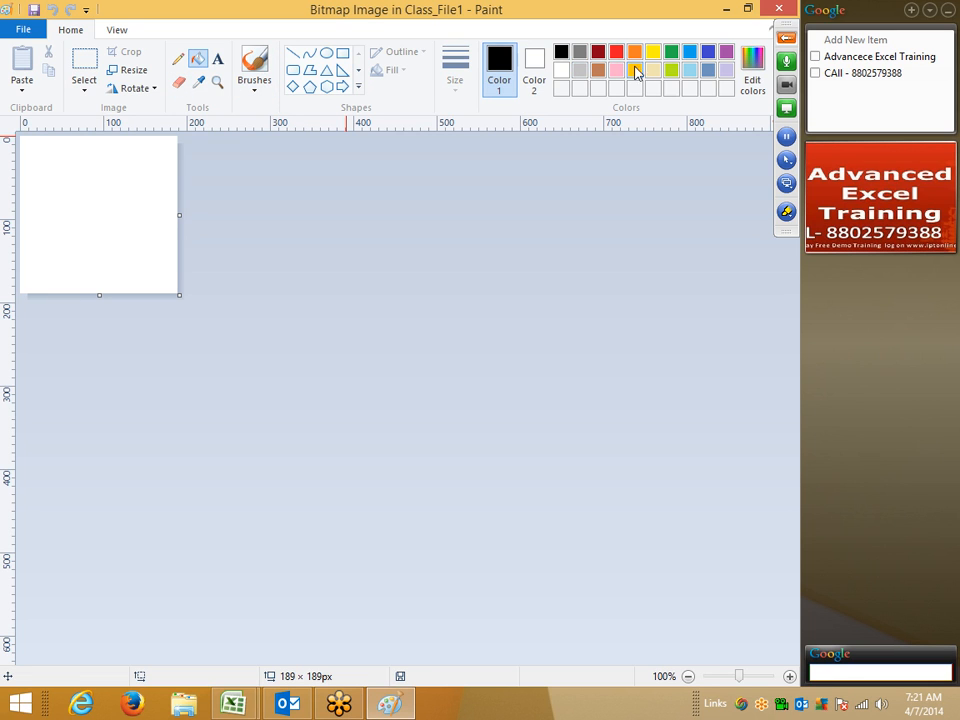
click(652, 52)
click(120, 227)
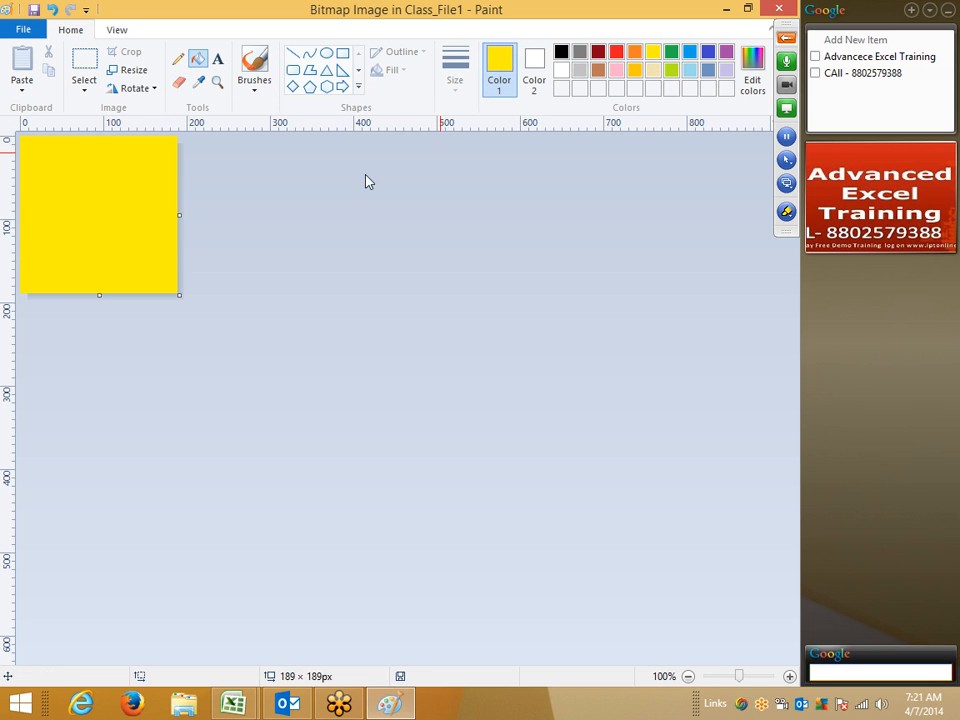
click(779, 6)
click(421, 282)
mouse_move(208, 307)
mouse_down()
mouse_move(274, 290)
mouse_move(703, 257)
mouse_move(694, 269)
mouse_up()
Step: Insert a new Microsoft Graph Chart object at cell C12 of Sheet2
click(178, 348)
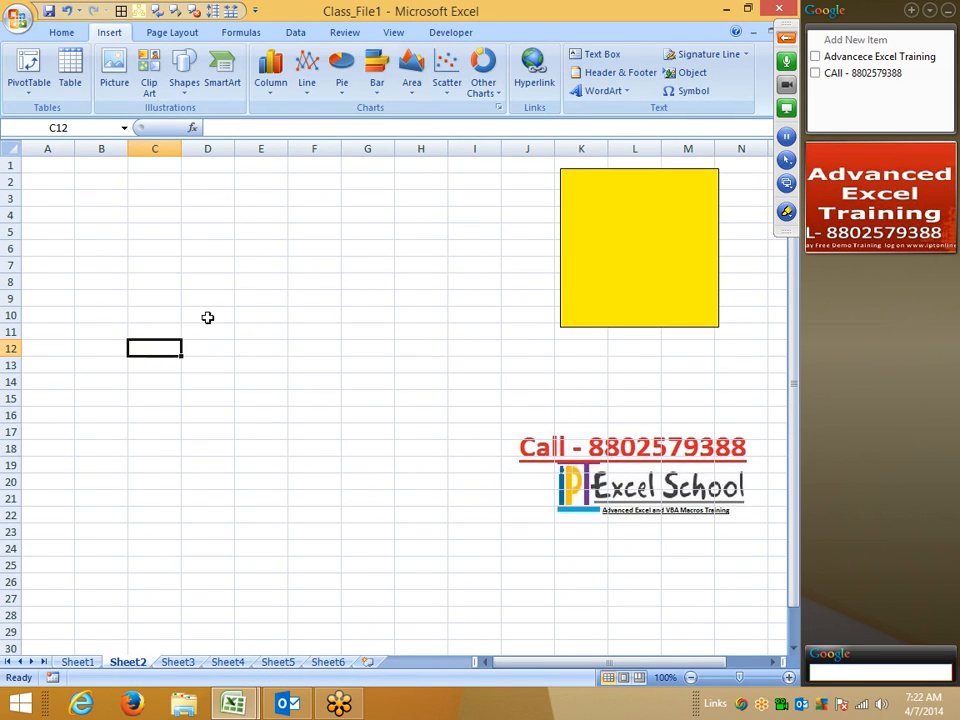
click(694, 72)
click(350, 301)
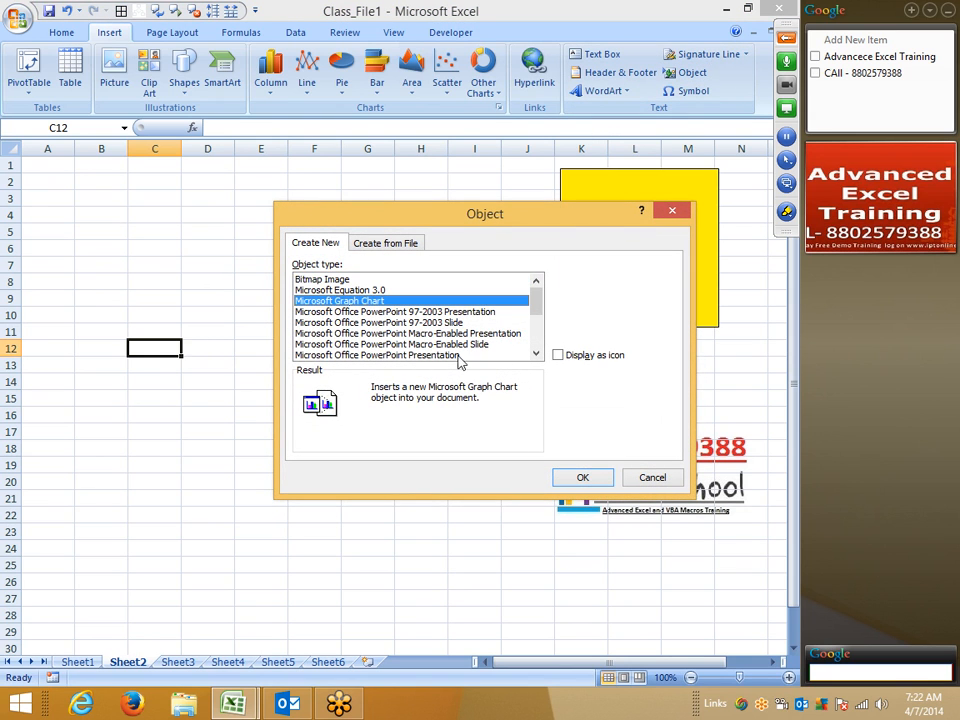
click(580, 477)
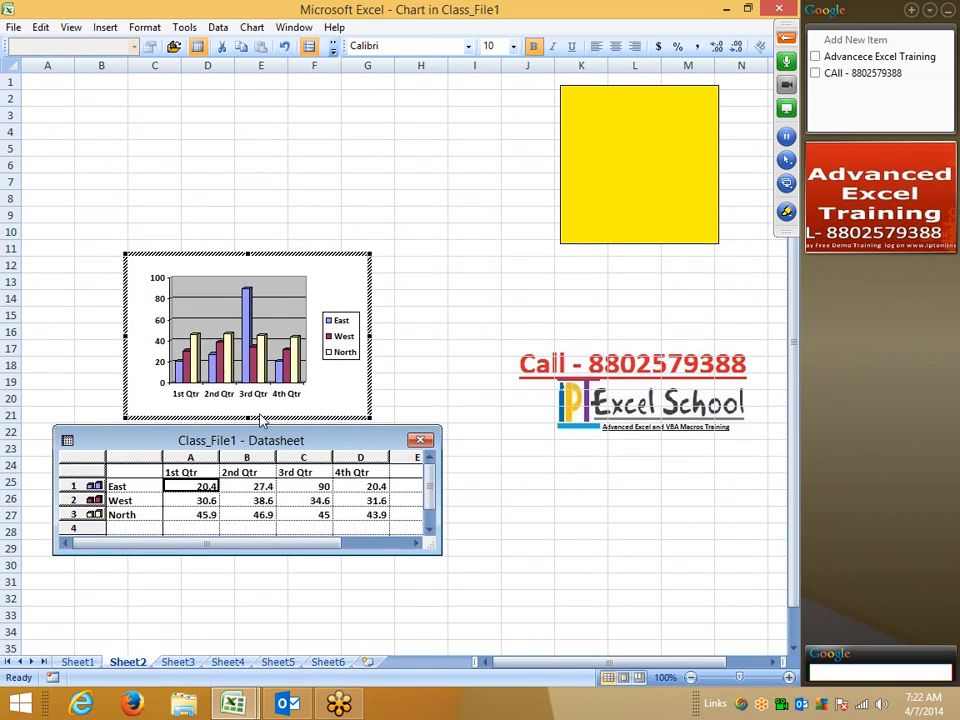
Step: Select the quarterly data in the chart's datasheet, and move the chart to about columns F to J beside the yellow bitmap
click(40, 28)
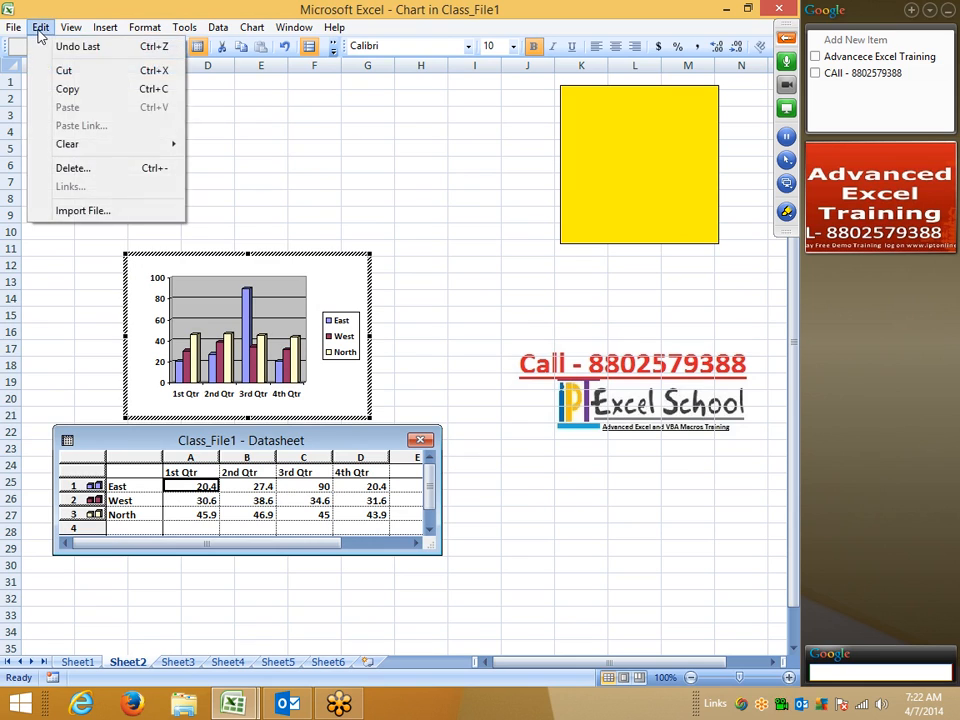
click(108, 28)
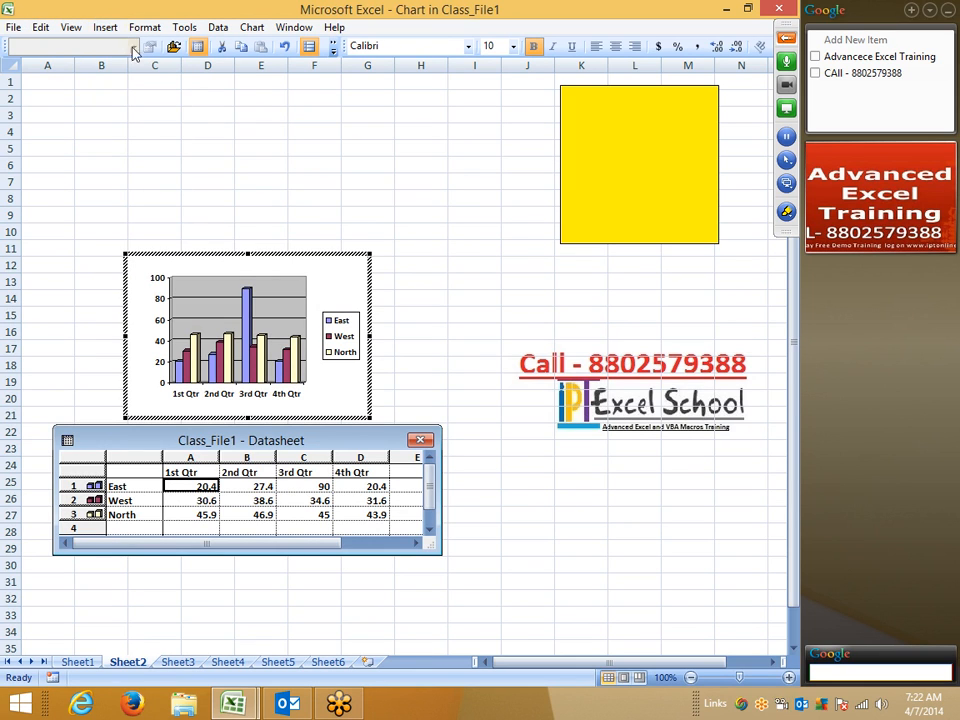
click(212, 499)
click(291, 497)
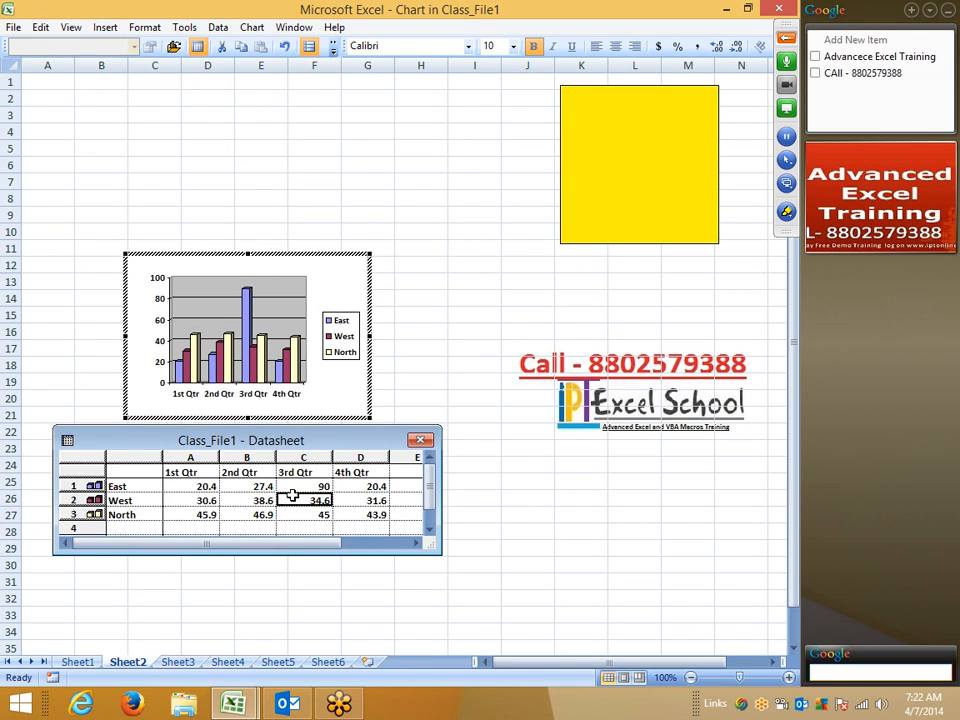
drag(139, 472, 283, 516)
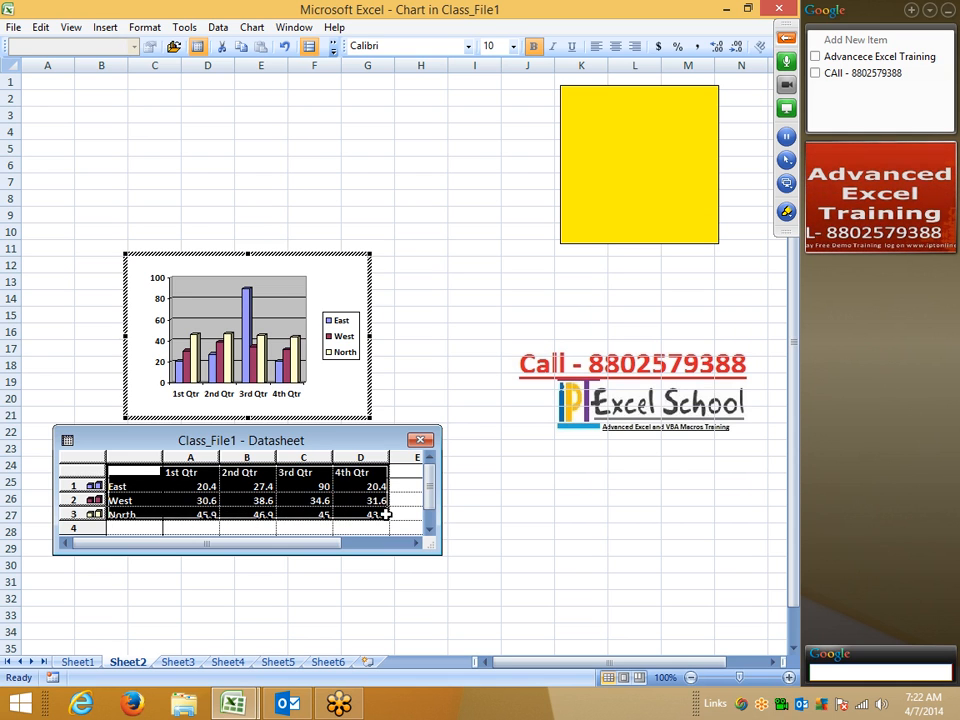
click(530, 528)
click(349, 491)
drag(349, 491, 541, 320)
Step: Insert a new Microsoft Office PowerPoint 97-2003 Presentation object at cell C20
click(152, 479)
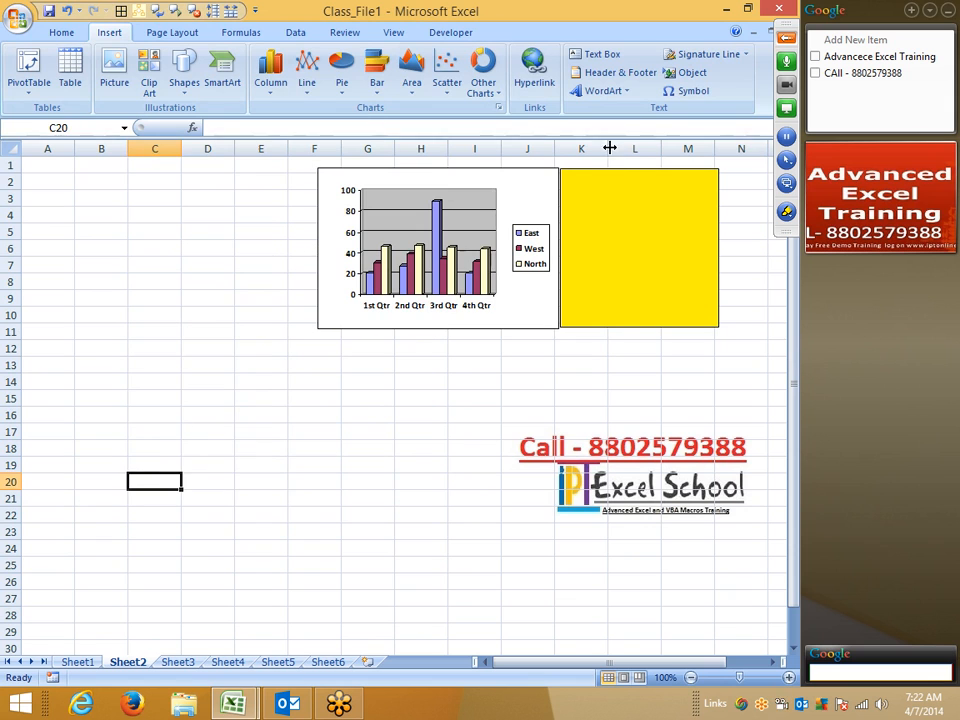
click(690, 73)
click(405, 313)
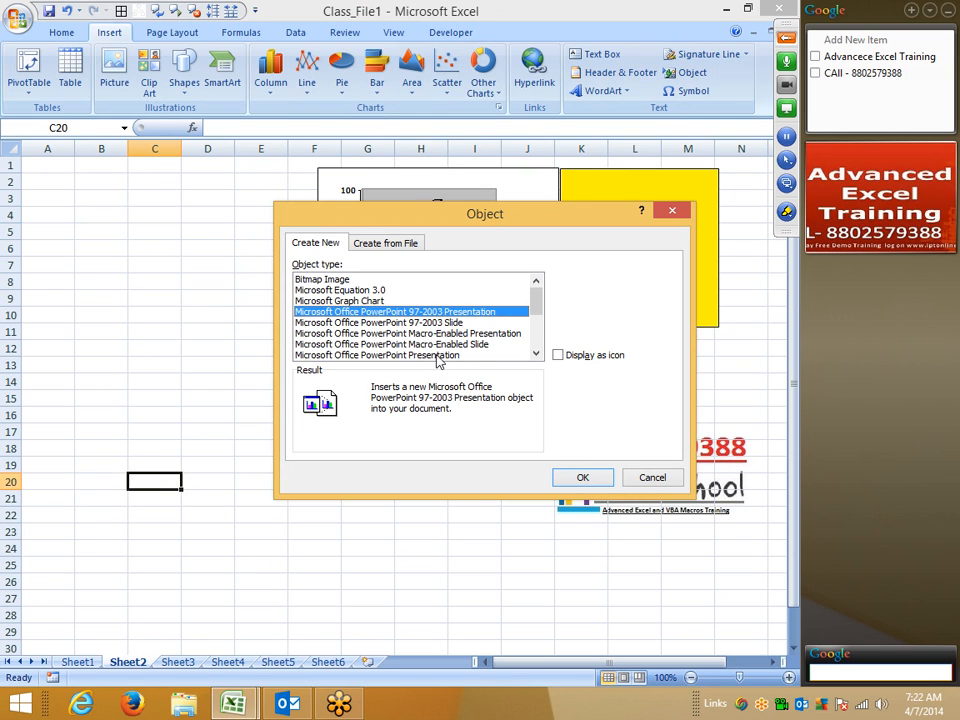
click(563, 477)
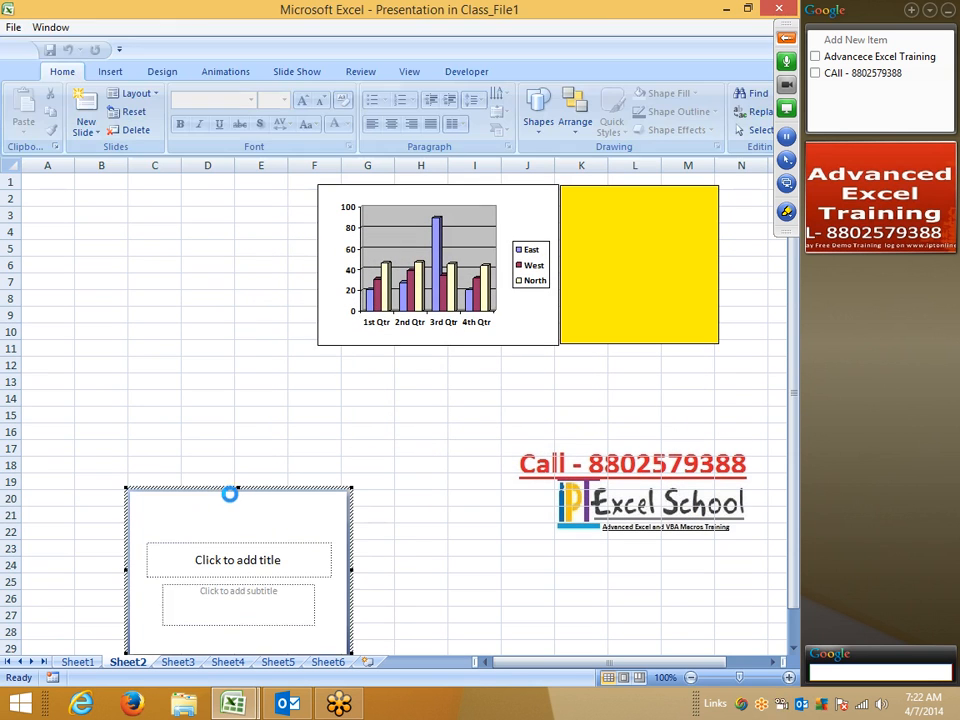
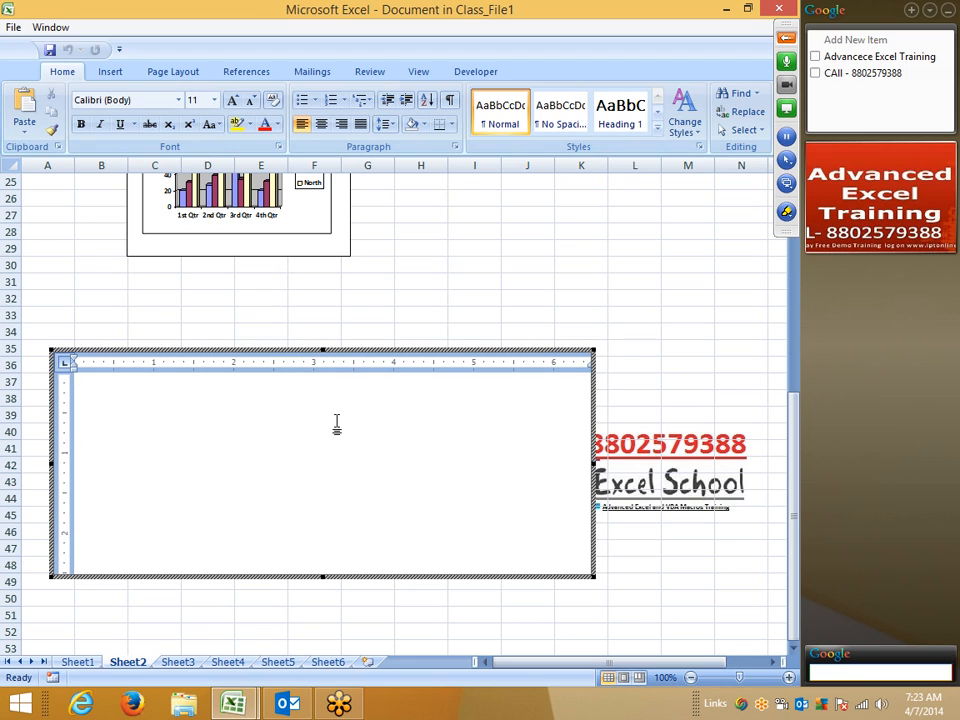
Step: Finish editing the embedded Word document and narrow it so that it ends at about column I
click(596, 453)
drag(590, 454, 498, 453)
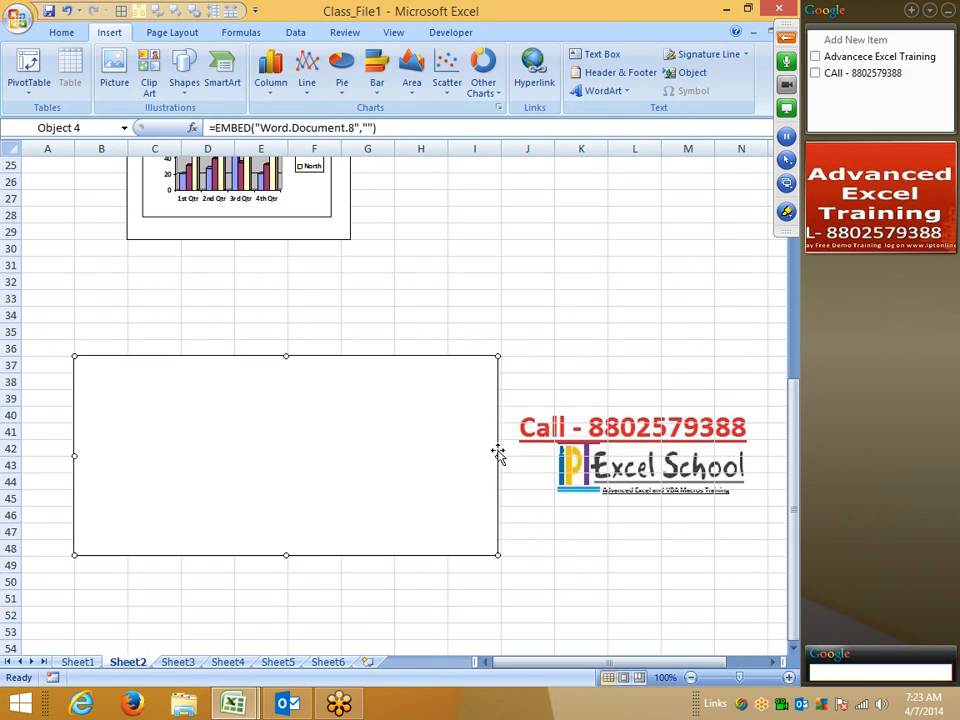
click(486, 333)
Step: Select cell B62 on Sheet2 and examine the object types offered for insertion, through to Package and WordPad Document
scroll(77, 433, down, 9)
click(101, 331)
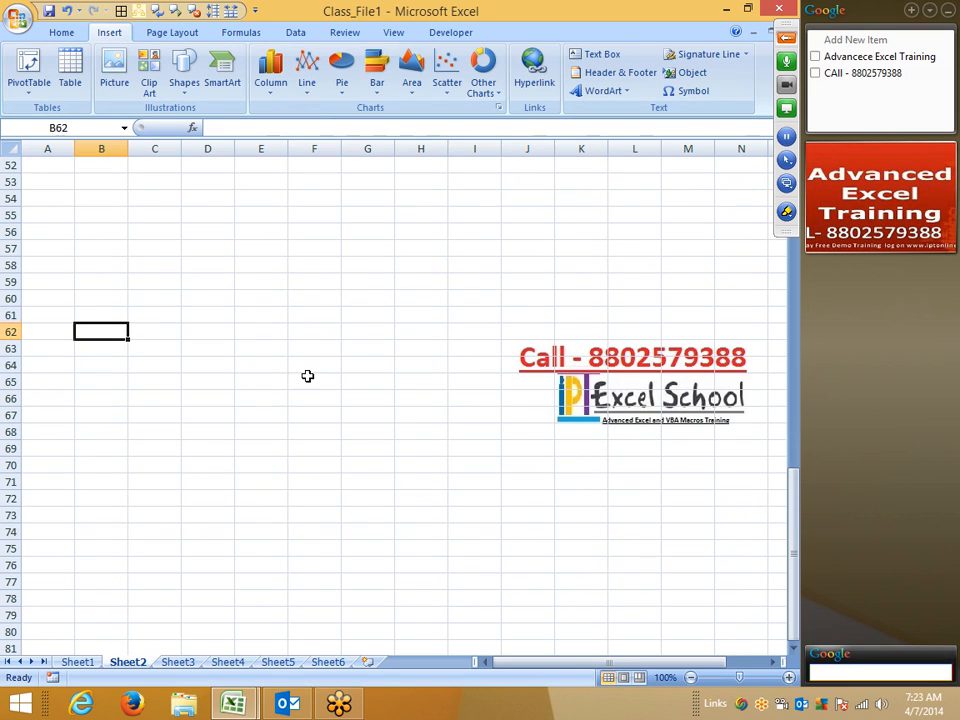
click(684, 73)
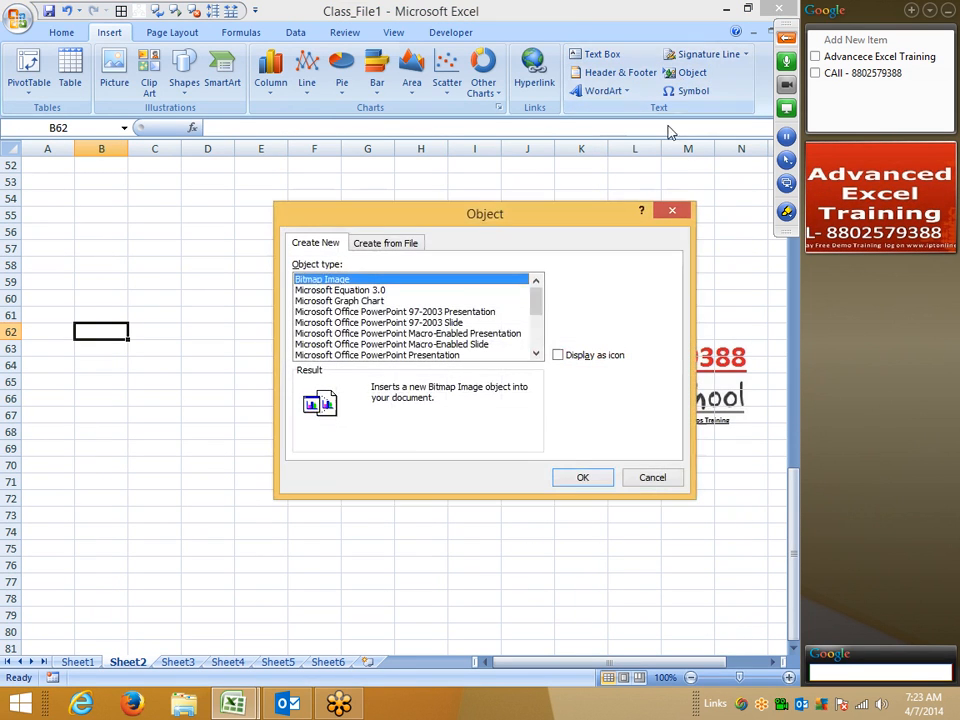
scroll(398, 319, down, 3)
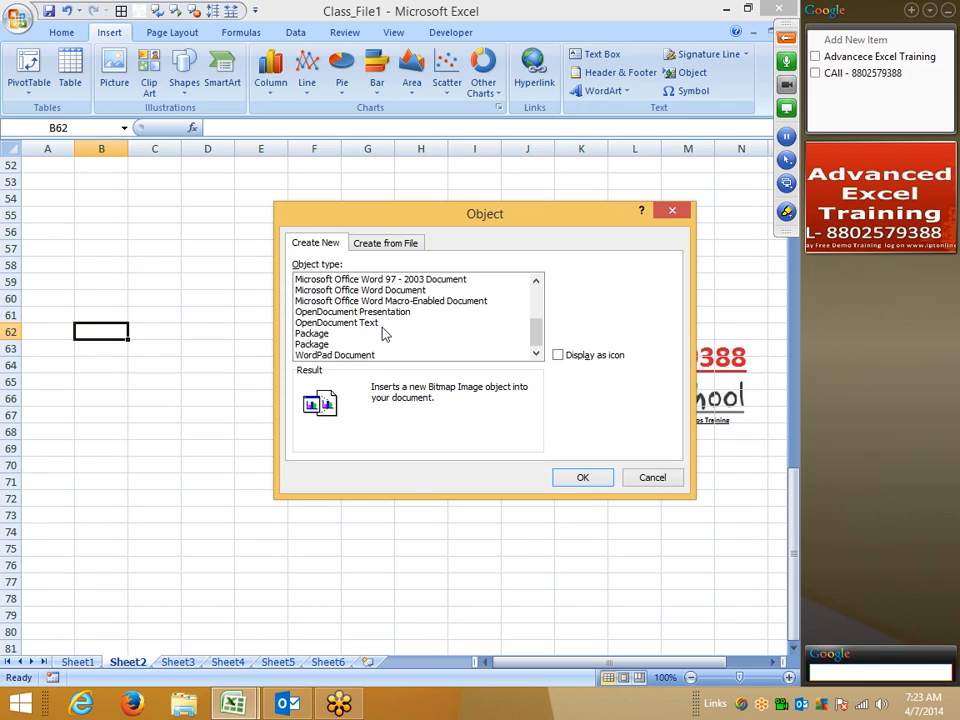
click(369, 325)
click(388, 333)
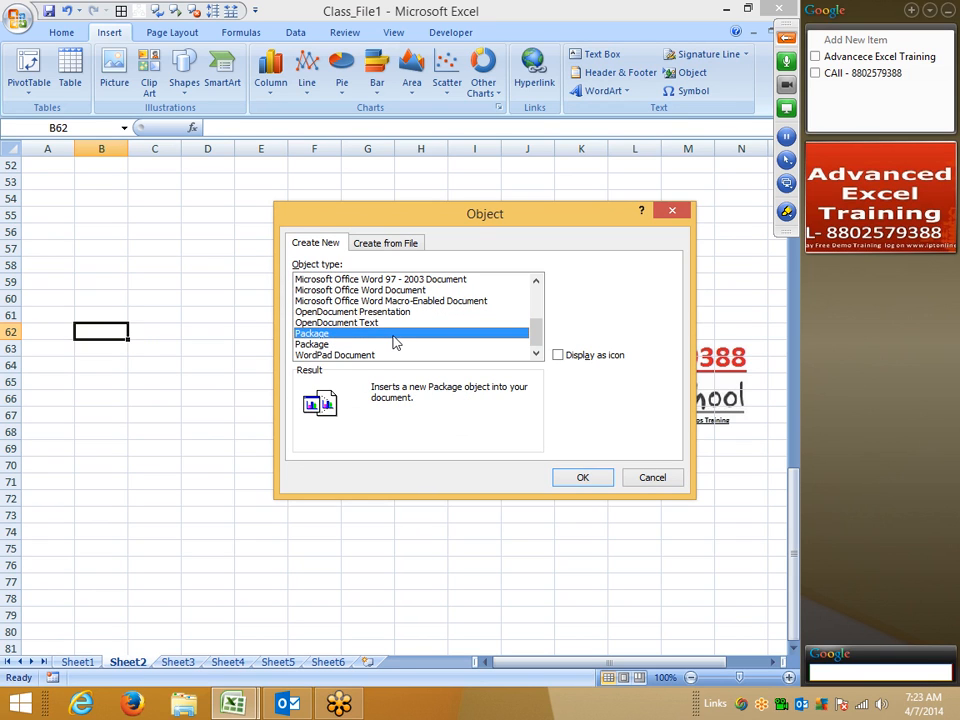
click(372, 355)
scroll(376, 360, up, 3)
scroll(377, 361, down, 2)
scroll(377, 361, down, 1)
scroll(377, 361, up, 3)
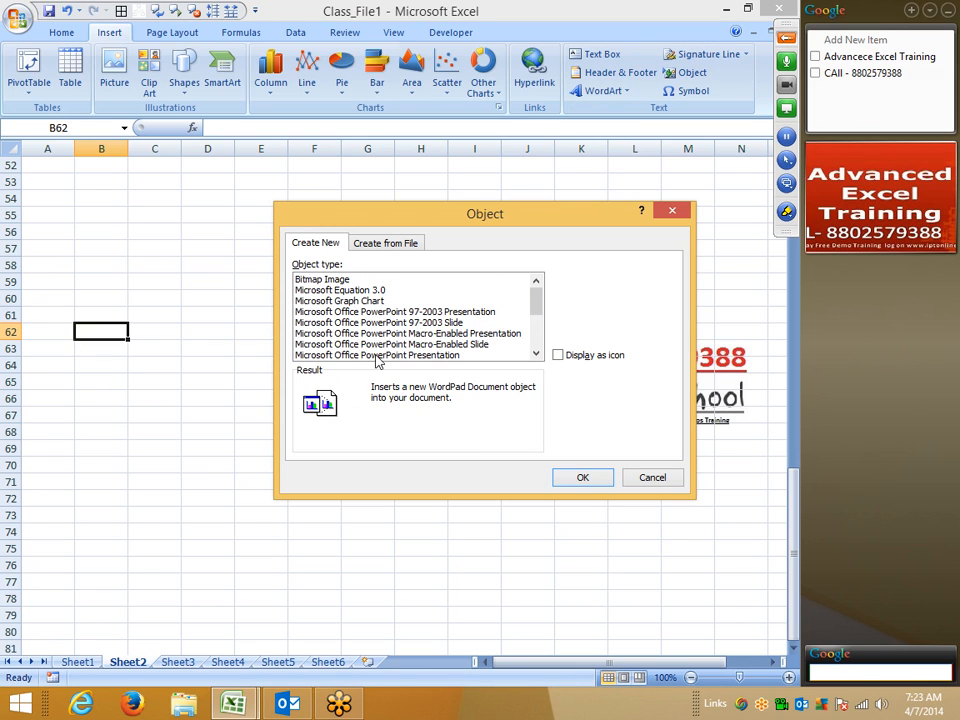
scroll(377, 361, down, 3)
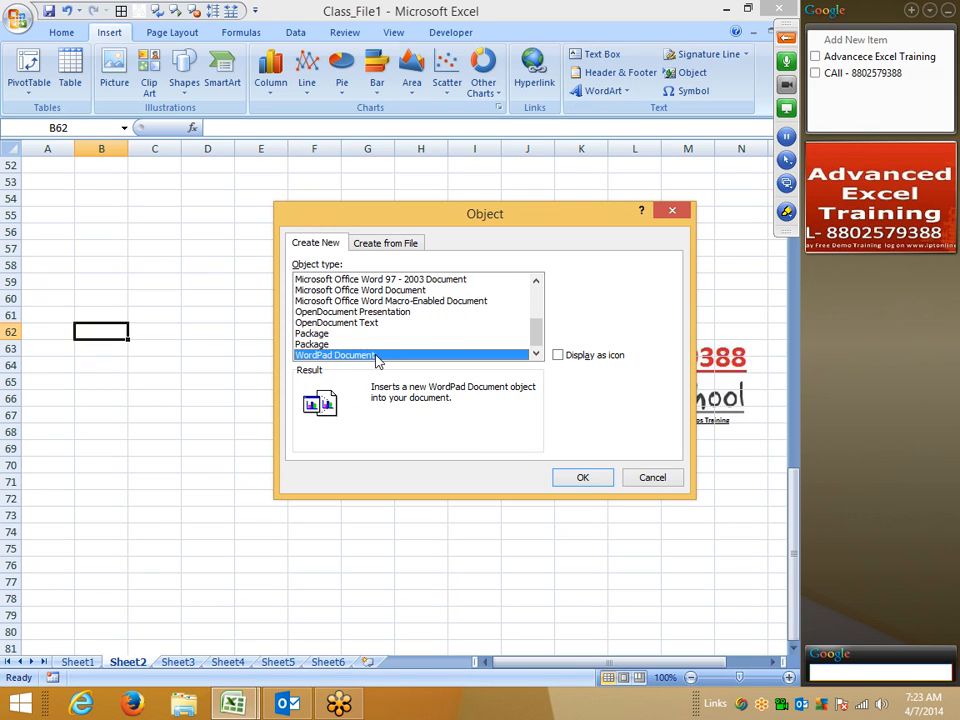
scroll(377, 358, up, 3)
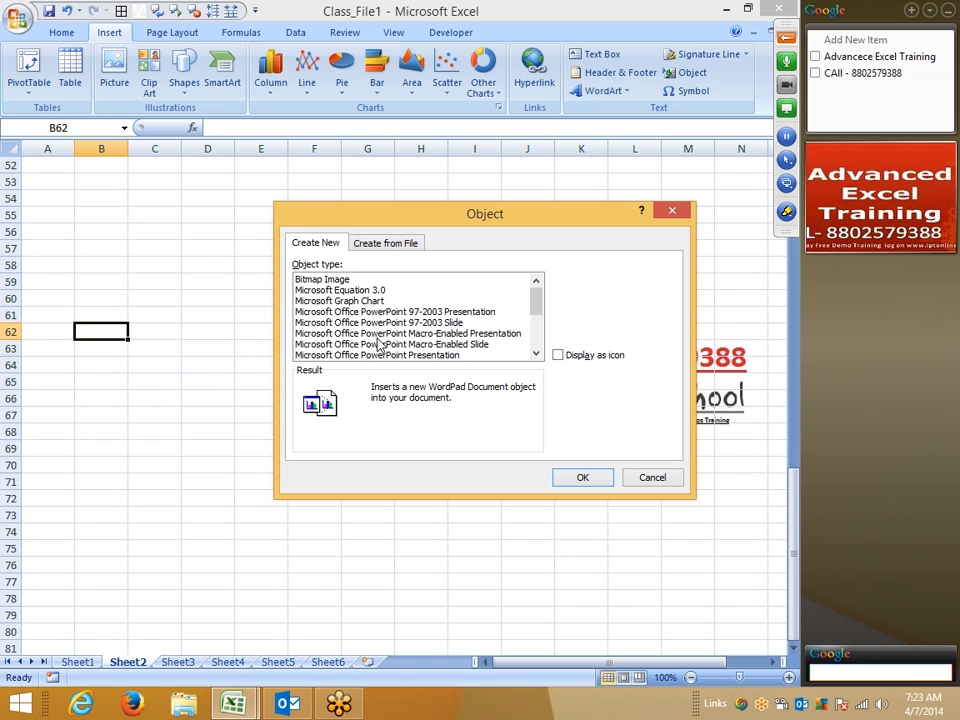
Step: Insert the existing file D:\Cash.xltm at cell B62 as an object linked to its file and displayed as an icon
click(383, 244)
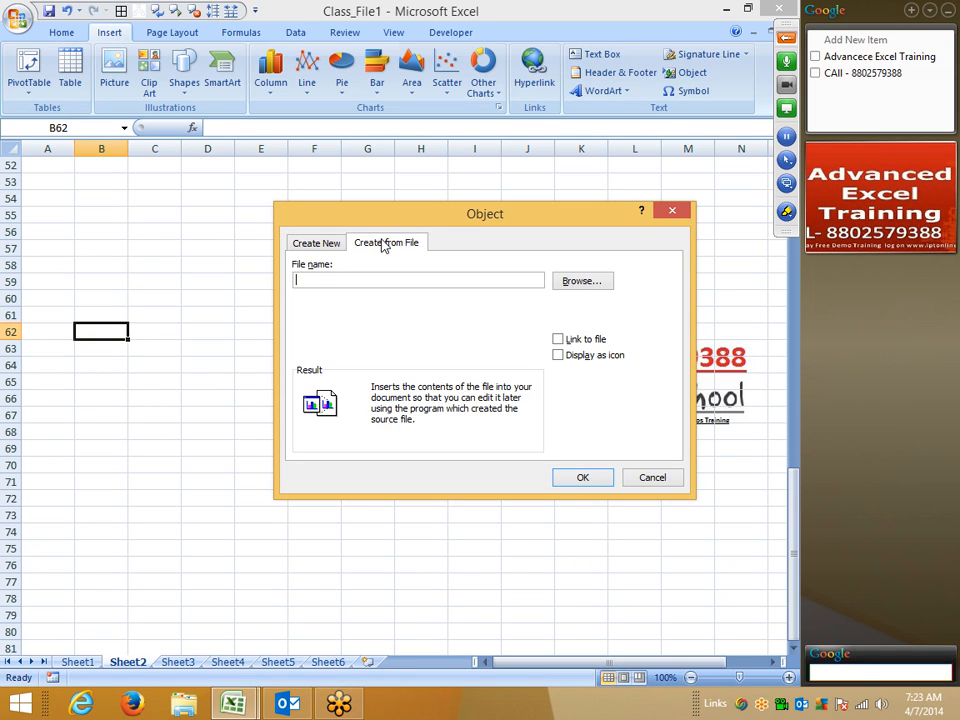
click(568, 282)
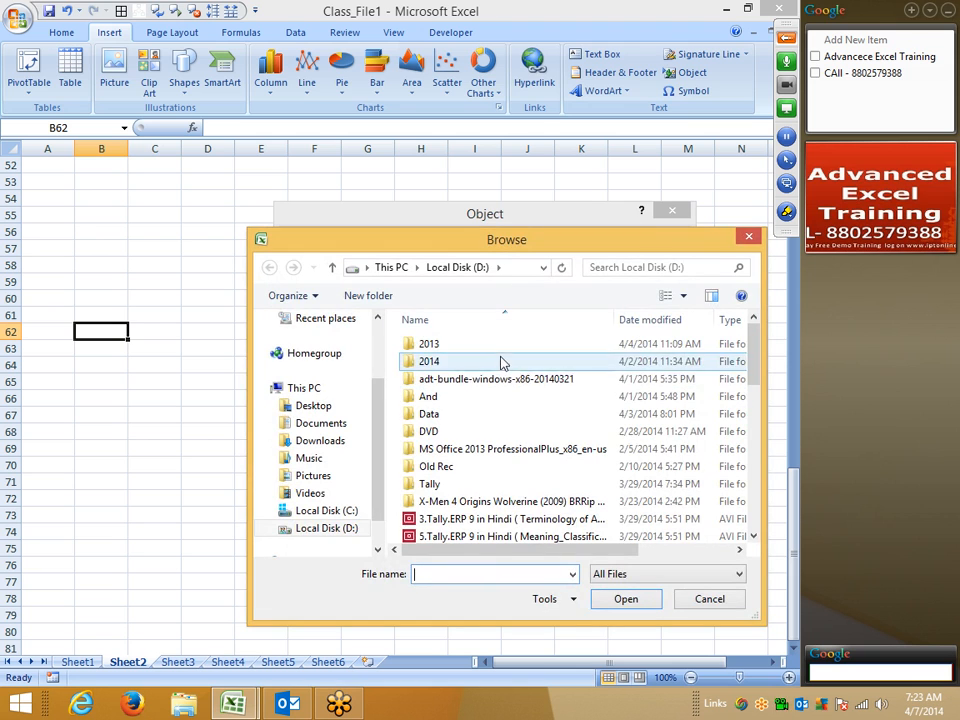
scroll(430, 452, down, 5)
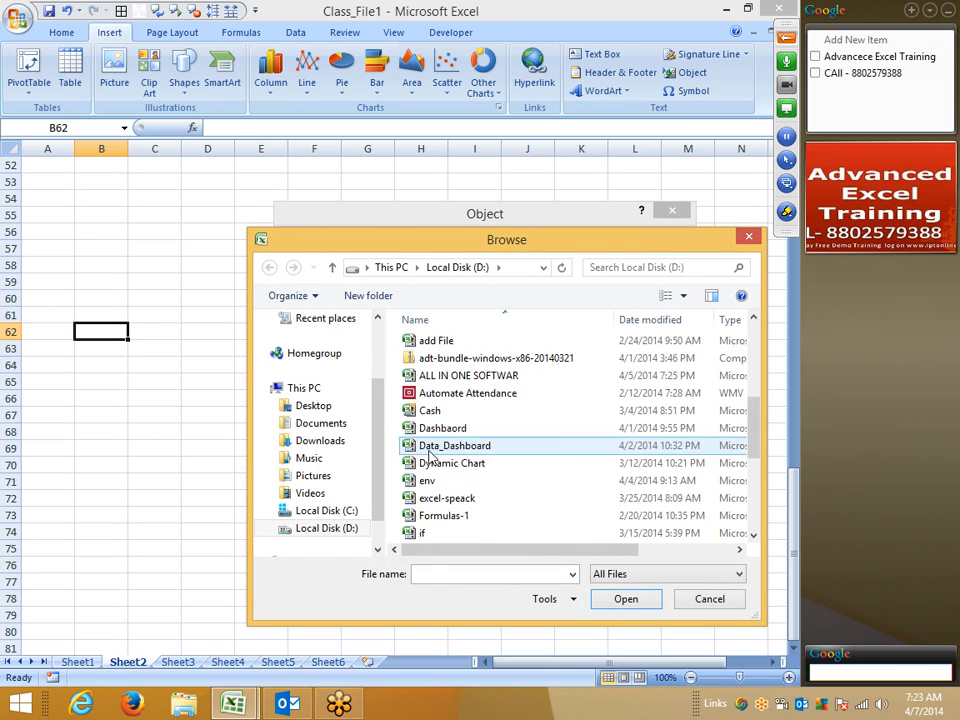
click(430, 410)
click(626, 599)
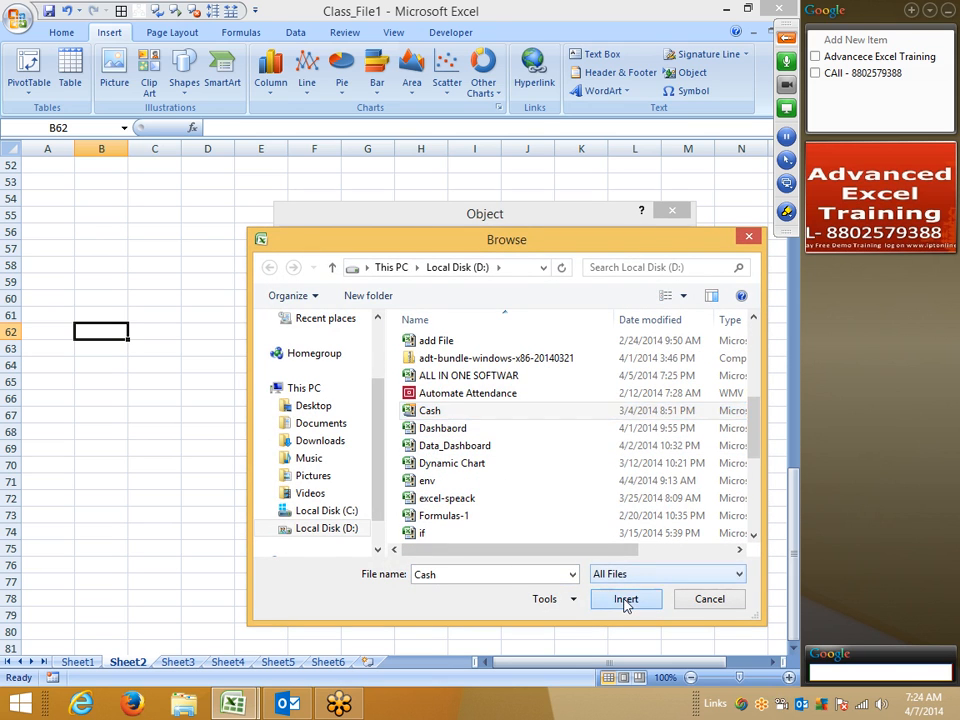
click(560, 339)
click(560, 355)
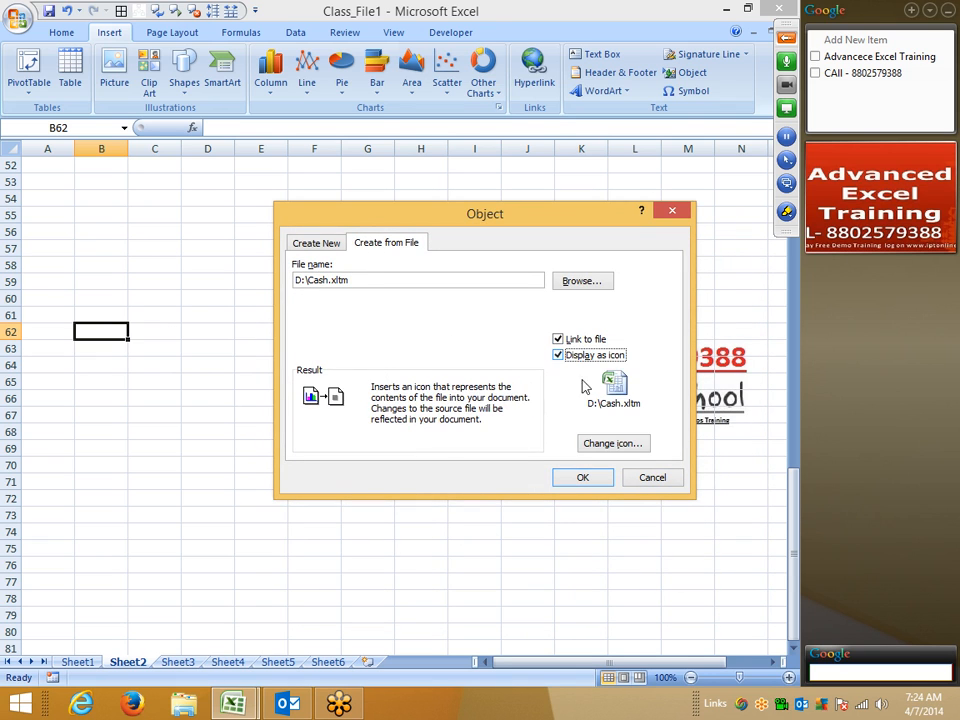
click(580, 487)
Step: Move the Cash.xltm icon to about columns J to K, rows 55 to 58
drag(107, 353, 529, 244)
click(360, 378)
click(141, 298)
Step: Insert the existing file Mail ids.pdf from the Downloads folder as an embedded object at cell B59, without linking
click(120, 284)
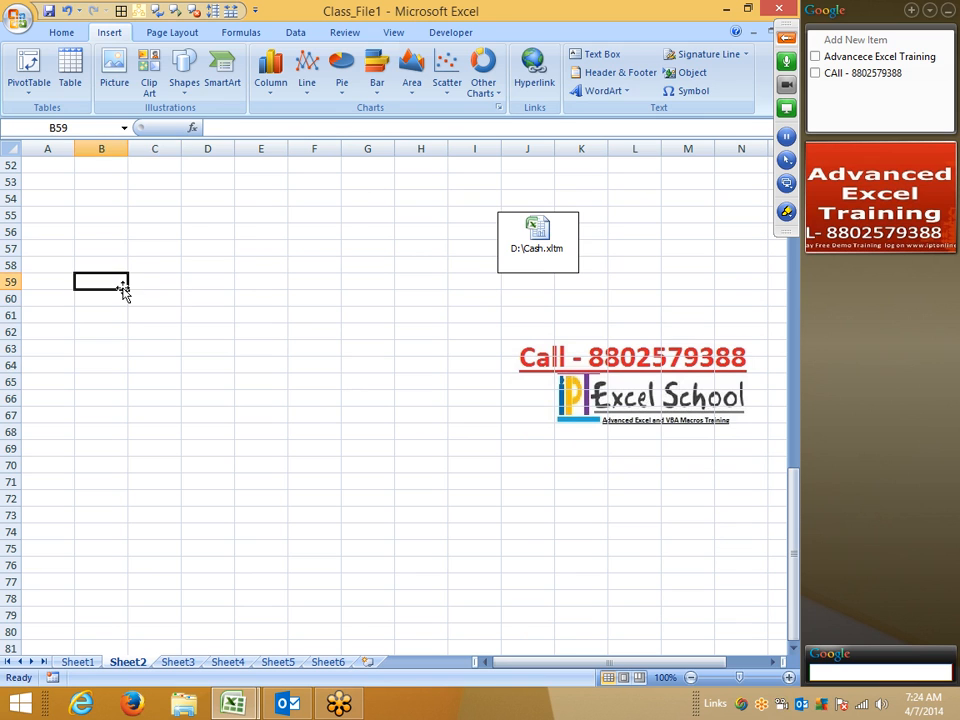
click(688, 72)
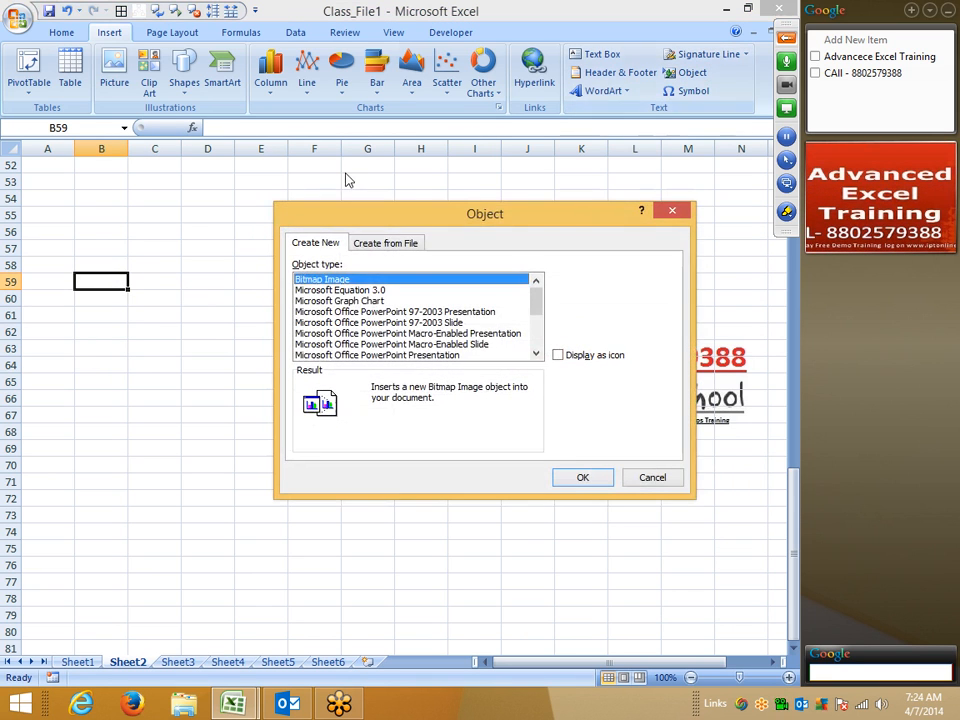
click(404, 247)
click(566, 280)
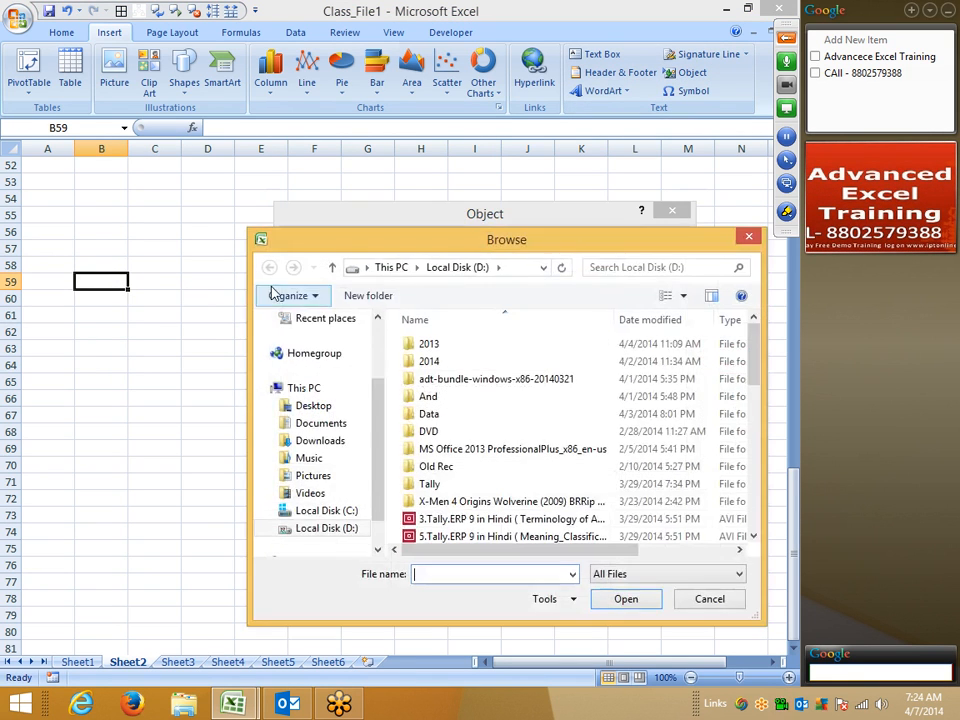
click(320, 423)
scroll(500, 415, down, 1)
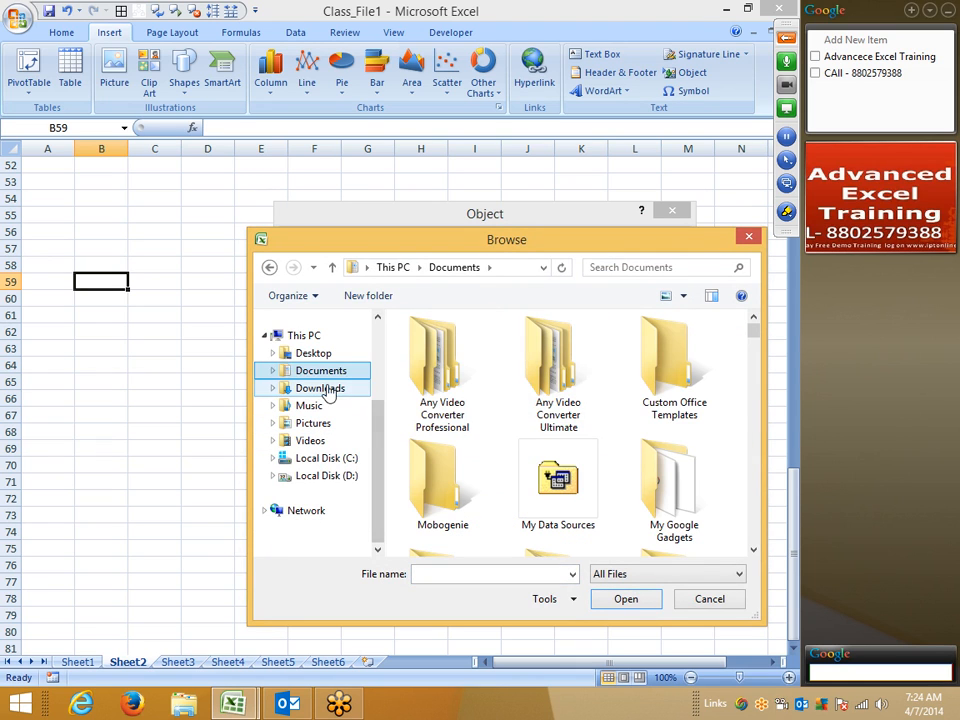
click(310, 388)
click(476, 397)
scroll(410, 428, down, 3)
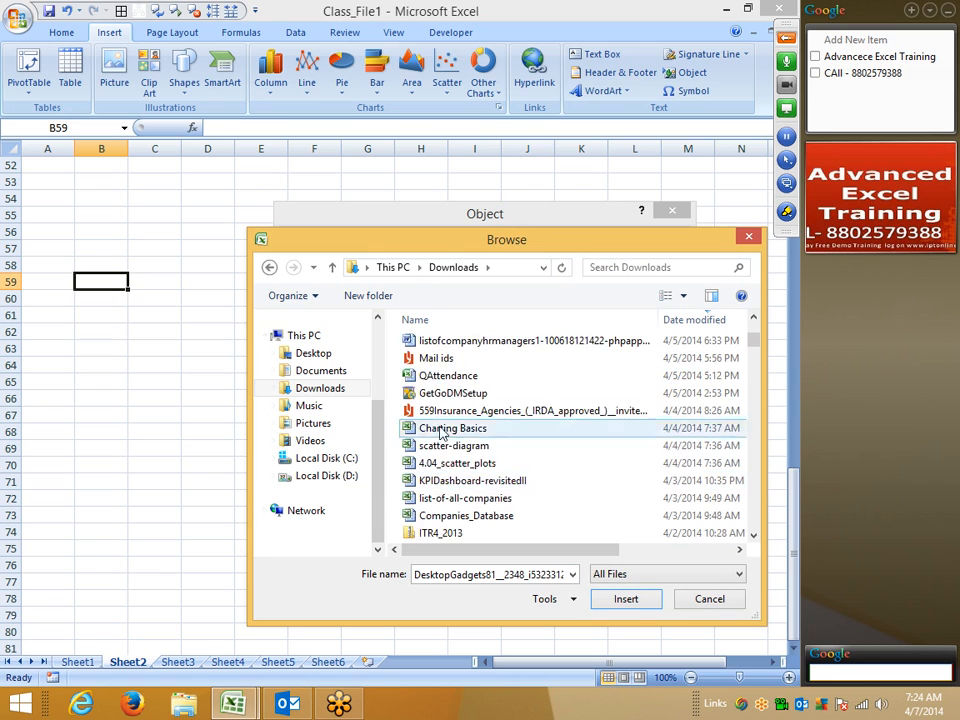
scroll(430, 427, up, 1)
click(443, 409)
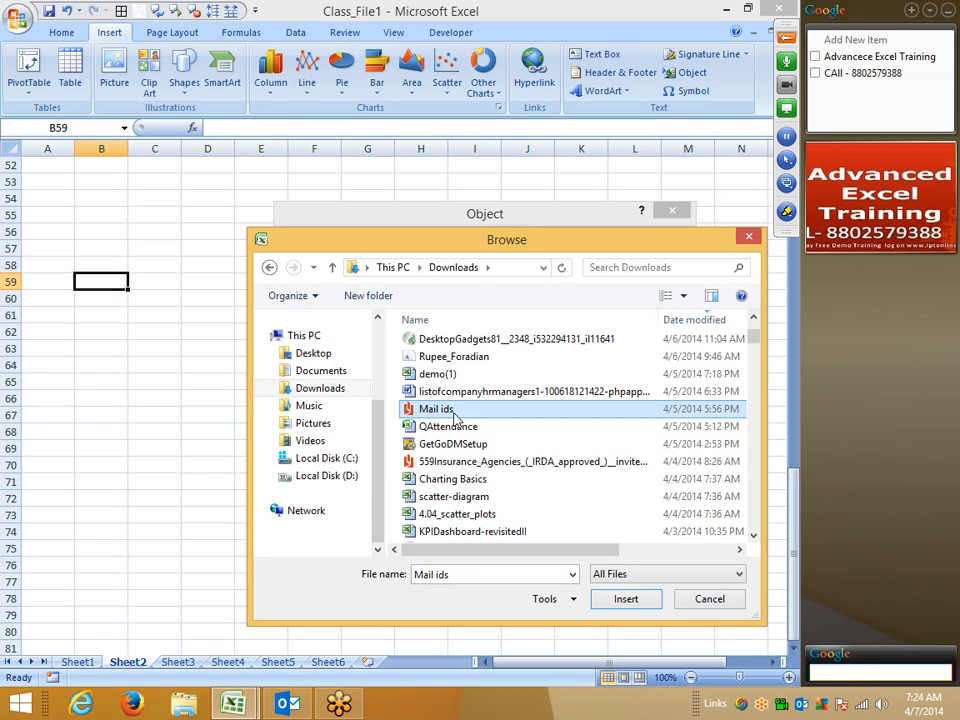
click(598, 596)
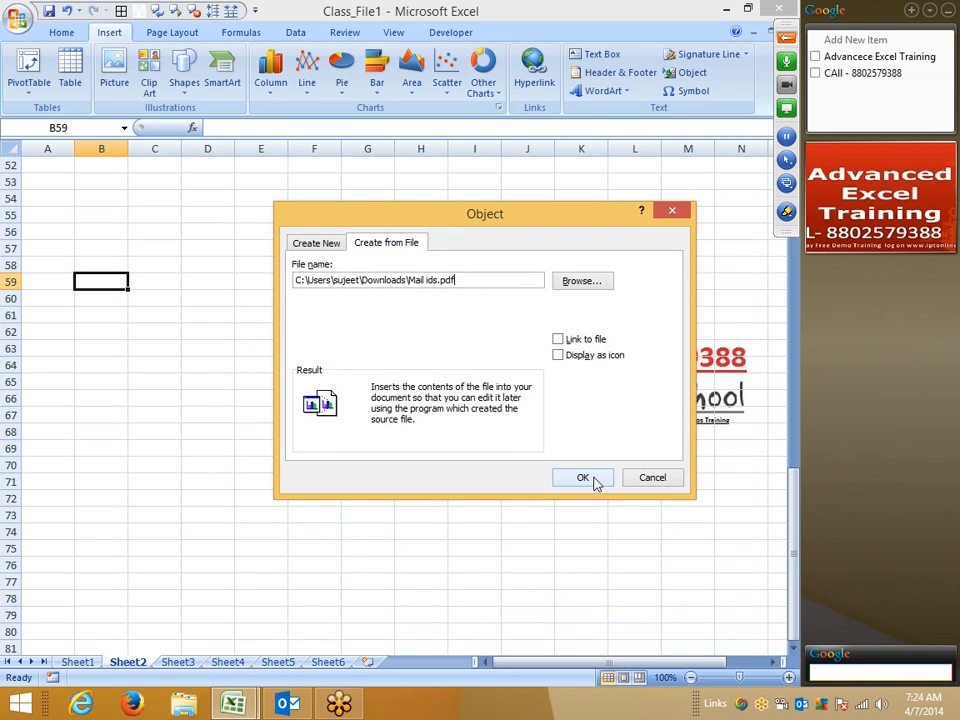
click(583, 478)
Step: Enlarge the embedded Mail ids.pdf object to about B59:J77, open the PDF from it and return to the workbook
click(272, 398)
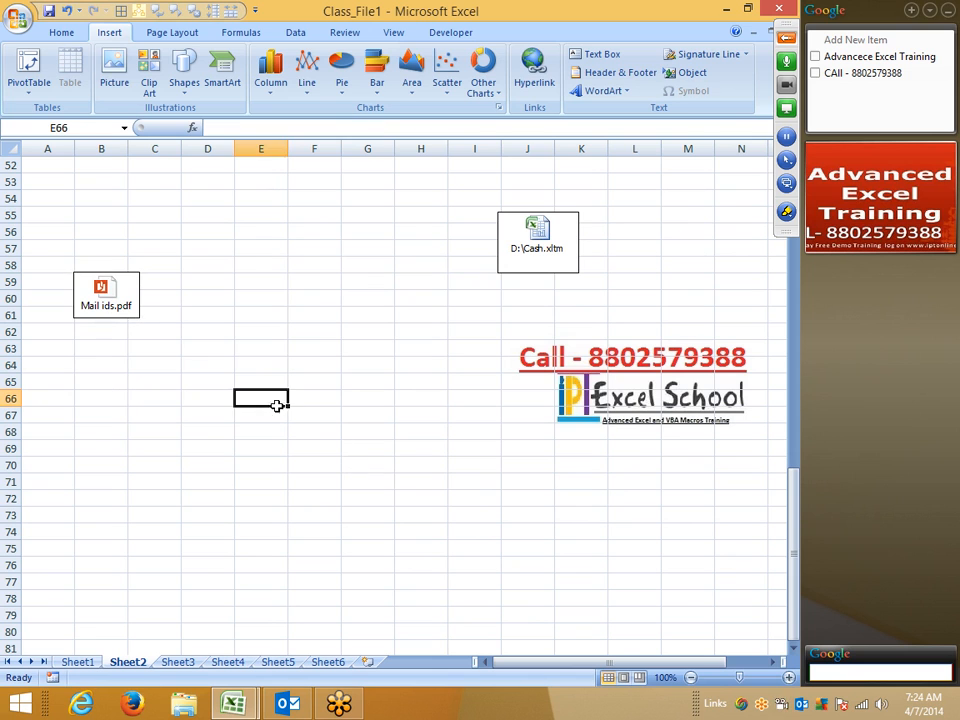
click(132, 311)
drag(138, 316, 290, 586)
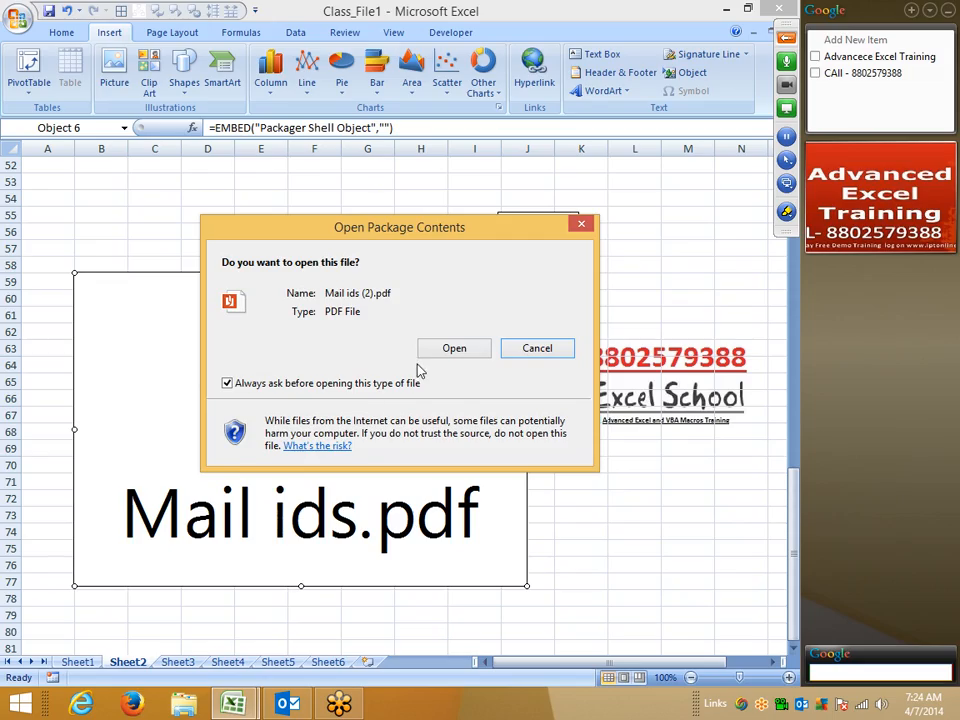
click(445, 350)
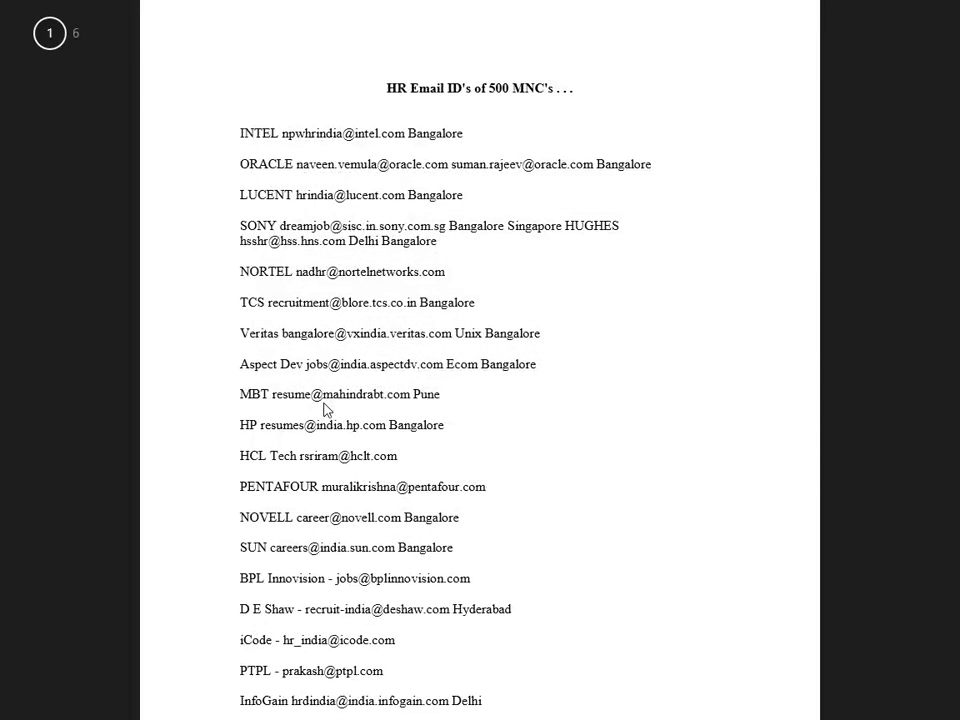
key(alt+Tab)
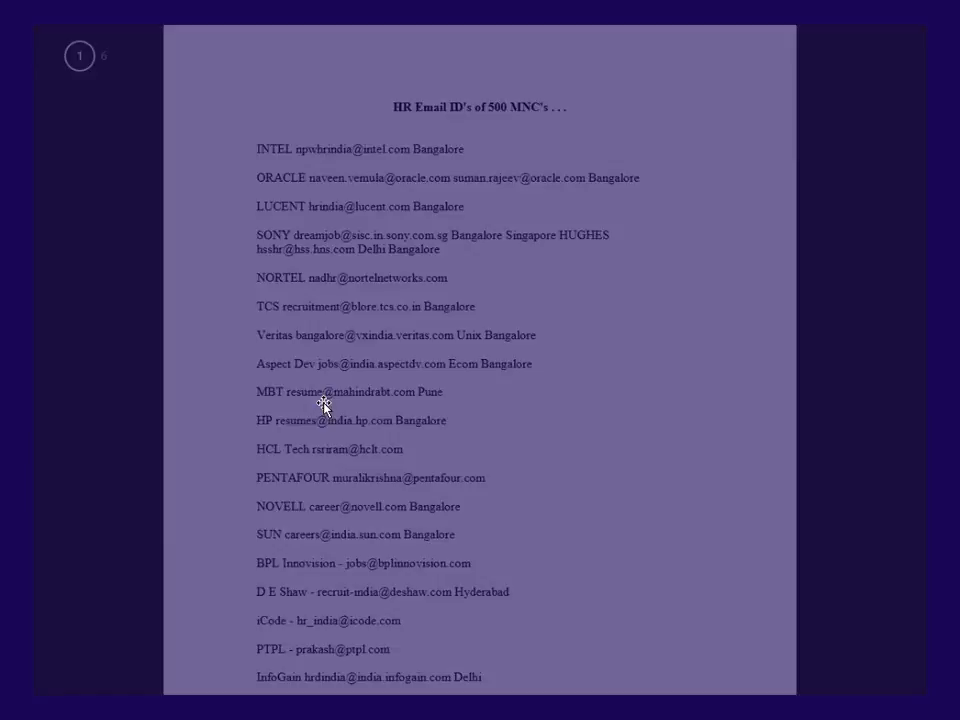
Step: Delete the enlarged Mail ids.pdf object from Sheet2
click(567, 521)
click(512, 526)
key(Delete)
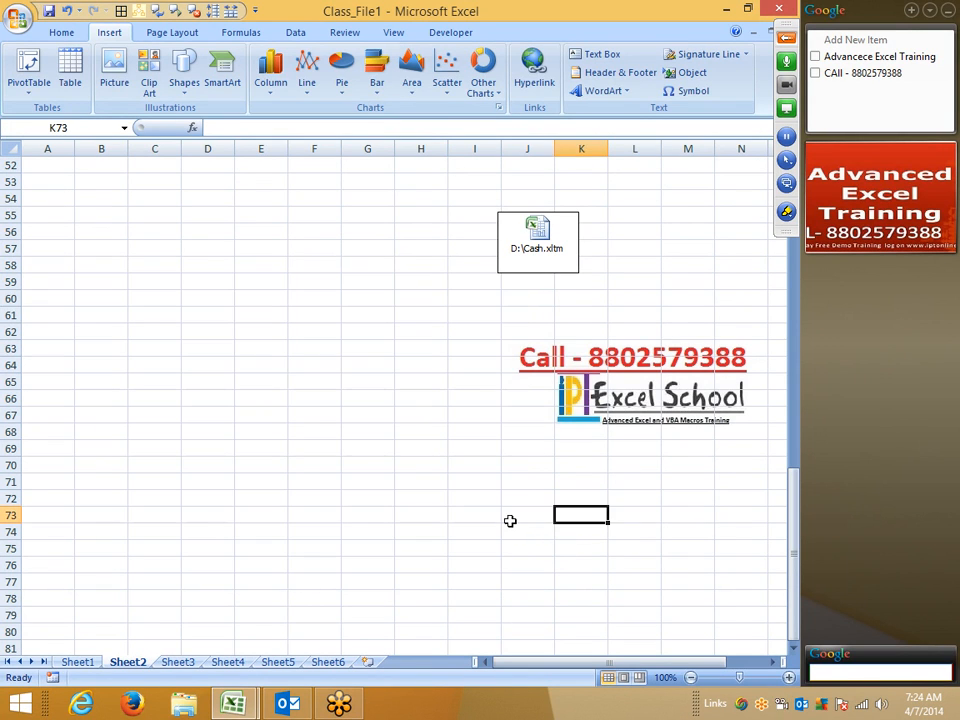
Step: Start inserting another object from an existing file at cell D63, browsing to the Downloads folder
click(228, 345)
click(690, 76)
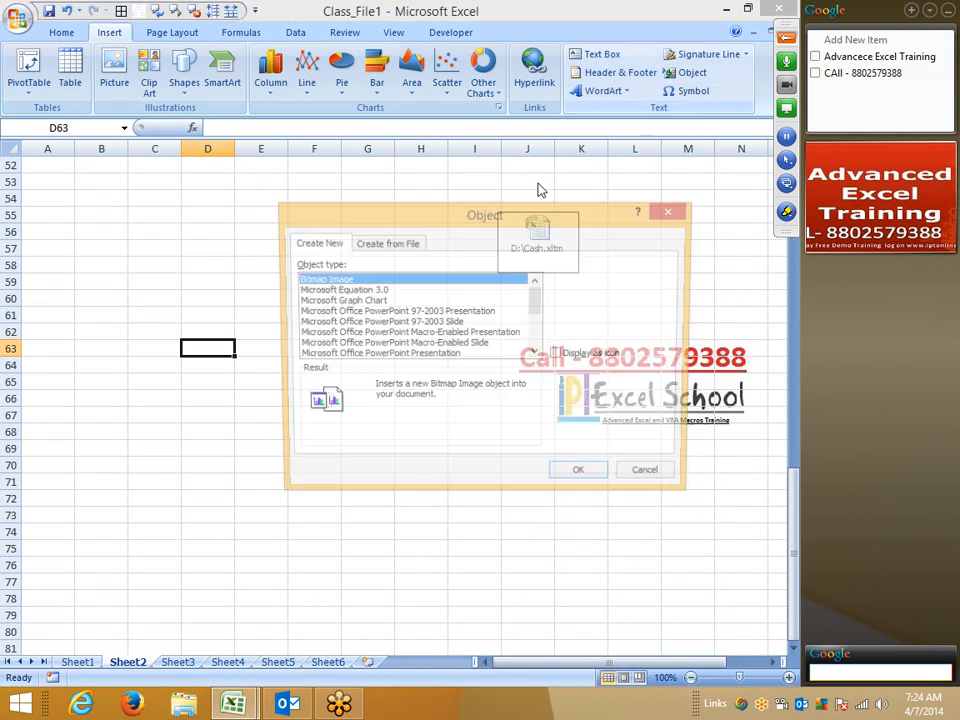
click(385, 245)
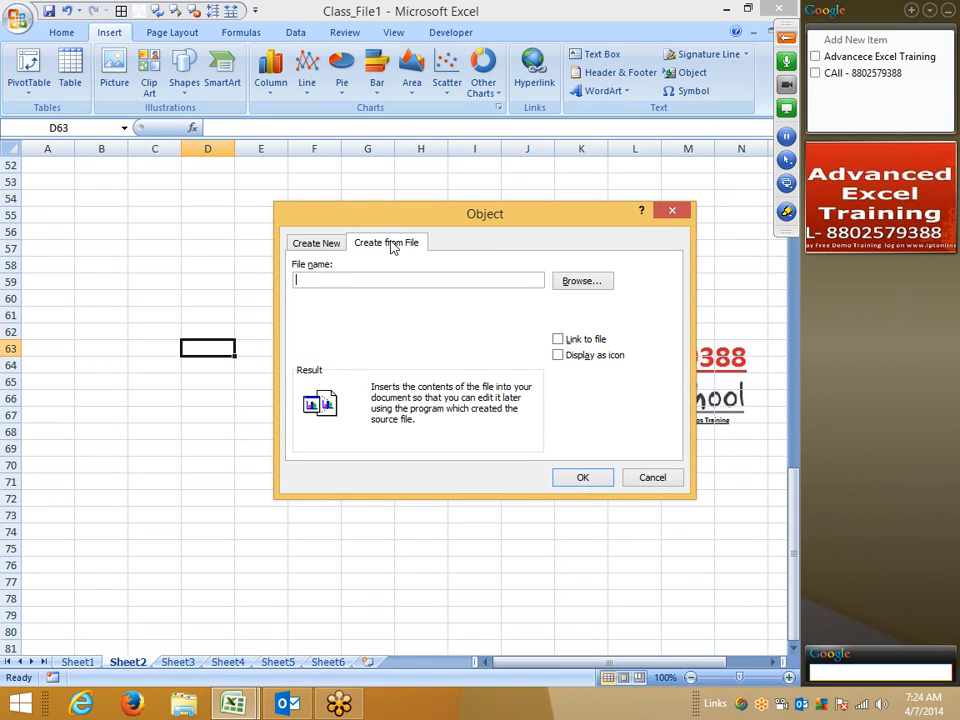
click(583, 284)
click(345, 447)
click(474, 434)
Step: Look through the Downloads folder's file list for a presentation file to embed
scroll(474, 434, down, 12)
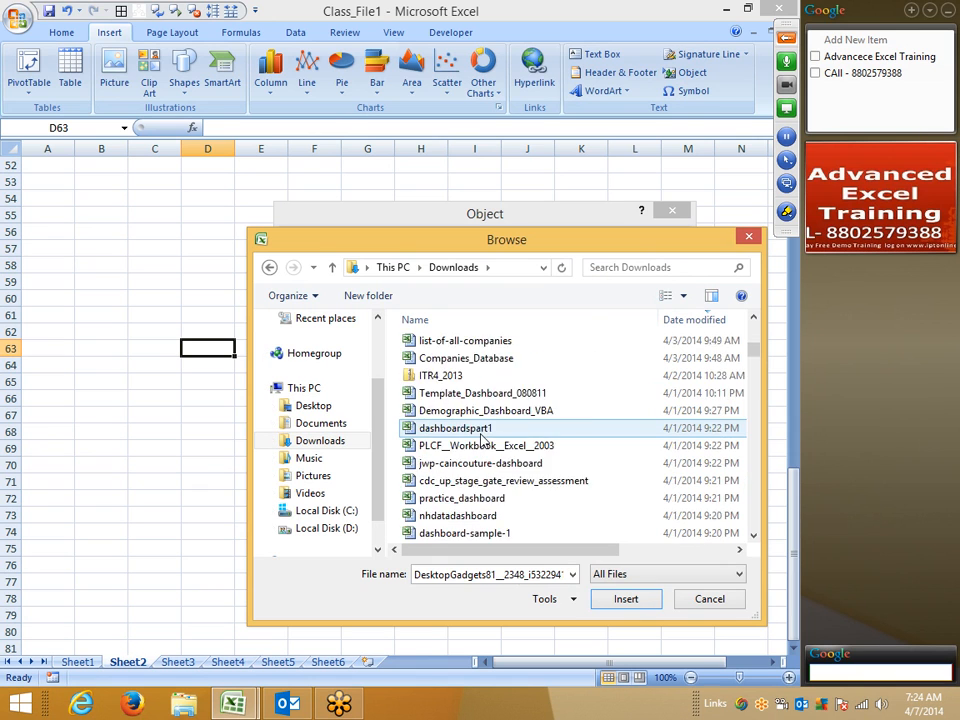
scroll(480, 440, down, 3)
scroll(480, 440, up, 1)
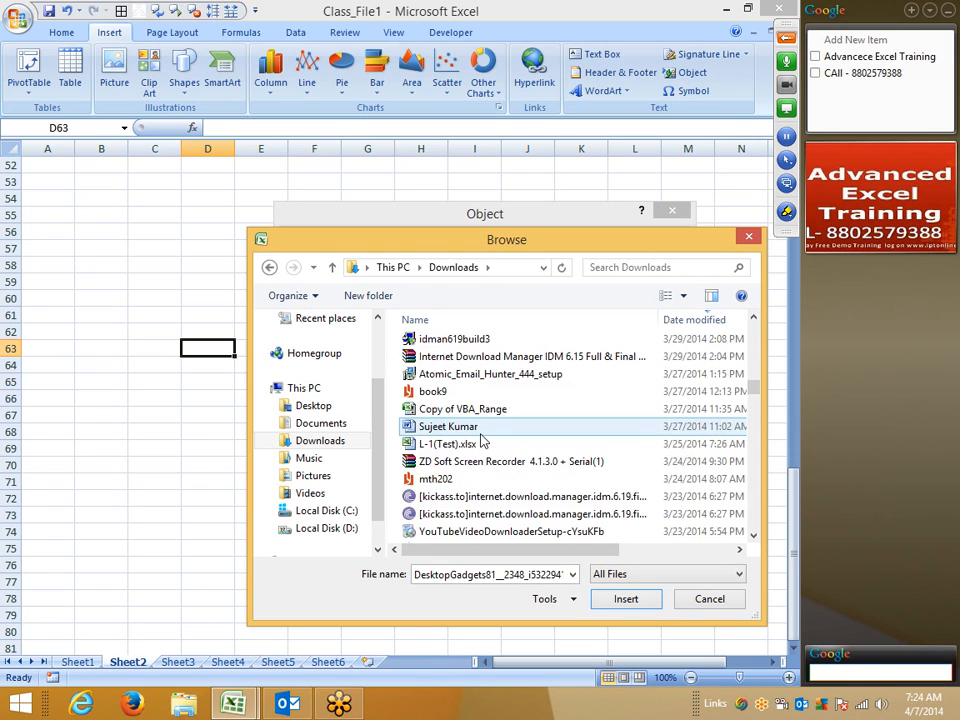
scroll(480, 440, down, 1)
scroll(480, 440, down, 8)
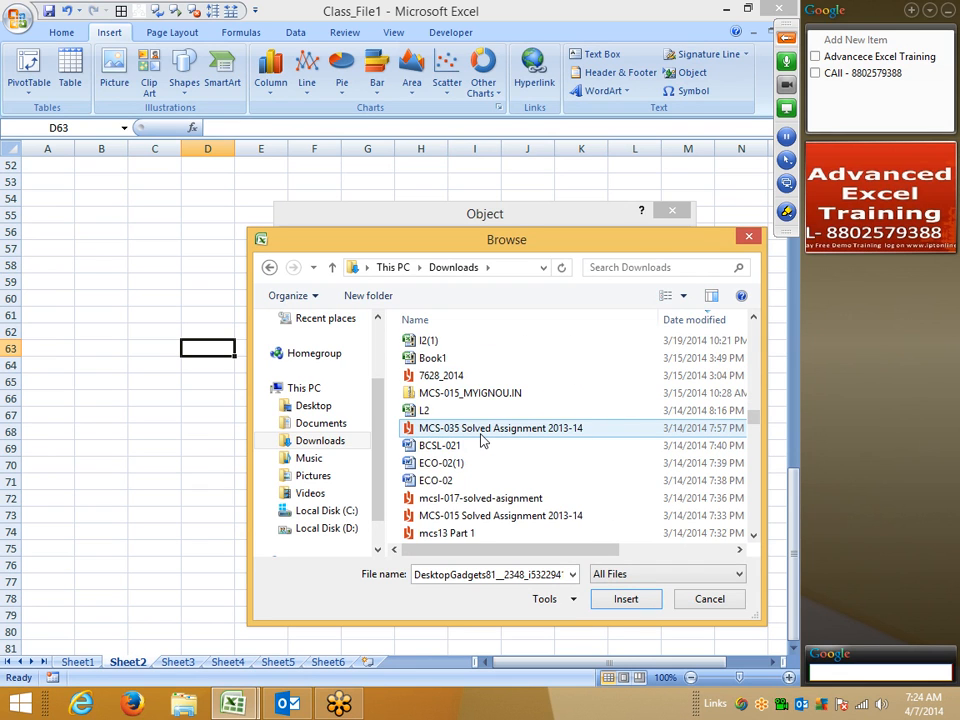
scroll(482, 440, down, 4)
scroll(482, 440, up, 1)
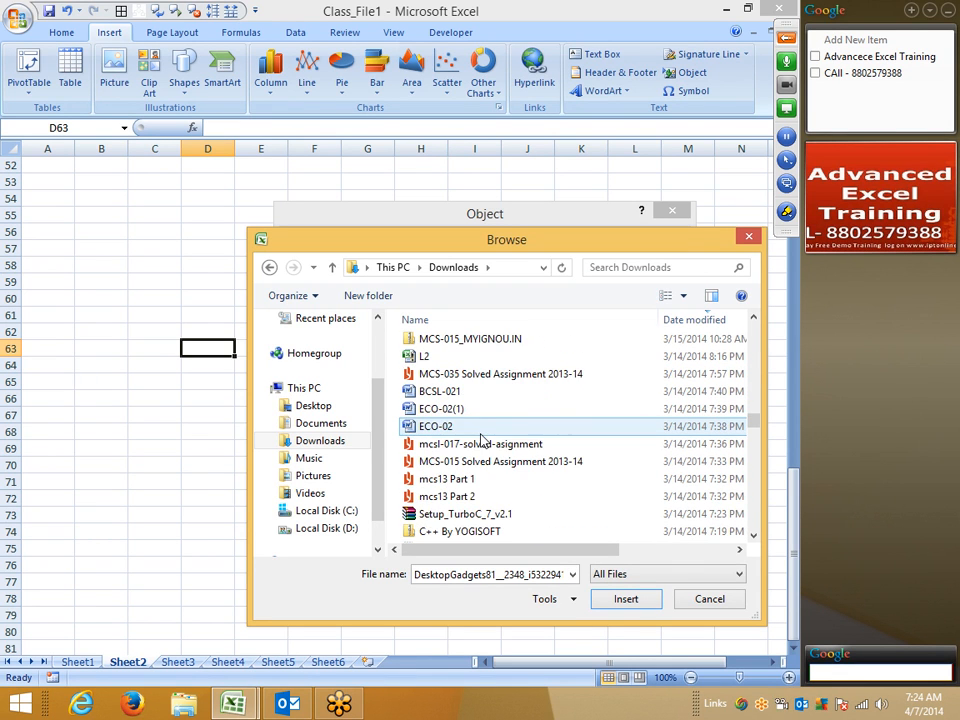
scroll(482, 440, down, 12)
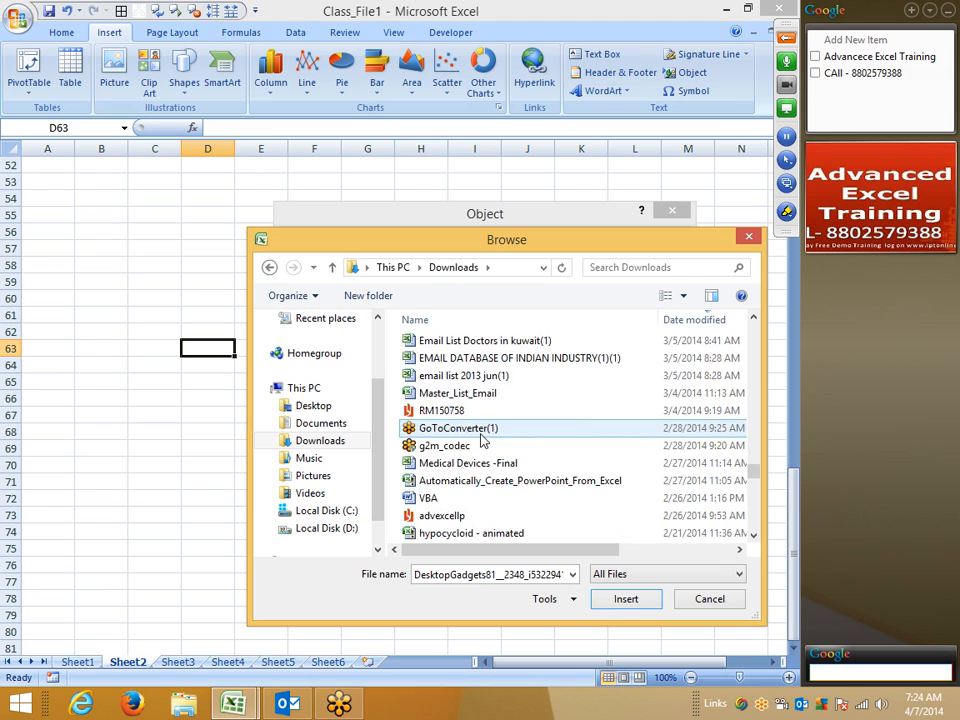
scroll(563, 467, down, 5)
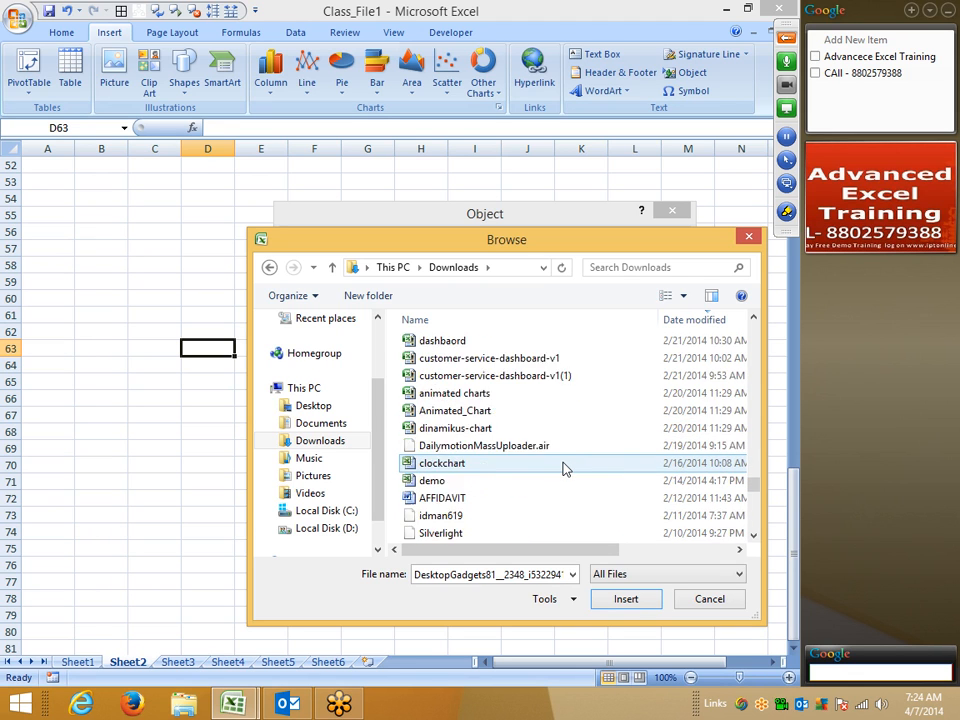
scroll(563, 467, down, 5)
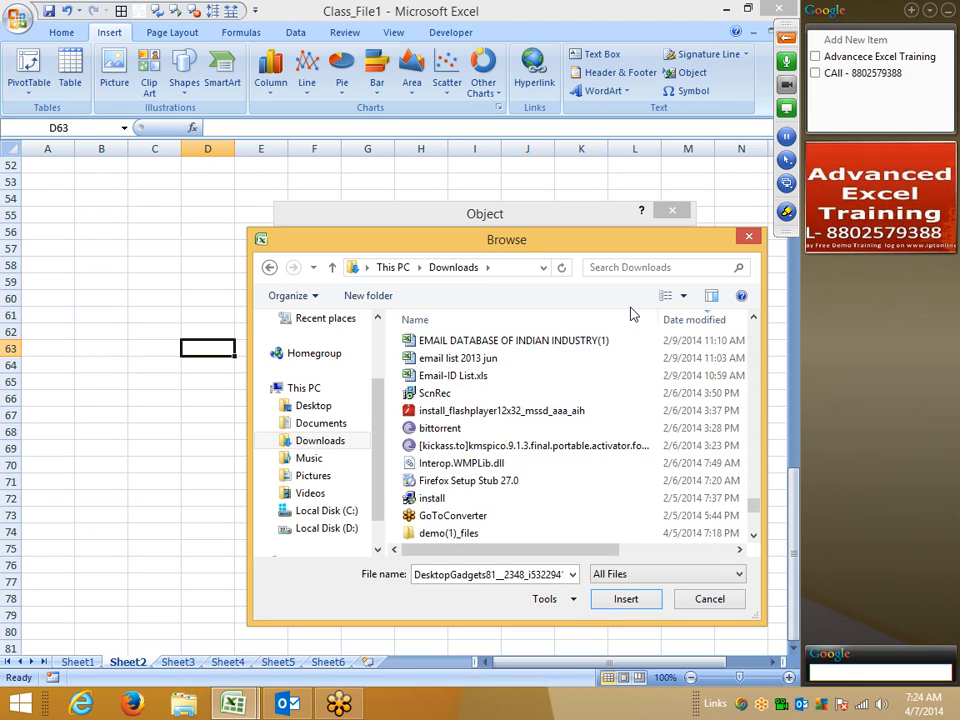
Step: Search the Downloads folder for .ppt and embed chap4_slides.ppt at cell D63, neither linked nor displayed as an icon
click(640, 268)
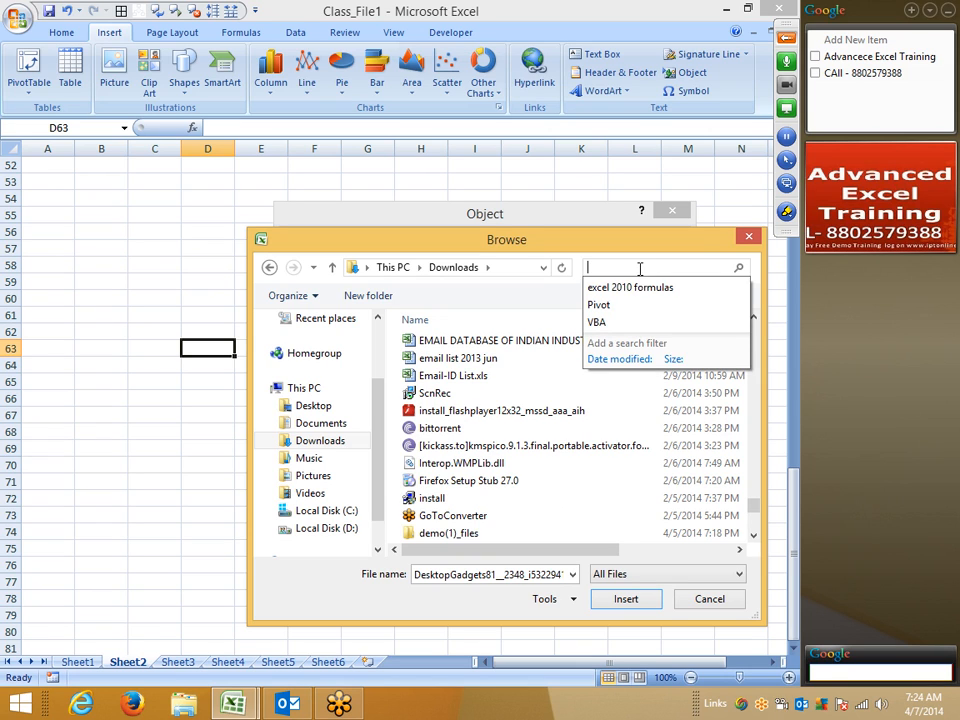
click(662, 576)
click(655, 580)
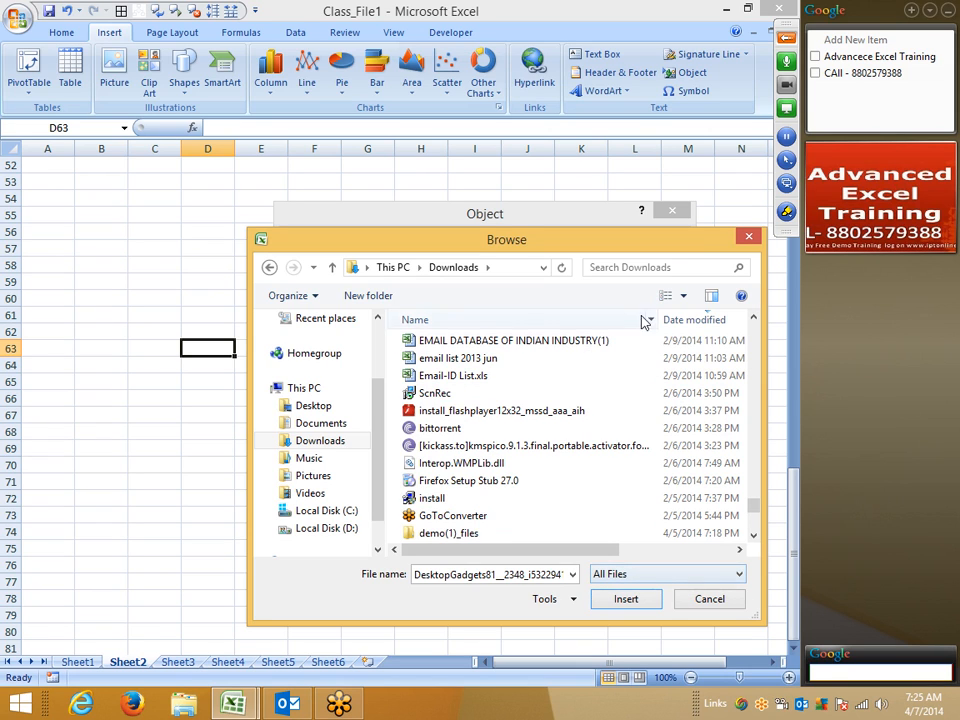
click(626, 268)
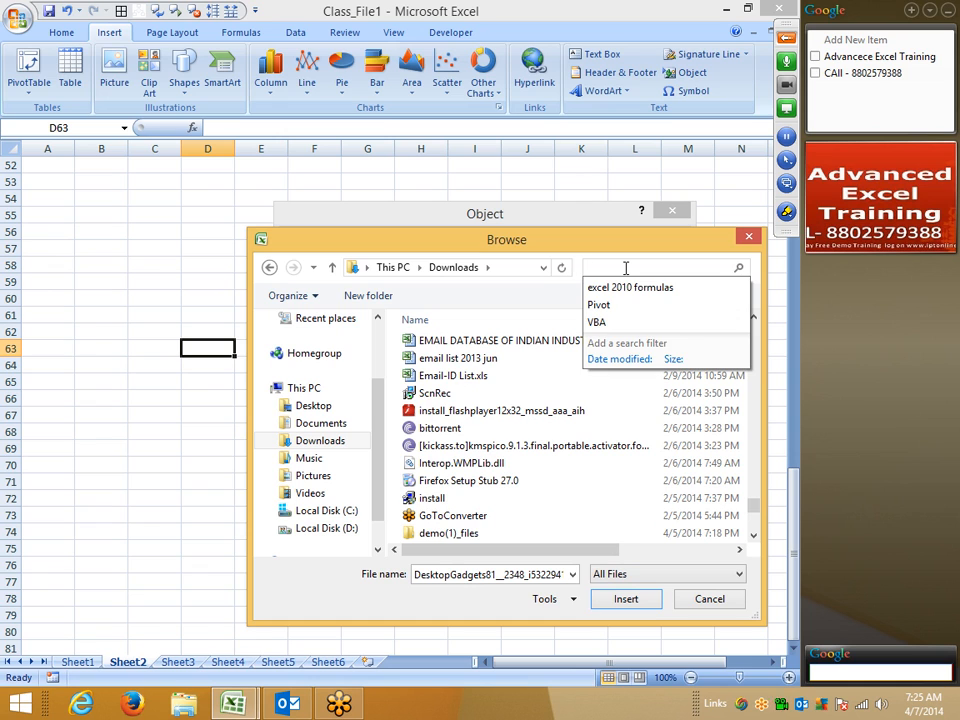
text(.)
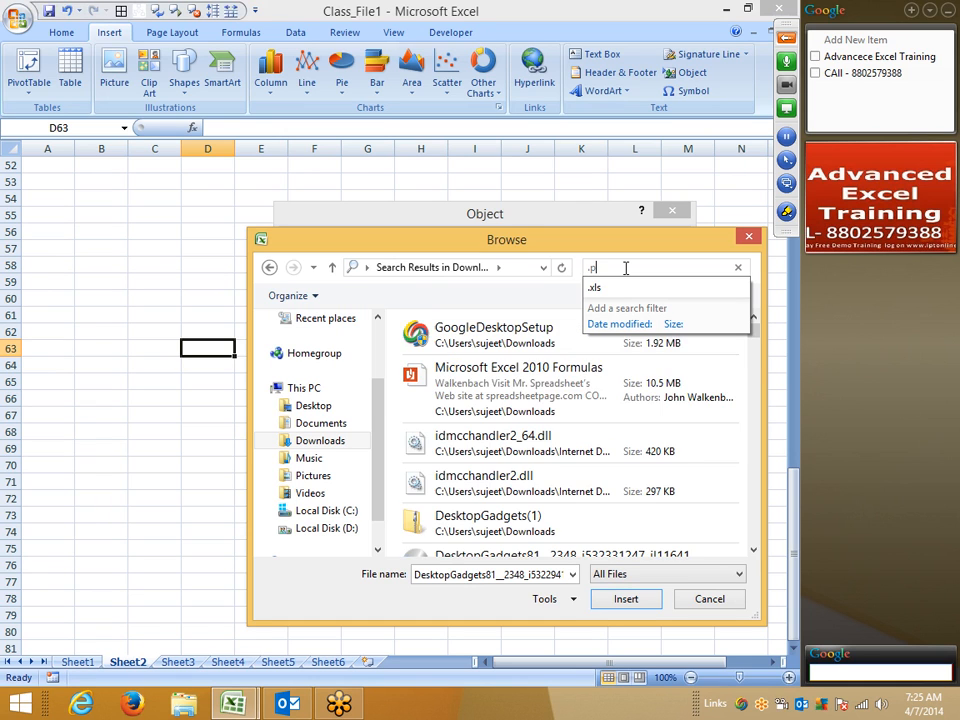
text(pt)
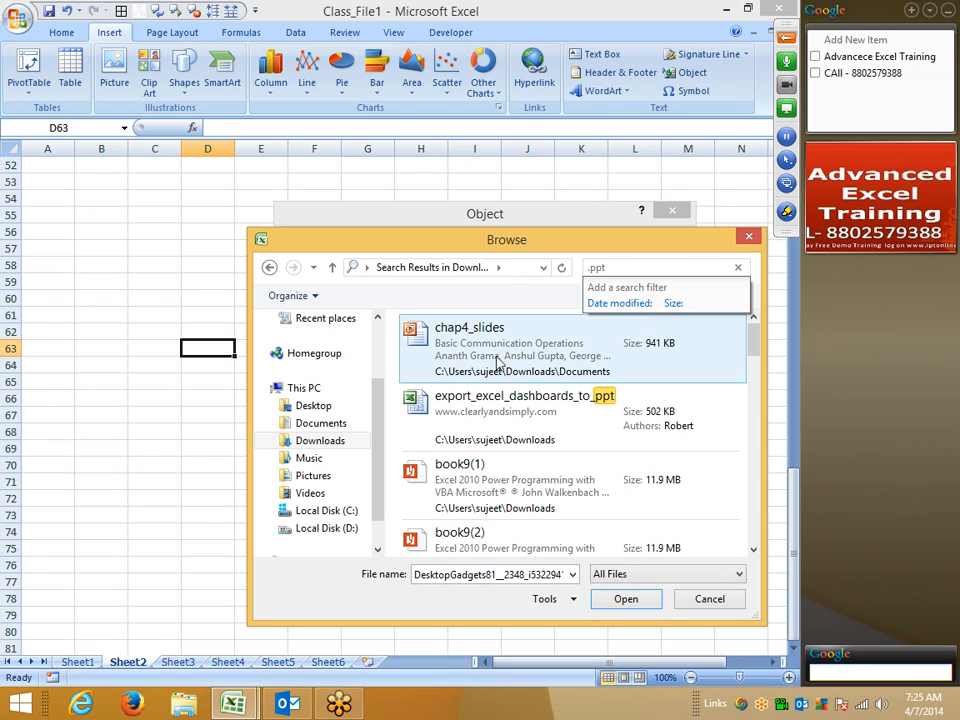
click(480, 358)
click(627, 601)
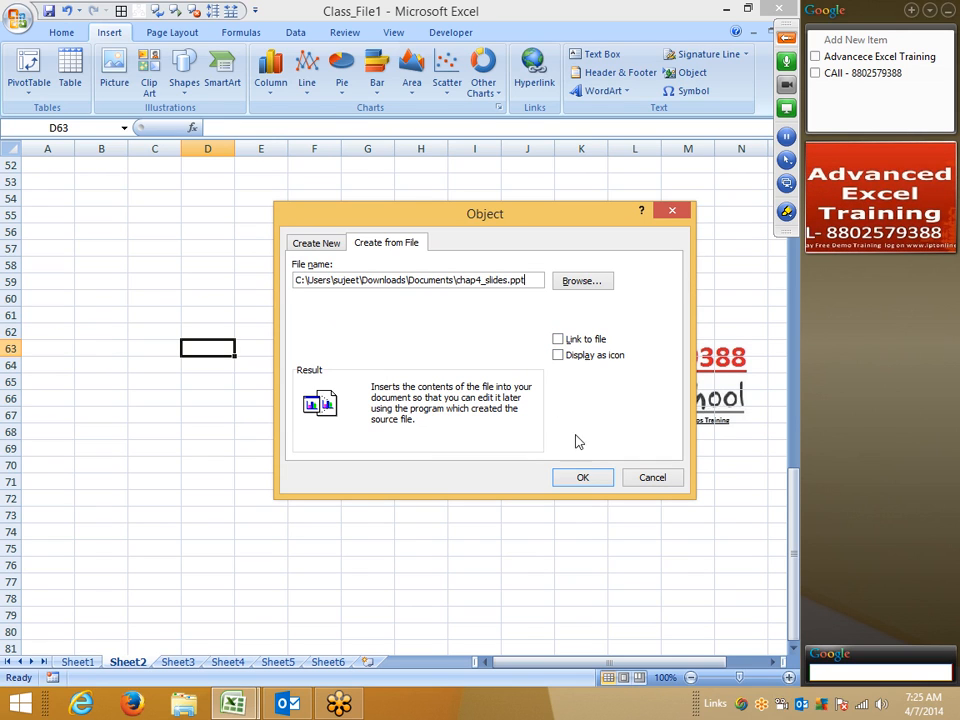
click(585, 478)
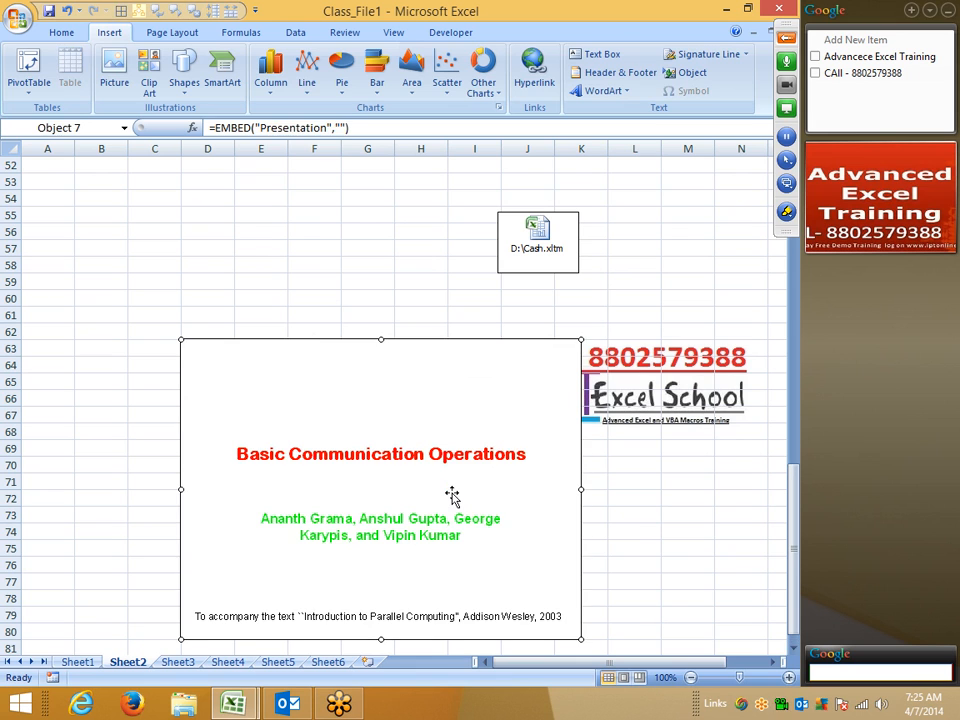
Step: Play the embedded presentation's slide show, advance to the Balanced Binary Tree broadcast slide, and return to the worksheet
click(79, 480)
scroll(79, 480, down, 2)
click(289, 440)
double_click(289, 440)
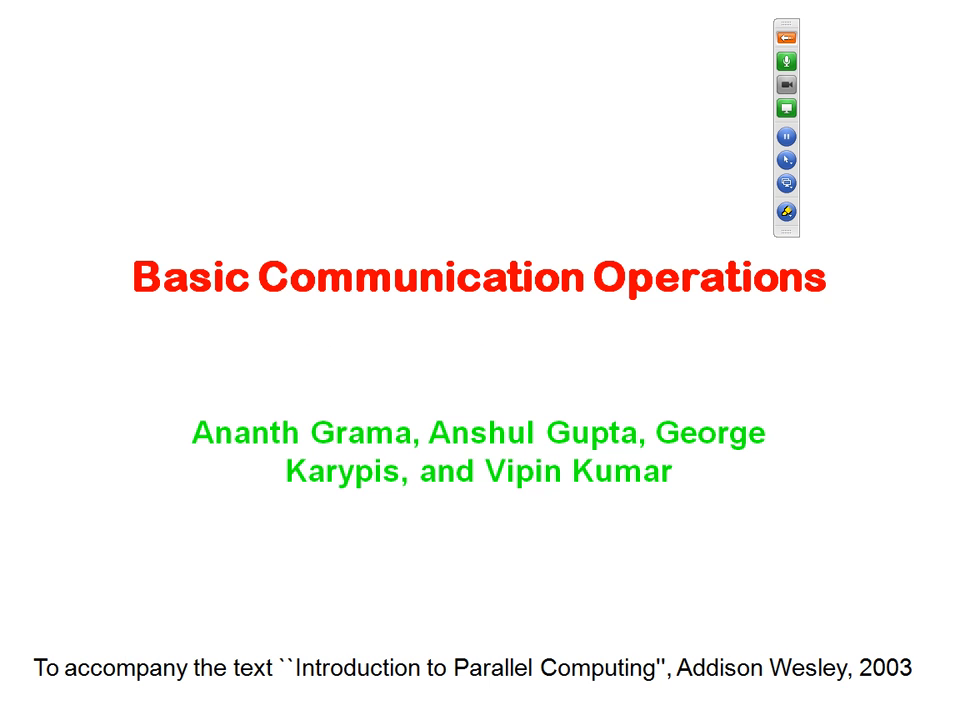
key(Right)
key(Right)
key(Right)
key(Right)
key(Right)
key(Right)
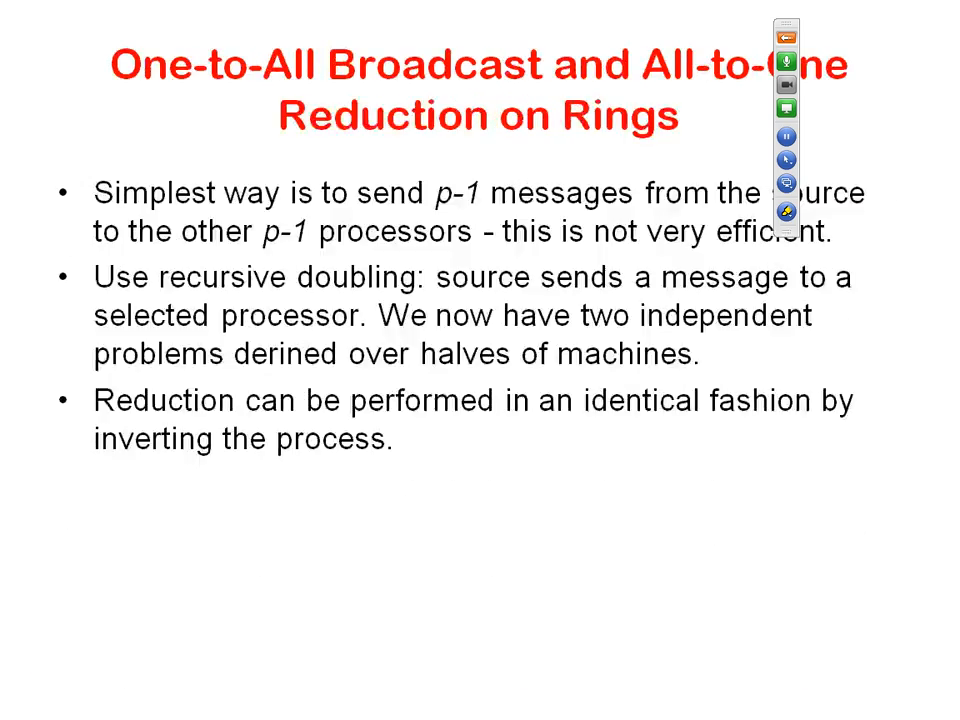
key(Right)
key(Right)
key(Right)
key(Right)
key(Right)
key(Right)
key(Right)
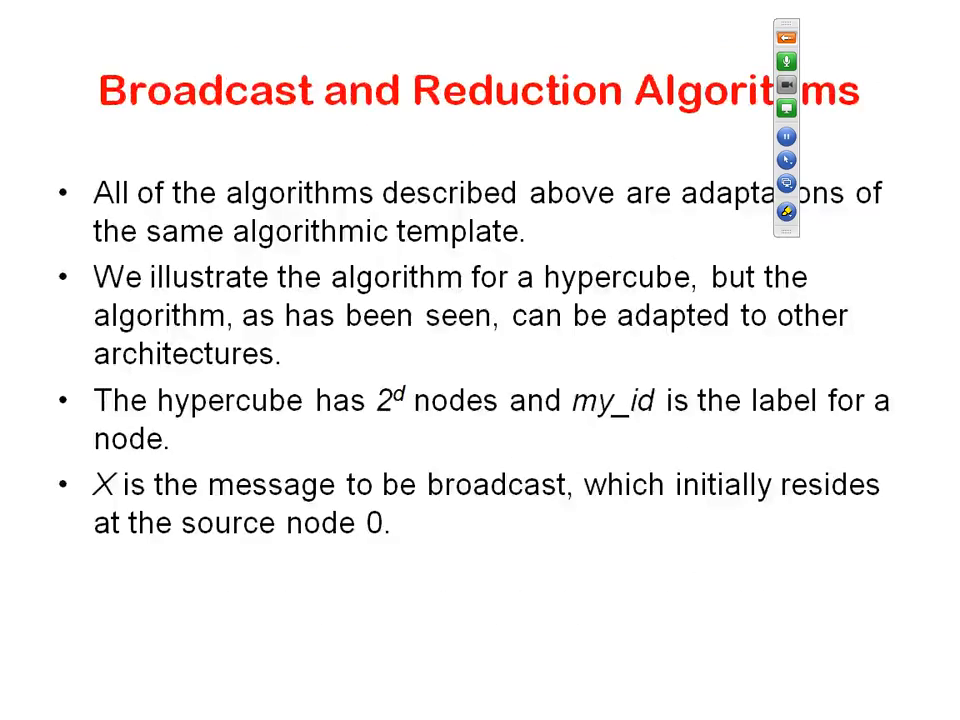
key(Right)
key(Right)
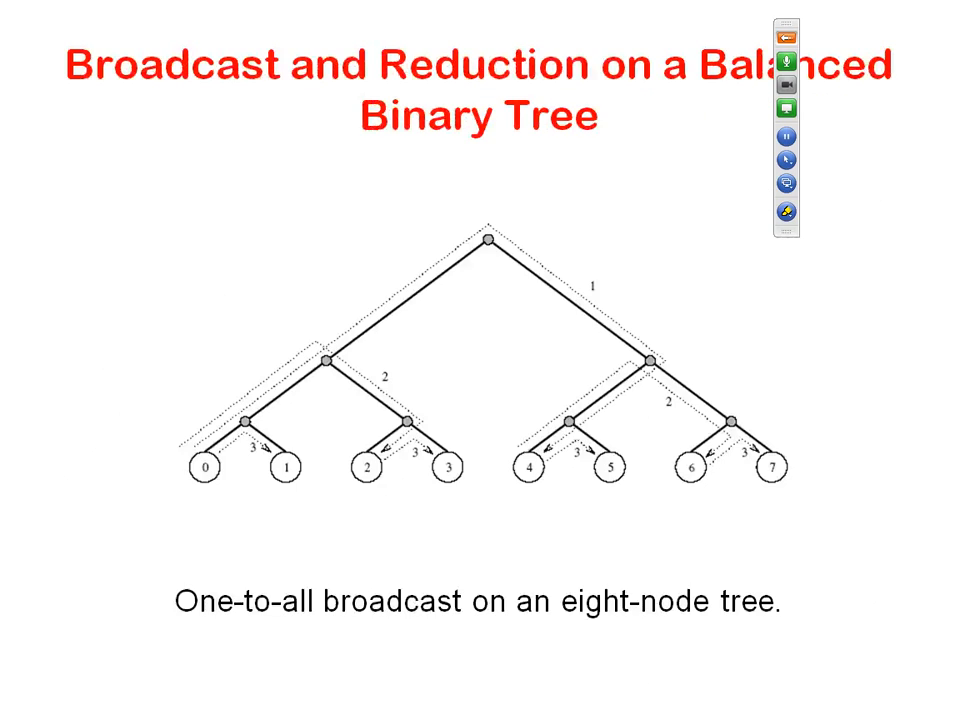
key(Escape)
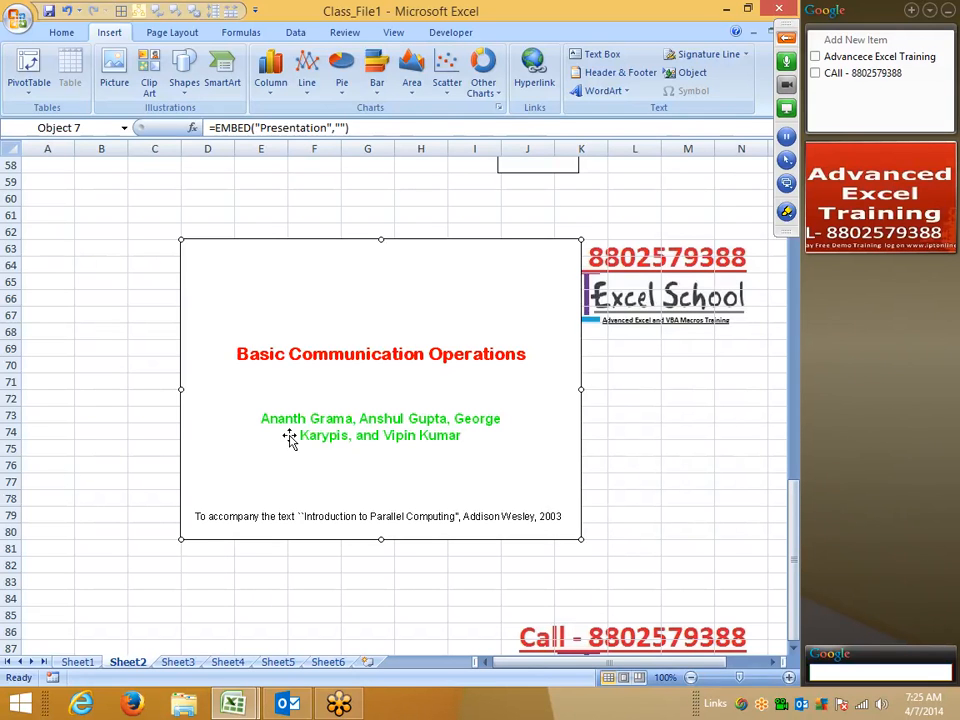
Step: Move the embedded presentation to about B60:I78 and the D:\Cash.xltm icon object to about K57:M61
drag(212, 290, 118, 251)
scroll(515, 485, up, 4)
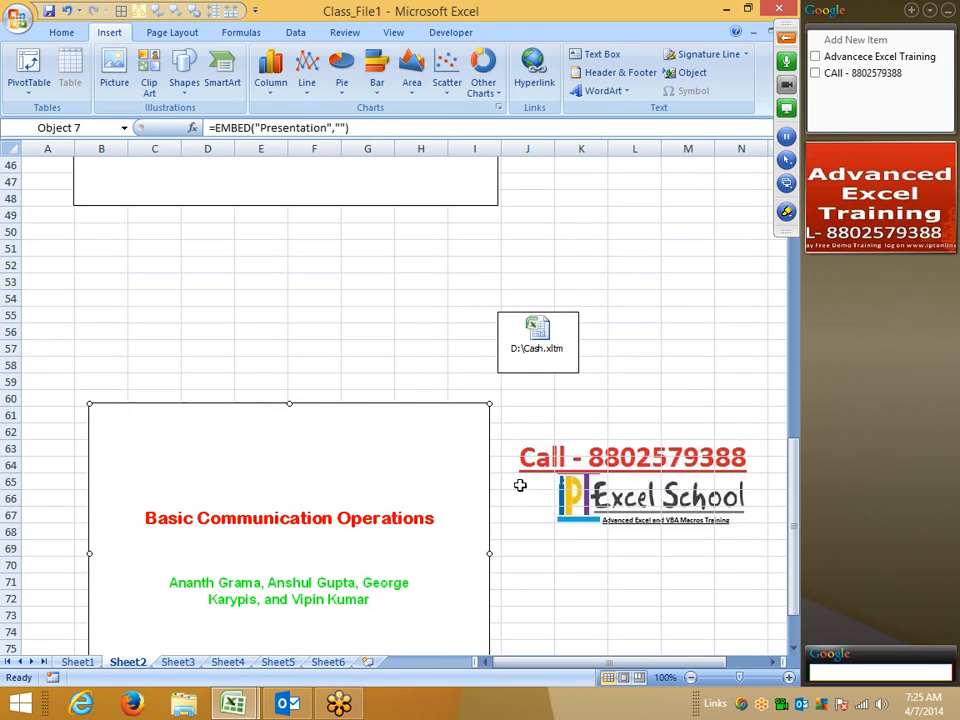
click(563, 369)
drag(646, 399, 646, 399)
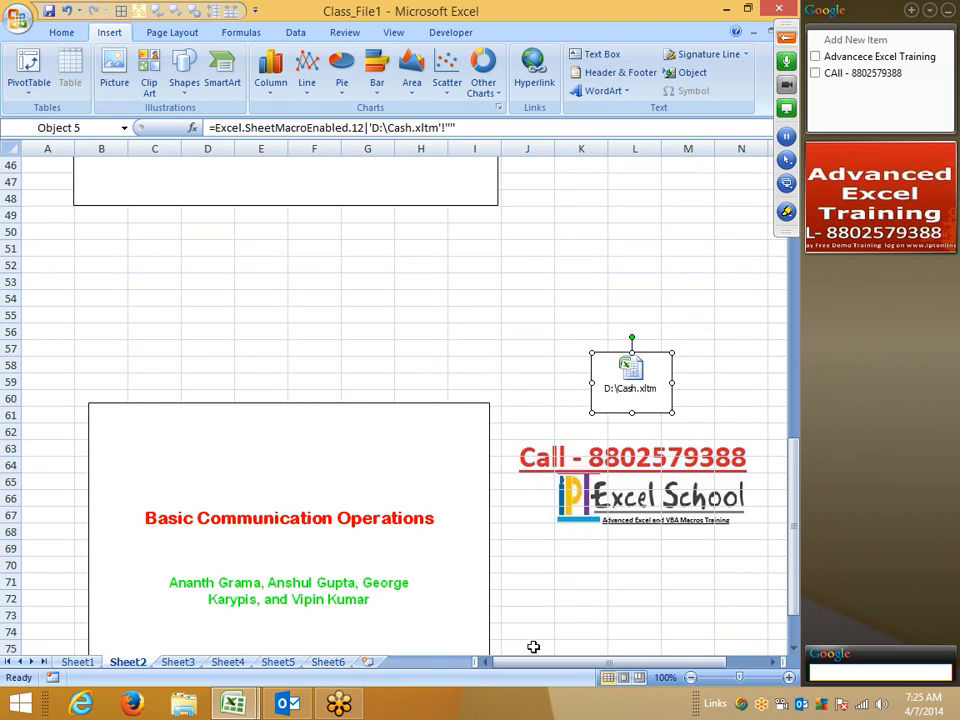
scroll(450, 522, down, 2)
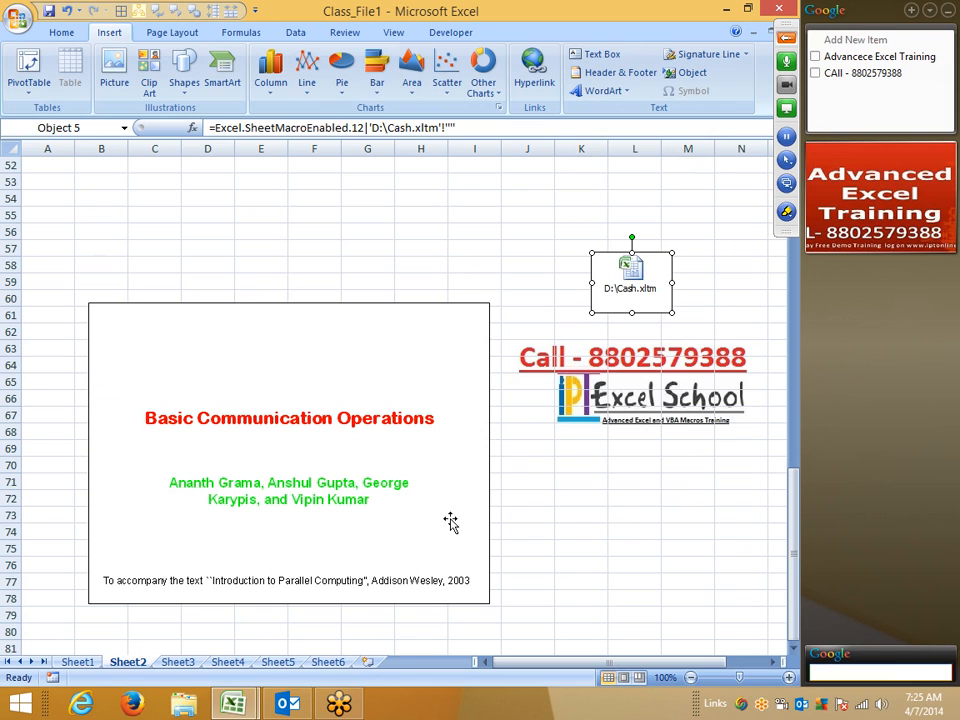
click(619, 547)
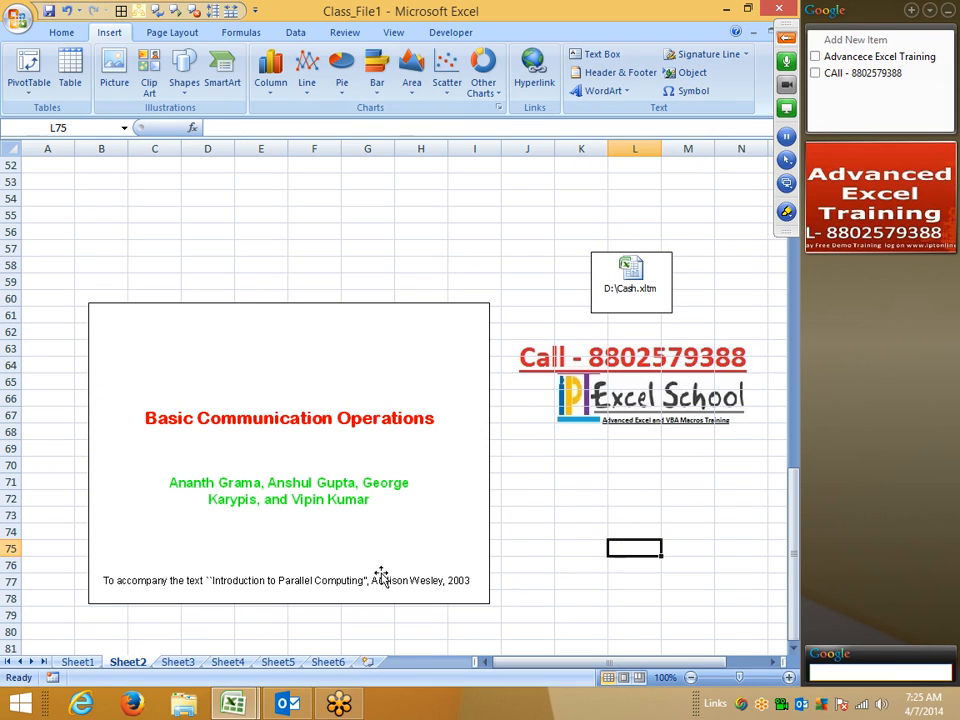
Step: With cell B87 selected, review the Object dialog's existing-file and new-object options and the Symbol dialog, inserting nothing
scroll(229, 527, down, 6)
scroll(193, 530, down, 1)
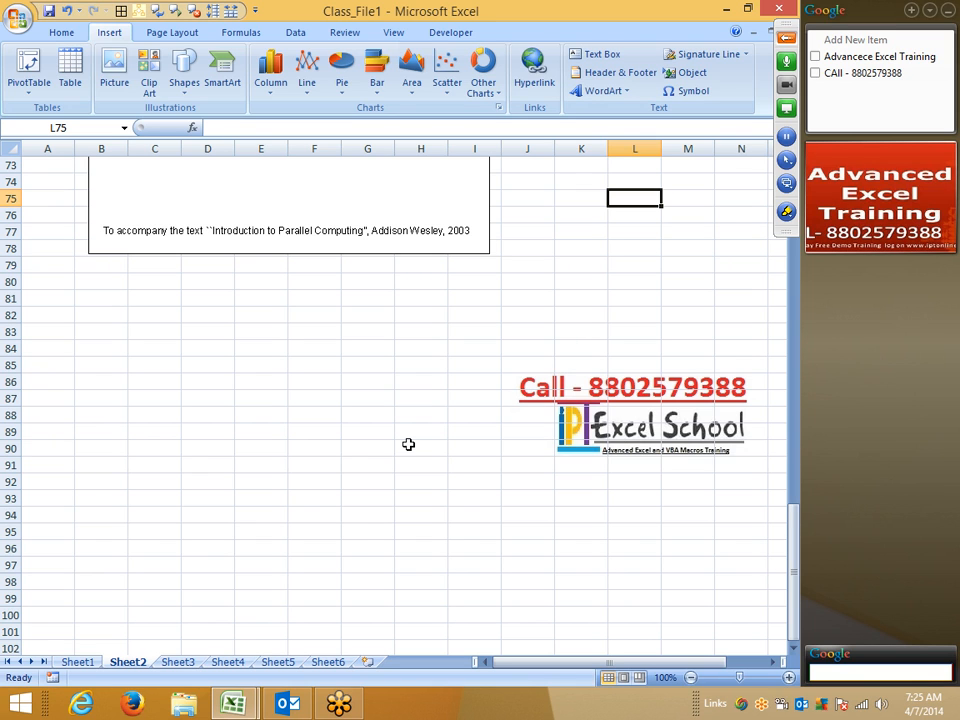
scroll(408, 444, up, 3)
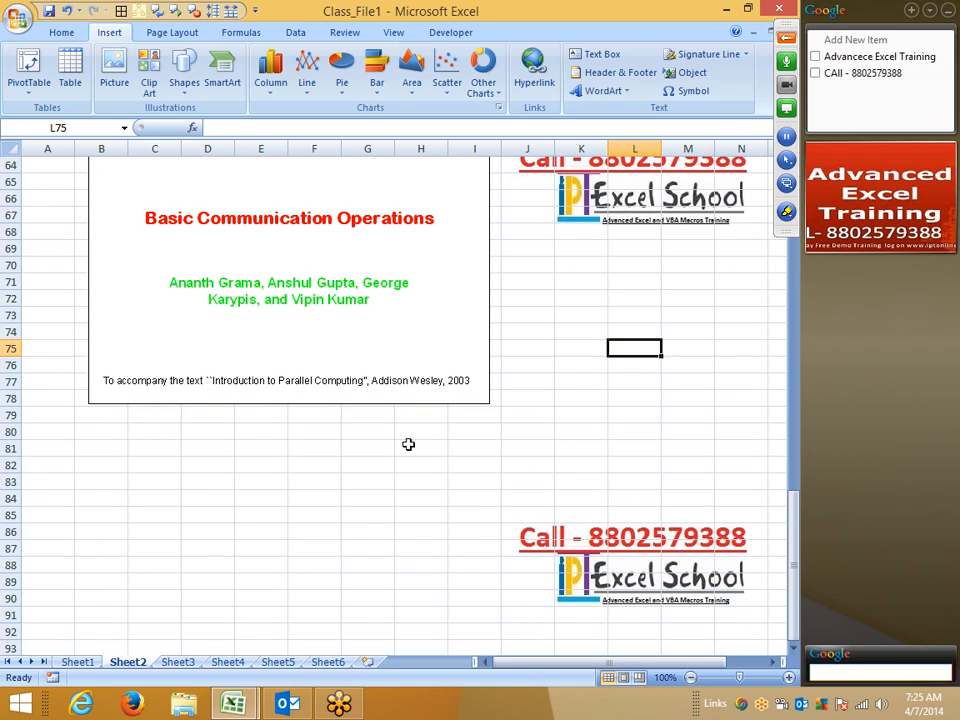
scroll(408, 444, down, 4)
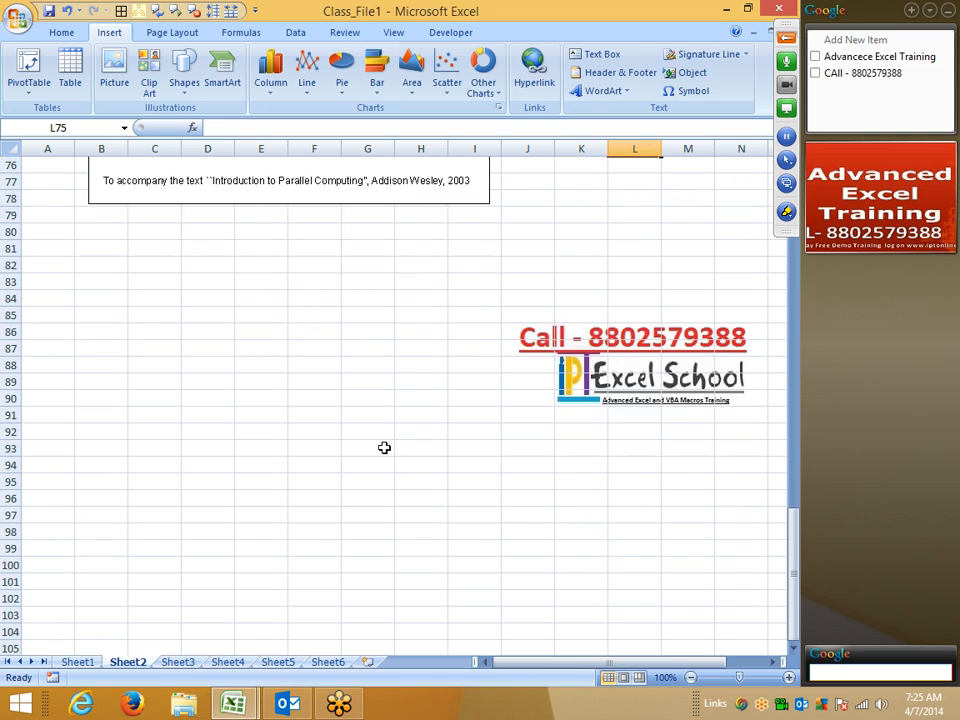
click(113, 343)
click(668, 72)
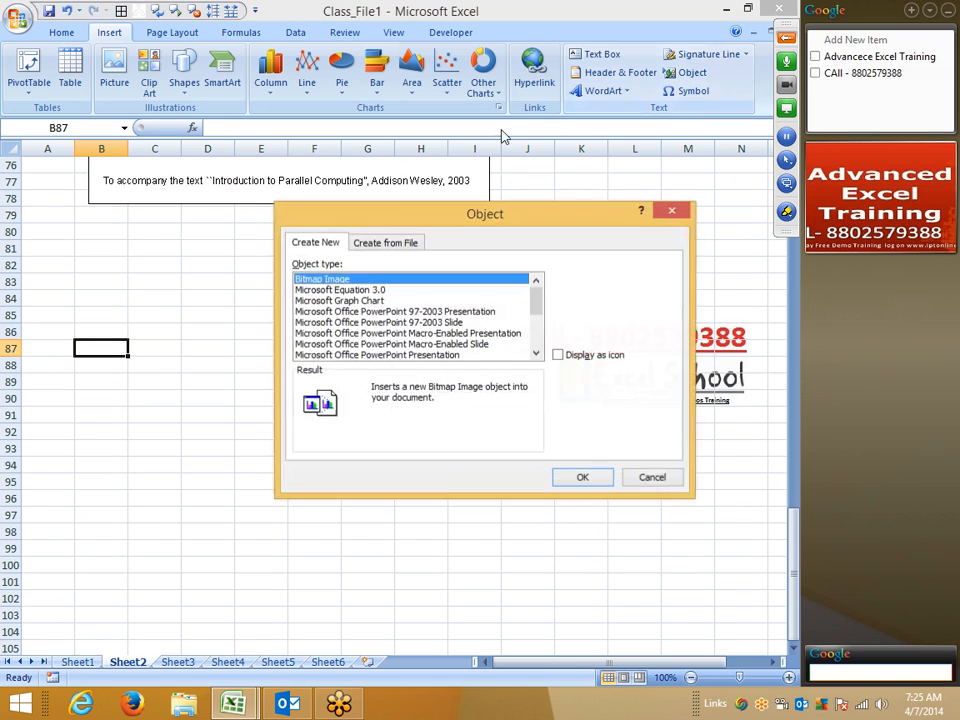
click(390, 246)
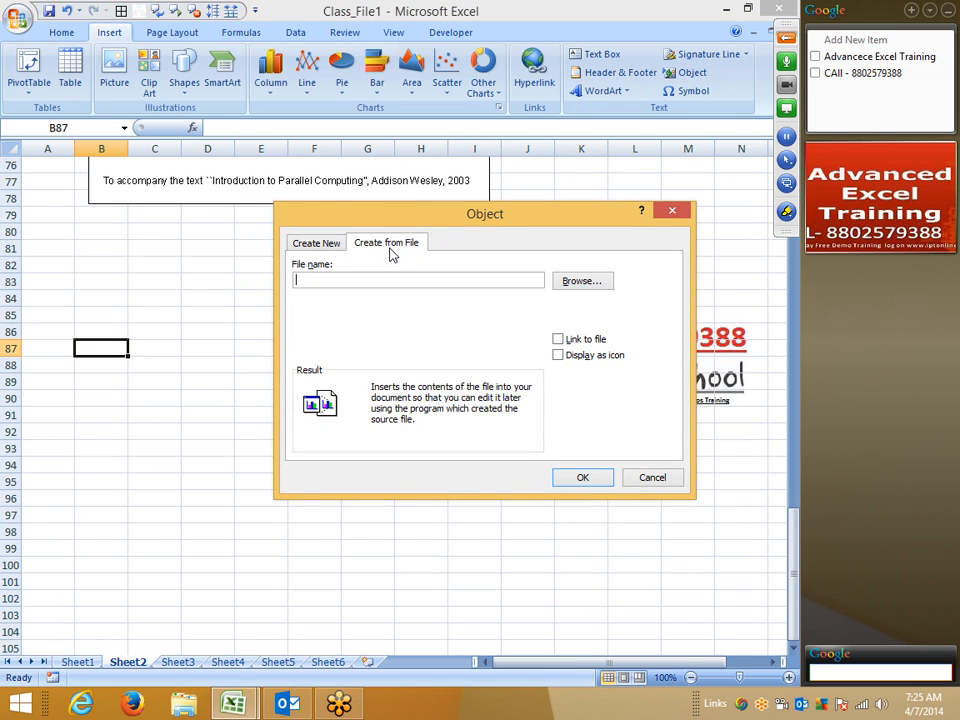
click(316, 244)
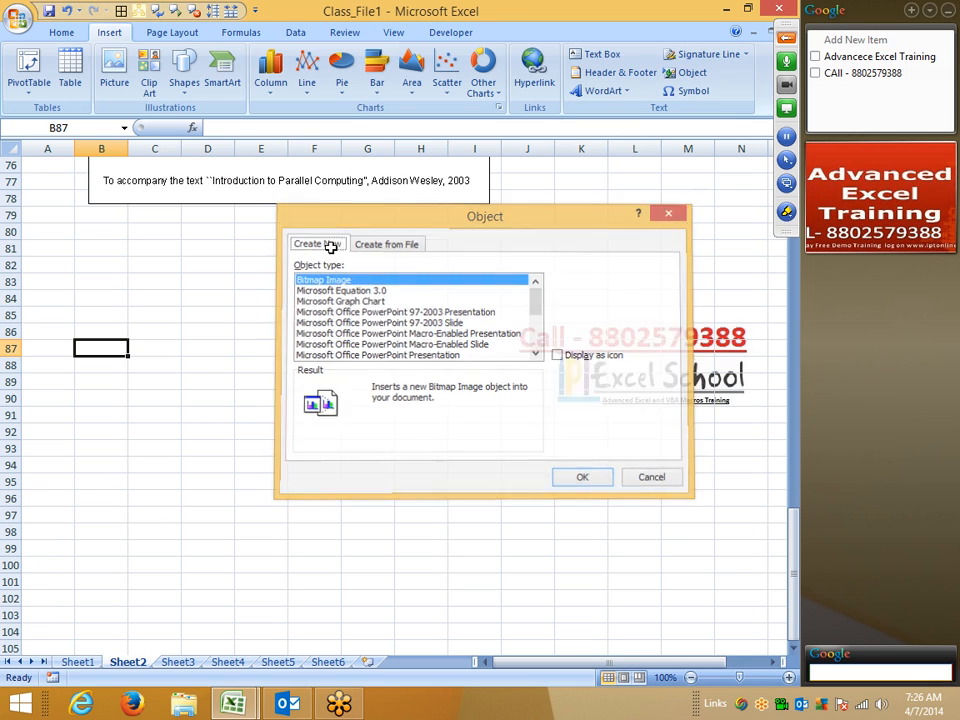
key(Escape)
click(683, 100)
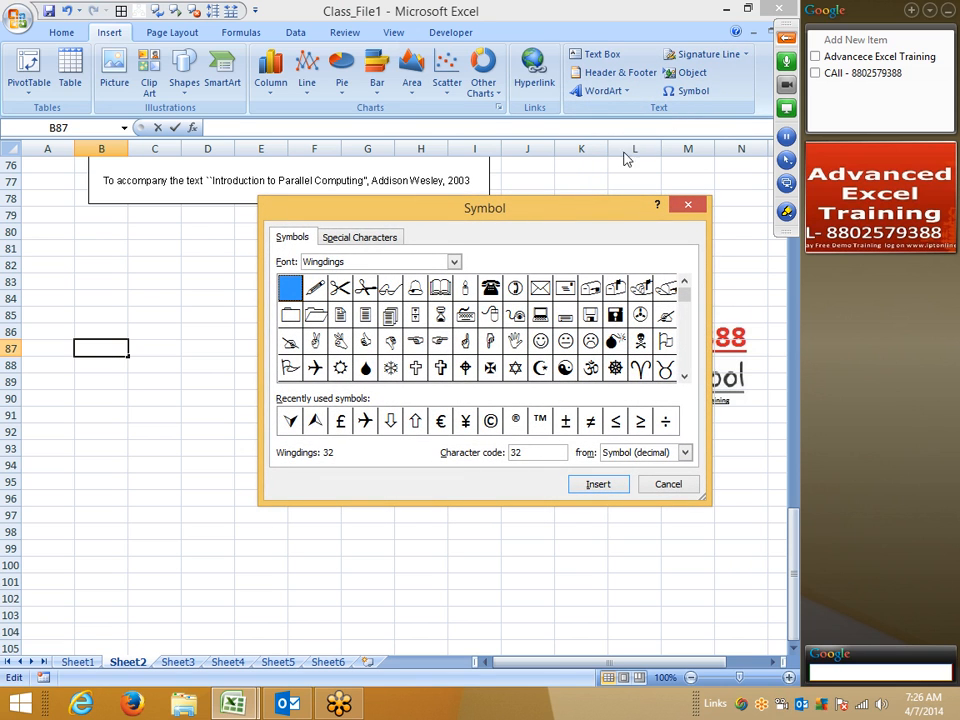
key(Escape)
Step: Close the Symbol dialog, switch to the Class_File workbook and look through its sheets from Sheet1 to Sheet8
mouse_move(233, 704)
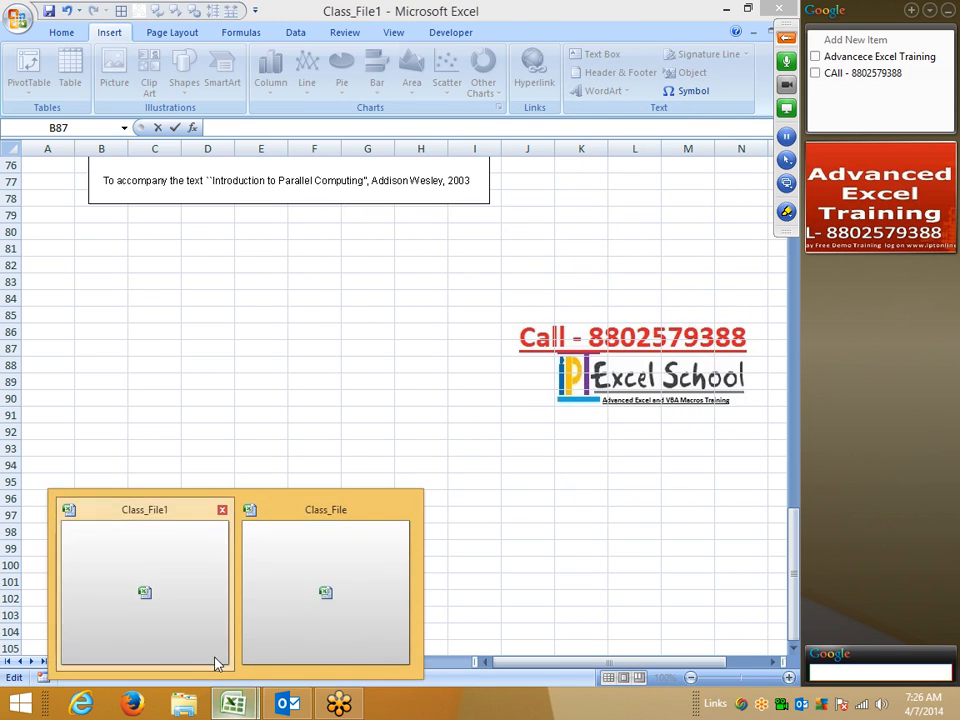
click(189, 636)
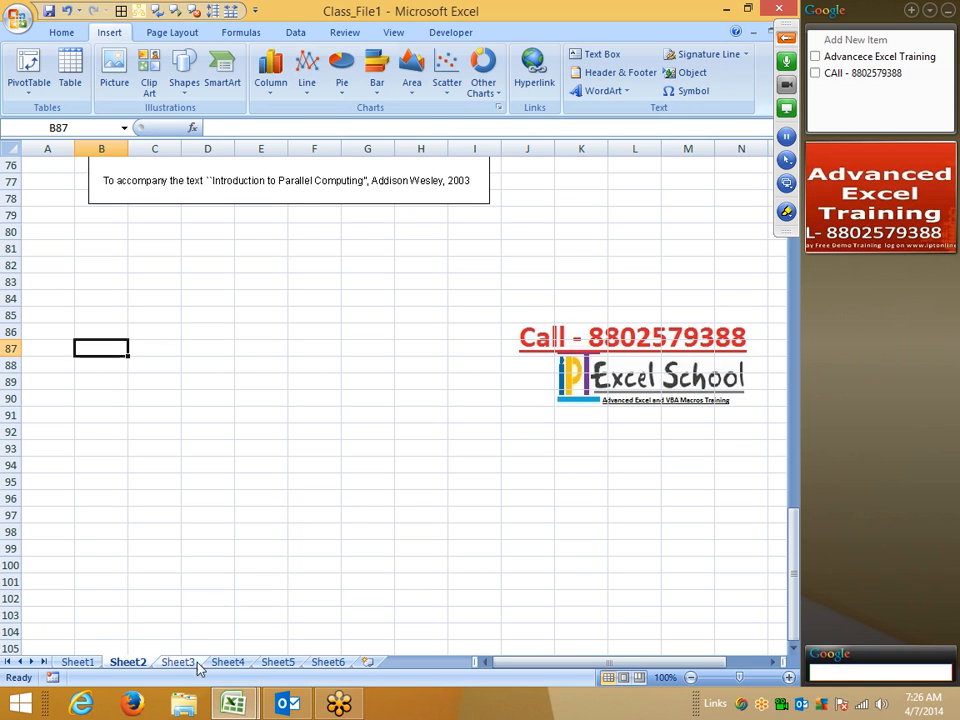
mouse_move(233, 704)
click(287, 638)
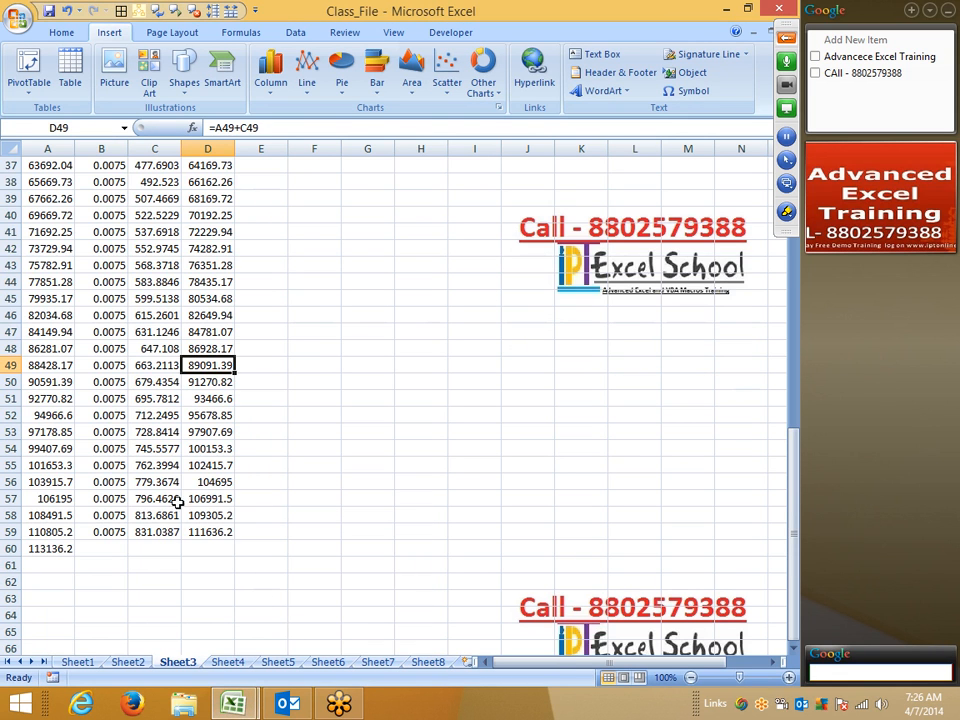
click(79, 662)
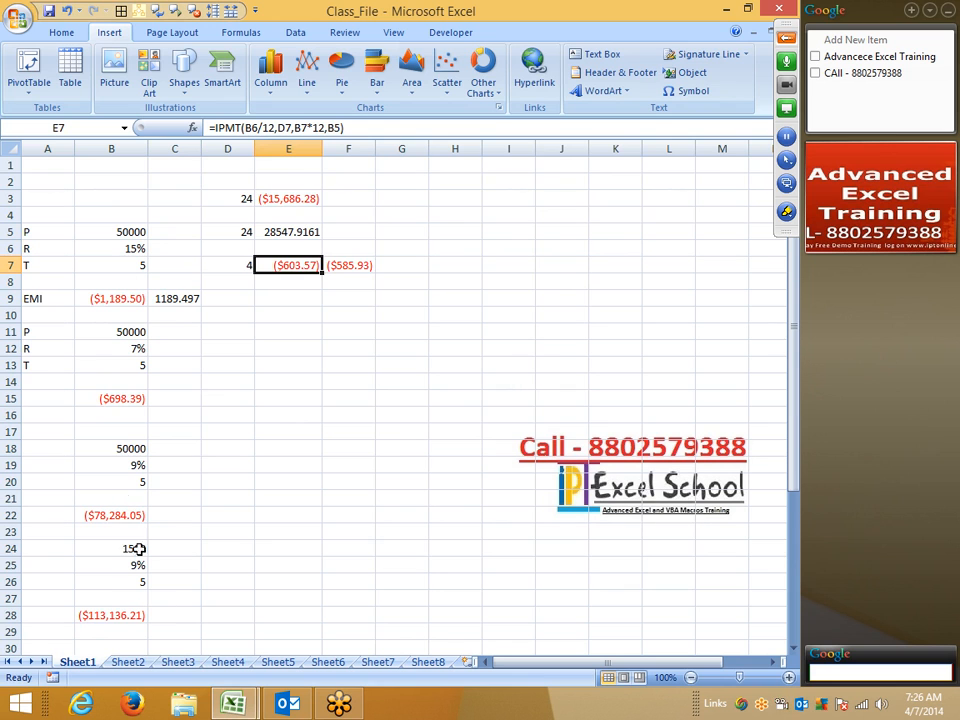
key(ctrl+Page_Down)
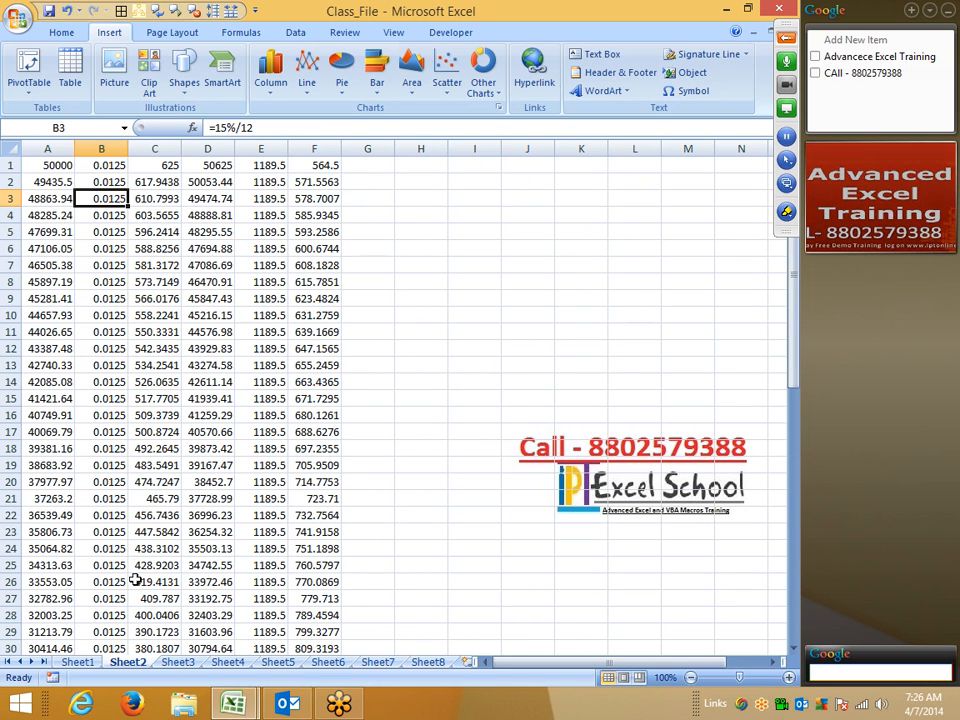
click(178, 662)
click(228, 663)
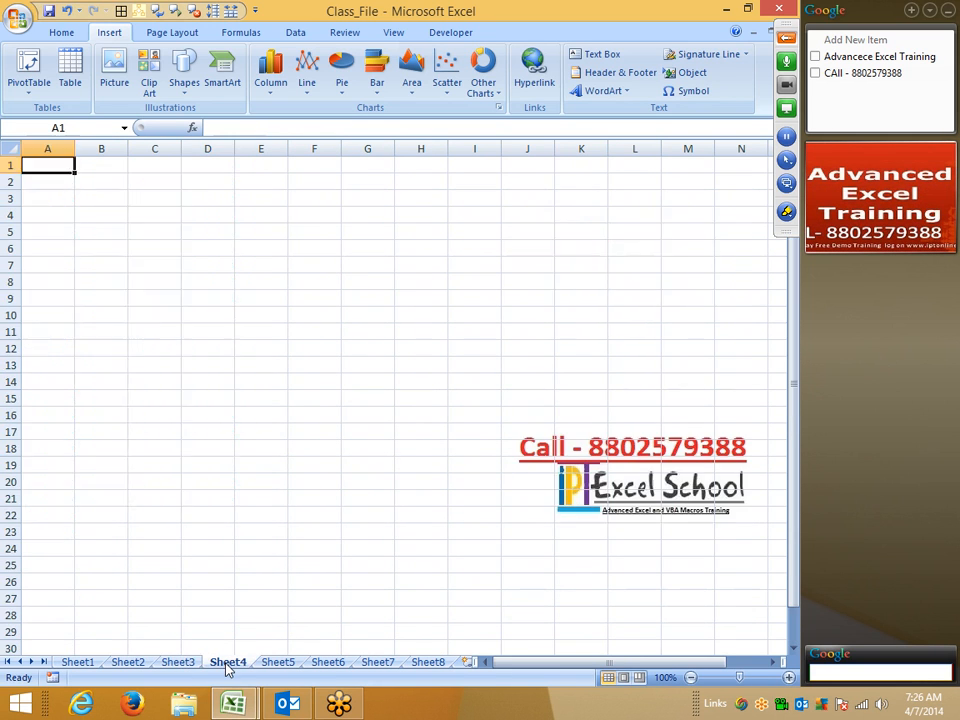
click(270, 664)
click(326, 664)
click(370, 664)
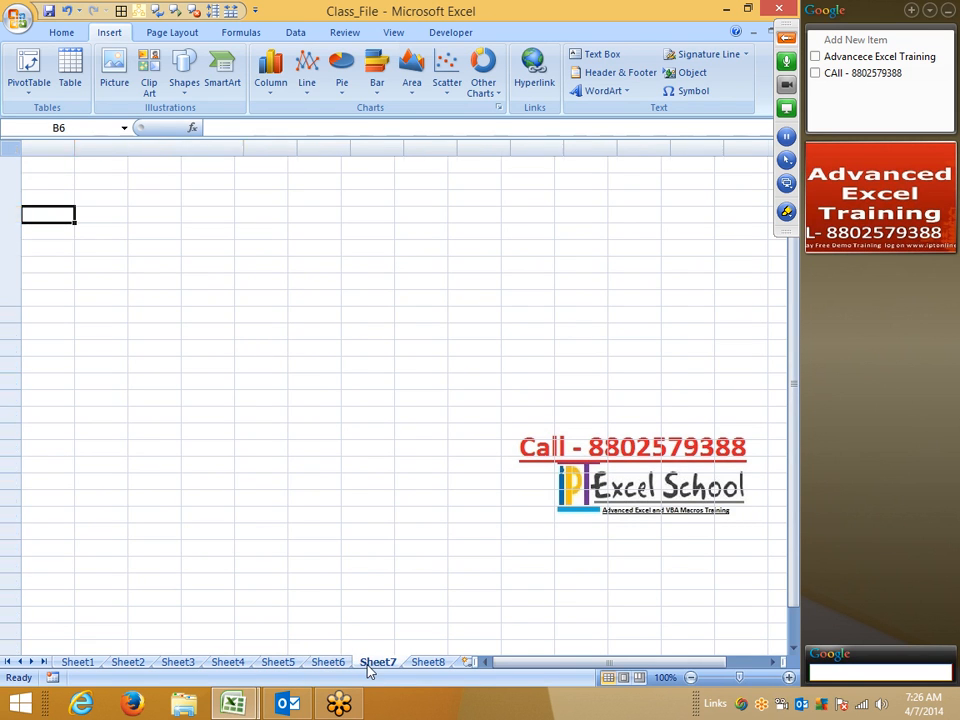
click(422, 664)
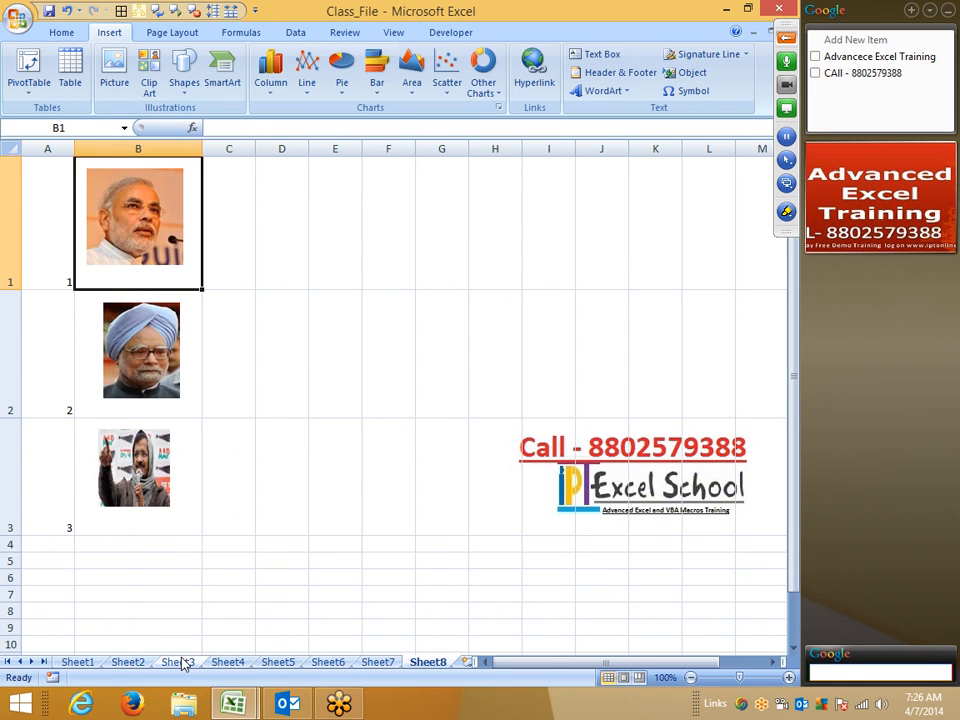
Step: Review the loan schedule rows on Sheet2 and look again at Sheet1, Sheet3 and Sheet4
click(130, 664)
scroll(128, 548, down, 3)
scroll(128, 549, up, 3)
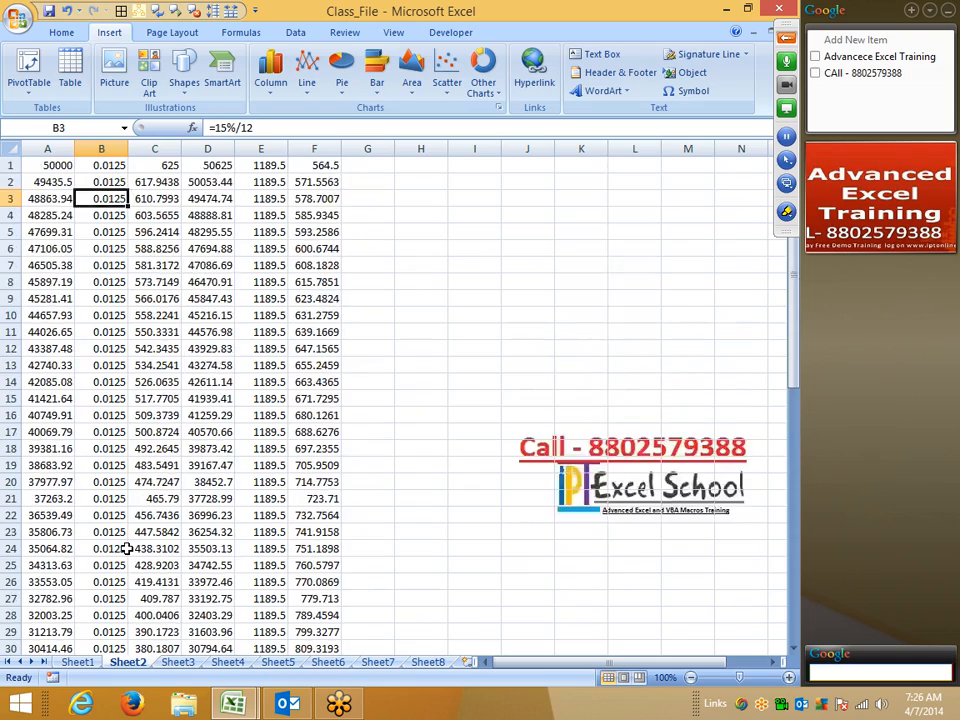
scroll(127, 549, down, 5)
scroll(128, 548, down, 5)
scroll(128, 548, up, 10)
click(78, 664)
click(127, 664)
click(185, 664)
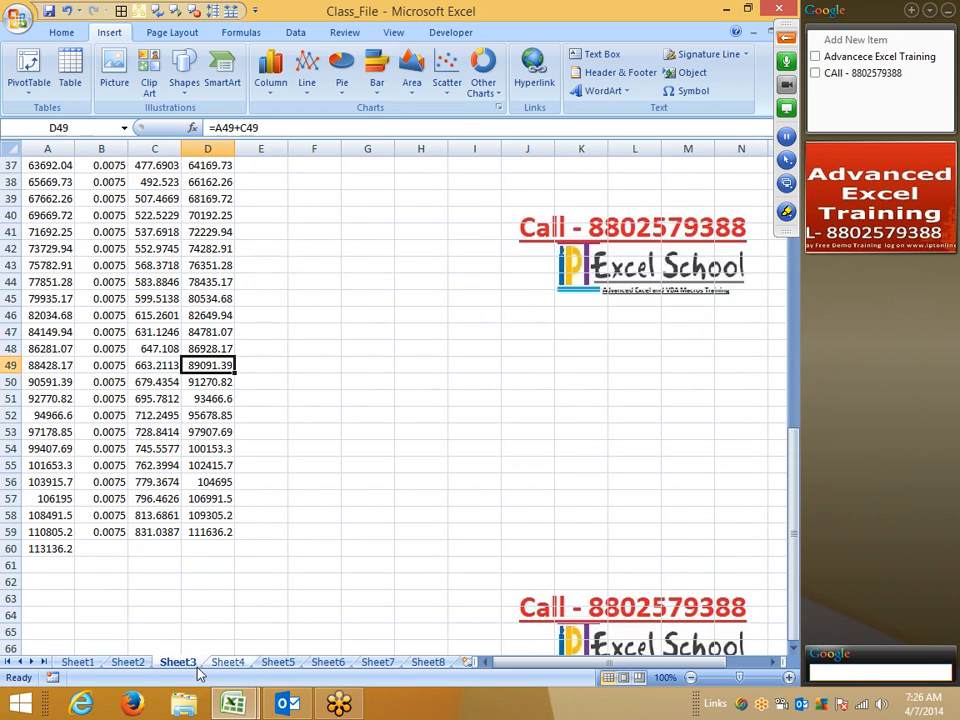
click(230, 664)
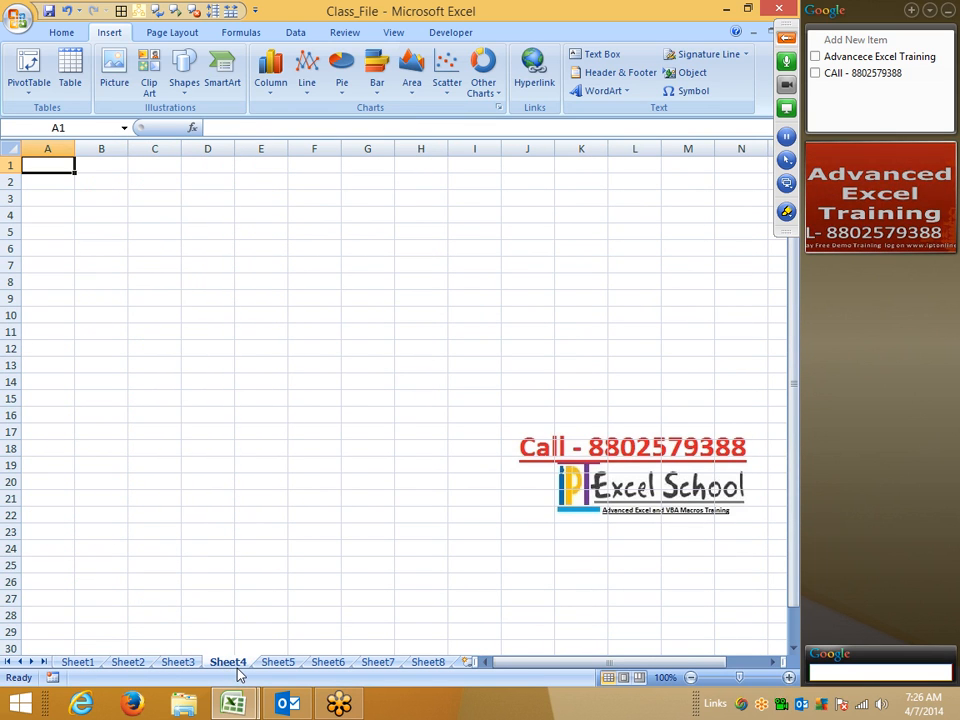
Step: Return to Class_File1 and review the embedded presentation's Picture and Protection settings in Format Object, changing nothing
key(alt+Tab)
scroll(232, 652, up, 6)
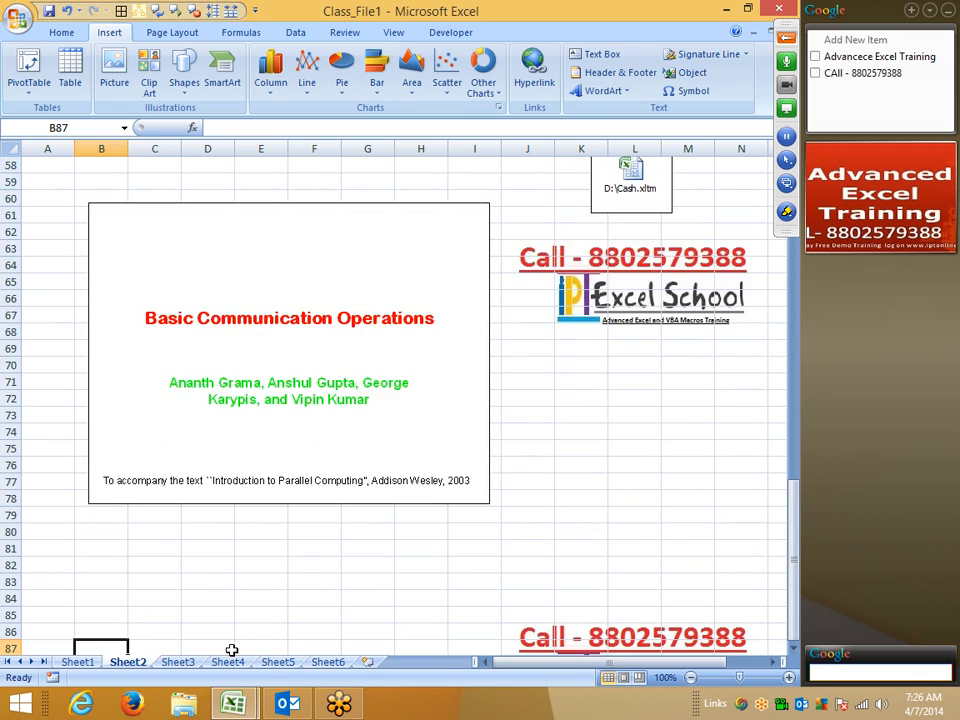
scroll(232, 651, up, 2)
scroll(232, 650, down, 1)
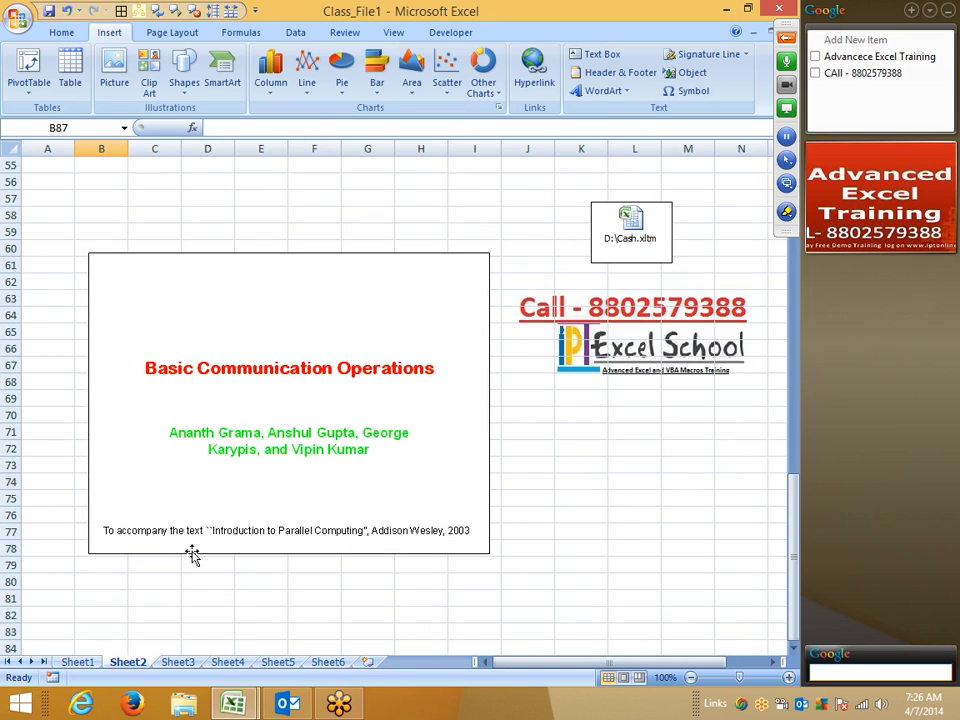
click(192, 553)
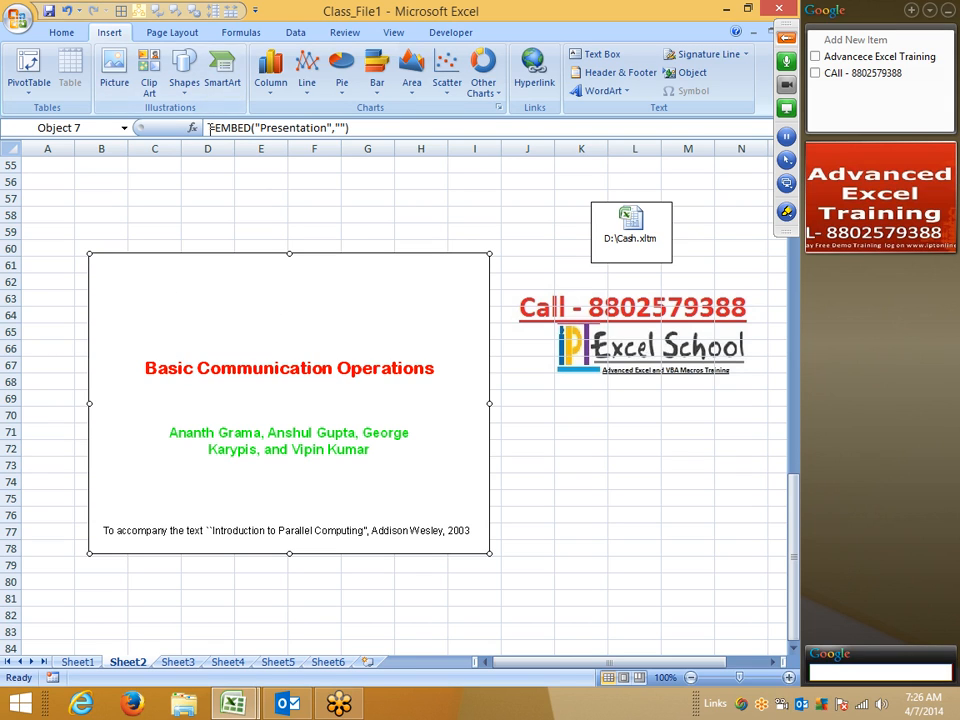
right_click(152, 273)
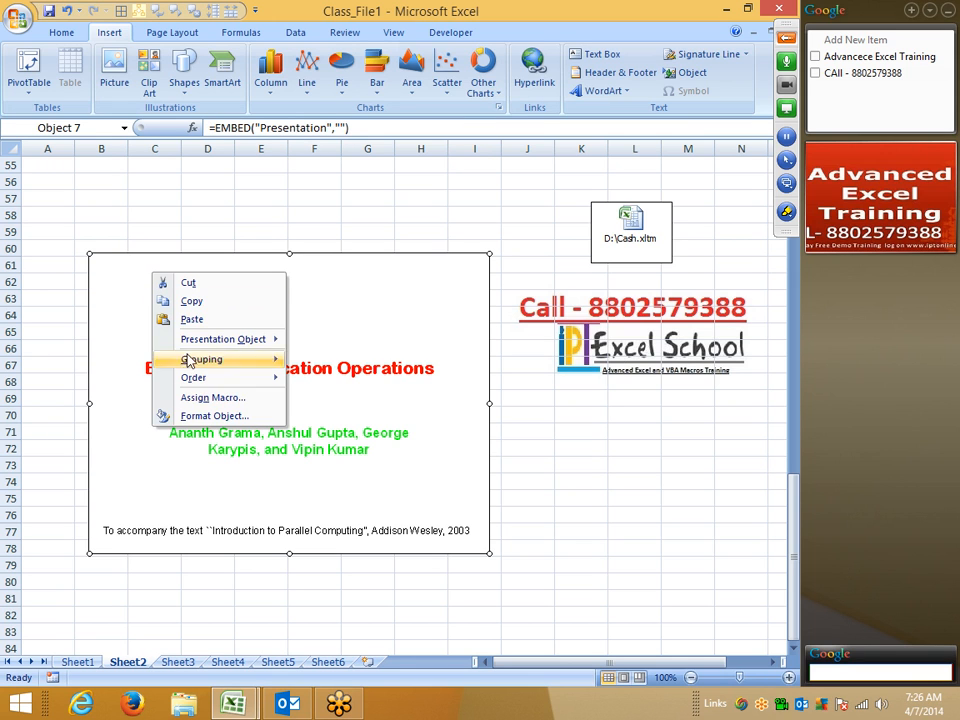
click(212, 416)
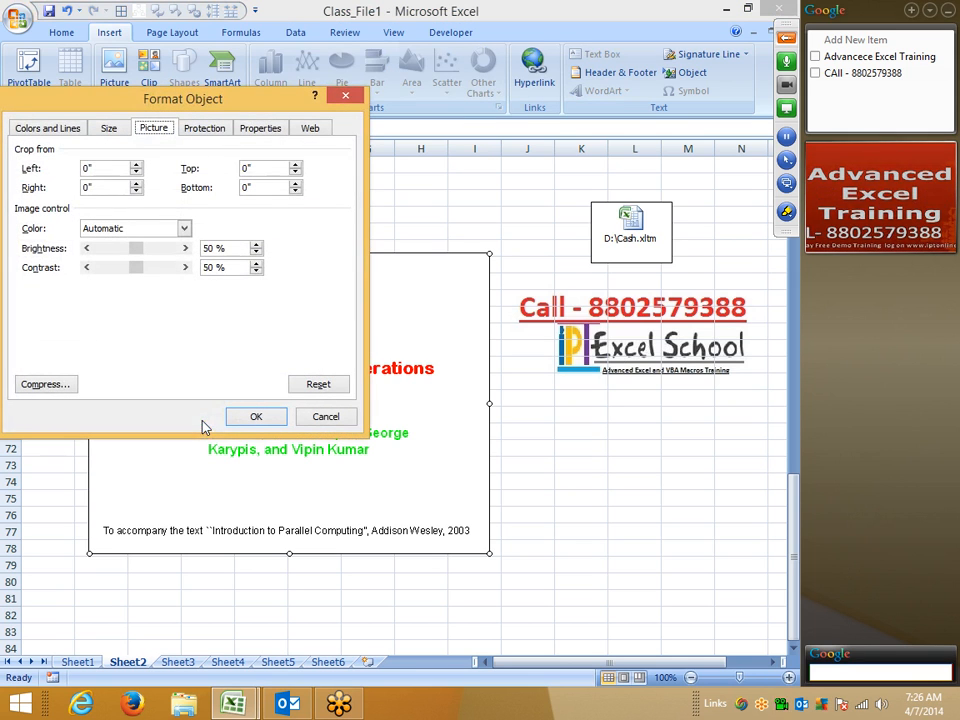
click(208, 129)
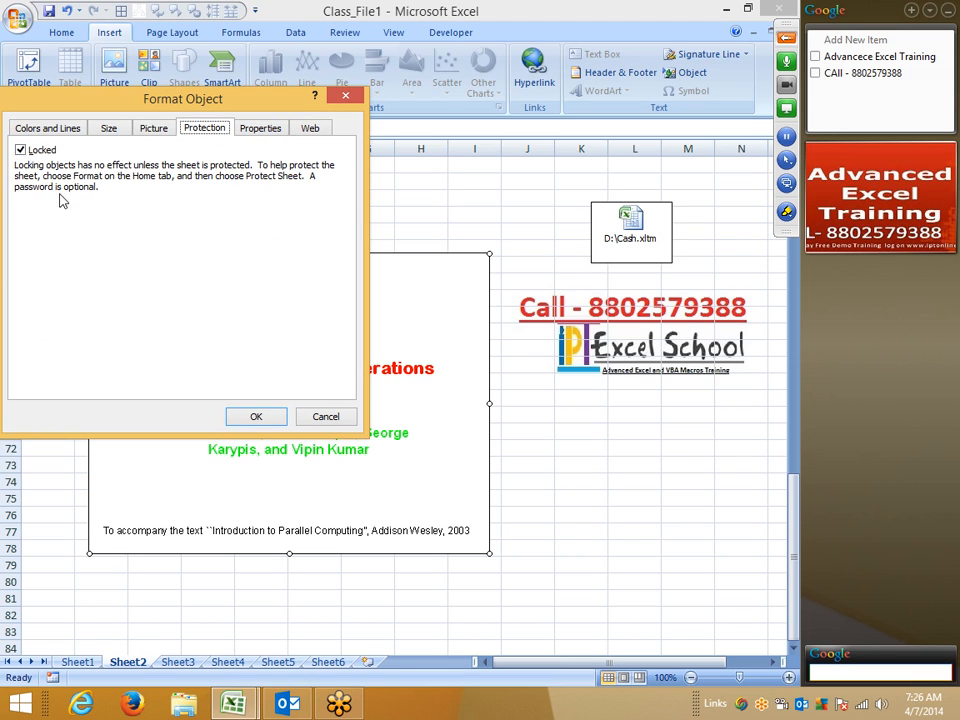
key(Escape)
Step: Deselect the embedded presentation at B60:I78 and select it again to examine its EMBED formula
click(190, 165)
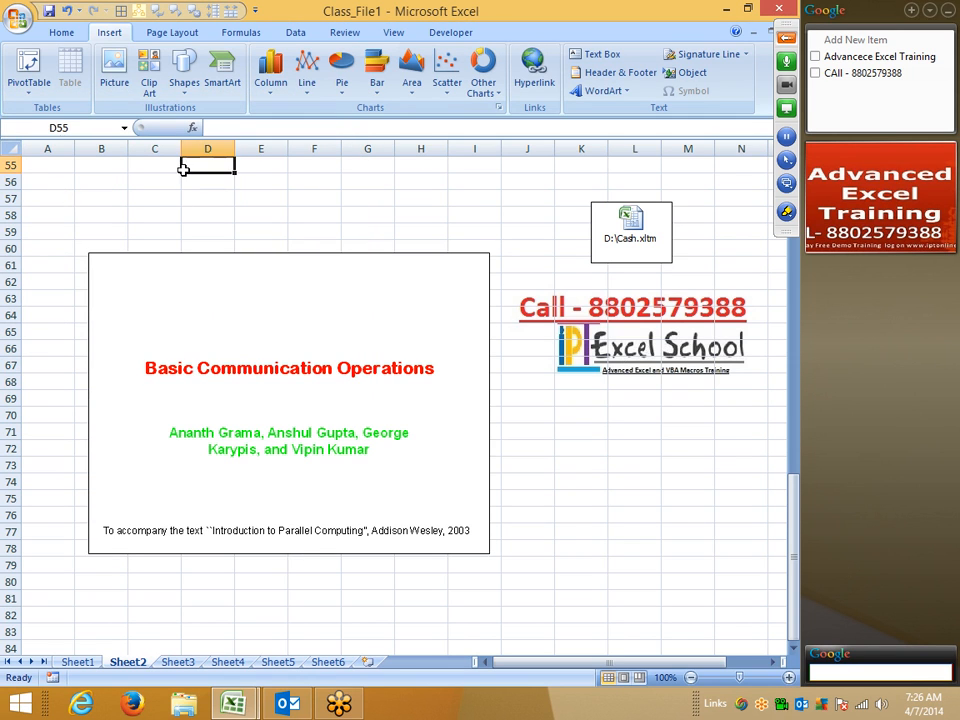
click(110, 214)
click(119, 264)
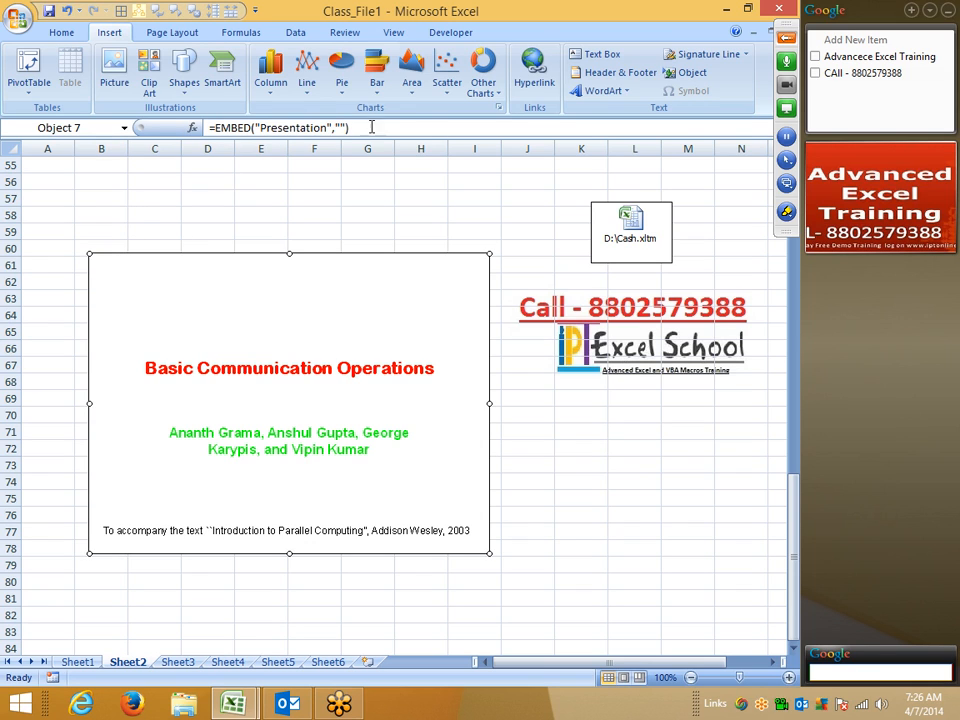
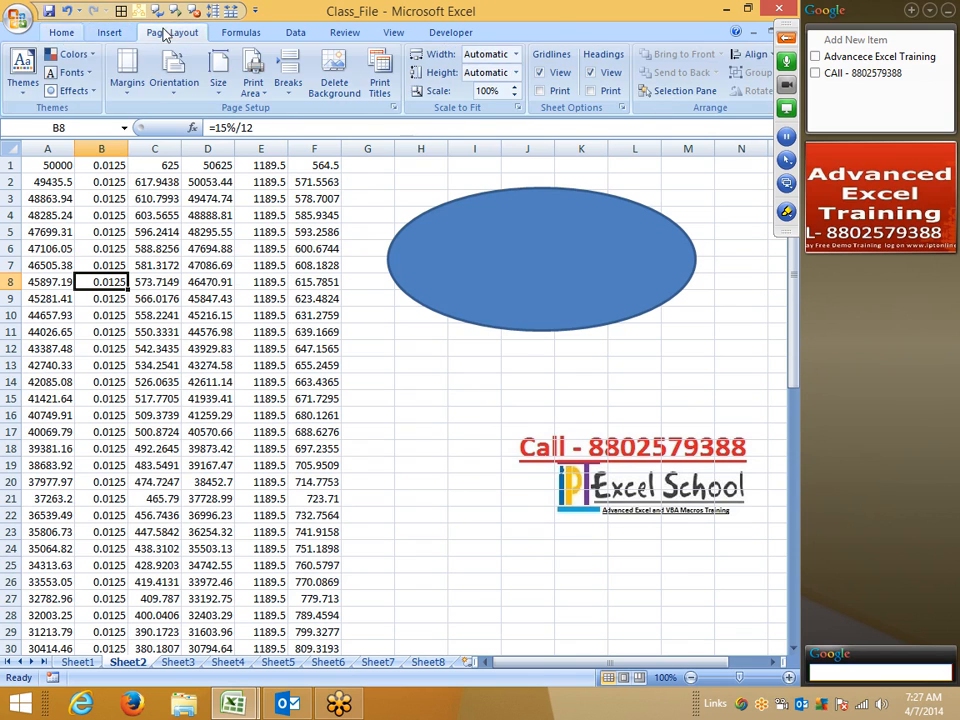
Step: Preview the built-in theme colors on the ellipse in Class_File's Sheet2 without applying any
click(72, 55)
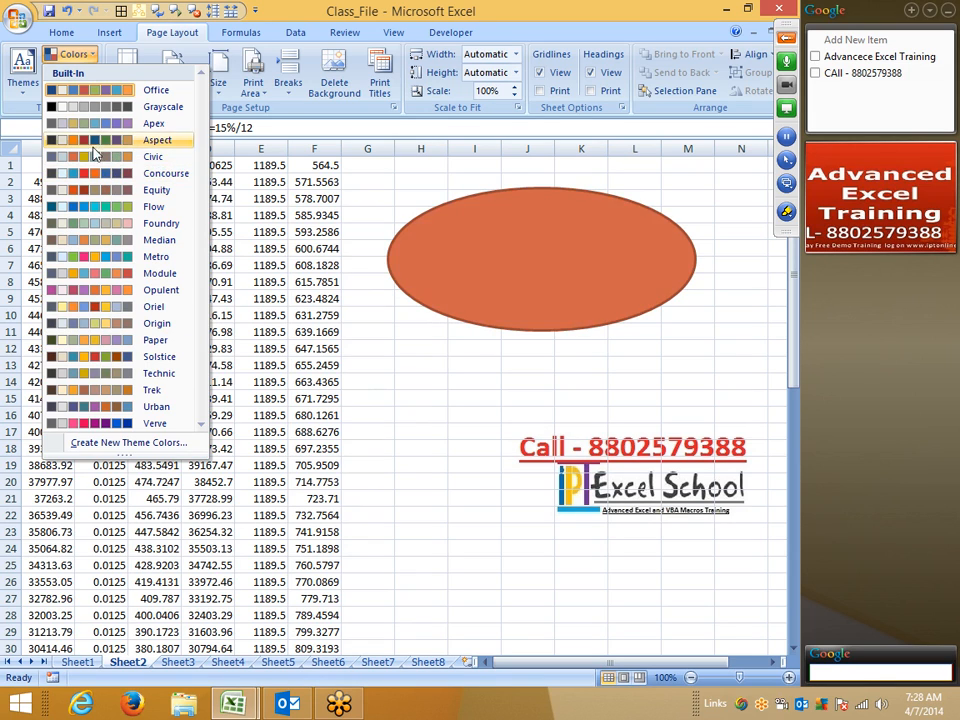
click(226, 200)
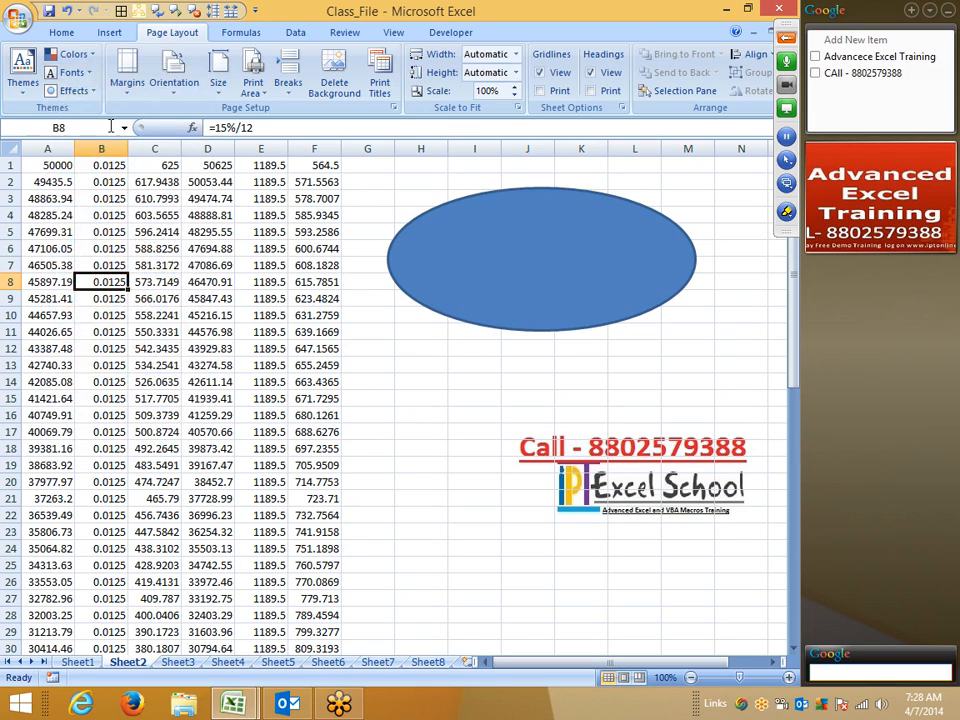
Step: Apply the built-in Apex theme colors to the workbook
click(72, 73)
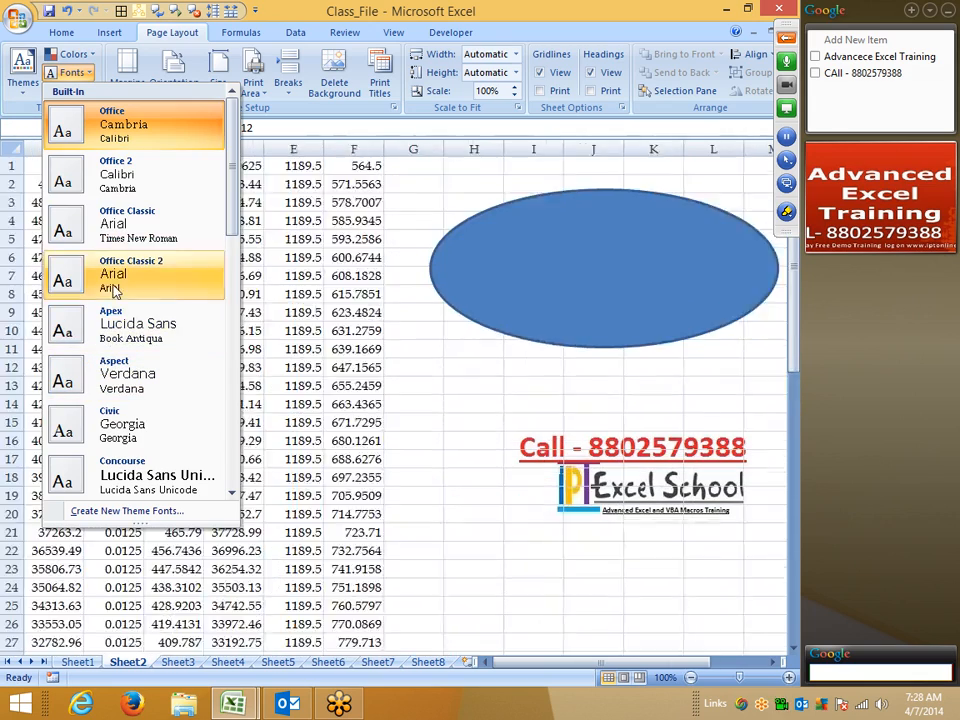
click(301, 252)
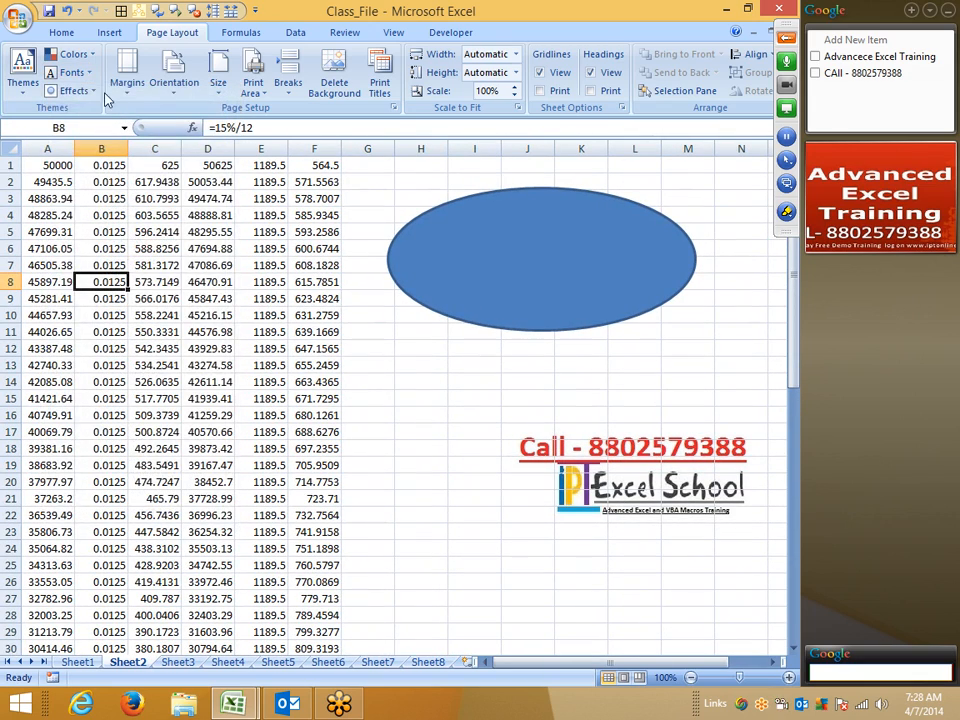
click(72, 54)
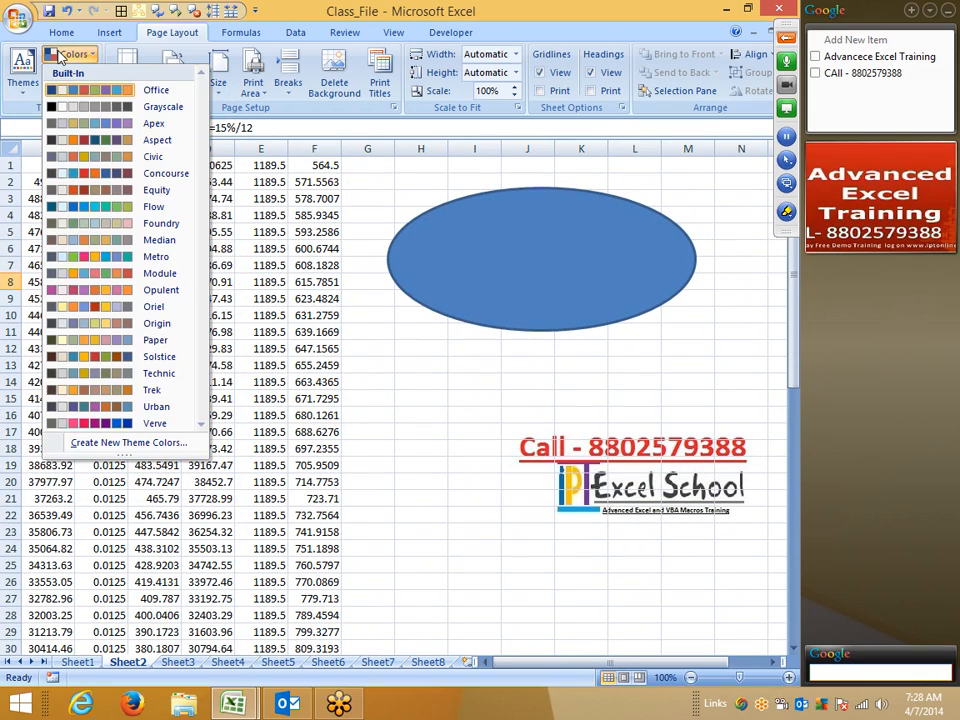
click(80, 124)
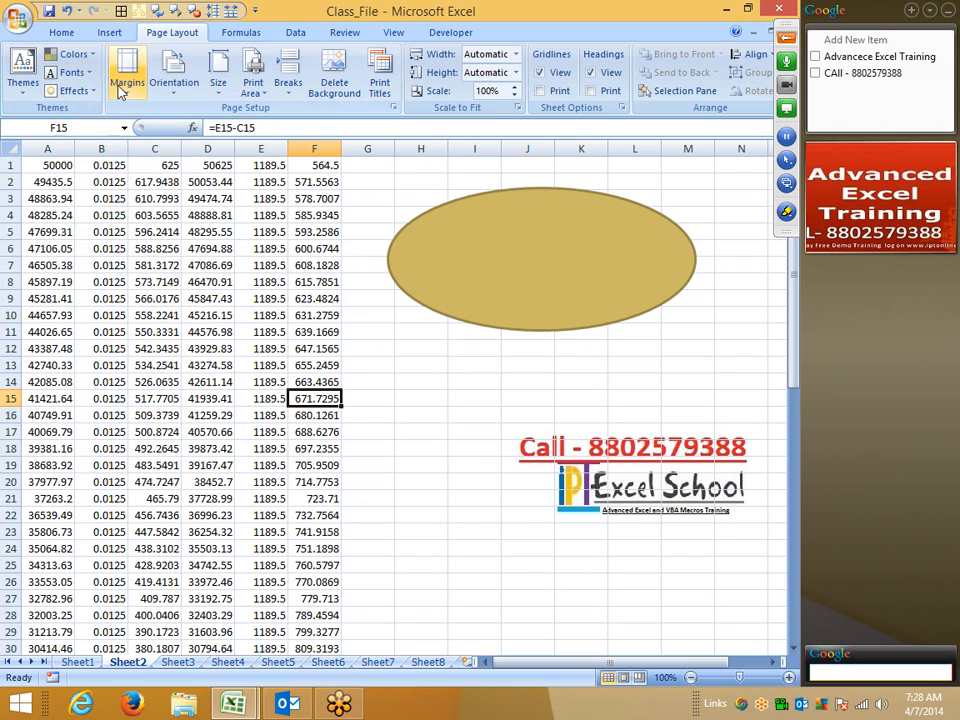
Step: Draw an upright rectangle shape about 2.77" high and 1.24" wide below the ellipse on Sheet2
click(108, 32)
click(184, 70)
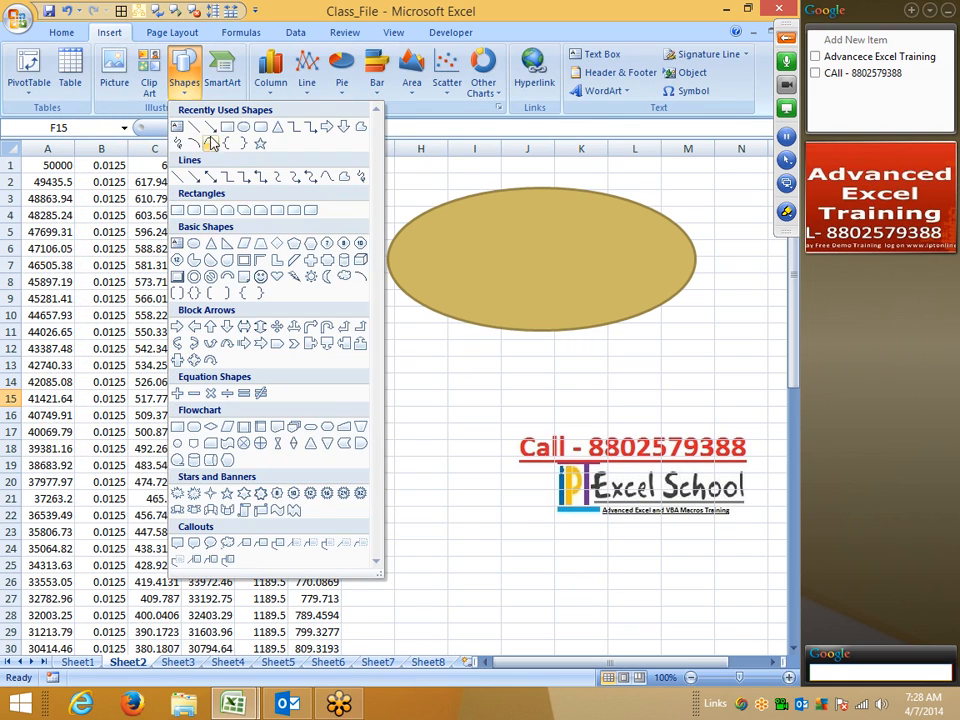
click(230, 190)
drag(391, 370, 491, 591)
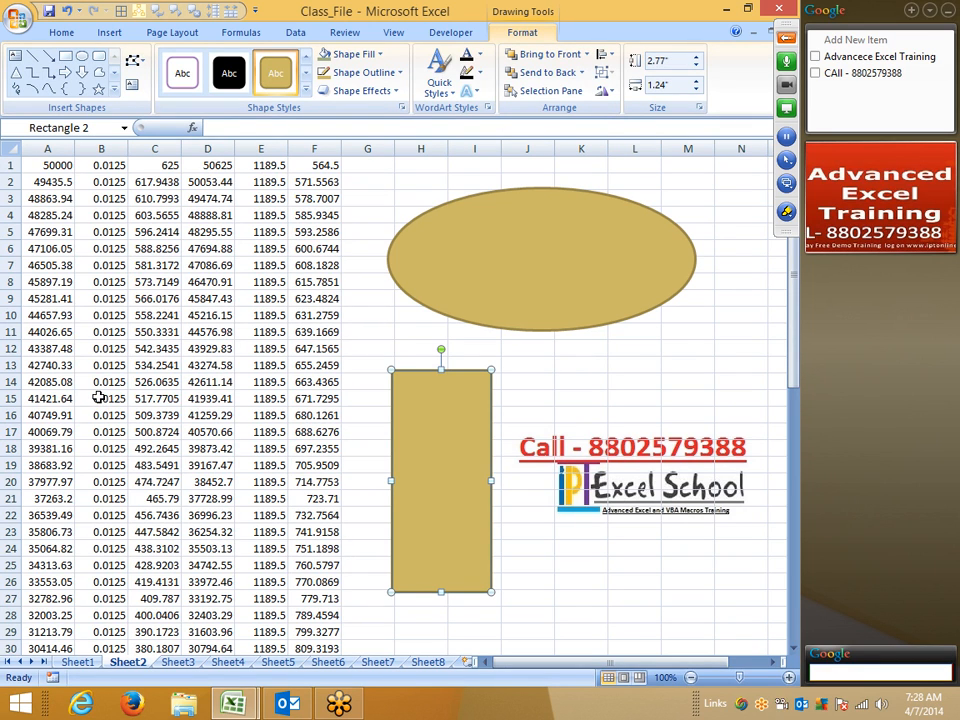
click(89, 349)
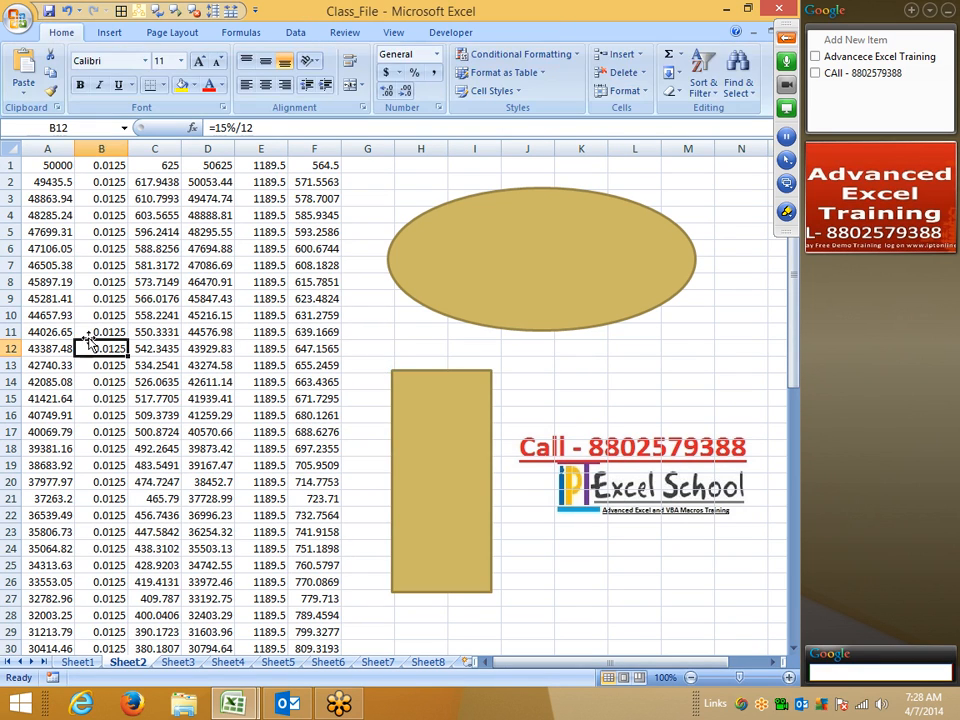
click(108, 32)
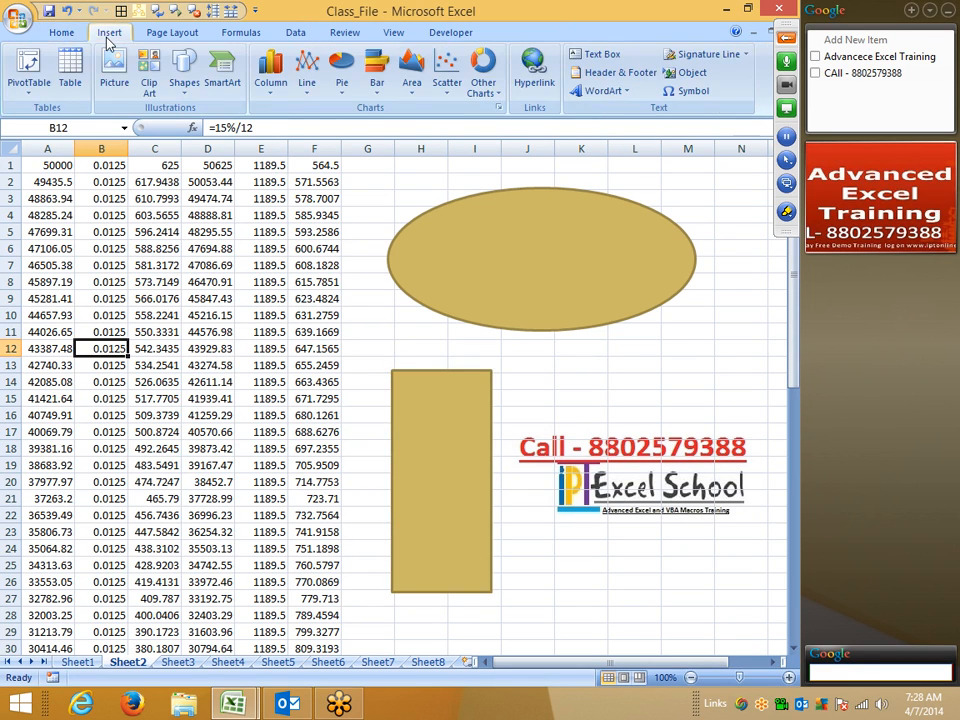
click(160, 32)
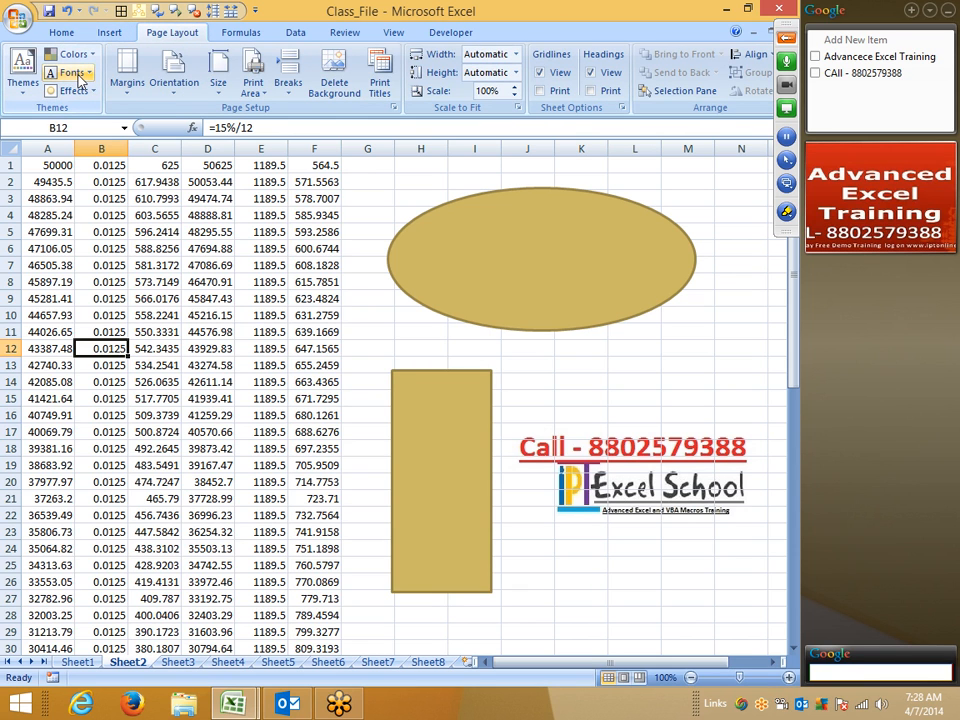
click(76, 76)
click(368, 148)
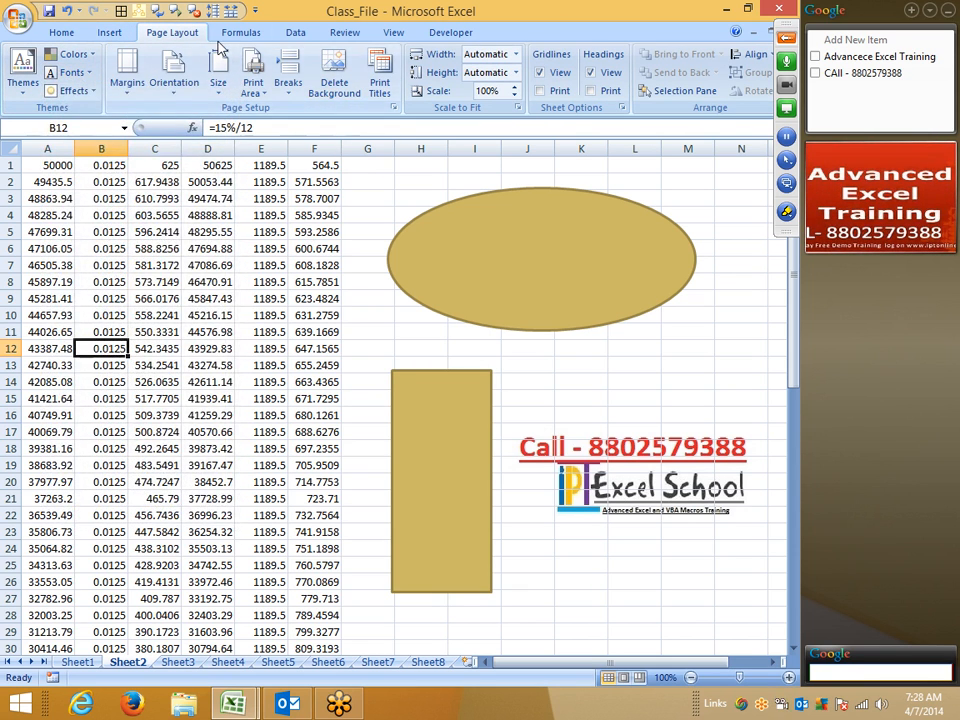
Step: Insert a WordArt object in the olive-green outlined style, keeping its placeholder text
click(115, 33)
click(618, 91)
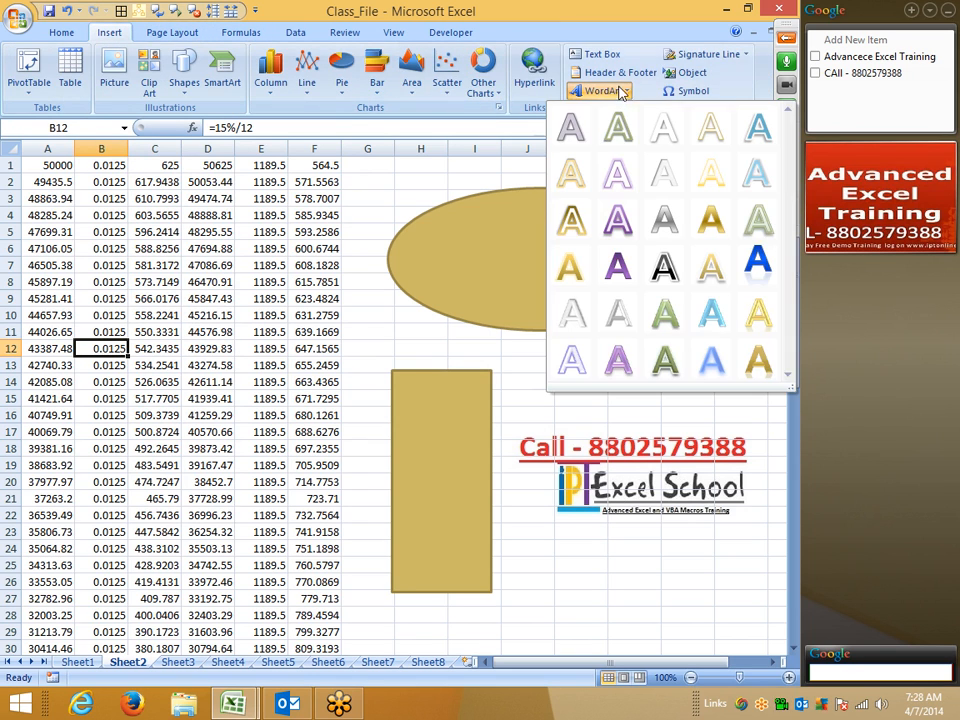
click(618, 128)
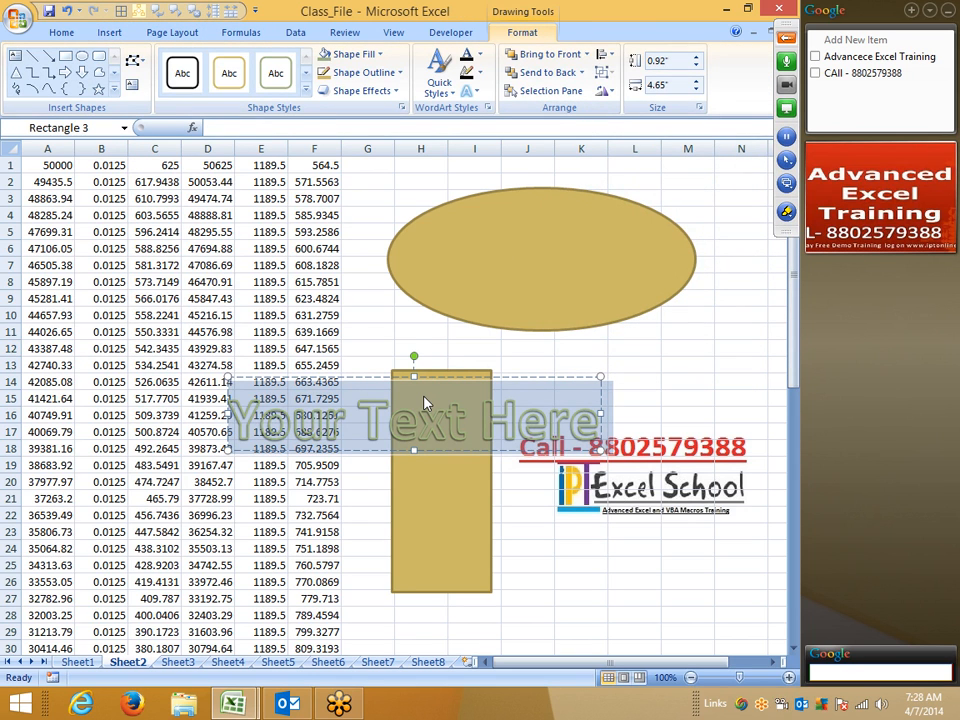
Step: Examine how the built-in theme fonts and theme effects look on the sheet's data, shapes and WordArt
click(109, 32)
click(172, 32)
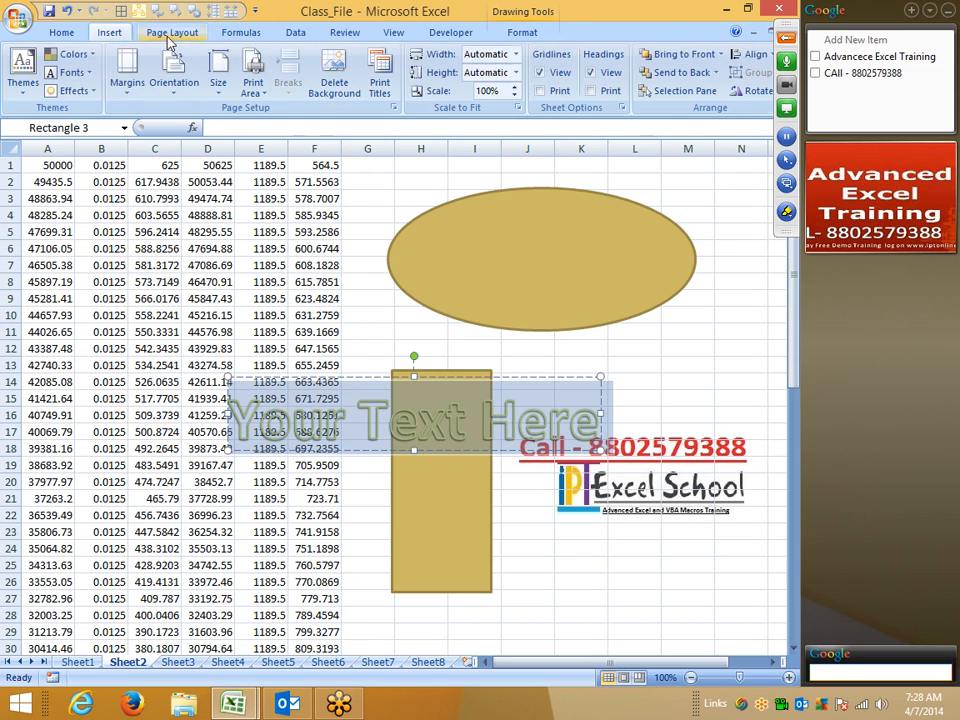
click(72, 72)
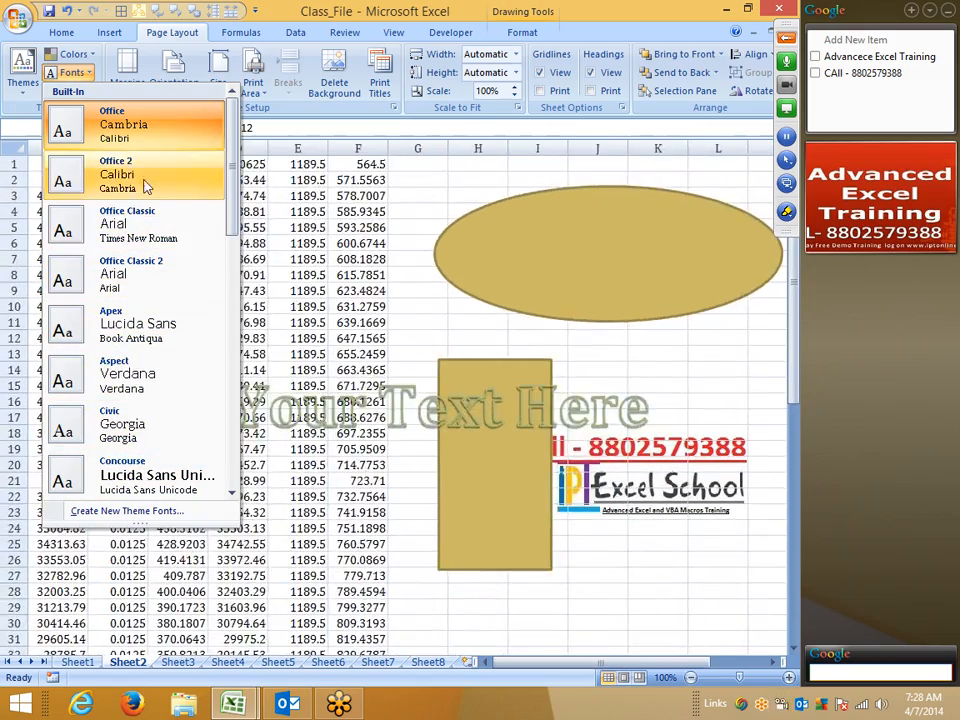
click(339, 223)
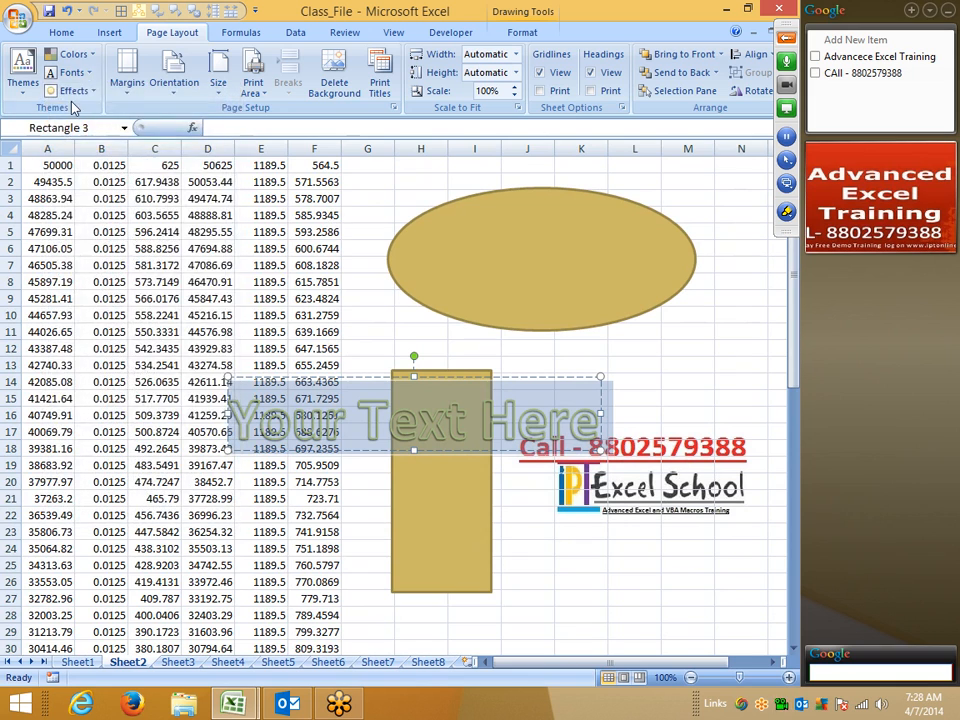
click(73, 90)
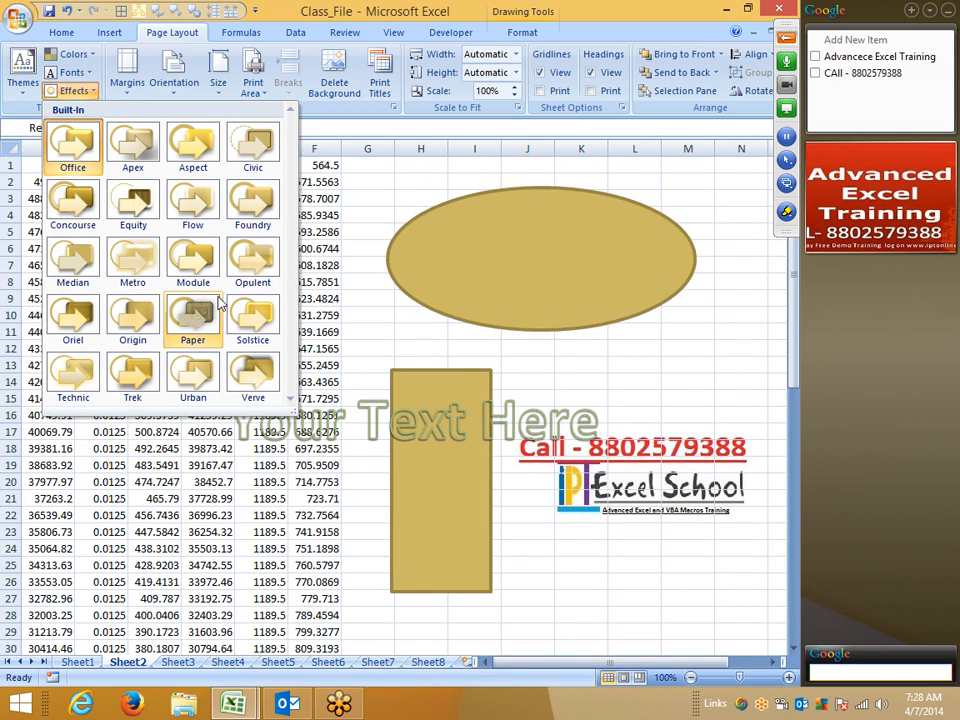
click(135, 195)
click(131, 252)
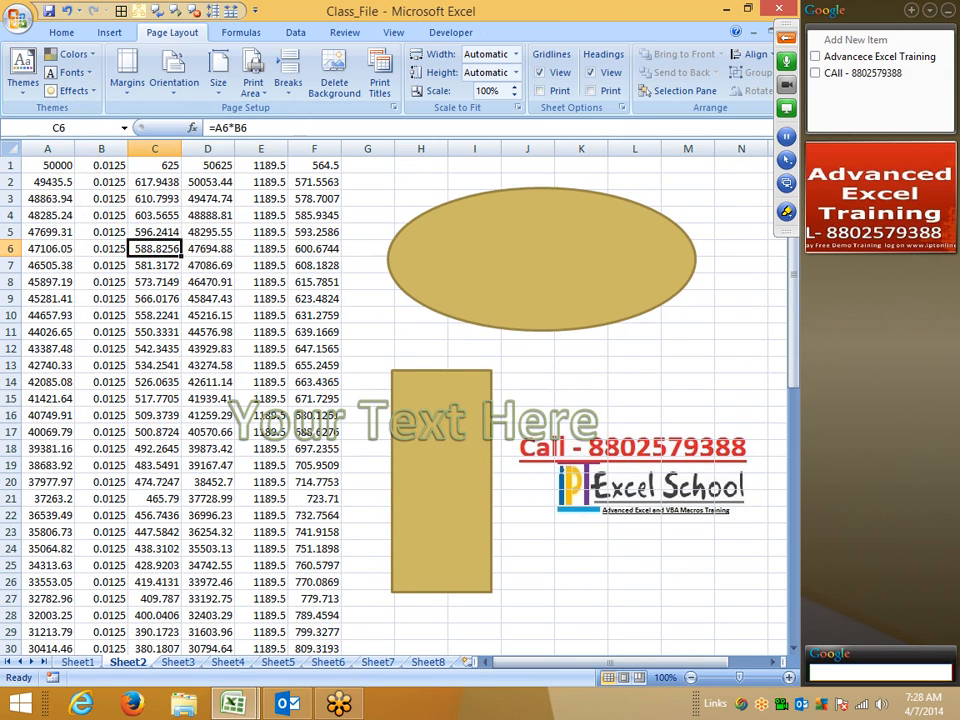
click(452, 487)
click(194, 327)
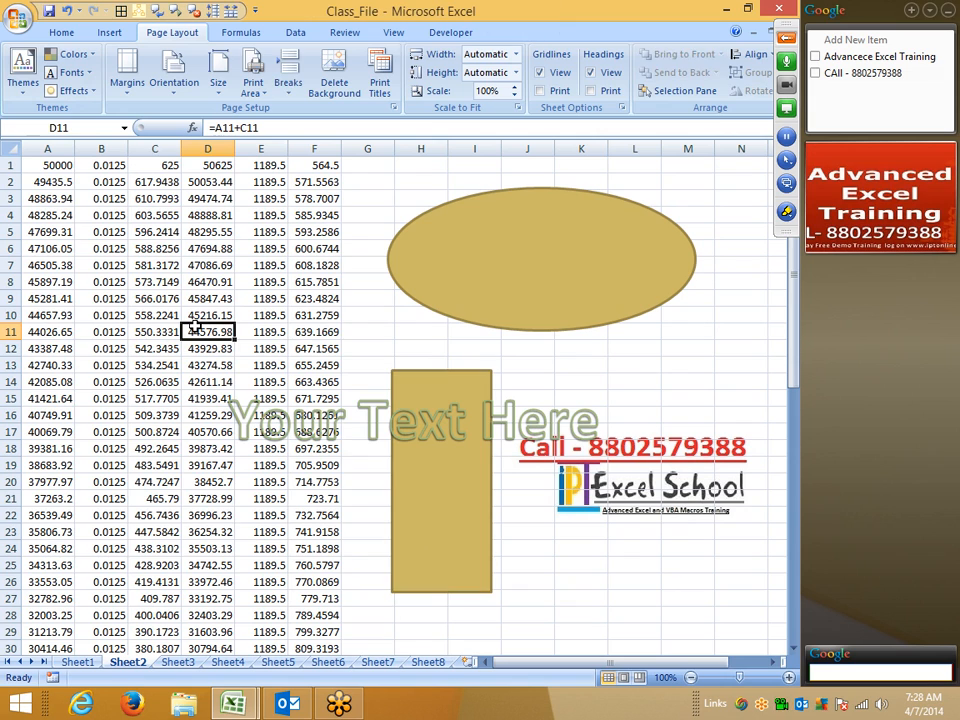
Step: Review the margin presets and the custom margin settings in Page Setup, leaving them as they are
click(133, 95)
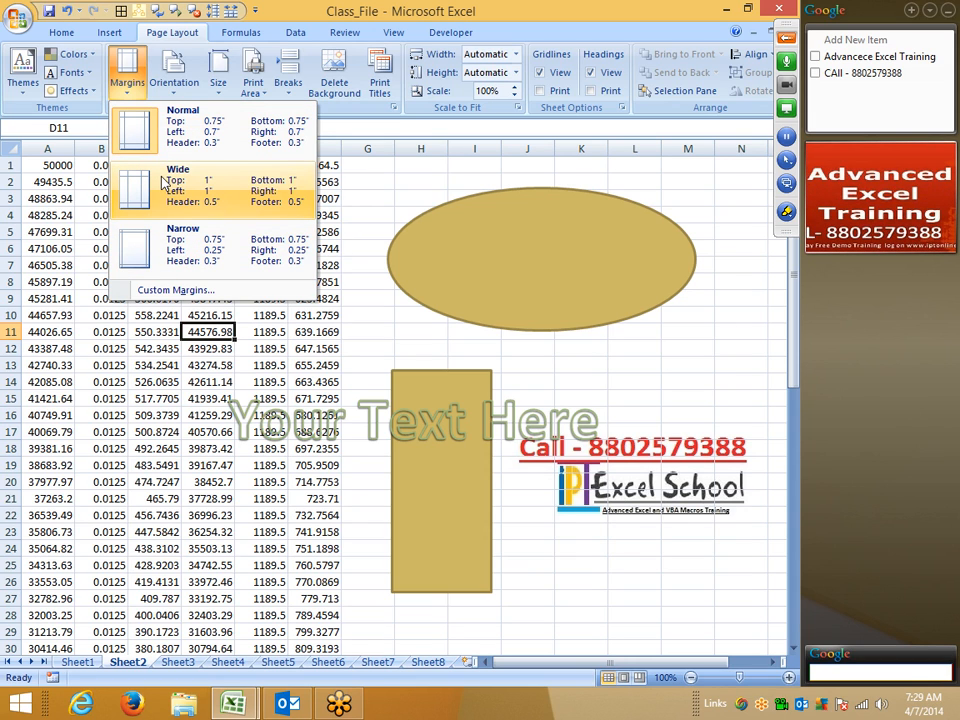
click(203, 294)
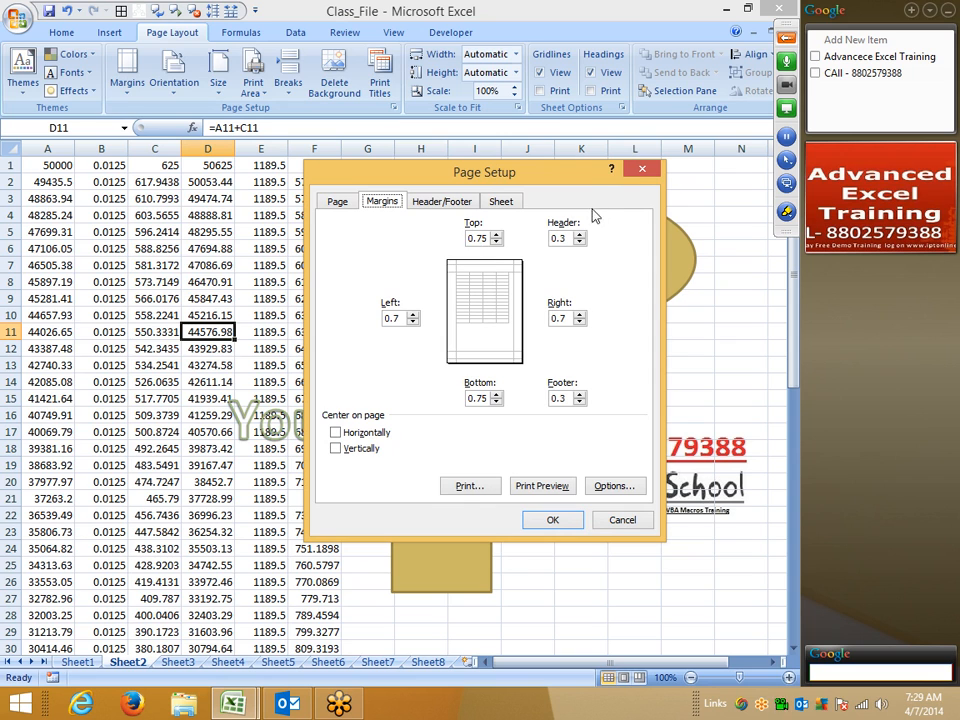
click(641, 172)
click(154, 215)
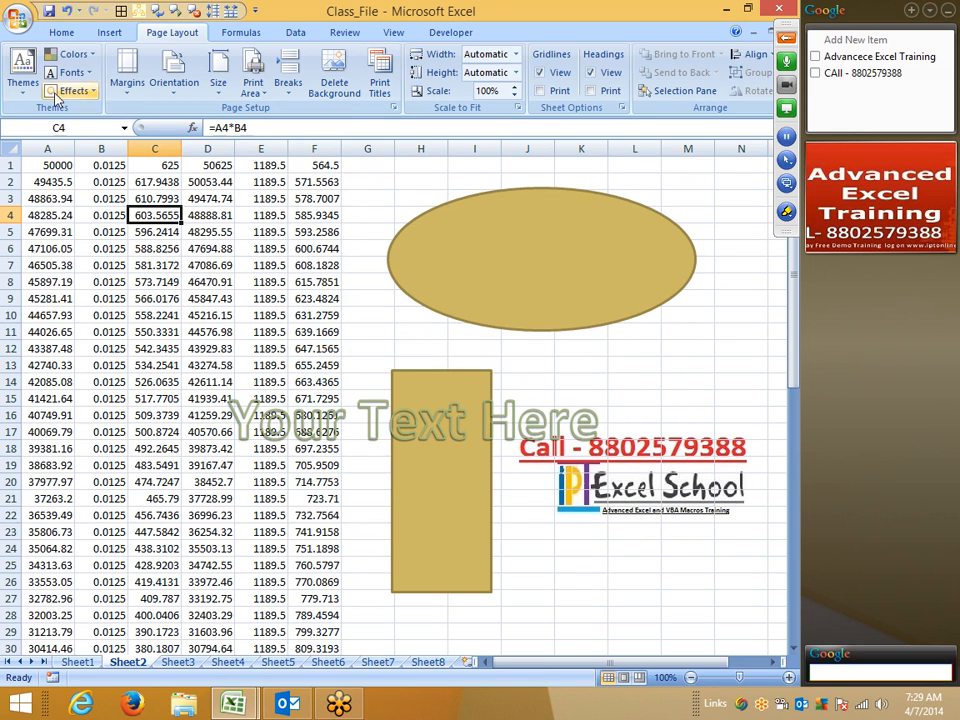
Step: Open the sheet in Print Preview, enlarge the page and display the margin guides
click(18, 22)
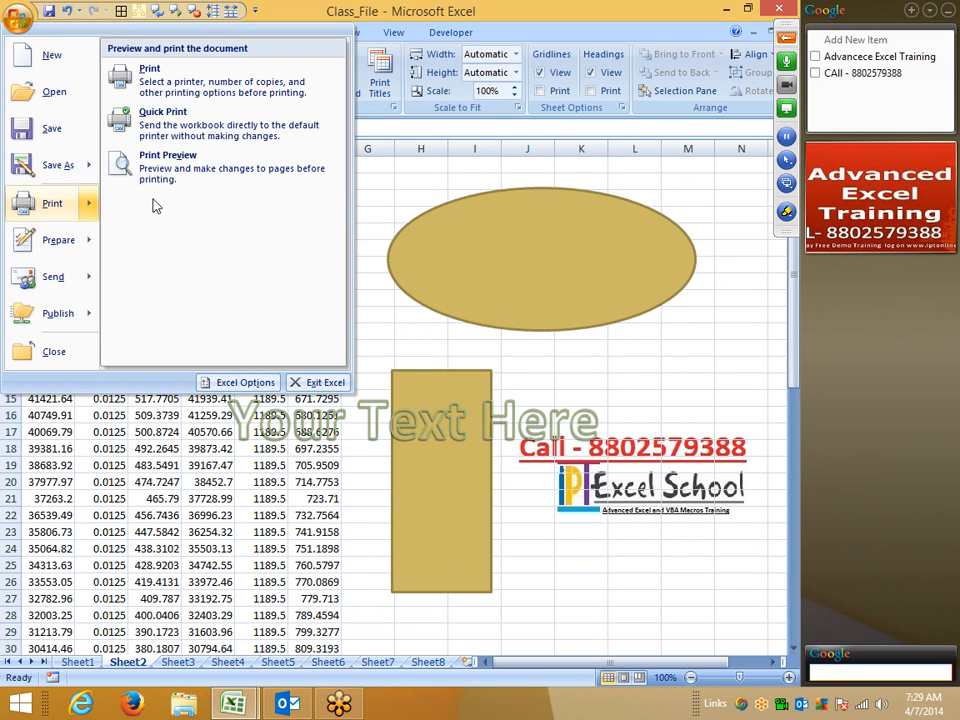
click(178, 176)
click(288, 246)
scroll(289, 248, up, 2)
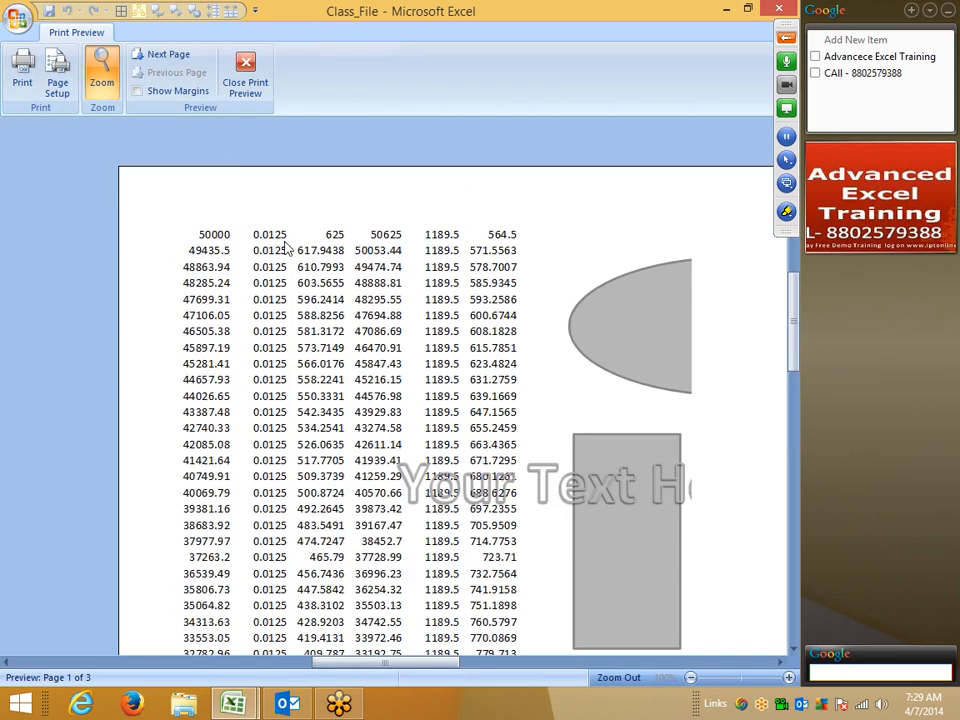
click(172, 91)
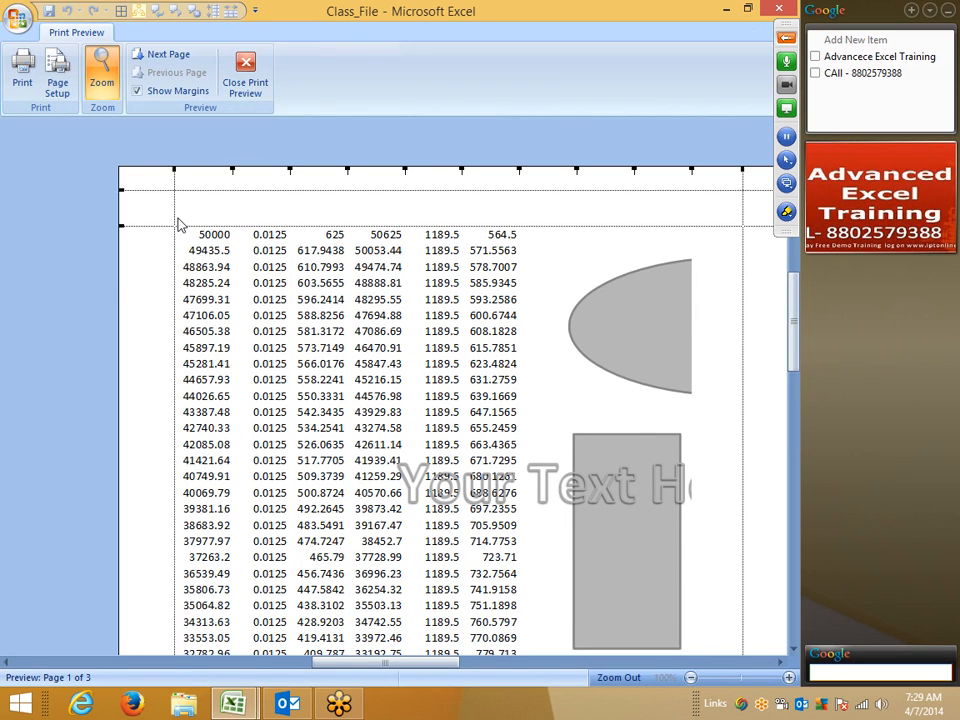
Step: Narrow the page's left margin to about 0.14" and its right margin to about 0.18" using the preview guides
drag(175, 216, 127, 219)
drag(430, 663, 594, 664)
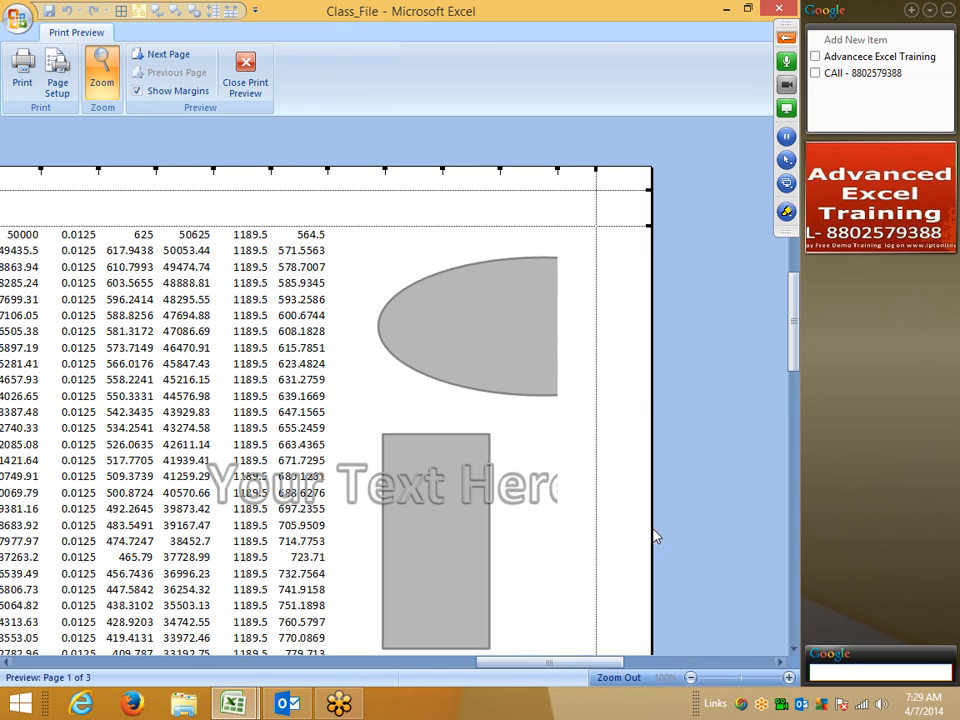
drag(597, 403, 639, 403)
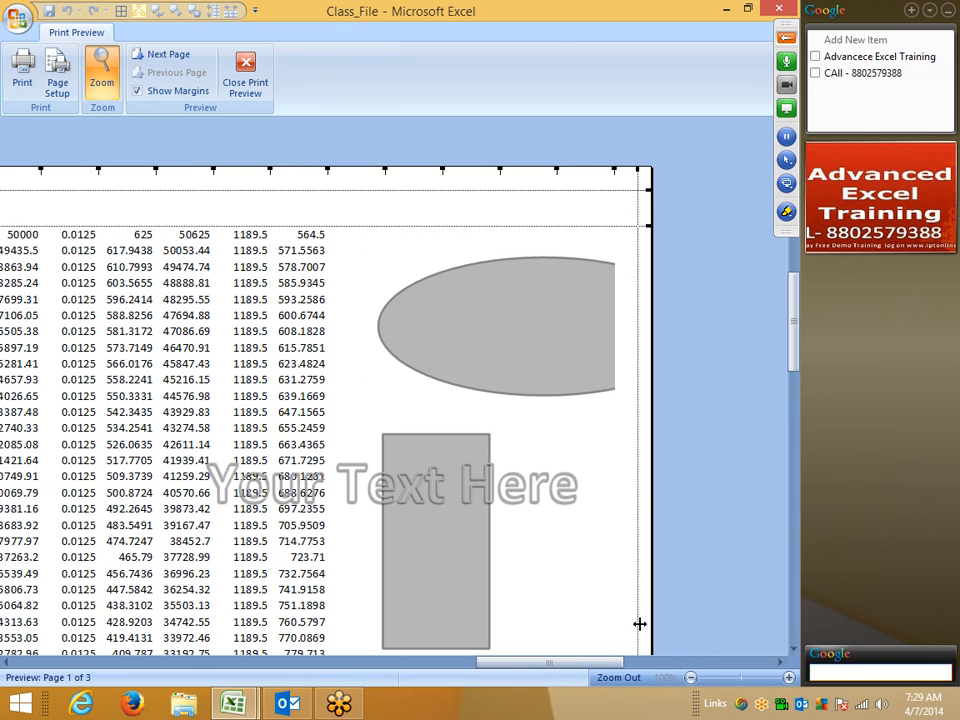
Step: Reduce the top margin to about 0.32" and the bottom margin to about 0.31" using the preview guides
drag(600, 663, 361, 664)
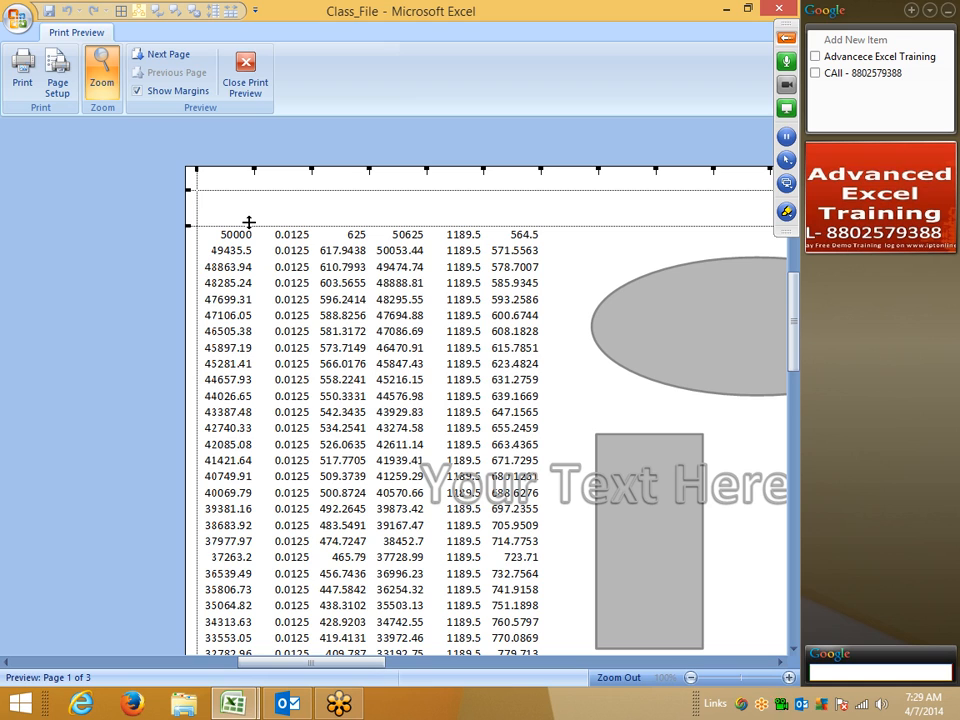
drag(260, 227, 264, 192)
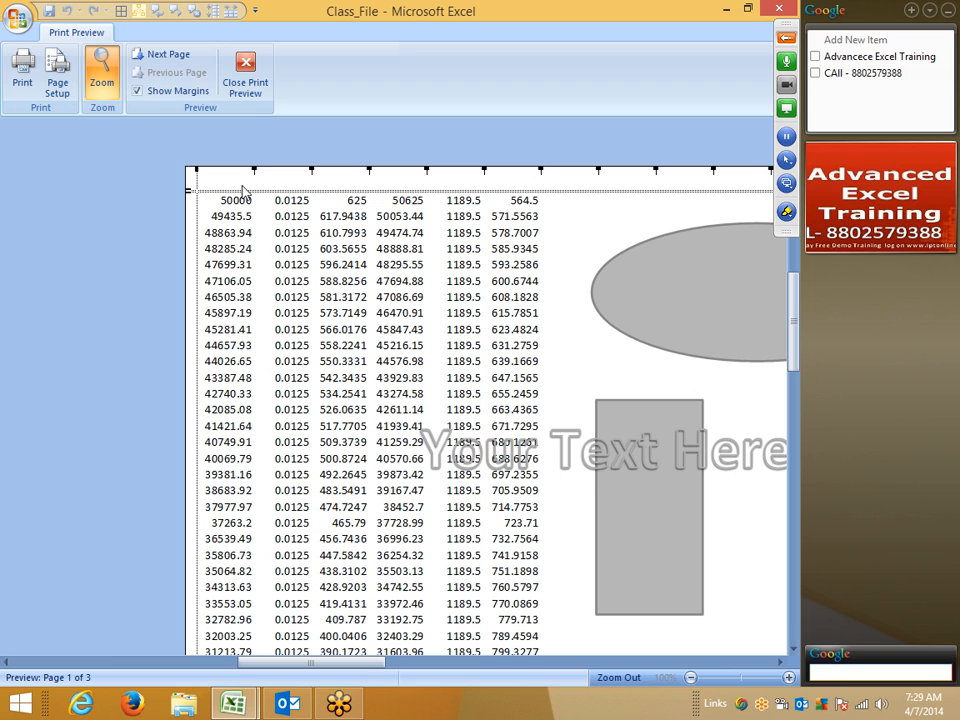
scroll(262, 273, down, 6)
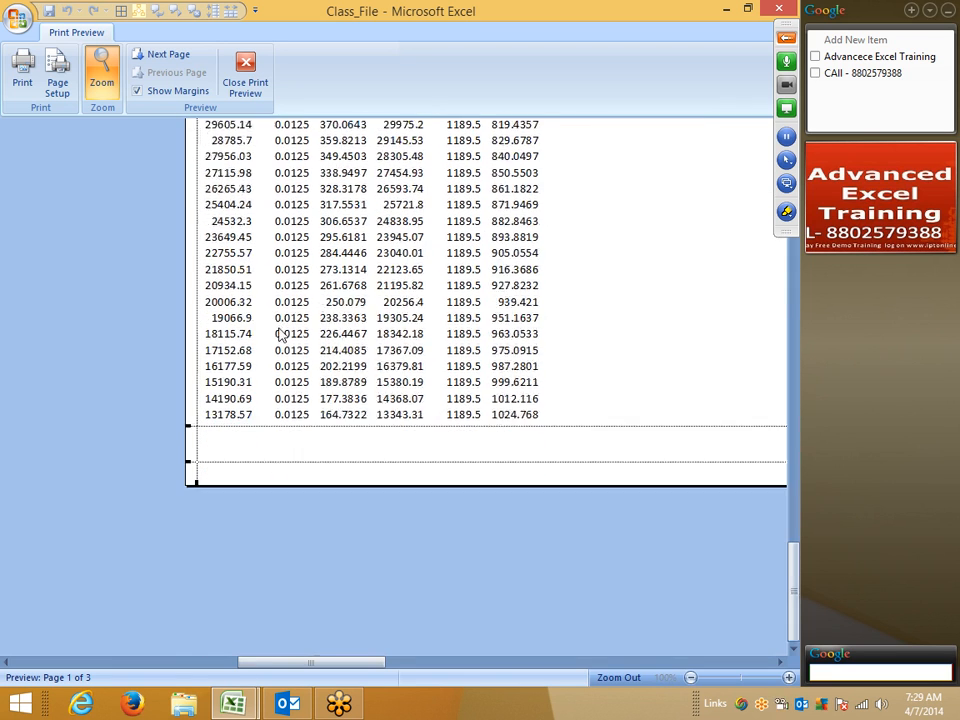
drag(278, 303, 281, 343)
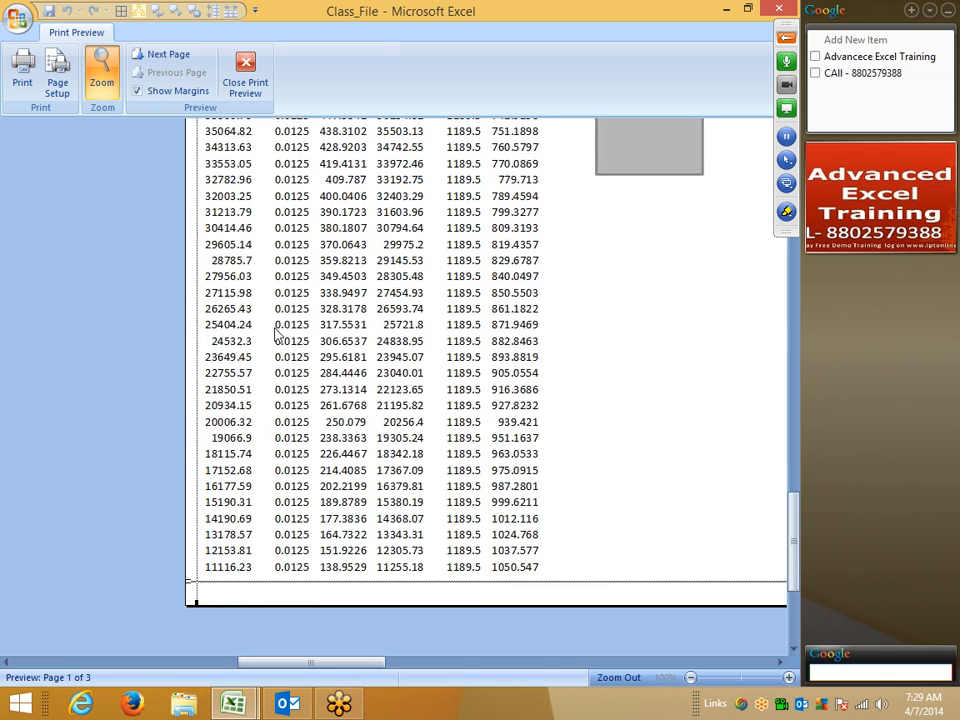
scroll(278, 336, up, 5)
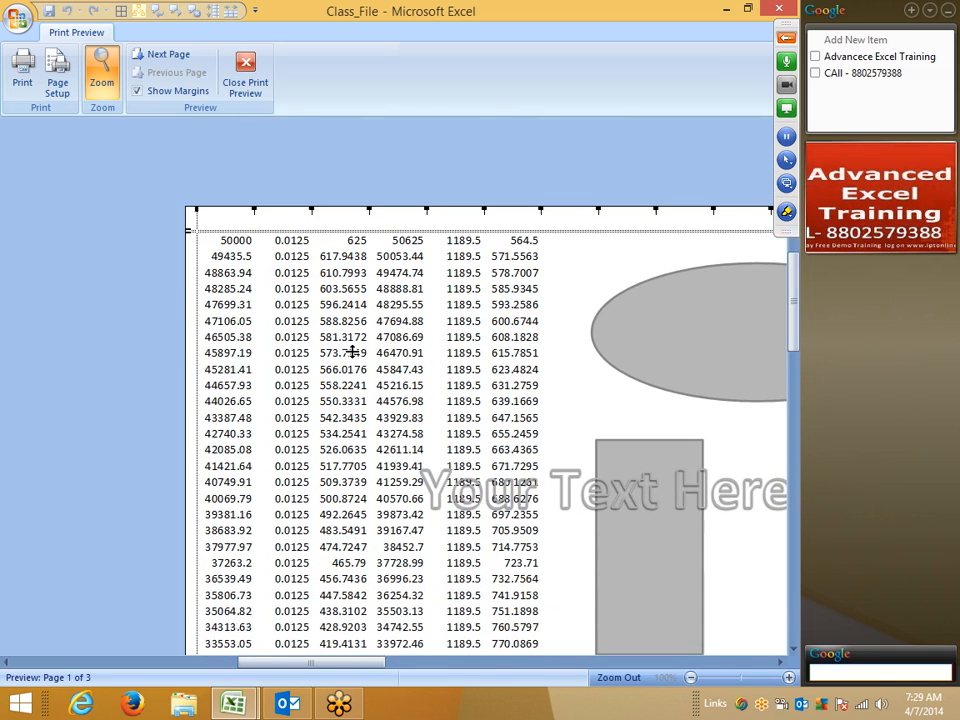
Step: Set the print scaling to 95% of normal size in Page Setup
click(57, 72)
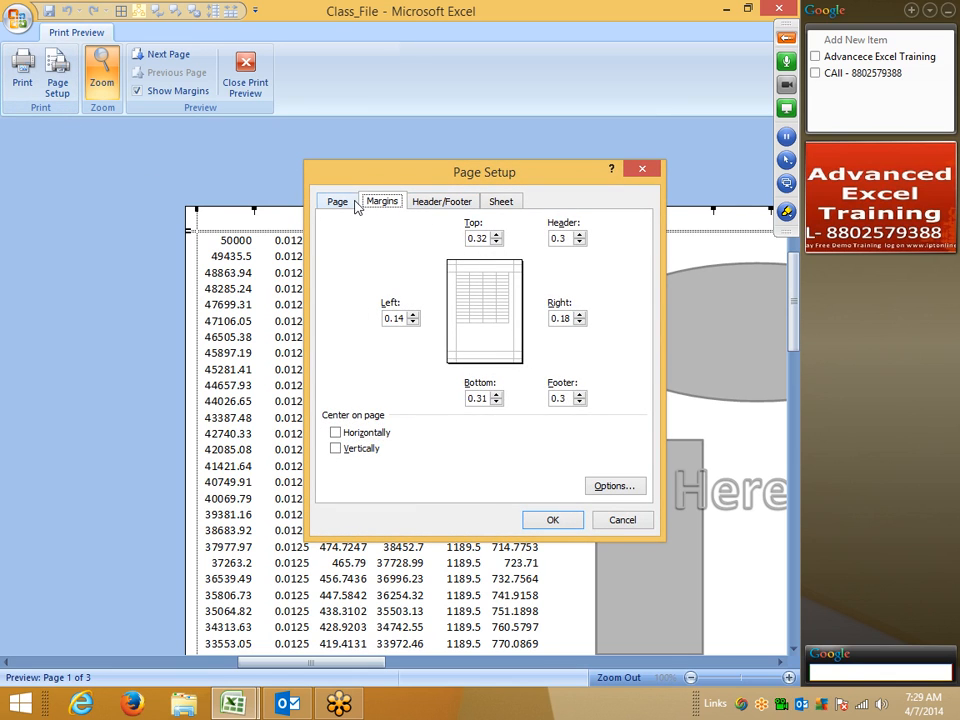
click(340, 202)
drag(417, 301, 399, 302)
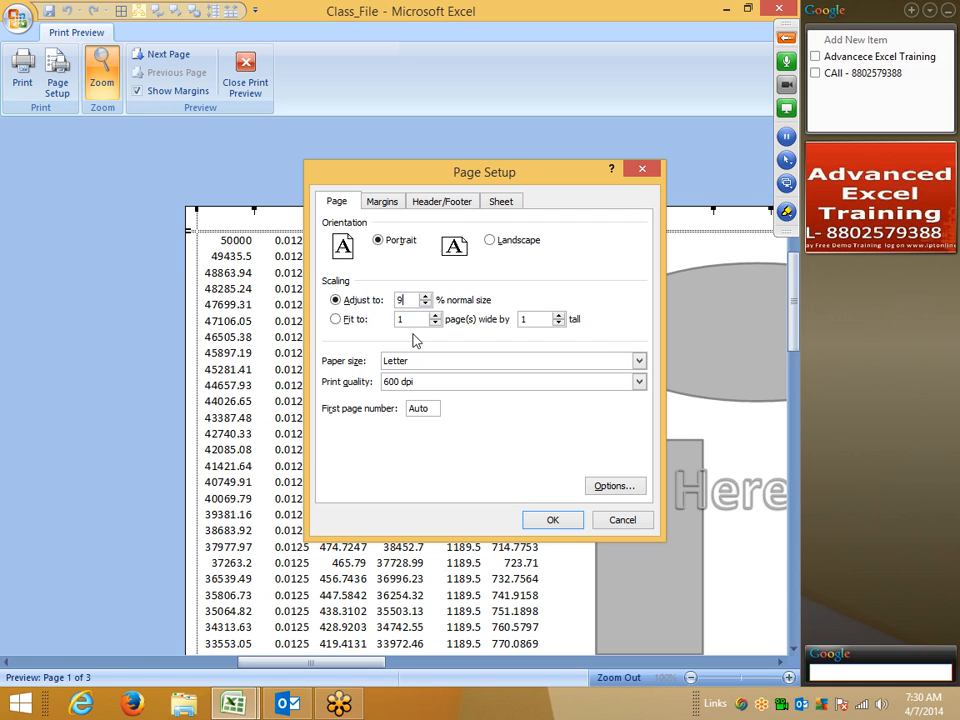
click(553, 519)
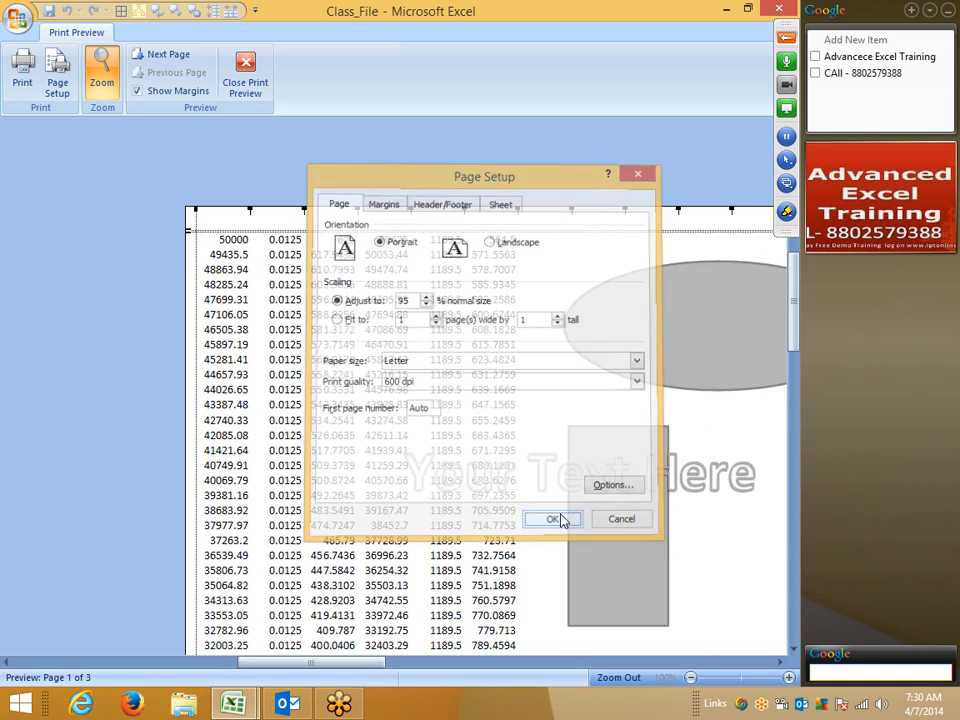
Step: Widen column C to roughly three times its width in the print preview and return to the worksheet
drag(356, 651, 470, 664)
drag(360, 662, 481, 663)
click(238, 83)
scroll(255, 370, down, 2)
scroll(253, 371, up, 2)
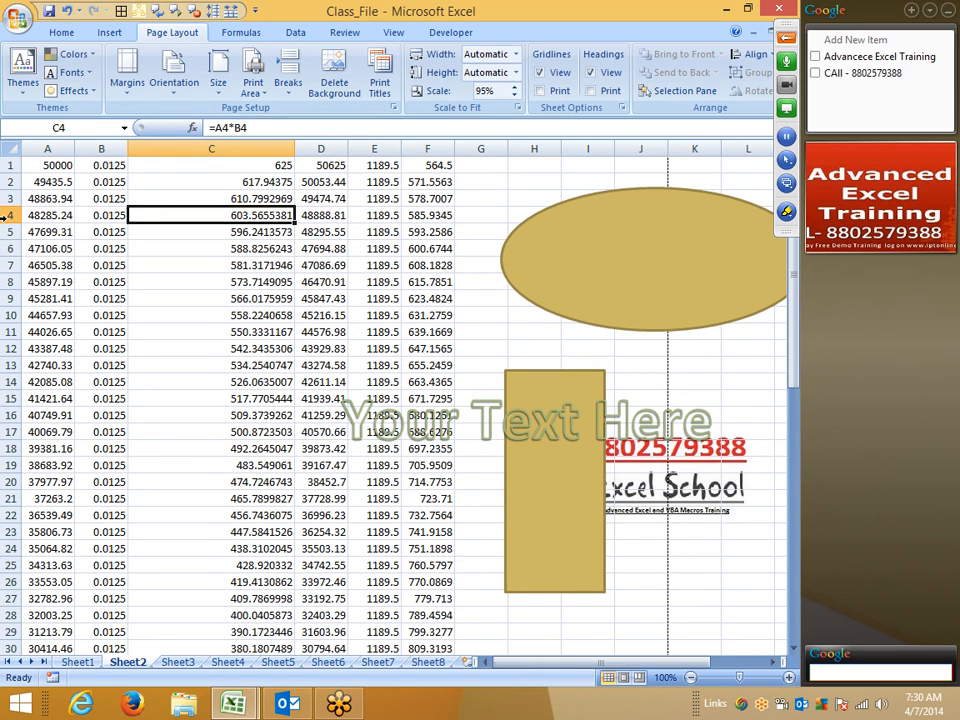
Step: AutoFit column C's width to its contents on Sheet2 and select cell E7
click(295, 146)
double_click(295, 146)
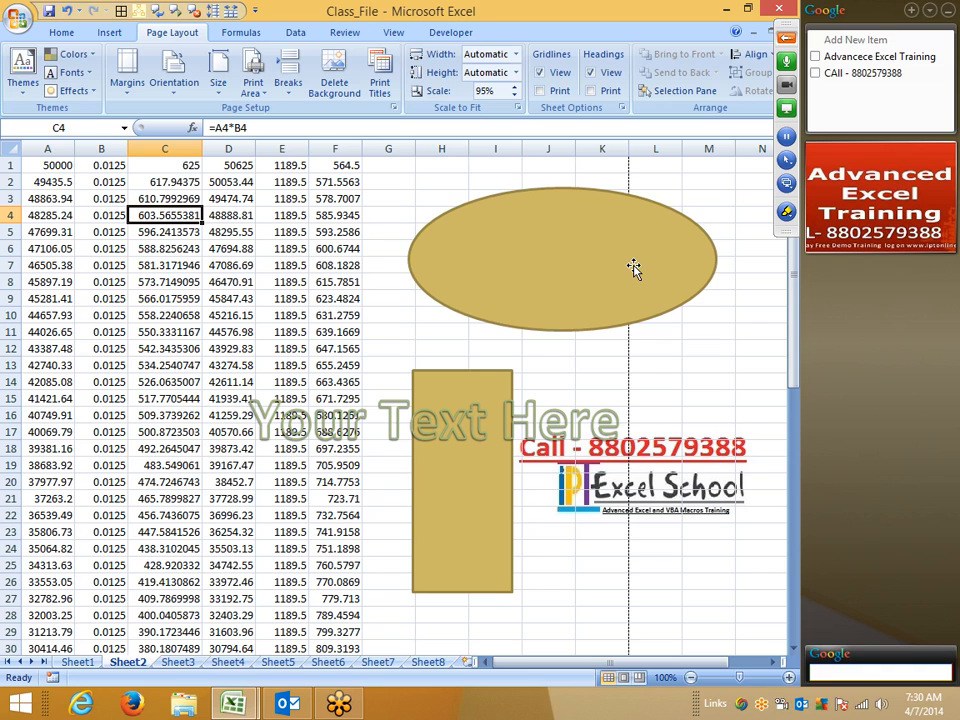
click(285, 265)
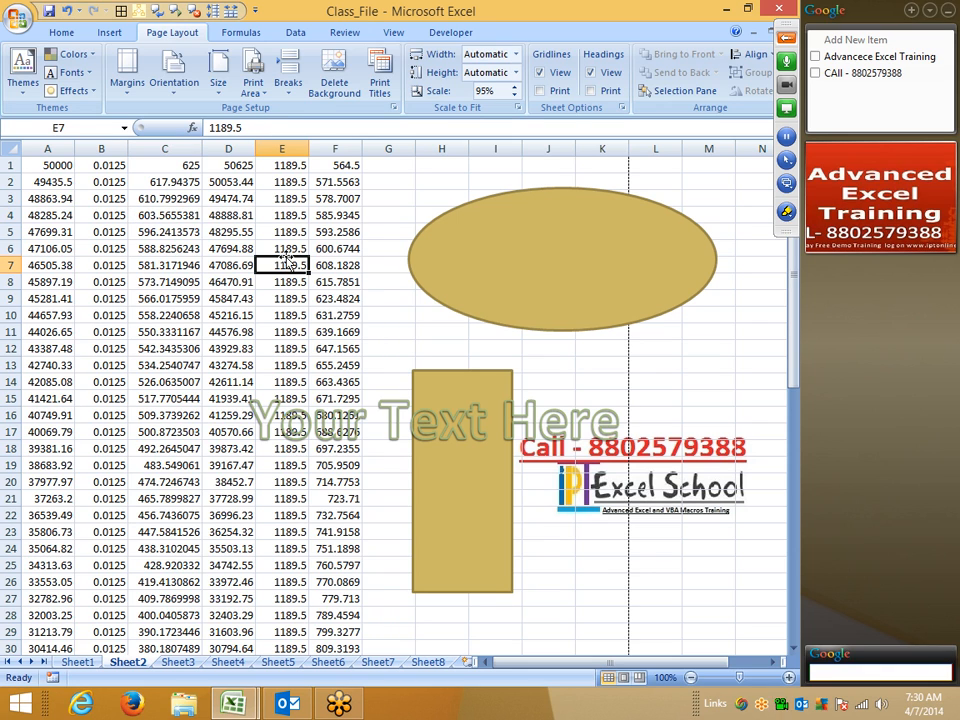
Step: Insert a new blank worksheet after Sheet8
click(78, 662)
click(427, 662)
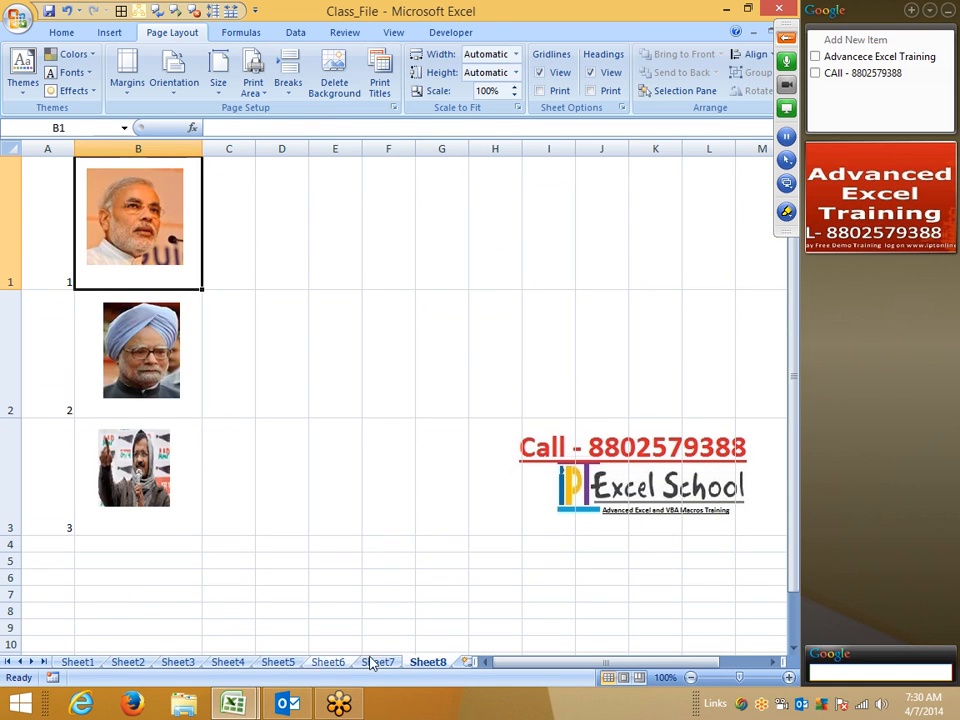
click(467, 663)
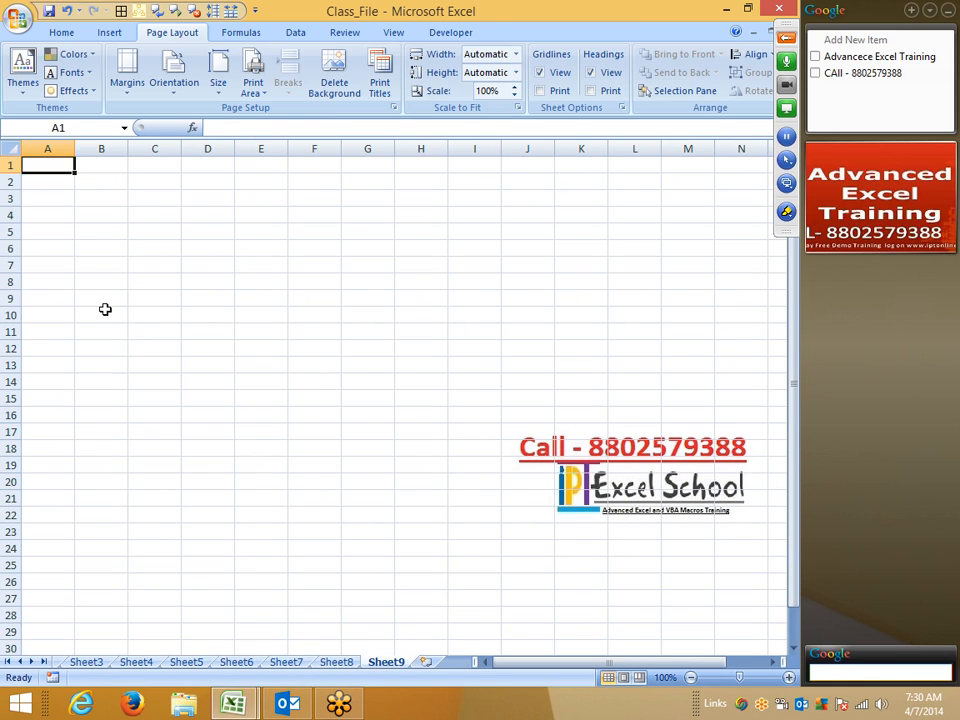
Step: Enter the heading Name in cell A1 of the new sheet and select B1
text(PA)
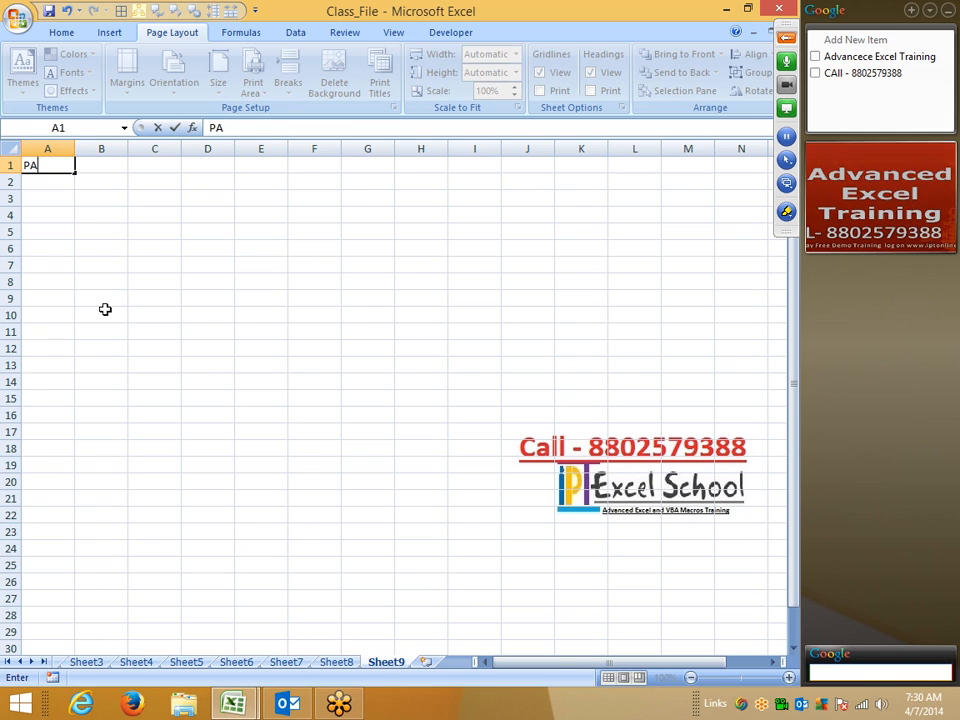
key(BackSpace)
text(-)
key(Escape)
text(Name)
key(Return)
key(Up)
key(Right)
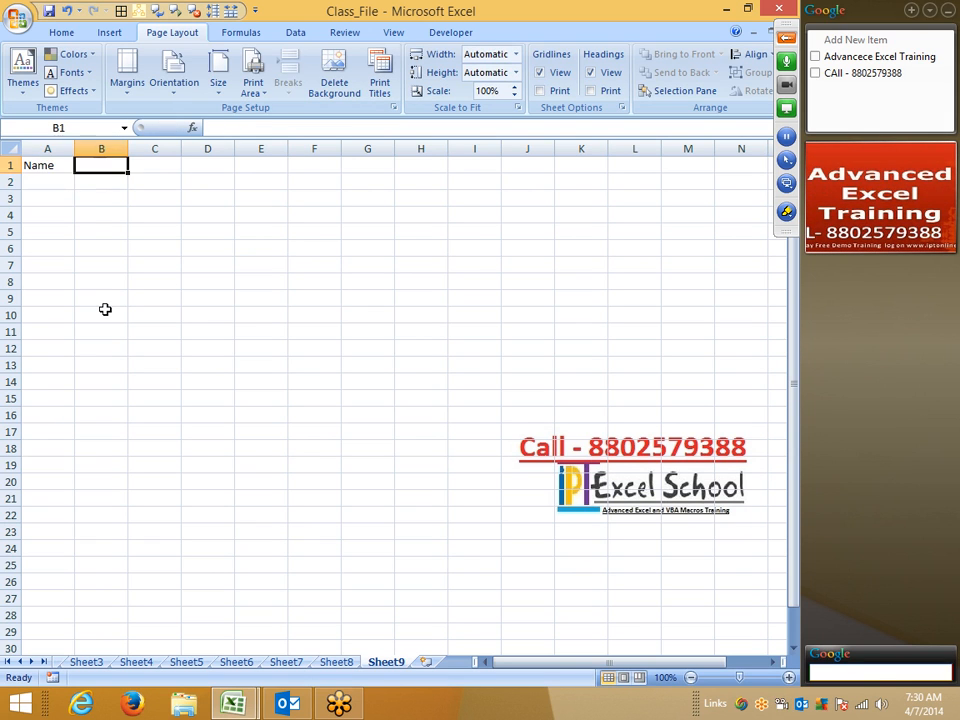
Step: Enter P-1 in B1 and fill the heading series across row 1 up to P-29 in column AD
text(P-1)
click(105, 309)
click(107, 165)
click(131, 168)
click(108, 169)
drag(128, 175, 716, 172)
key(ctrl+Home)
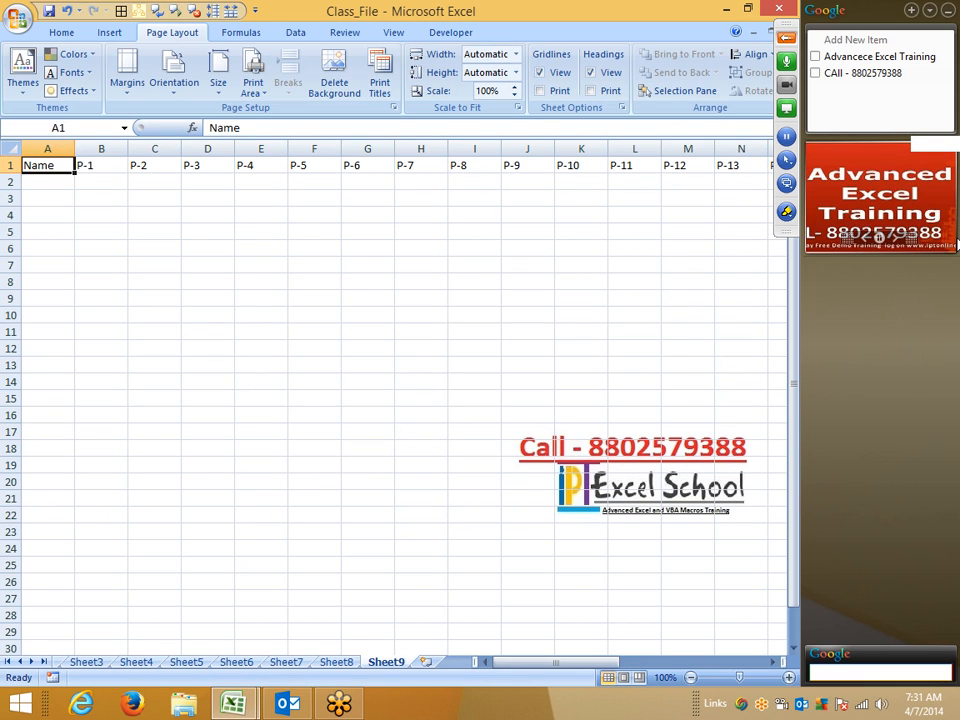
Step: Delete the headings P-22 through P-29 from the end of row 1 and return to cell A1
key(Right)
key(ctrl+Right)
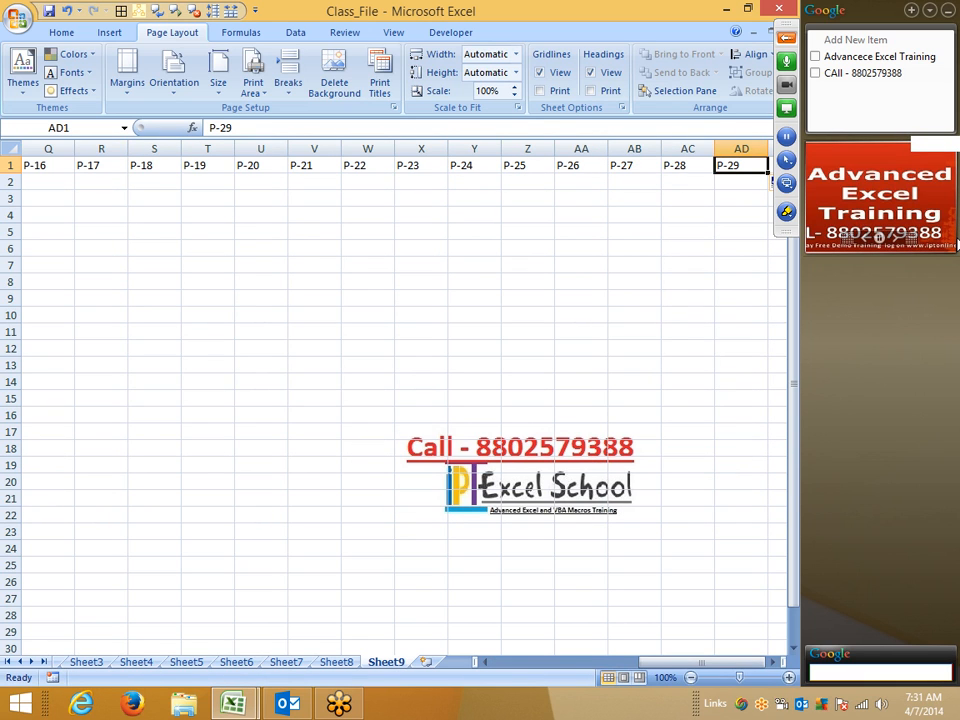
key(shift+Left)
key(shift+Left)
key(shift+Left)
key(shift+Left)
key(shift+Left)
key(shift+Left)
key(shift+Left)
key(shift+Left)
key(shift+Left)
key(shift+Left)
key(shift+Left)
key(shift+Left)
key(shift+Left)
key(shift+Left)
key(shift+Left)
key(shift+Left)
key(shift+Left)
key(shift+Left)
key(shift+Right)
key(shift+Right)
key(shift+Right)
key(shift+Right)
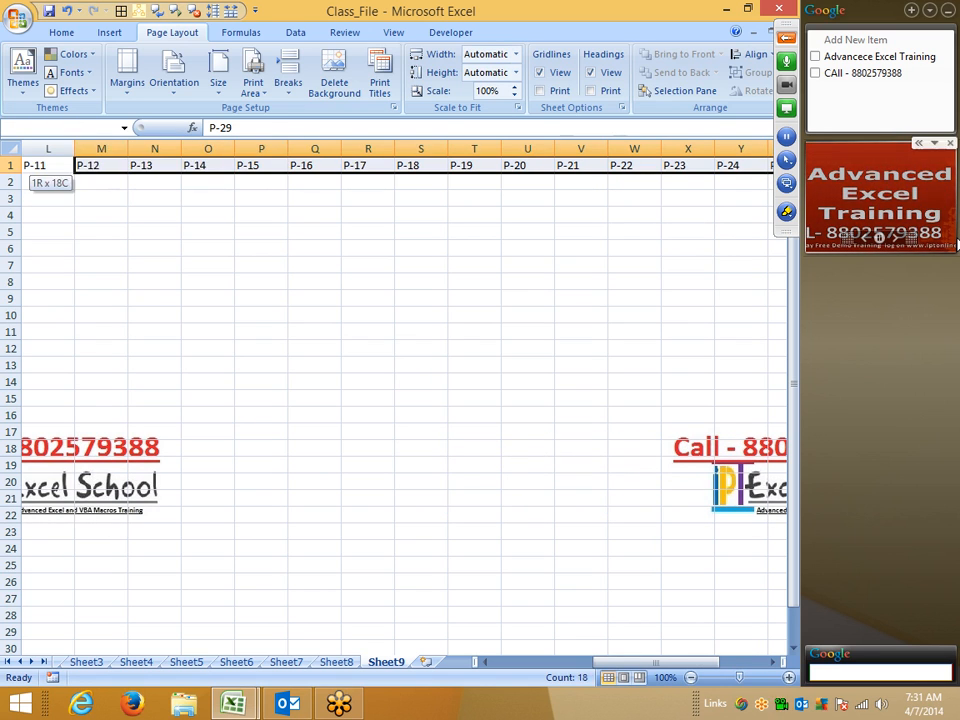
key(shift+Right)
key(shift+Right)
key(shift+Right)
key(shift+Right)
key(shift+Right)
key(shift+Right)
key(shift+Right)
key(shift+Right)
key(shift+Left)
key(Delete)
key(ctrl+Home)
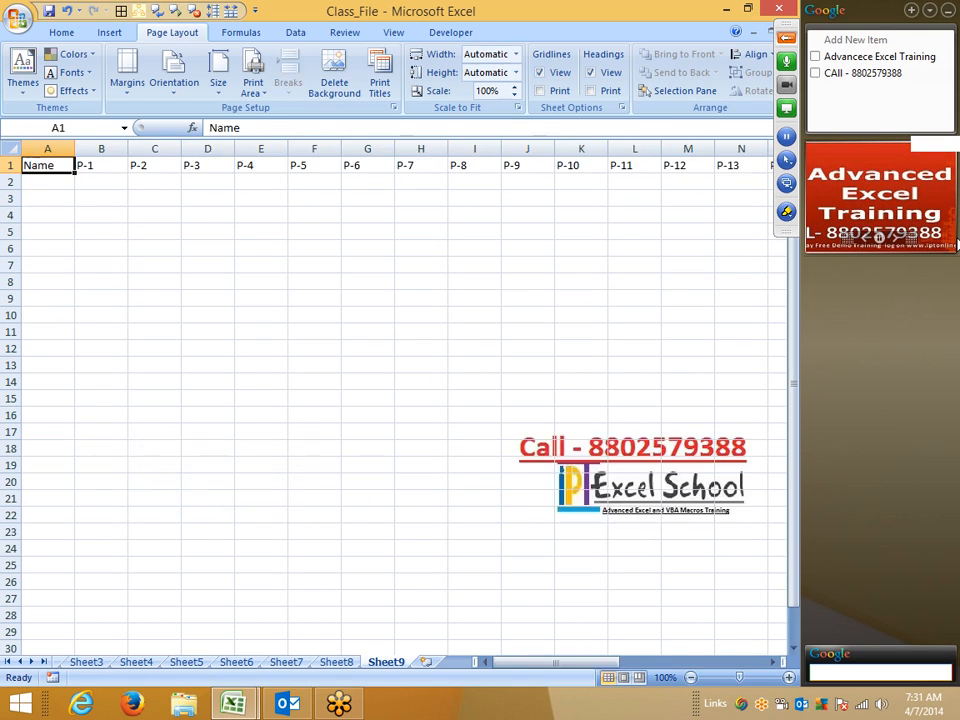
Step: Enter a first name in A2 and fill the list of names down column A to row 187
key(Down)
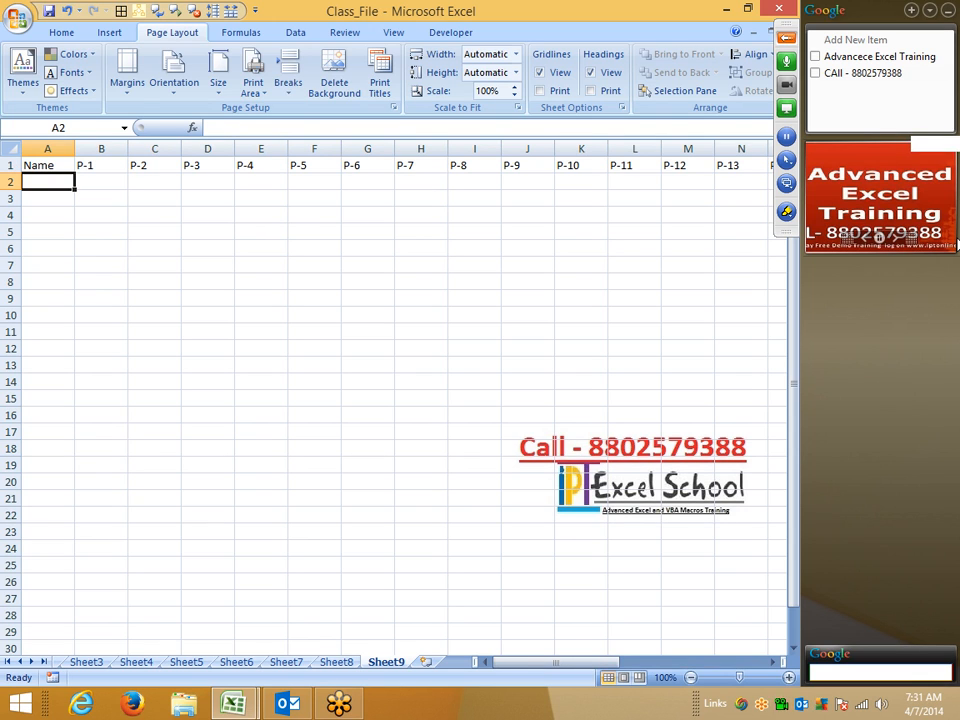
text(Puneet)
key(Return)
key(Up)
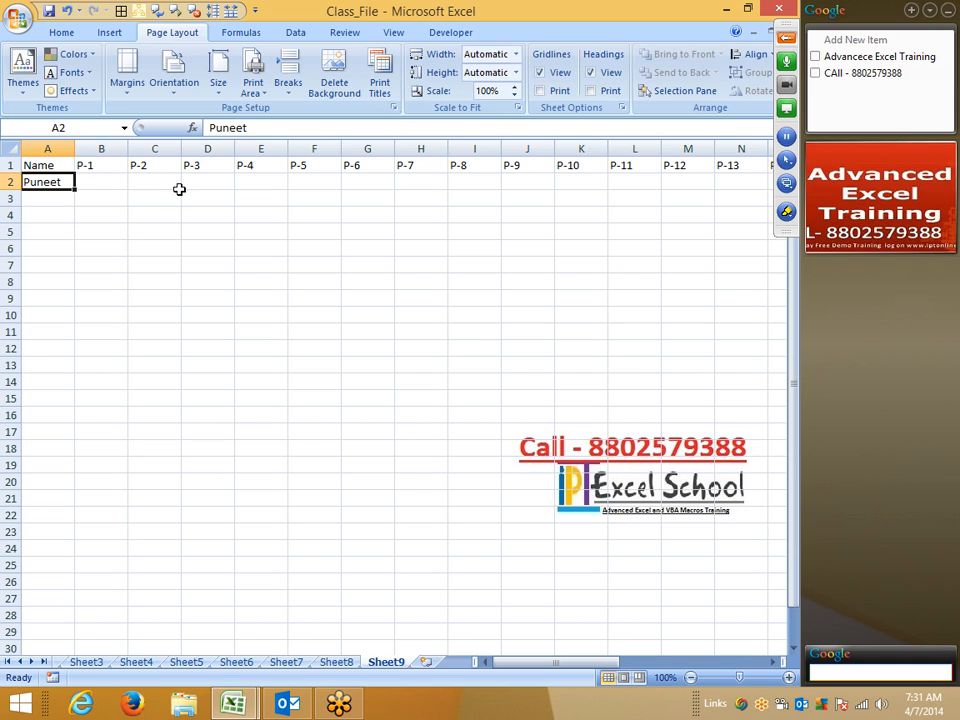
drag(75, 189, 51, 647)
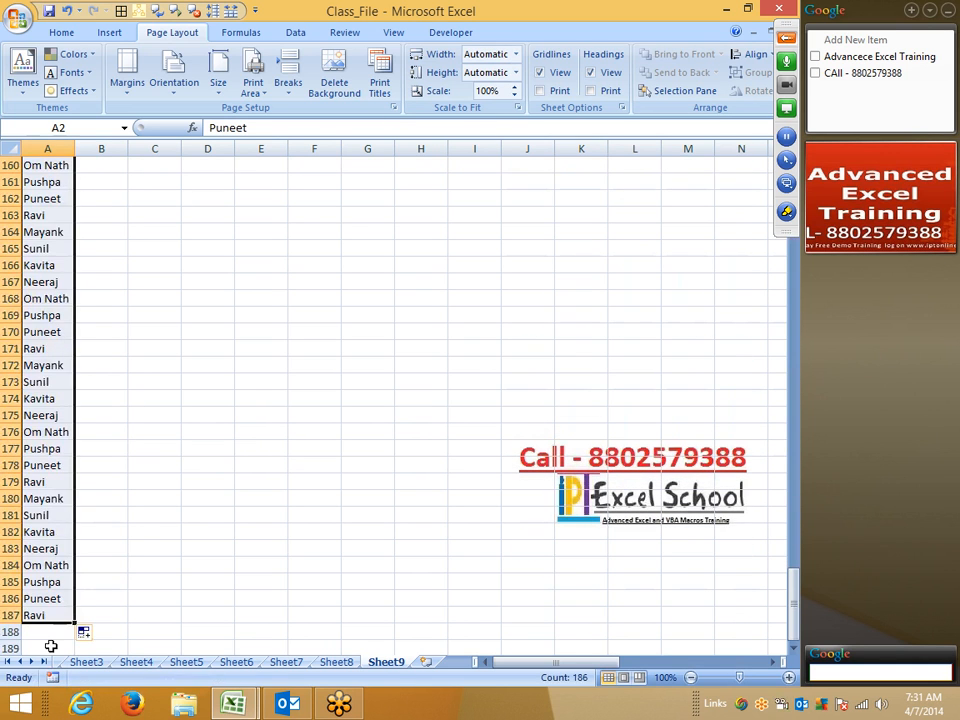
Step: Enter the formula =RANDBETWEEN(10,90) in cell B2
key(ctrl+Home)
key(Right)
key(Down)
text(=ra)
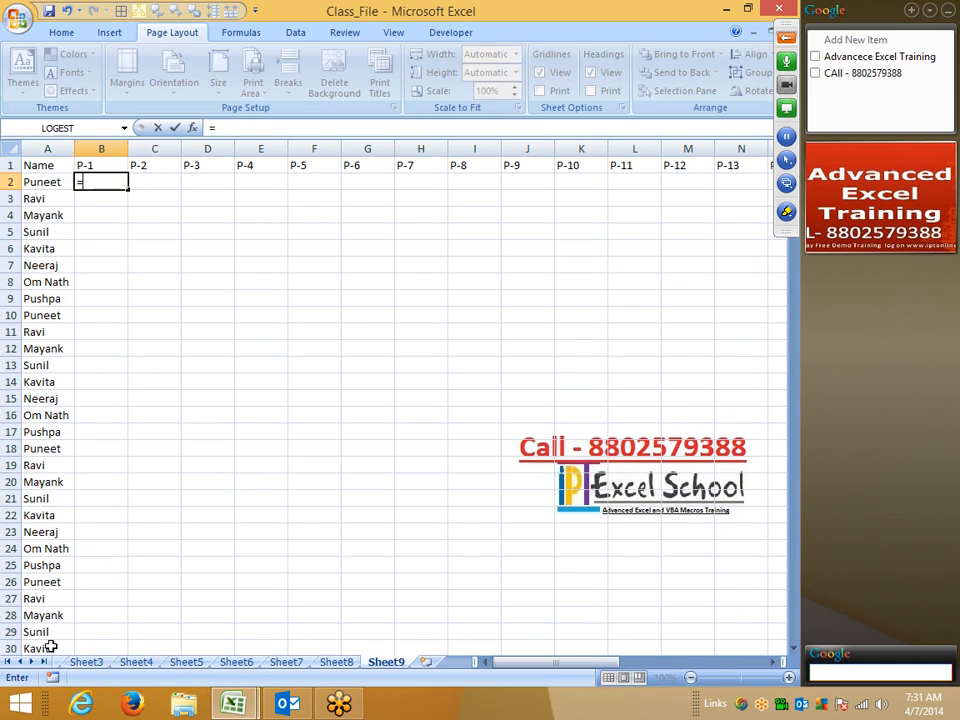
key(Down)
key(Down)
key(Tab)
text(10)
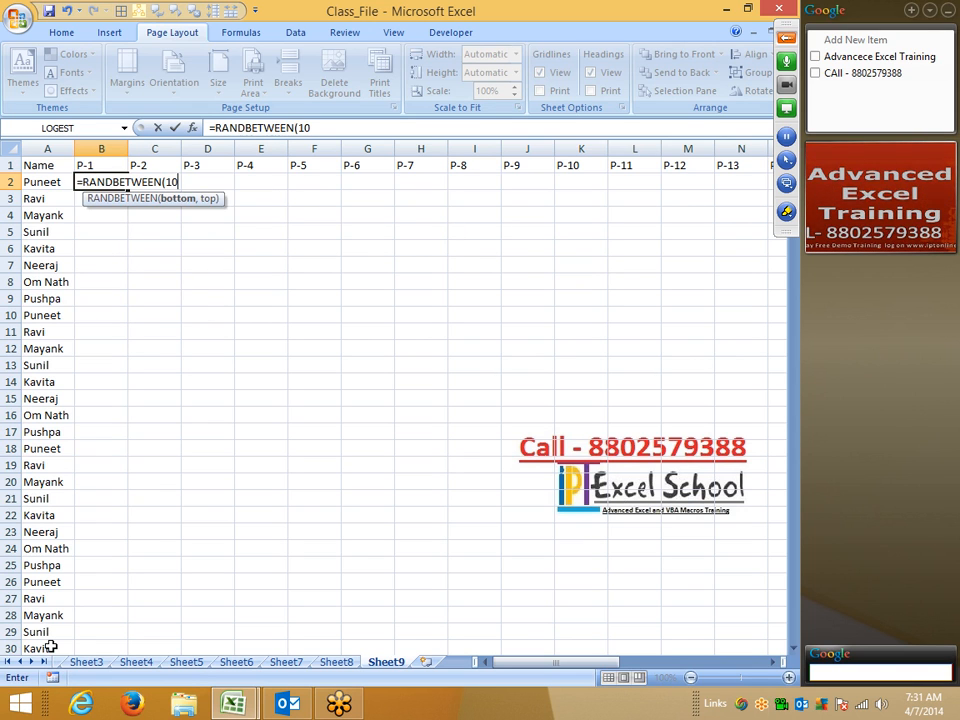
text(,90)
key(ctrl+Return)
Step: Fill the B2 random-number formula across row 2 to column V, under the P-21 heading
key(Up)
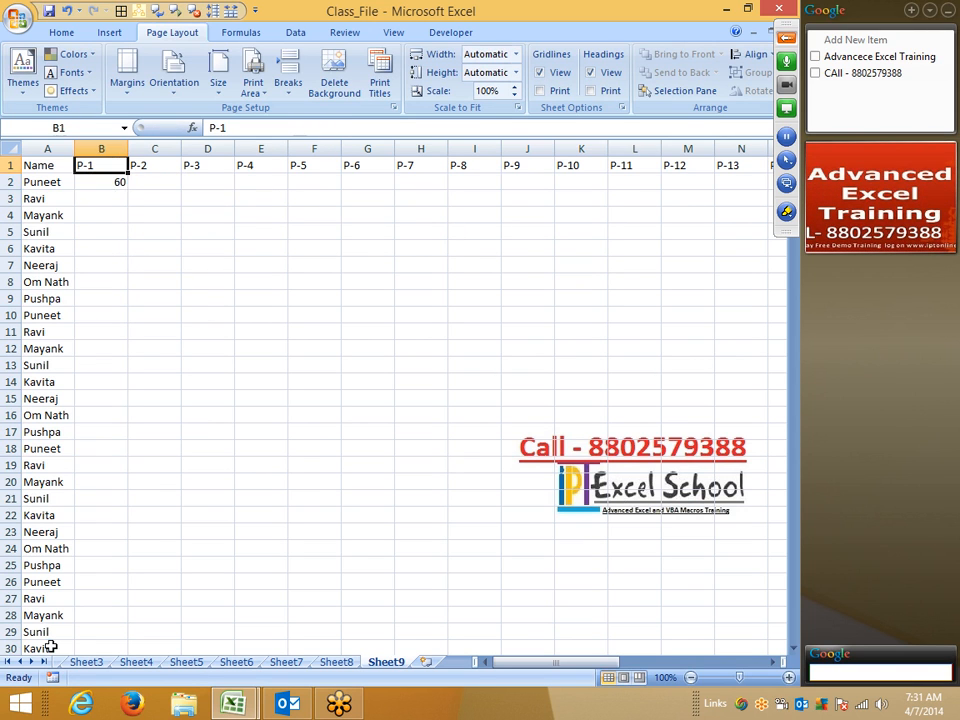
key(ctrl+Right)
key(Down)
key(ctrl+shift+Left)
key(ctrl+r)
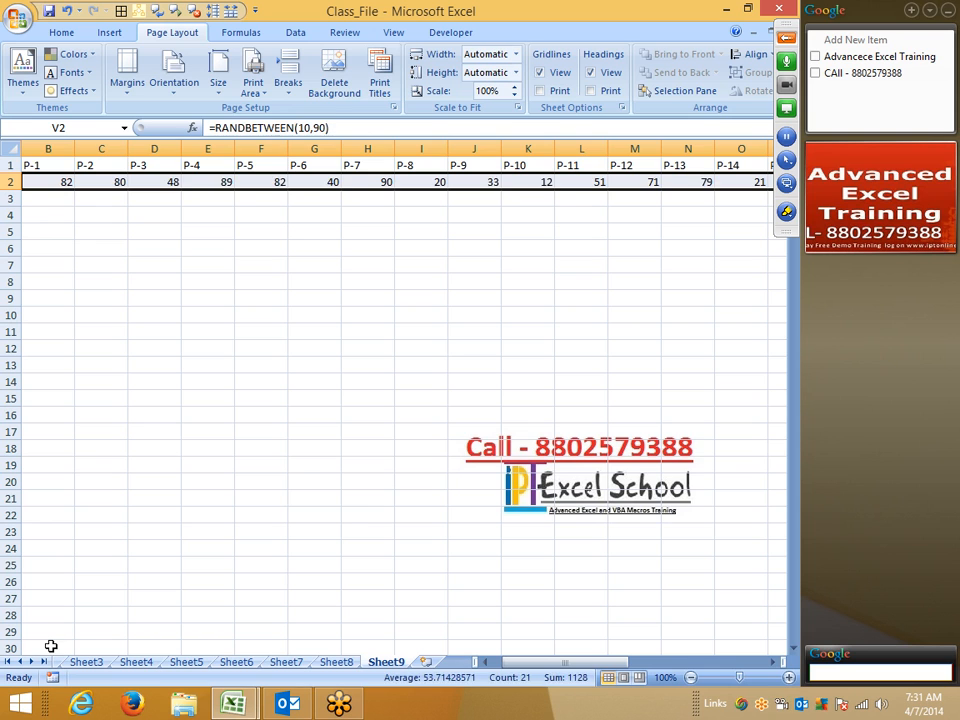
Step: Fill the random-number formula down through B2:V187 for all names and return to cell A1
key(Left)
key(ctrl+Left)
key(ctrl+Down)
key(Right)
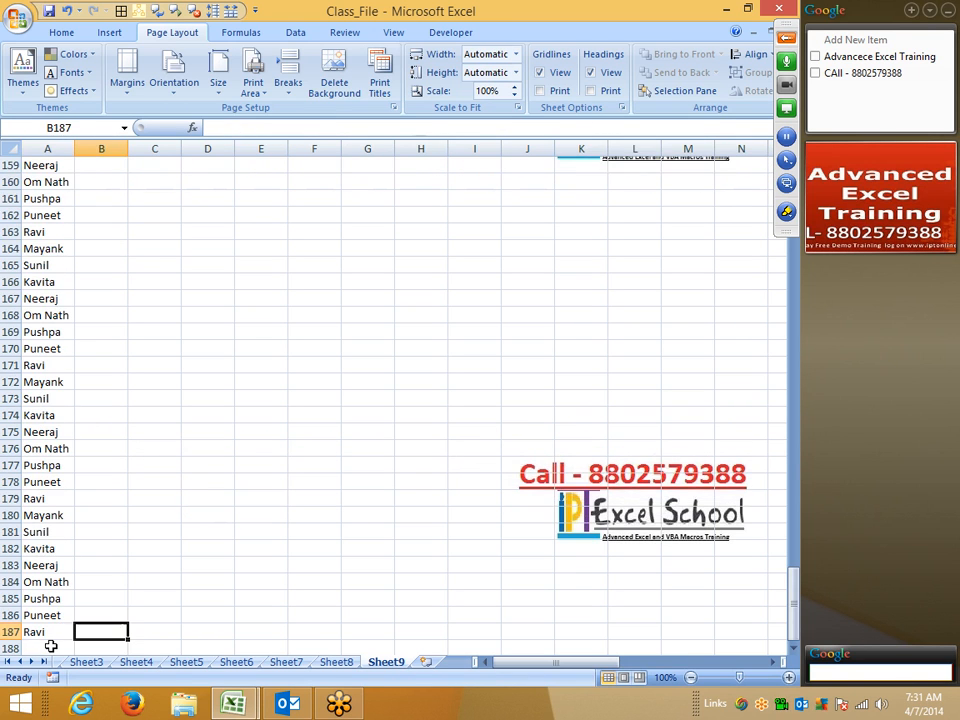
key(ctrl+Up)
key(Left)
key(ctrl+Down)
key(Right)
key(ctrl+shift+Up)
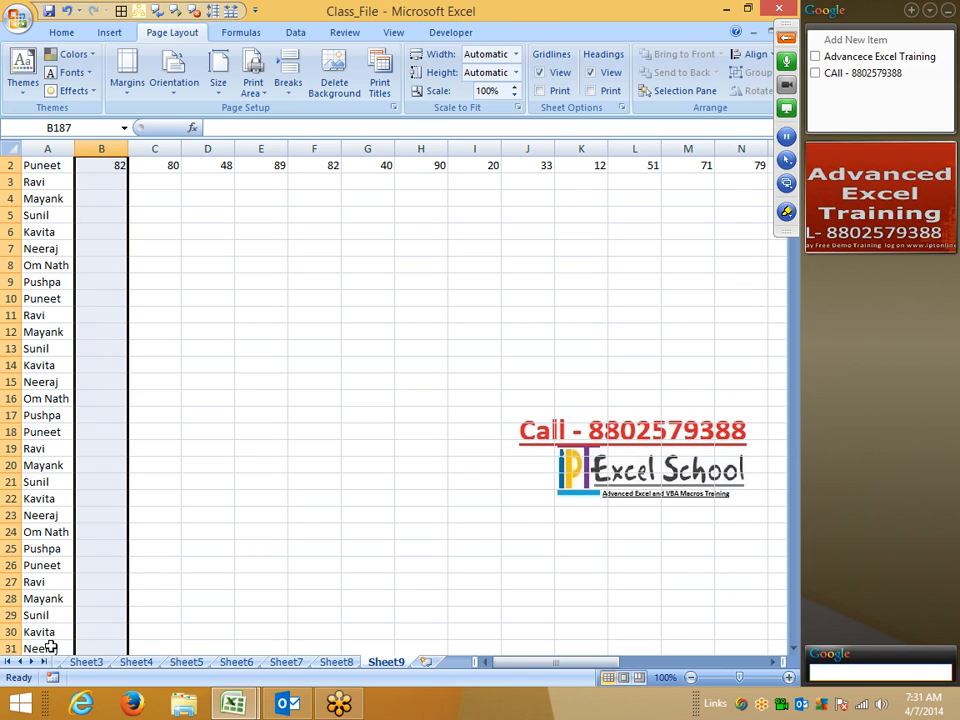
key(shift+Return)
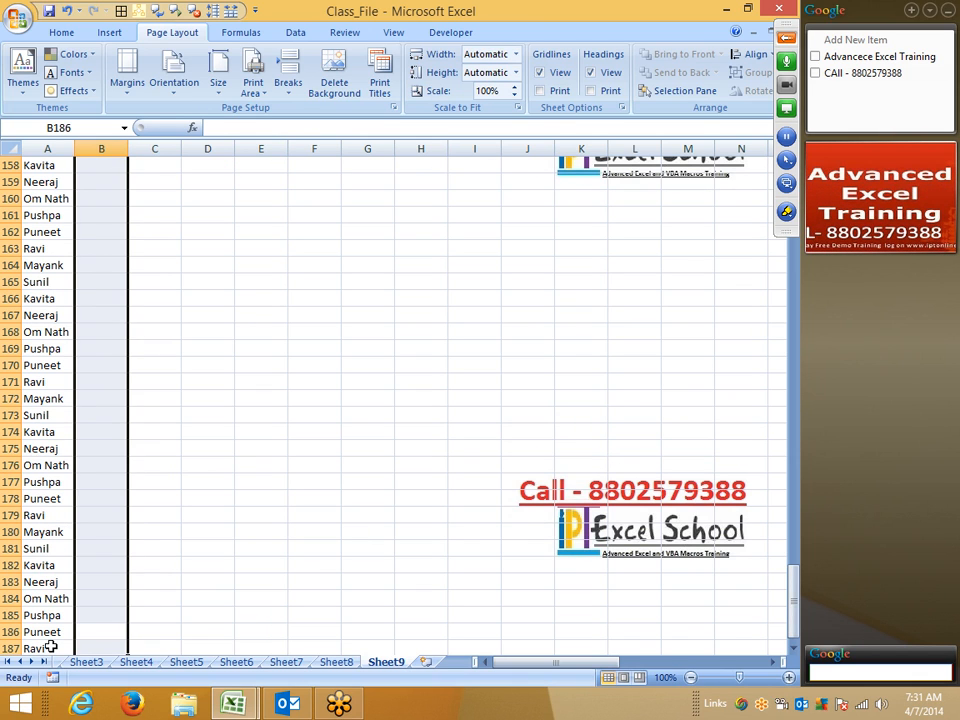
key(Return)
key(Return)
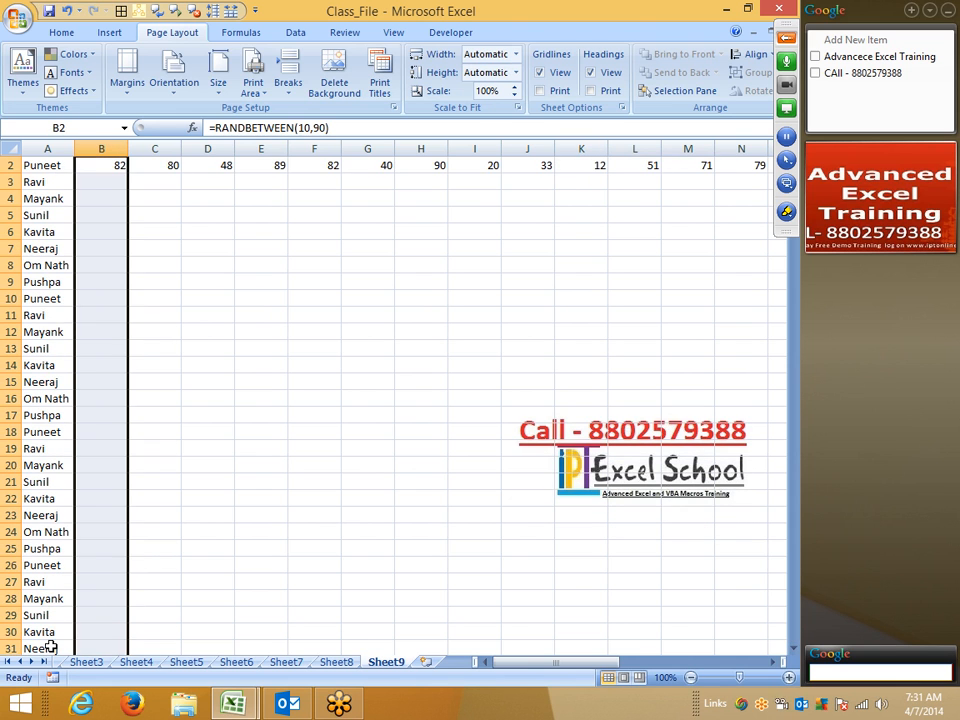
key(ctrl+shift+End)
key(ctrl+Return)
key(ctrl+Home)
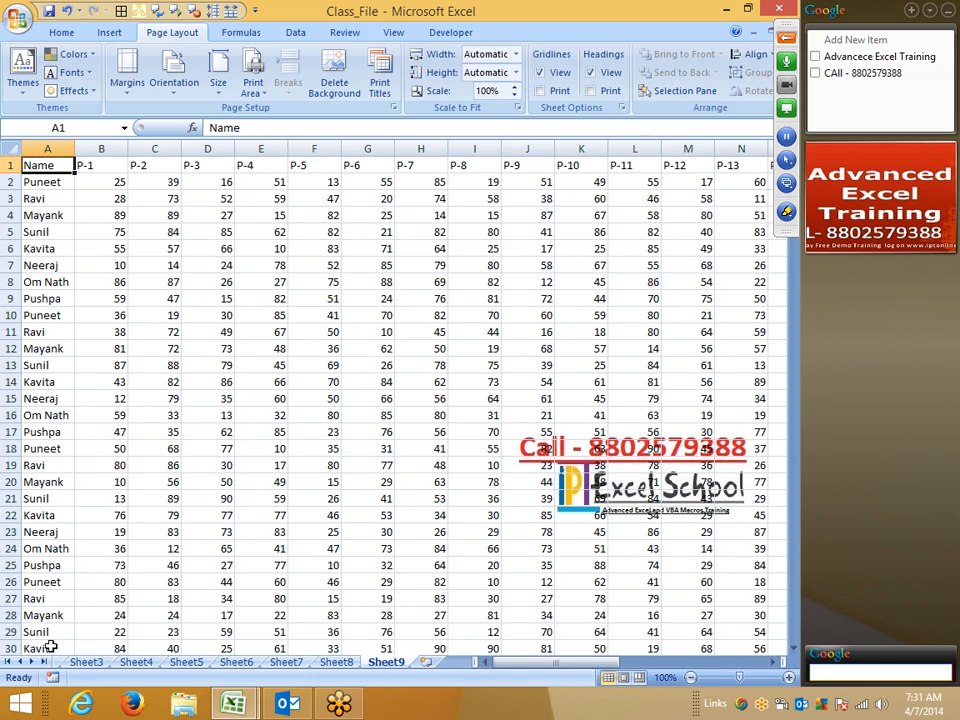
Step: Check whether the headings repeat on pages 1 and 2 in Print Preview, and return to the worksheet
click(18, 17)
mouse_move(58, 203)
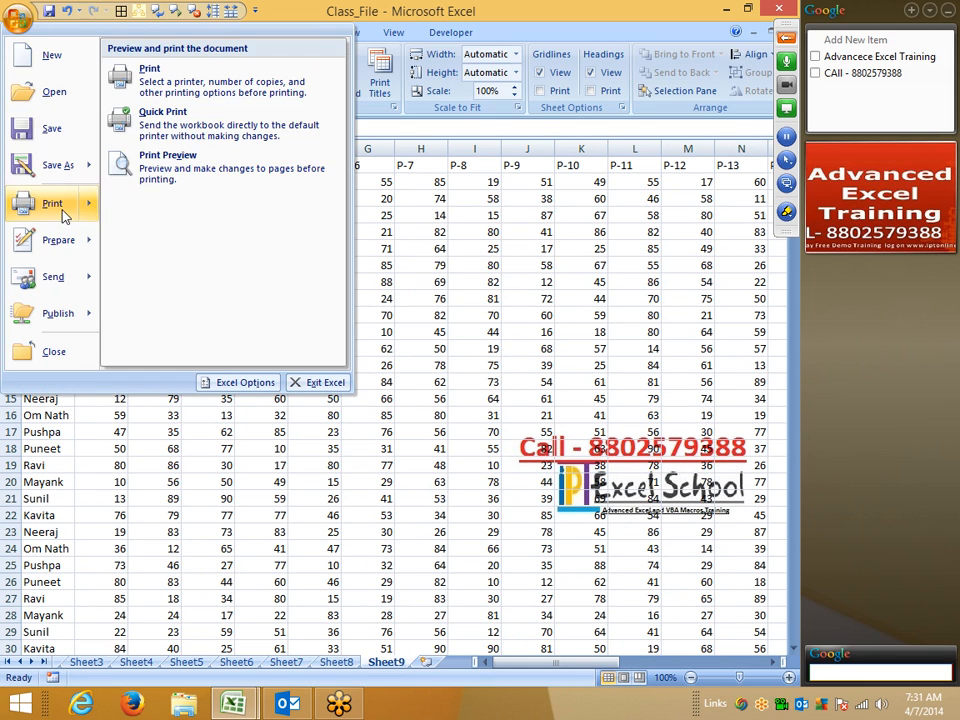
click(176, 178)
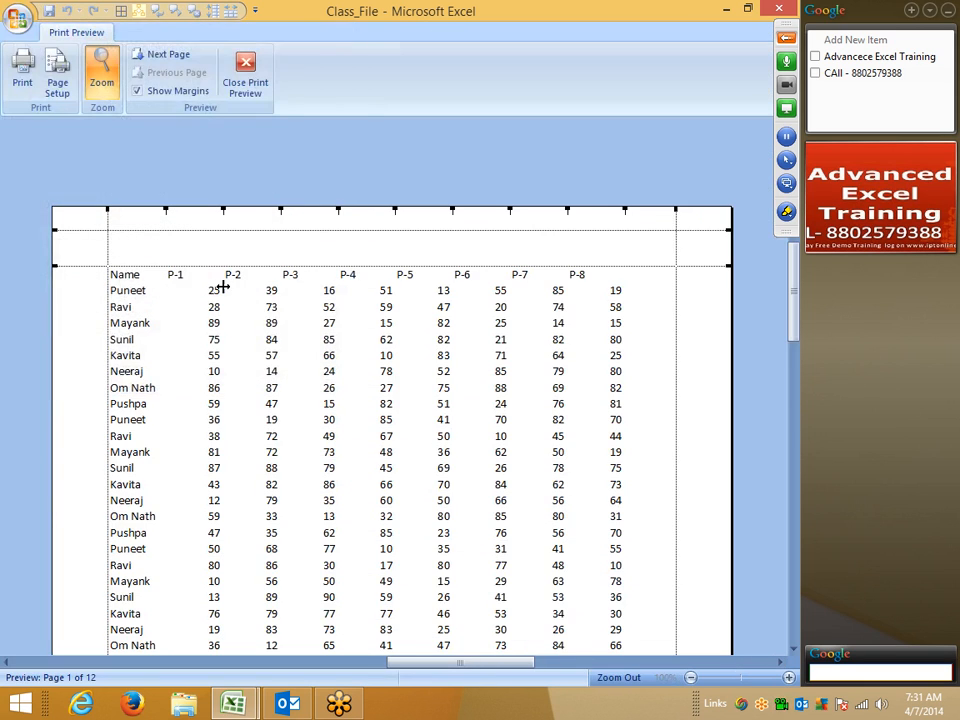
click(170, 57)
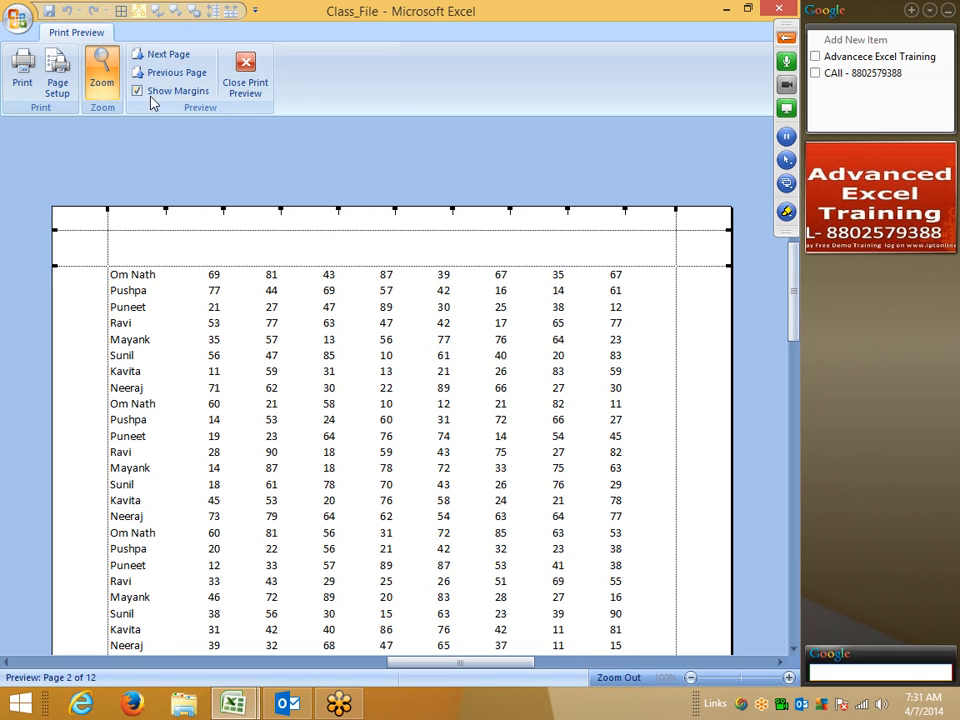
click(248, 95)
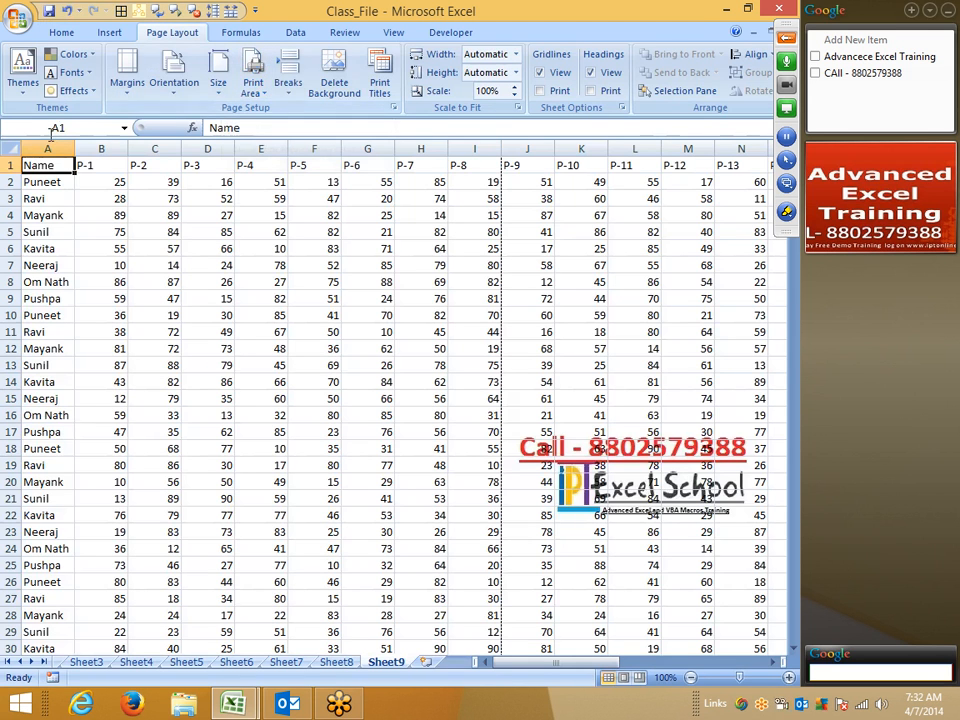
Step: Shade the heading row A1:V1 with the yellow fill color
scroll(46, 147, right, 3)
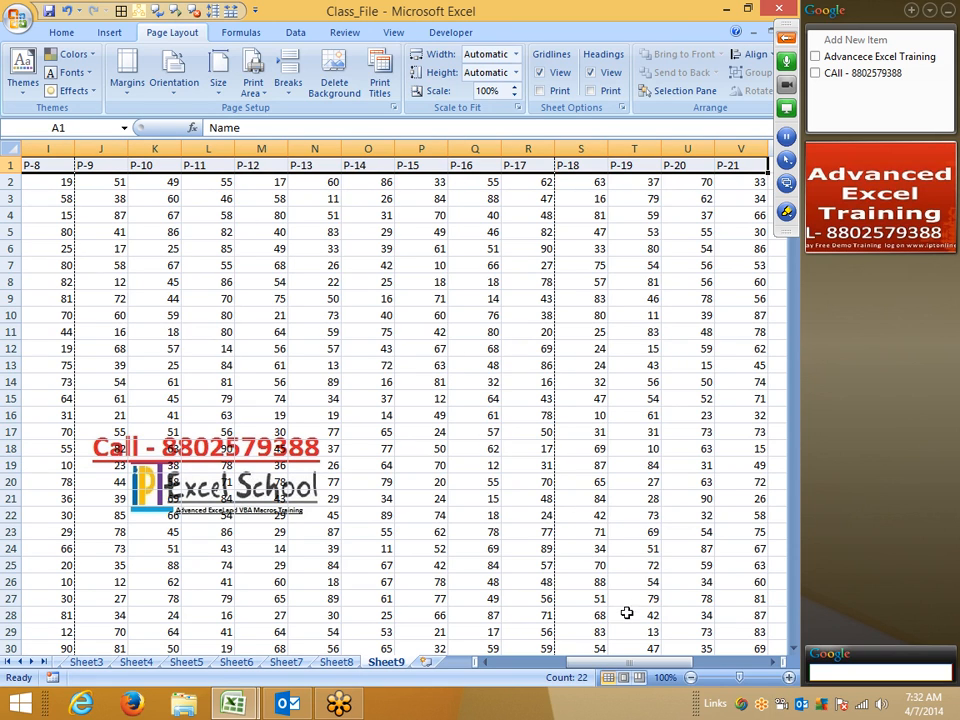
drag(620, 663, 600, 675)
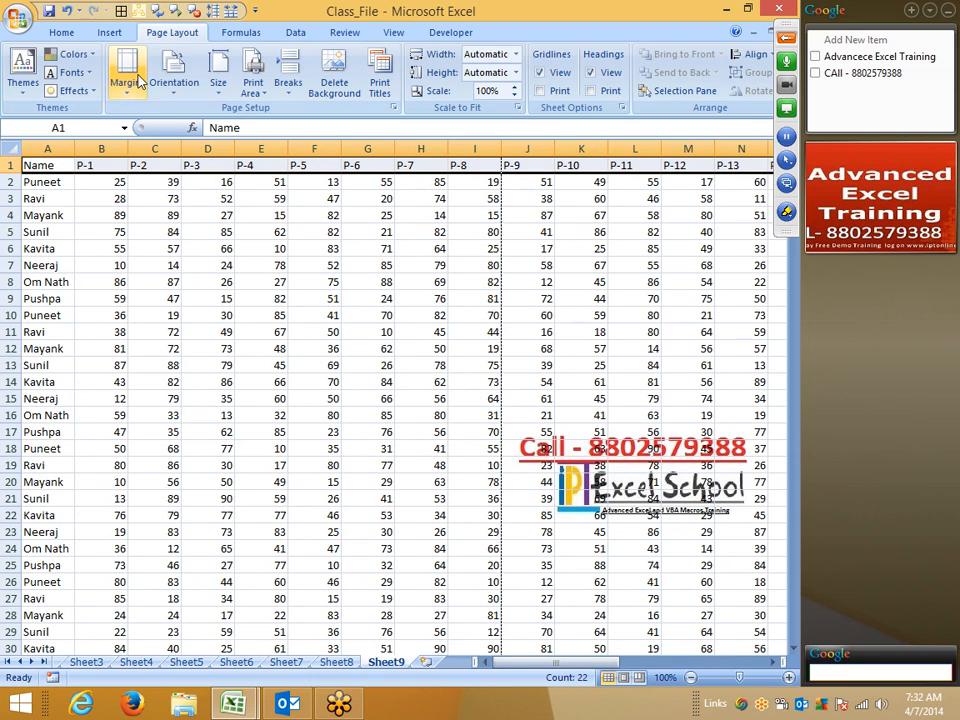
click(62, 35)
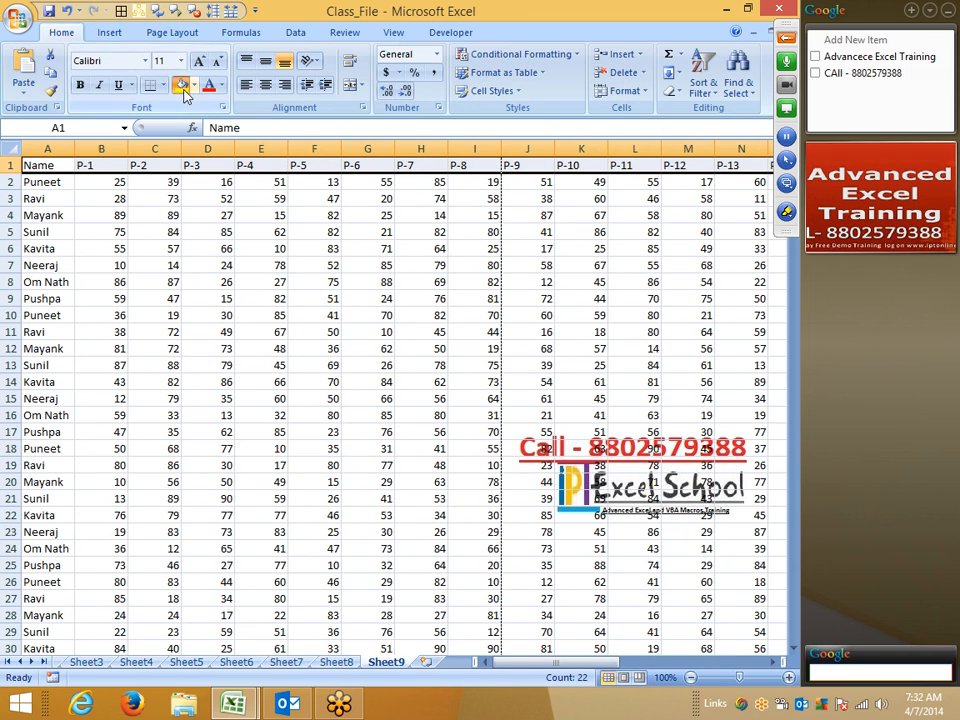
click(183, 85)
Step: Set the print area to row 1 ($1:$1) in the Print Titles settings of Page Setup
click(166, 32)
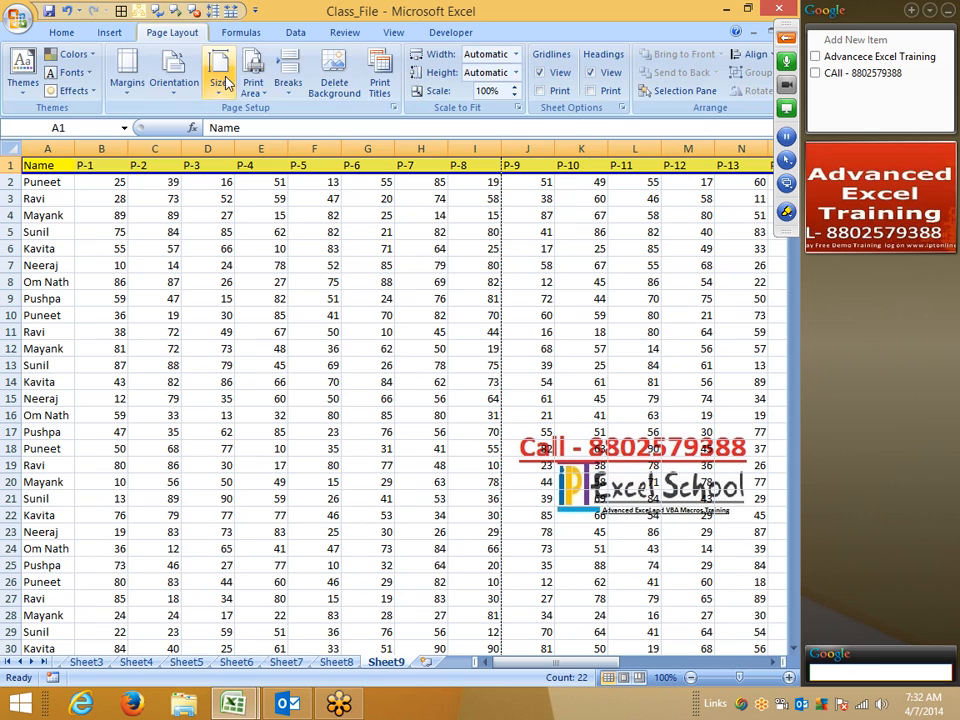
click(381, 100)
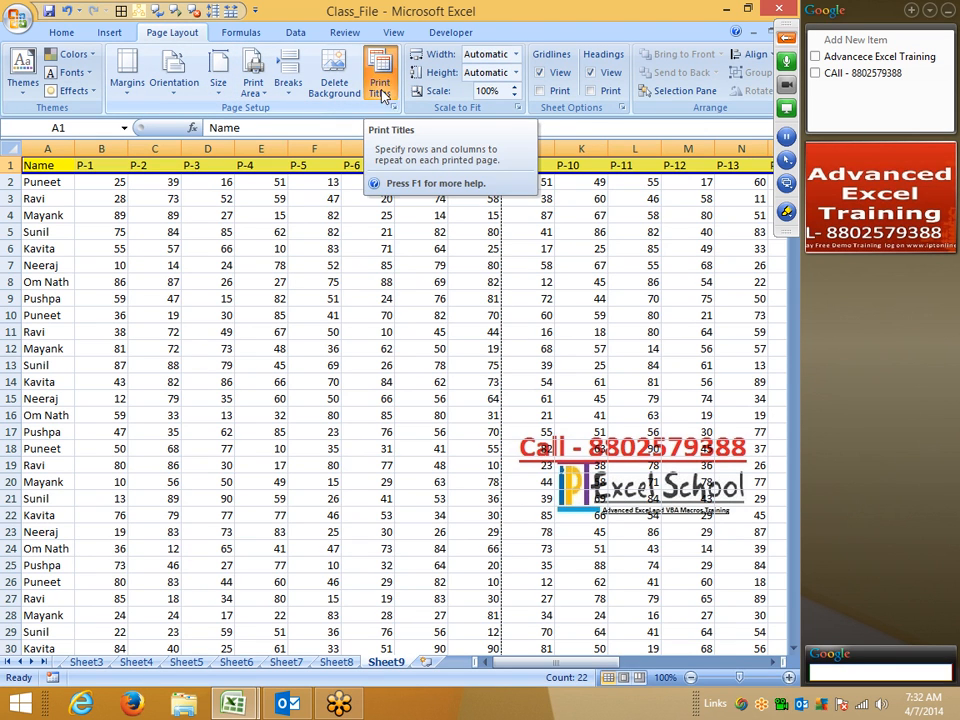
click(10, 165)
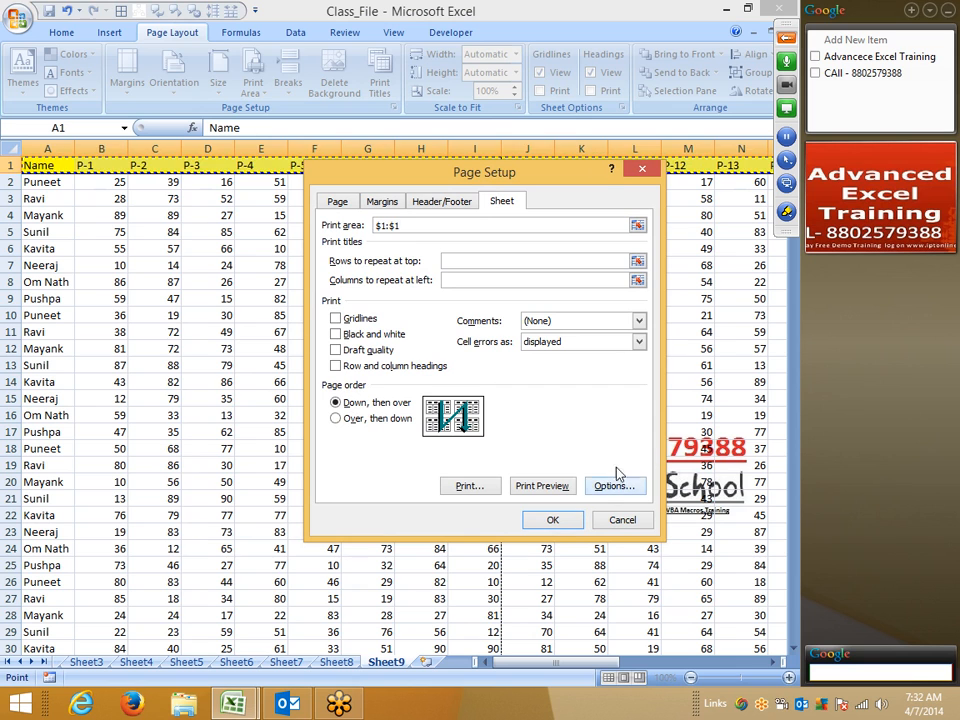
click(560, 520)
click(145, 348)
Step: Preview the printout and go to page 2 to examine which rows and headings are printed
click(22, 28)
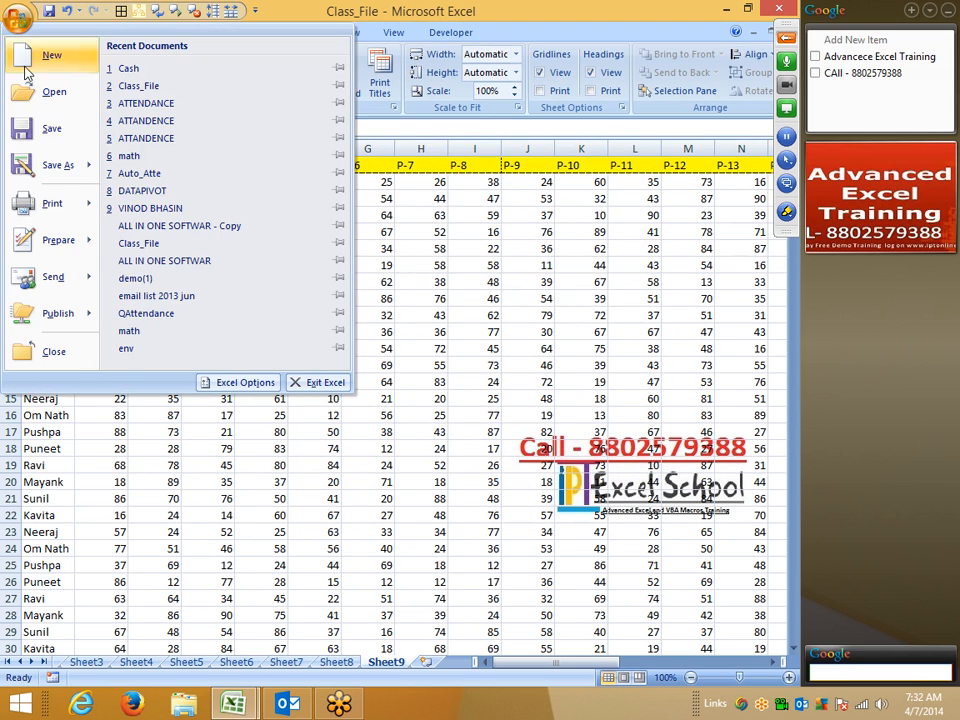
mouse_move(88, 204)
click(150, 168)
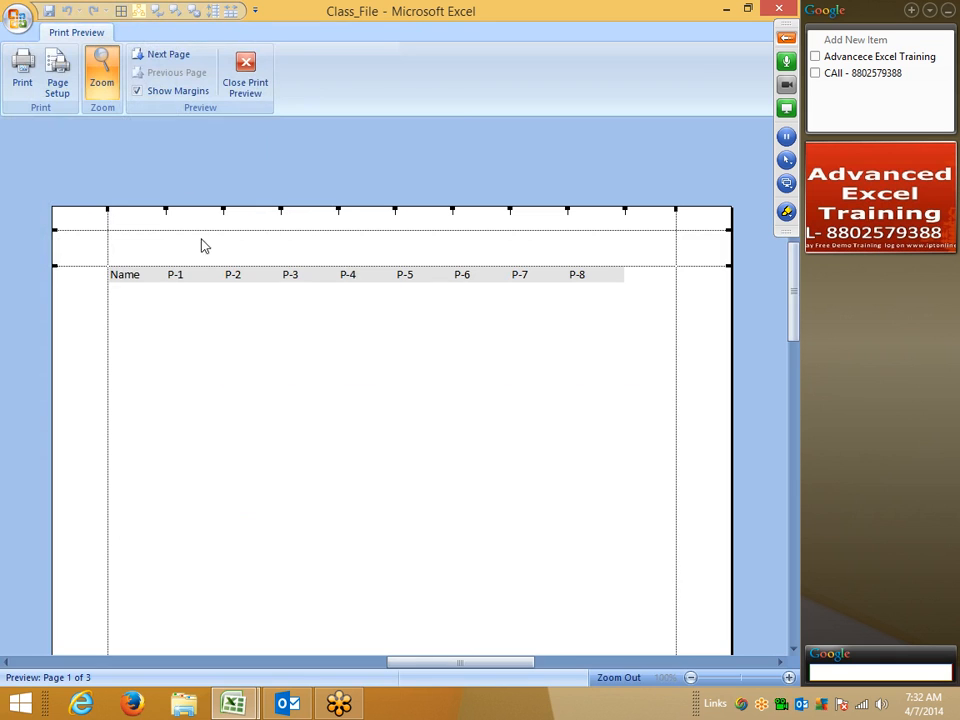
click(152, 57)
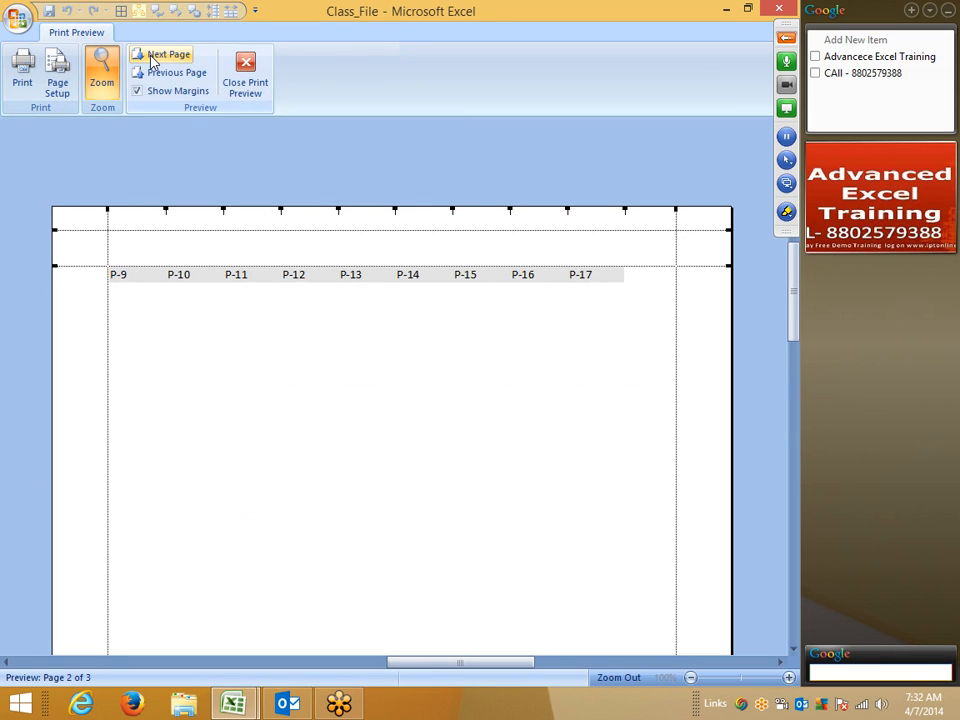
Step: Check page 3 of the print preview, and undo the yellow fill of the heading row in the worksheet
click(152, 57)
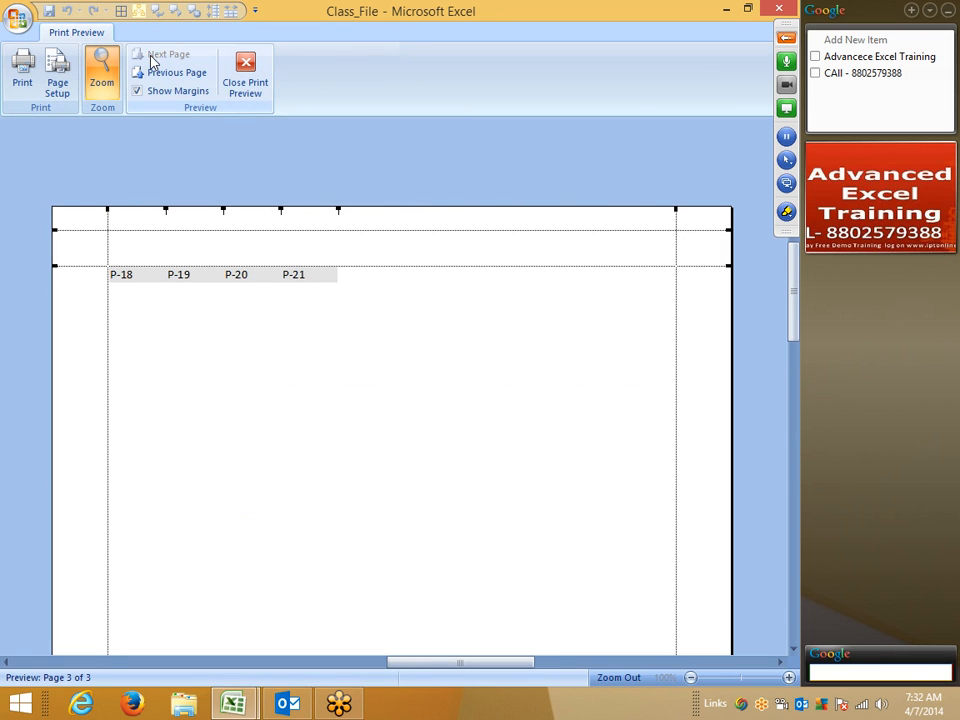
click(250, 87)
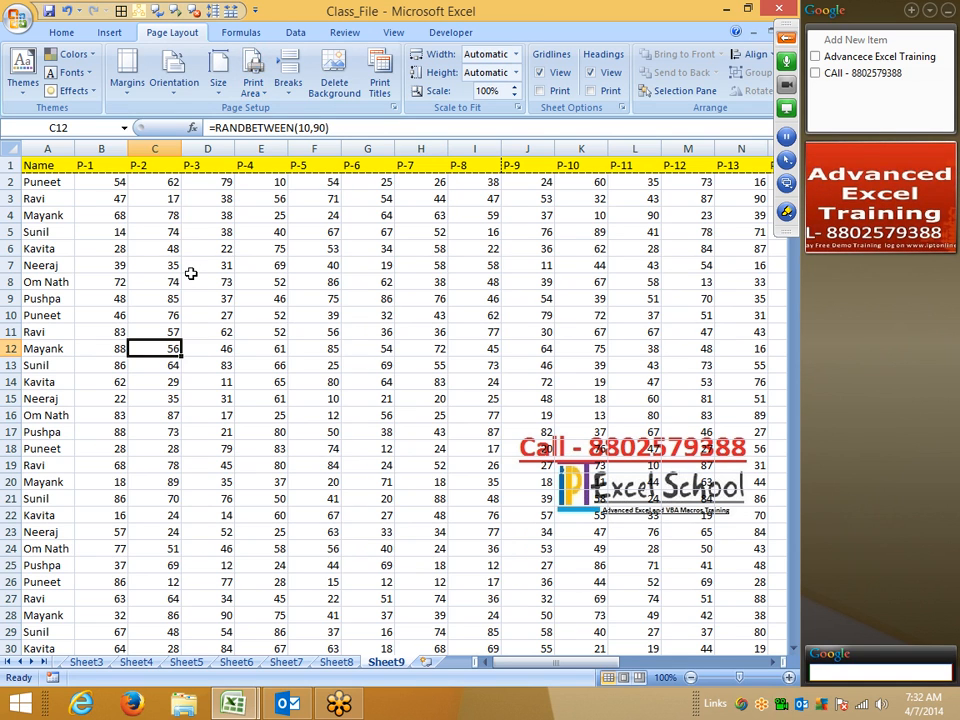
key(ctrl+z)
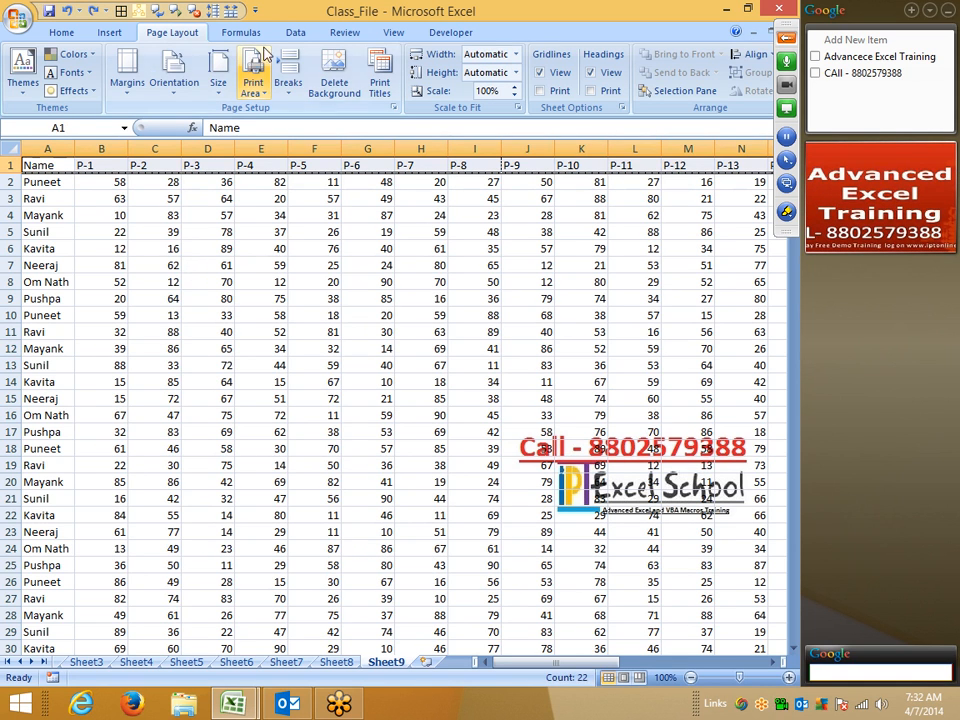
Step: In the Print Titles settings, set row 1 as the rows to repeat at top and clear the print area
click(380, 88)
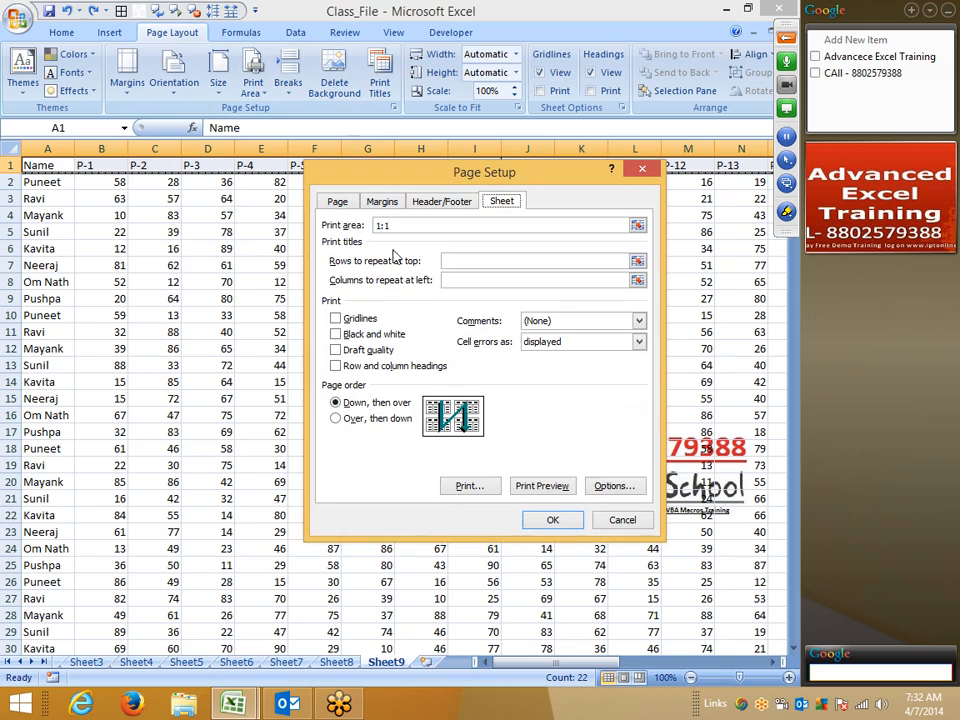
click(6, 164)
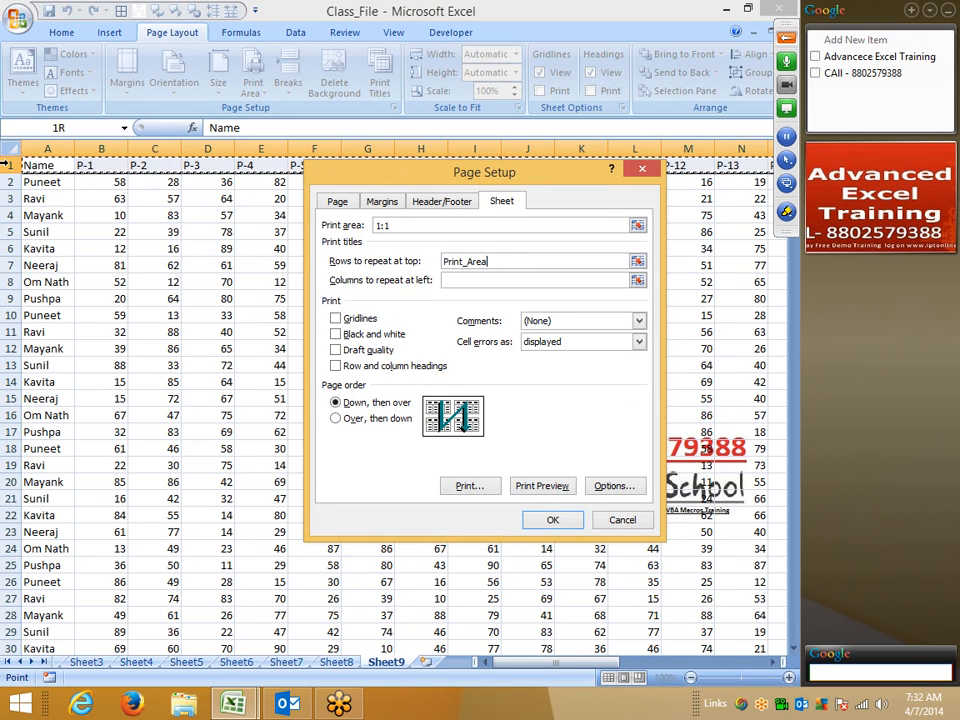
click(418, 223)
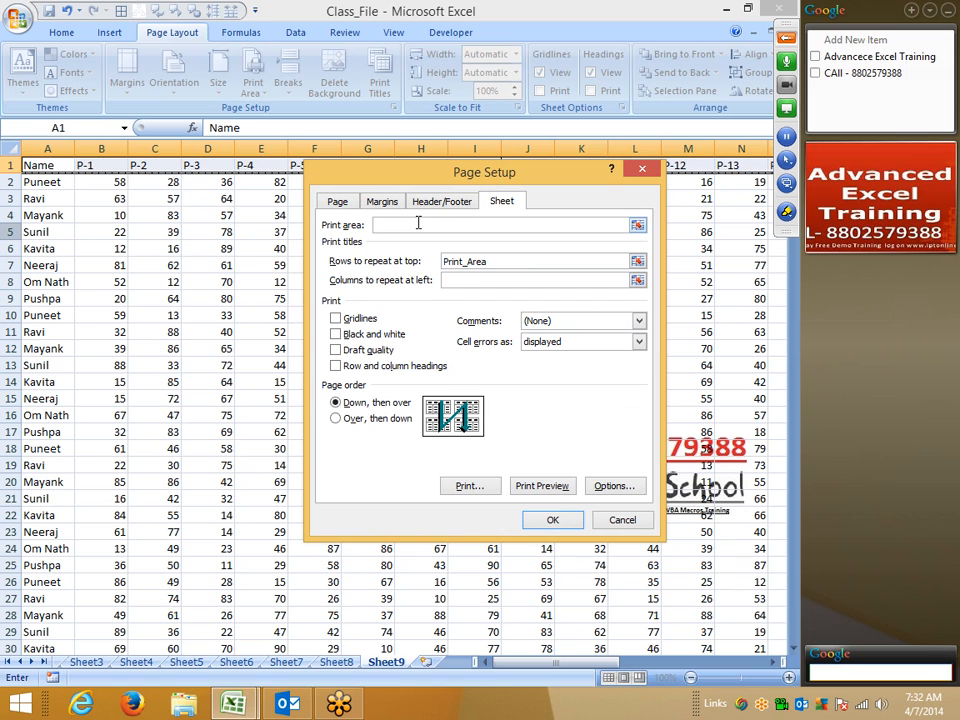
click(553, 519)
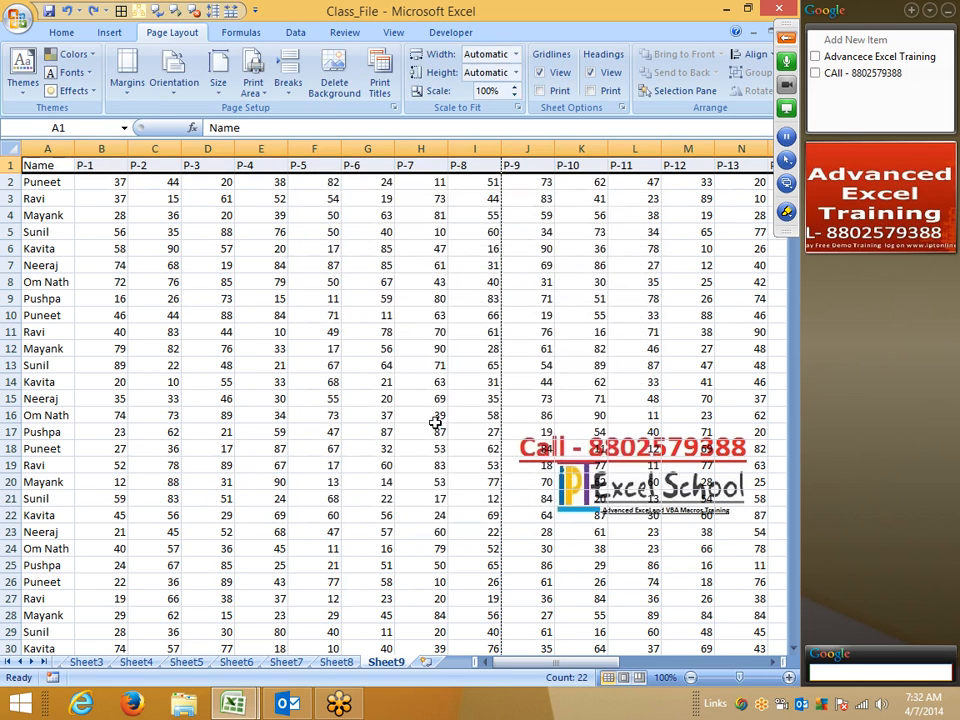
click(344, 360)
Step: Page through Print Preview up to page 6 to examine whether the heading row repeats, and return to the worksheet
click(19, 18)
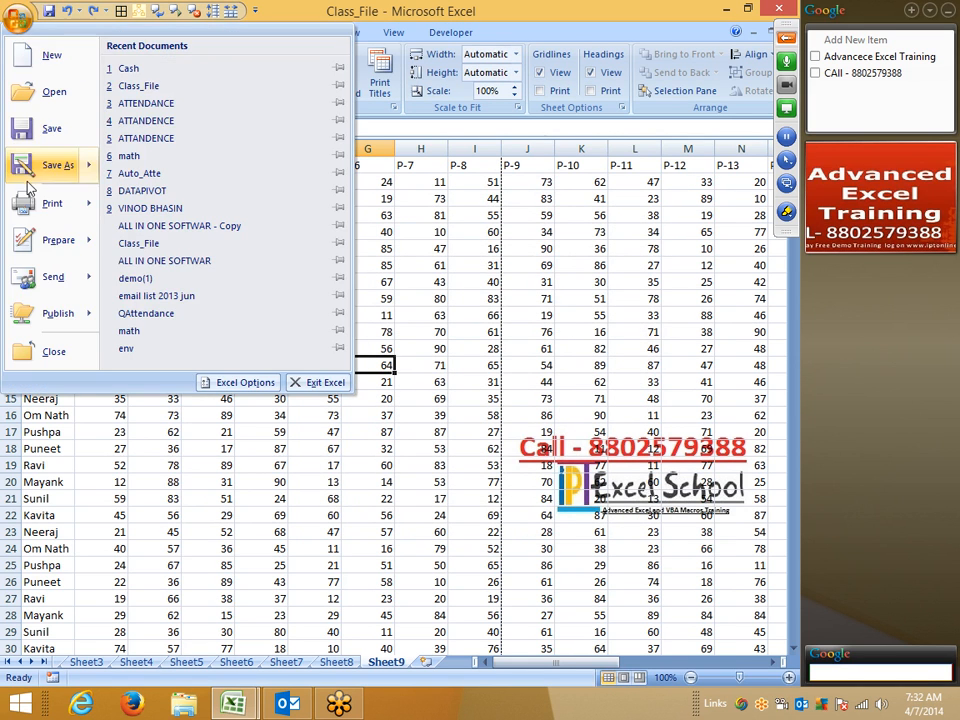
mouse_move(37, 208)
click(150, 172)
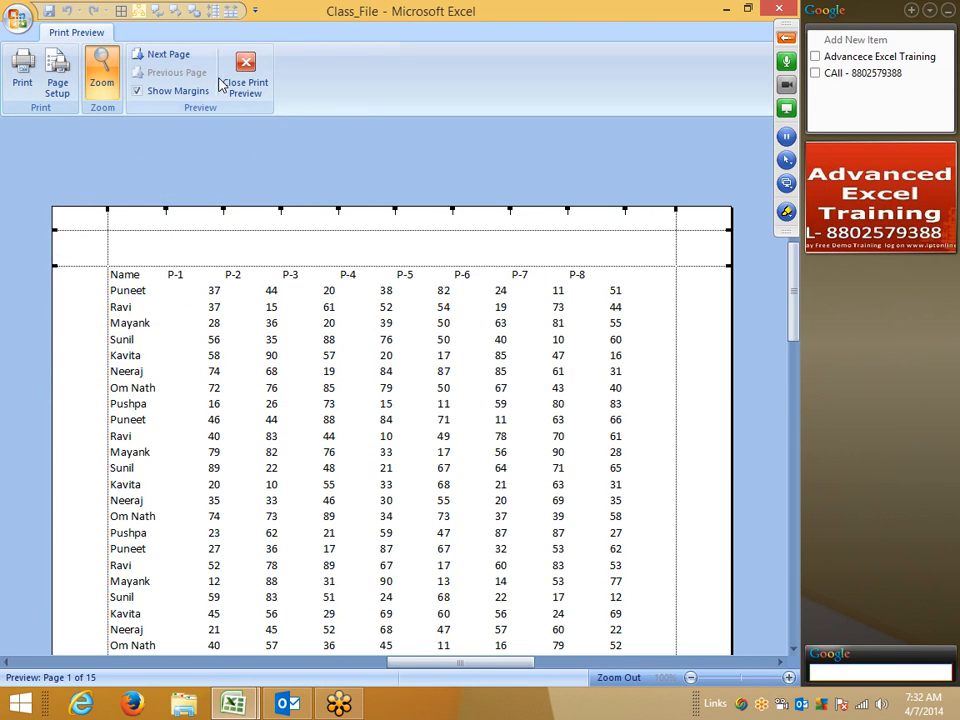
click(162, 56)
click(162, 56)
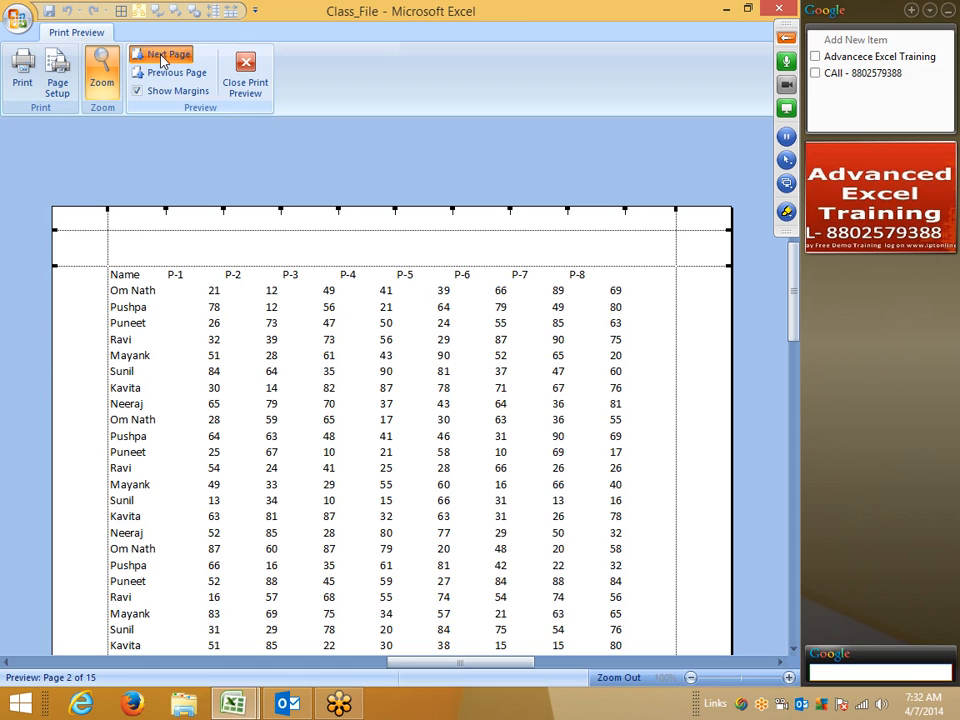
click(162, 56)
click(162, 56)
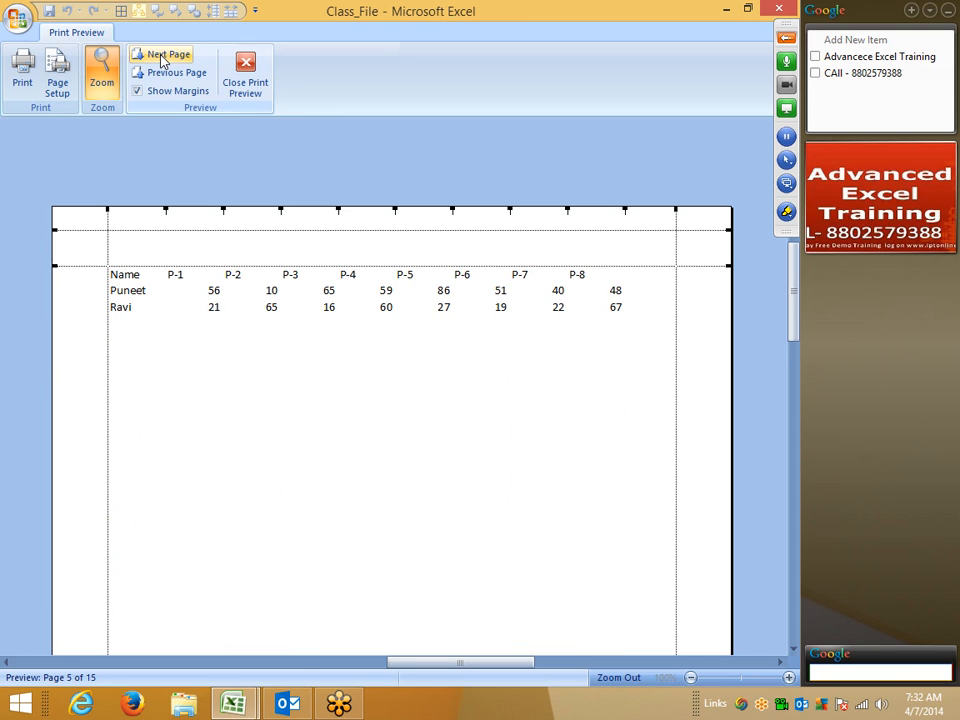
click(162, 56)
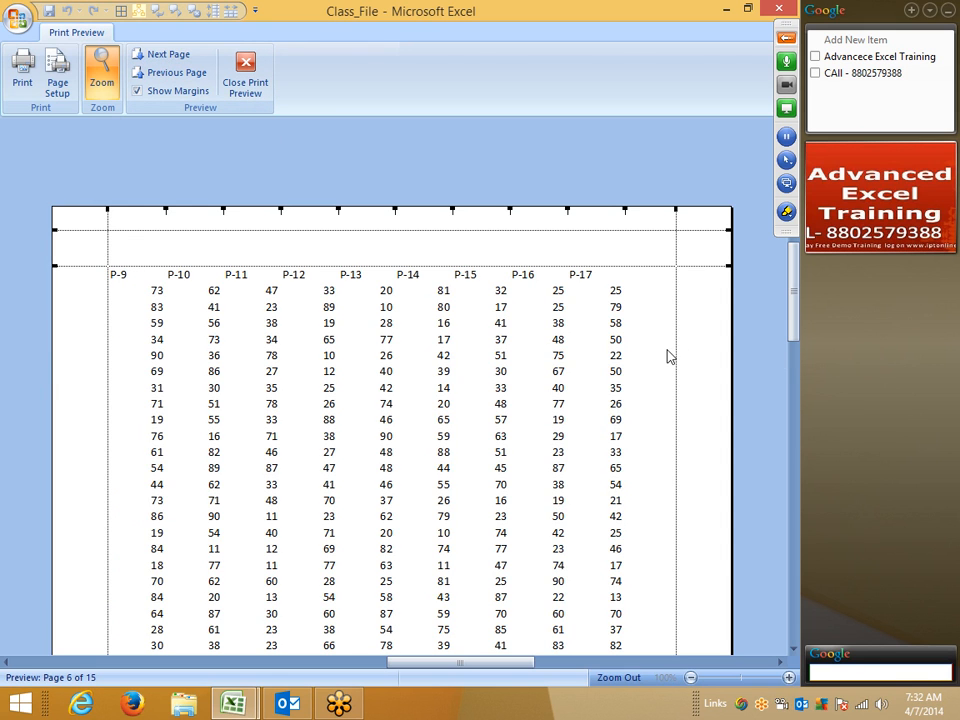
click(245, 72)
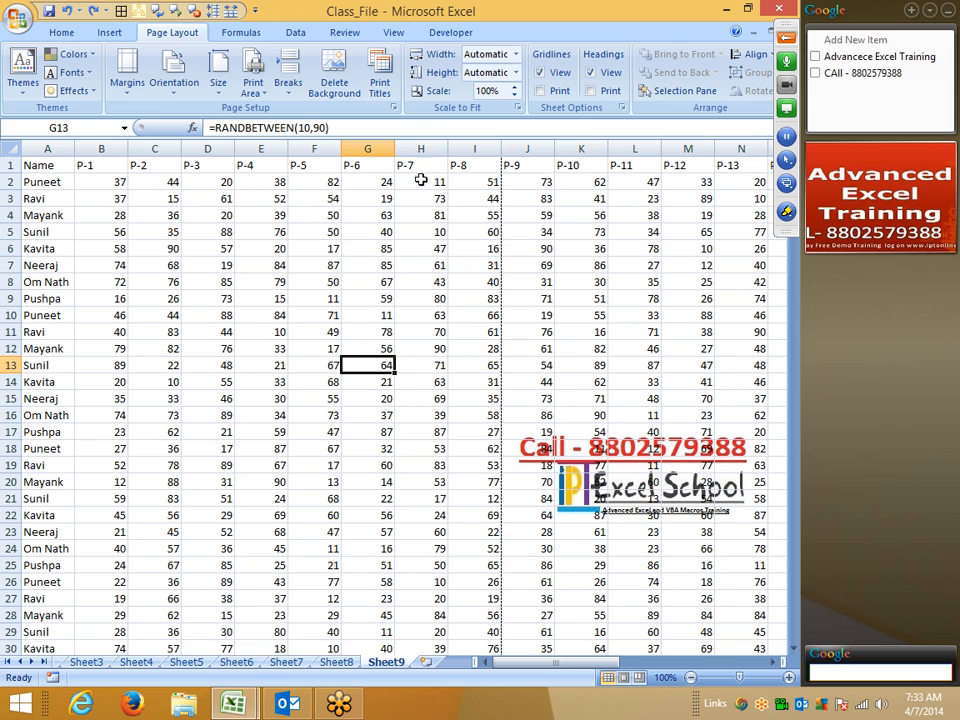
Step: Preview the printout again up to page 6 to check whether names accompany the columns from P-9 onward, and return to the worksheet
click(452, 167)
click(526, 167)
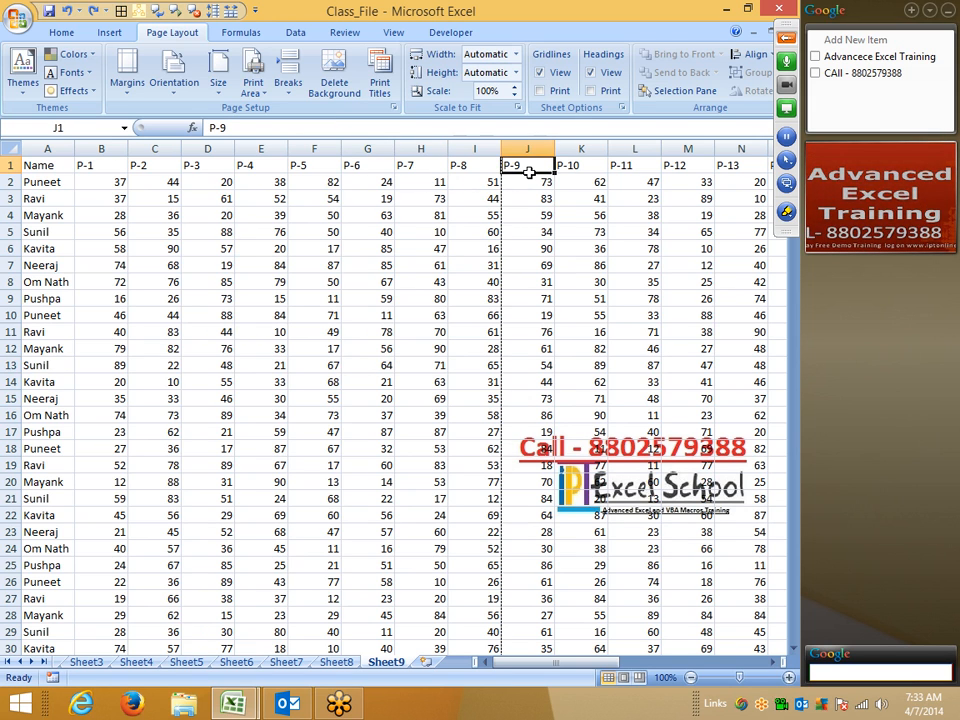
click(20, 20)
mouse_move(52, 203)
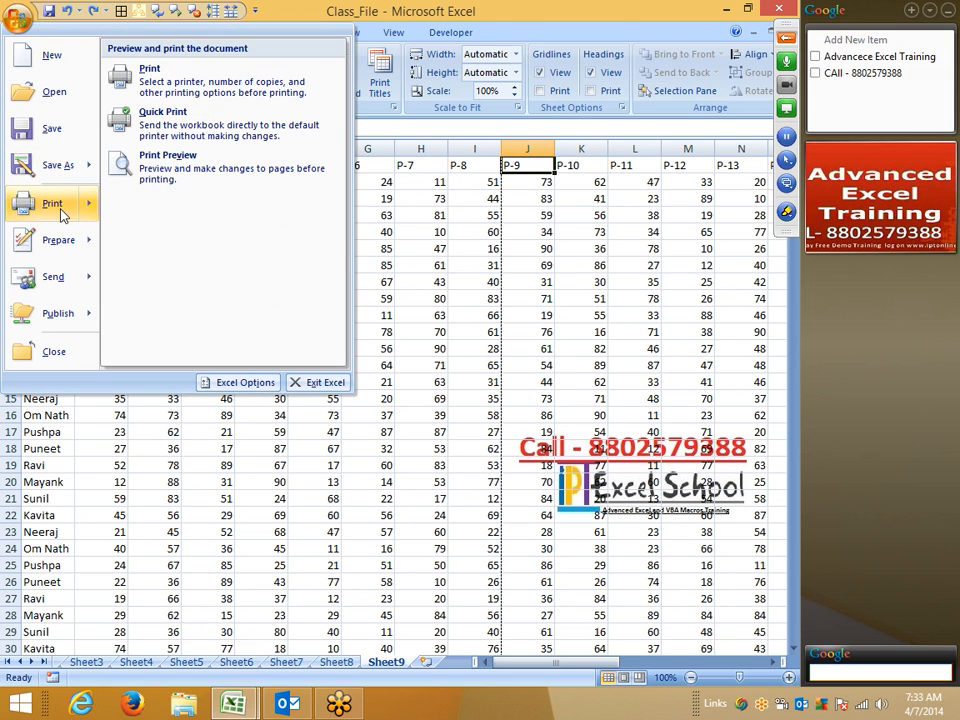
click(163, 192)
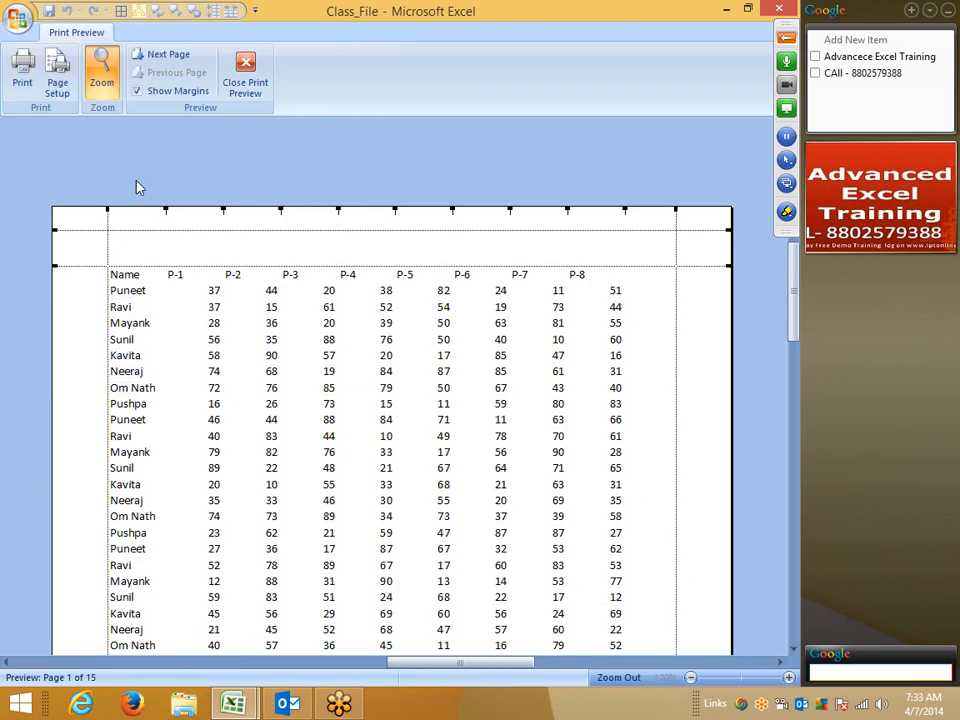
click(163, 57)
click(166, 58)
click(166, 58)
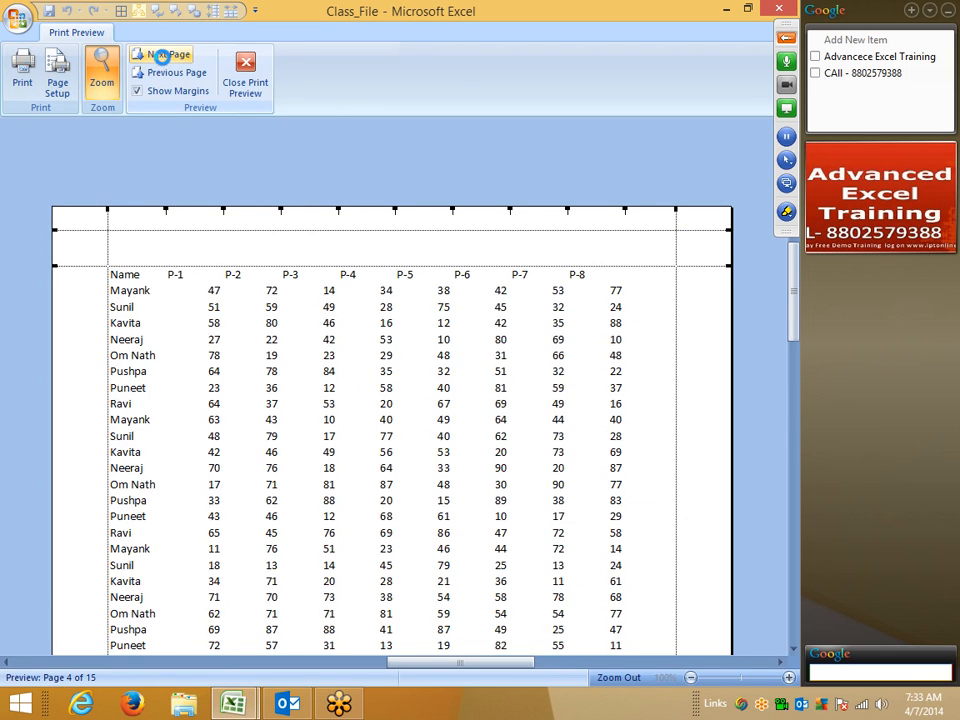
click(166, 58)
click(166, 58)
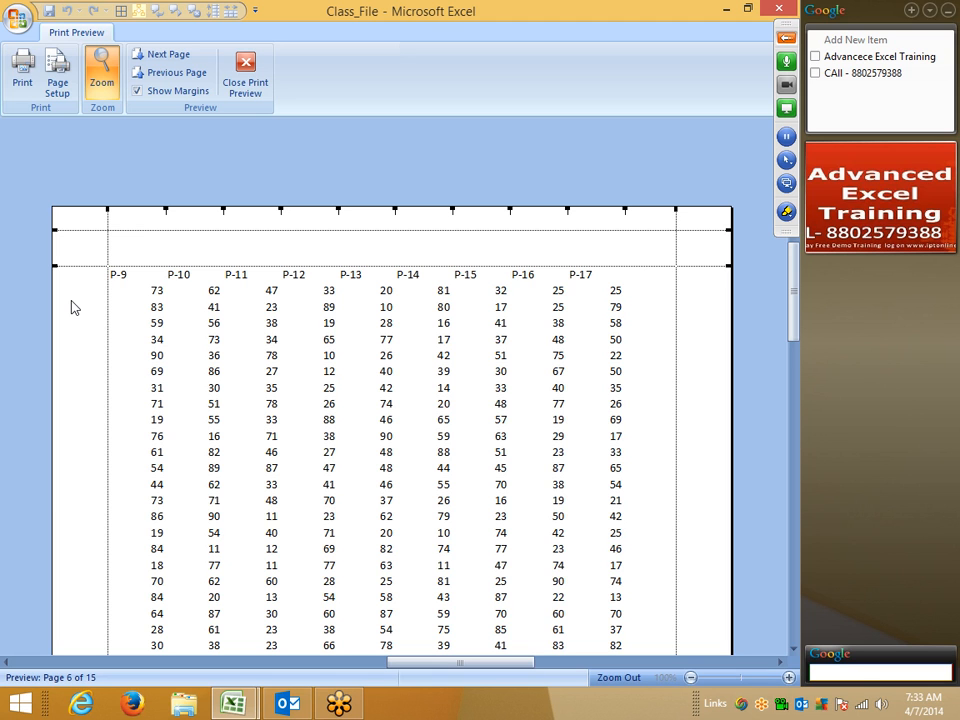
click(252, 90)
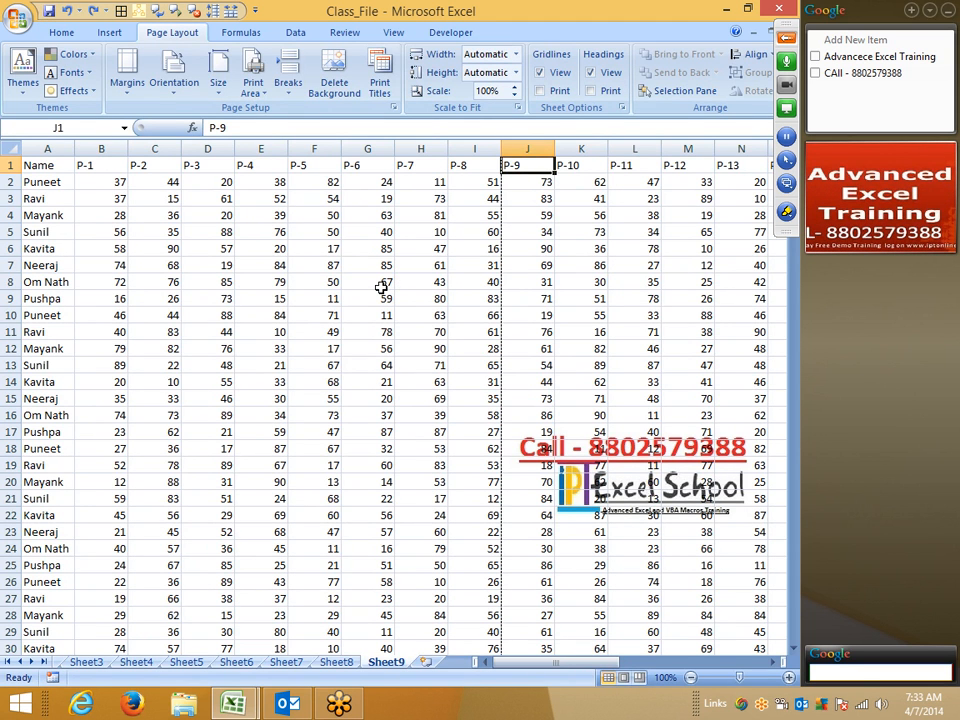
click(16, 18)
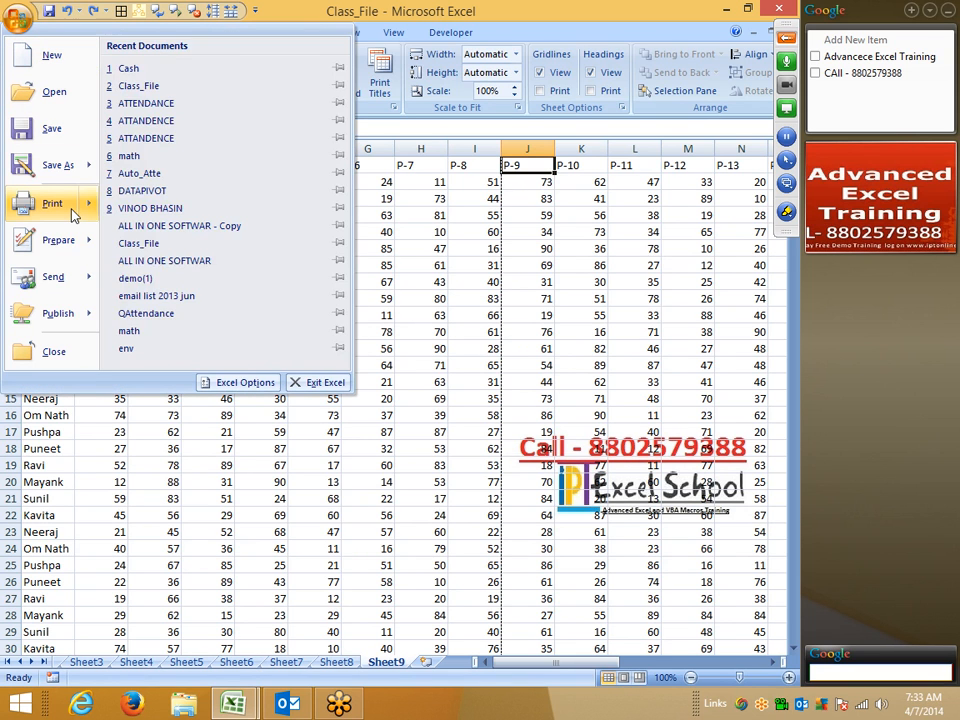
mouse_move(72, 214)
click(428, 243)
Step: Set column A ($A:$A) as the columns to repeat at left in the Print Titles settings
click(383, 87)
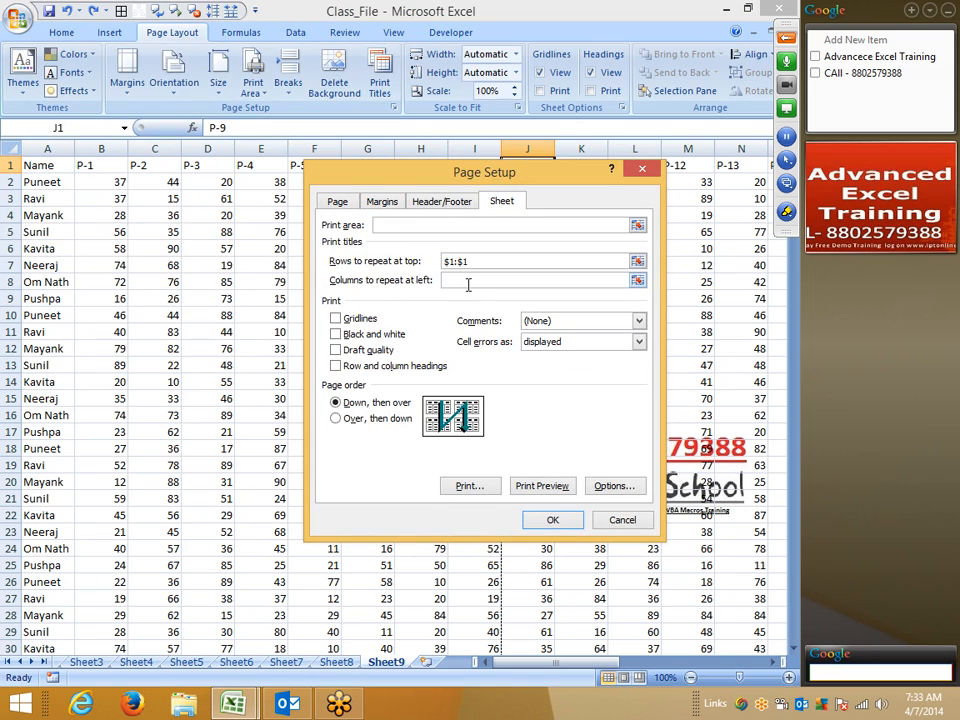
click(467, 281)
click(48, 150)
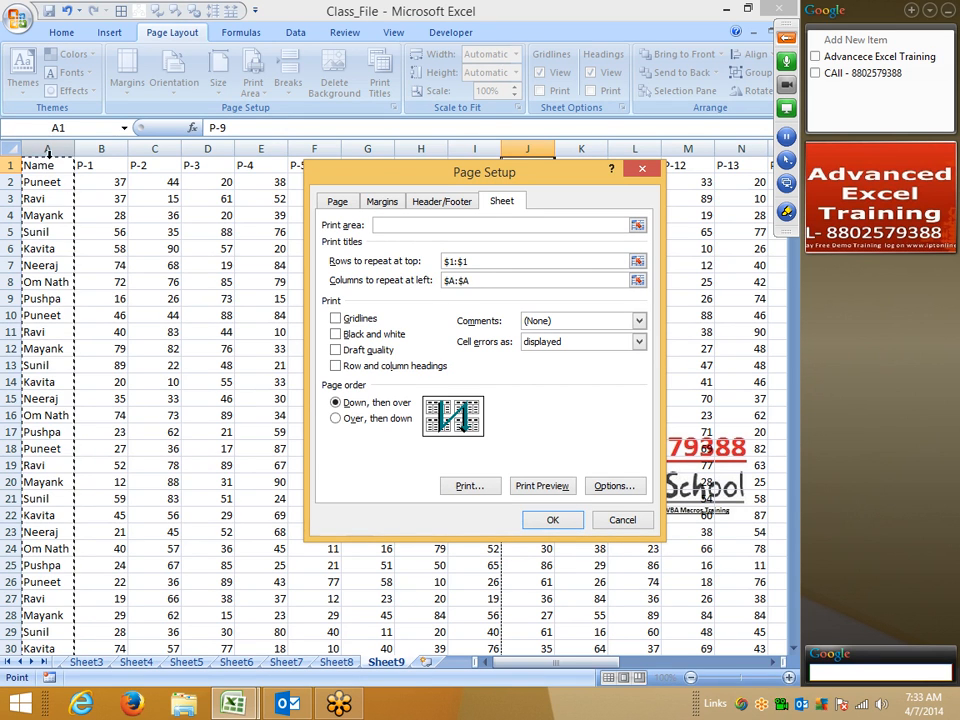
click(552, 519)
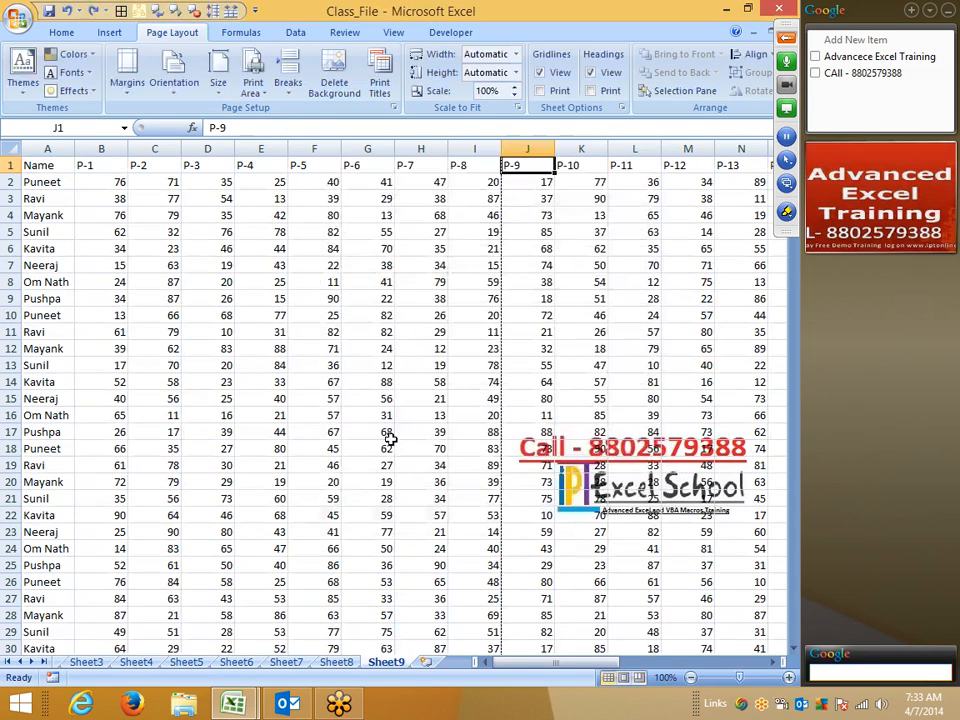
click(155, 298)
Step: Page through the print preview to page 6 to check that both the heading row and Name column repeat, and close the preview
click(18, 16)
mouse_move(52, 200)
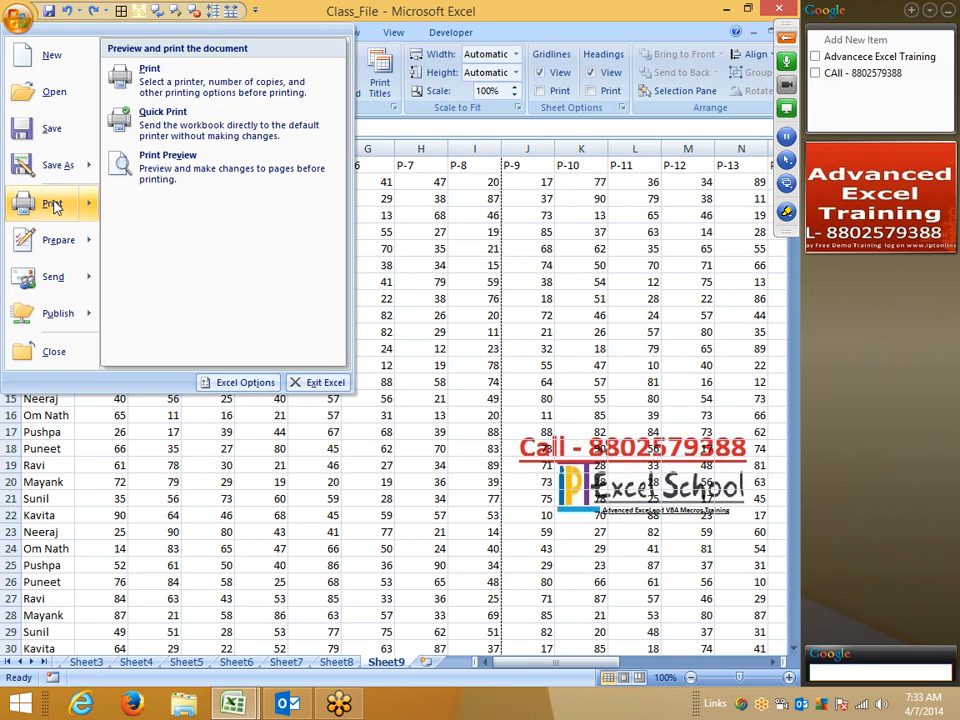
click(150, 155)
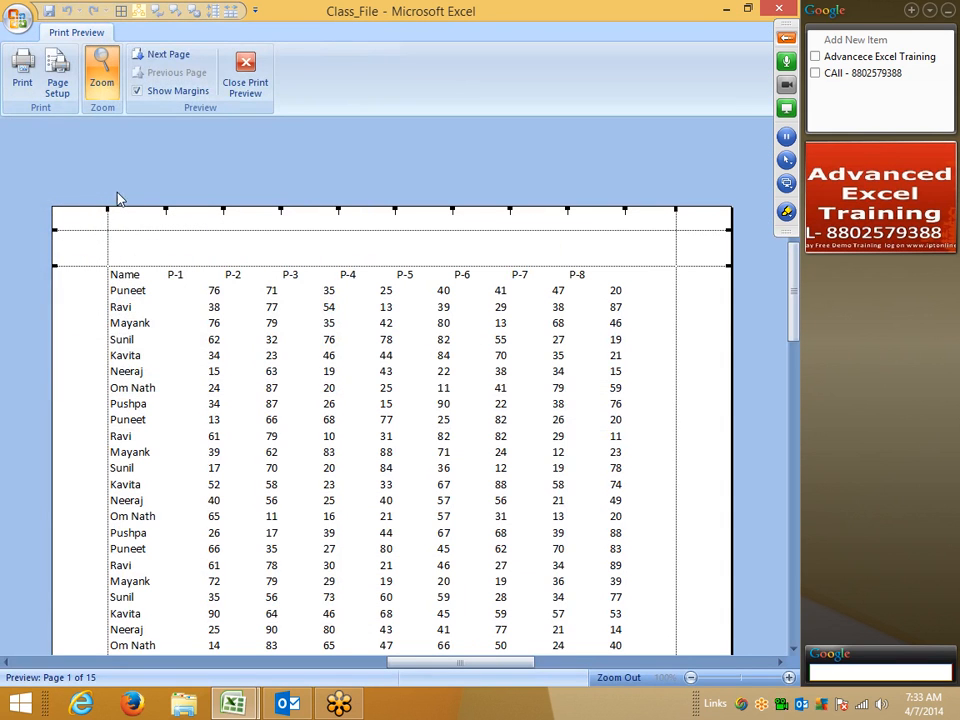
click(160, 55)
click(163, 57)
click(163, 57)
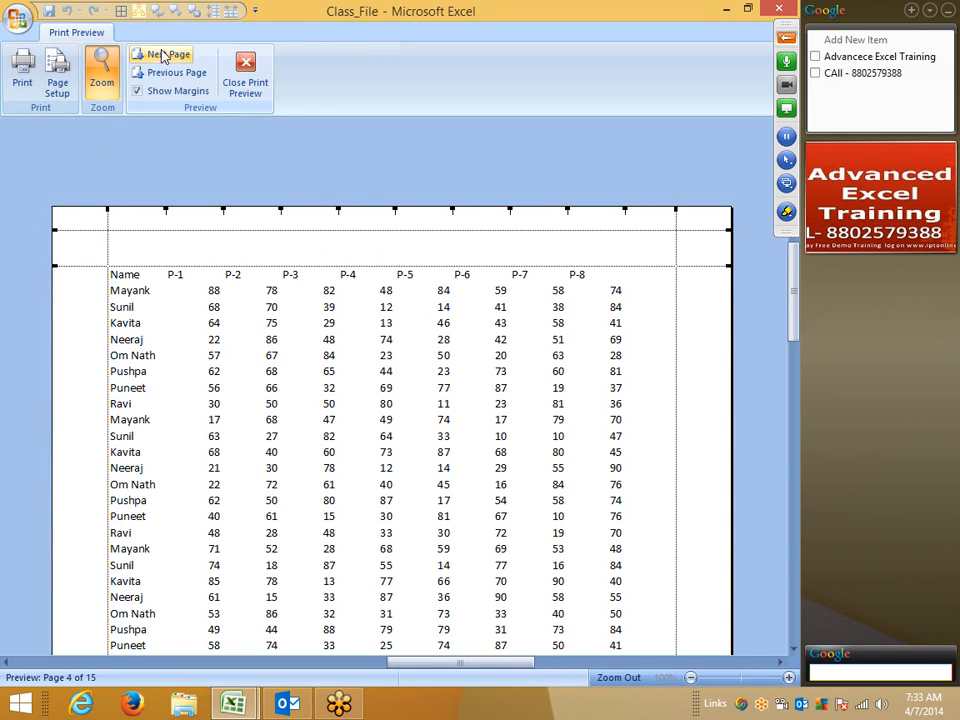
click(163, 57)
click(163, 57)
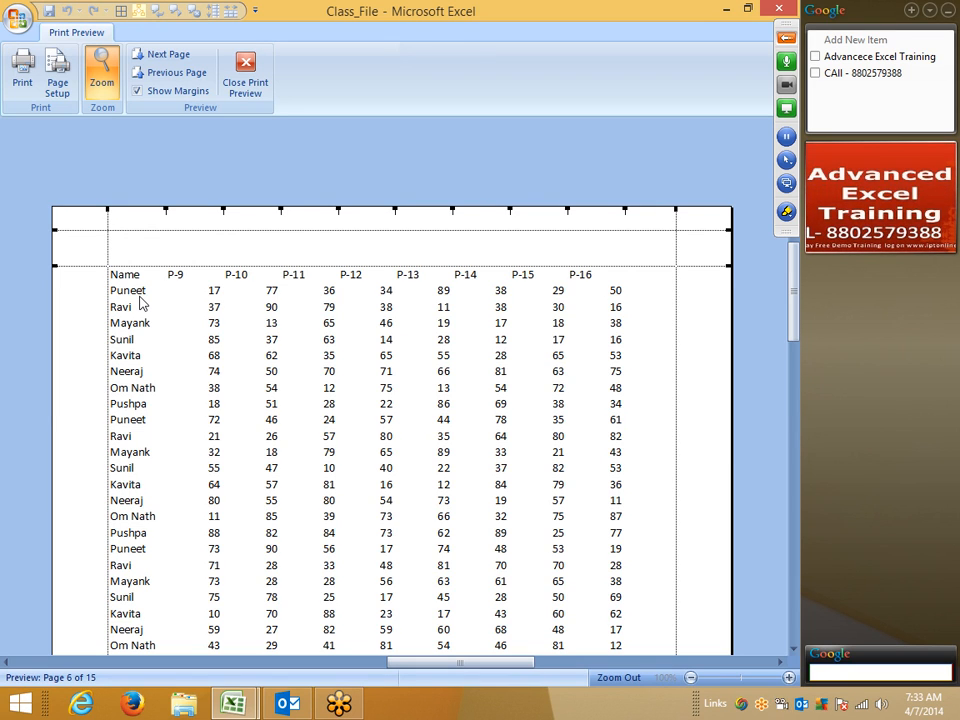
click(233, 86)
click(272, 248)
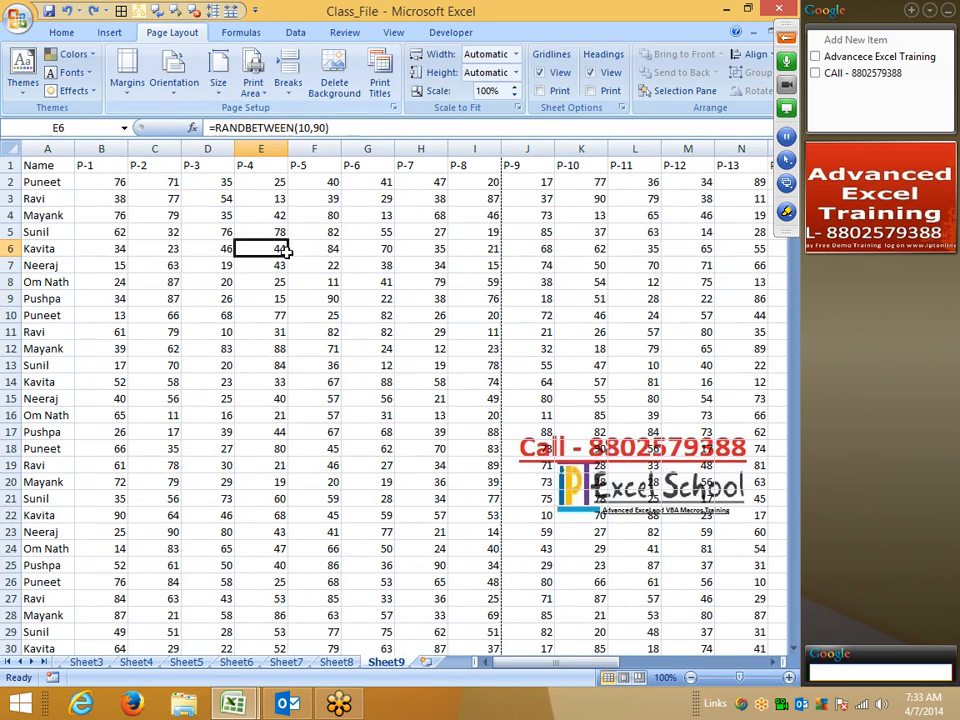
Step: Look through the available paper sizes and choose A4 (8.27" x 11.69")
click(220, 88)
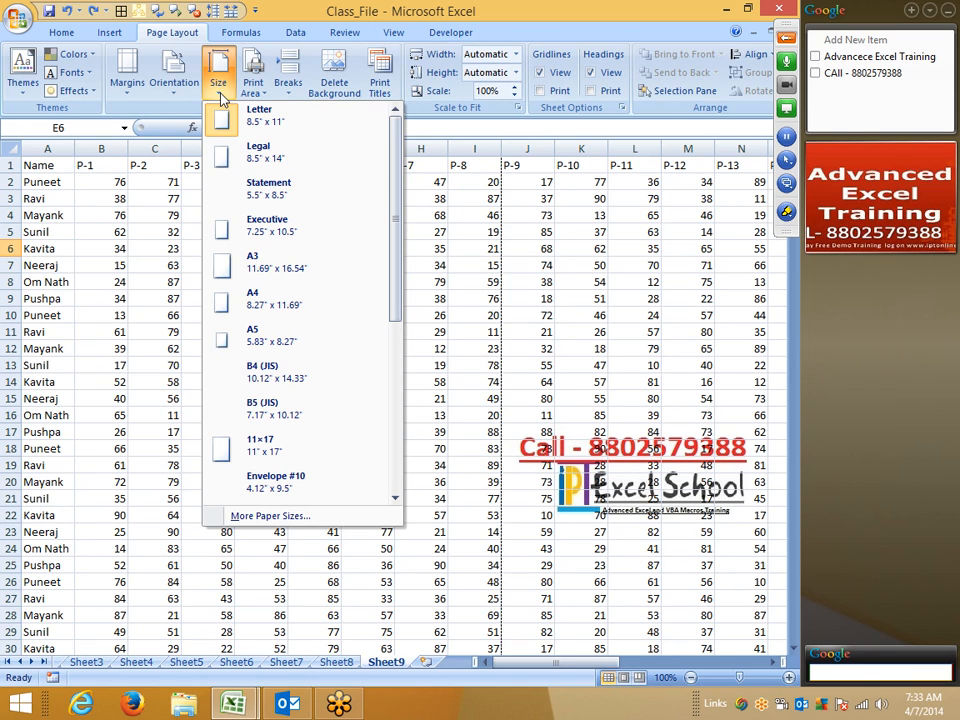
scroll(318, 400, down, 3)
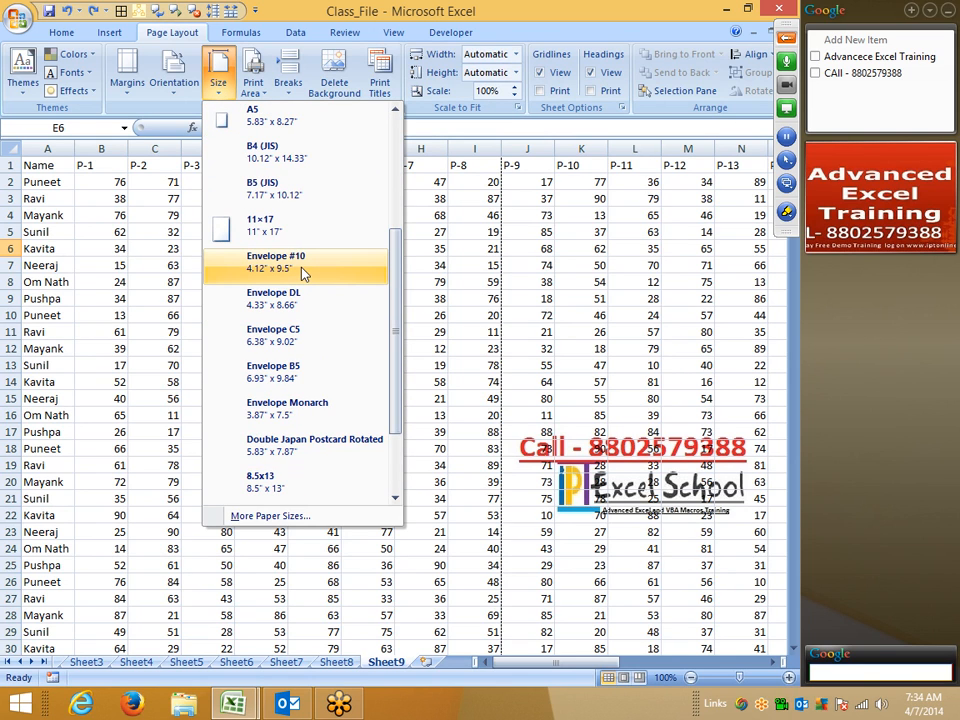
scroll(304, 273, up, 3)
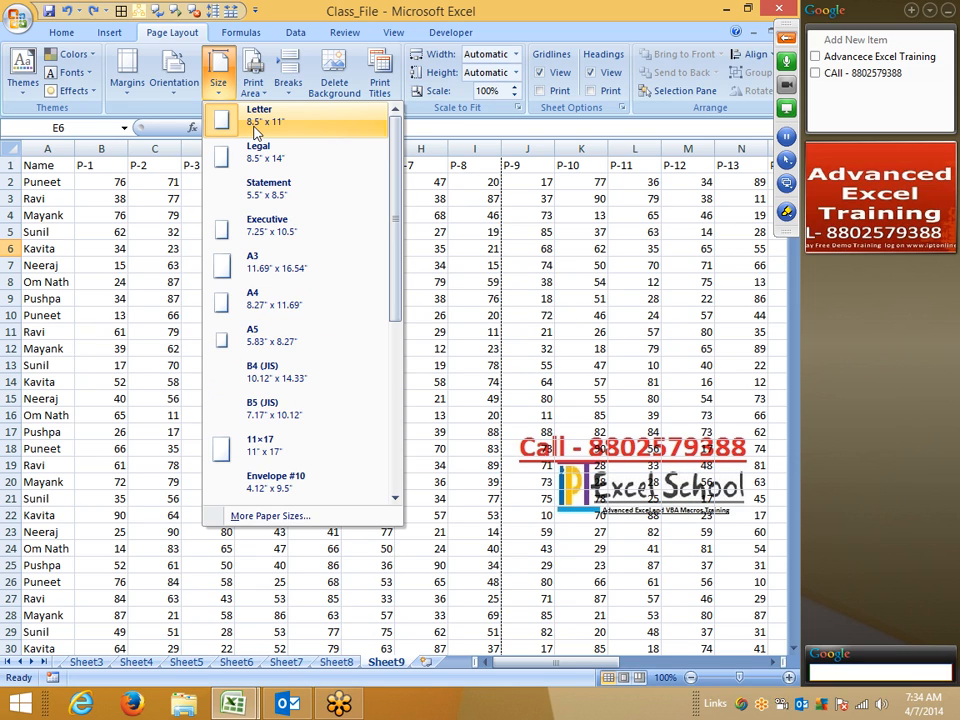
click(307, 305)
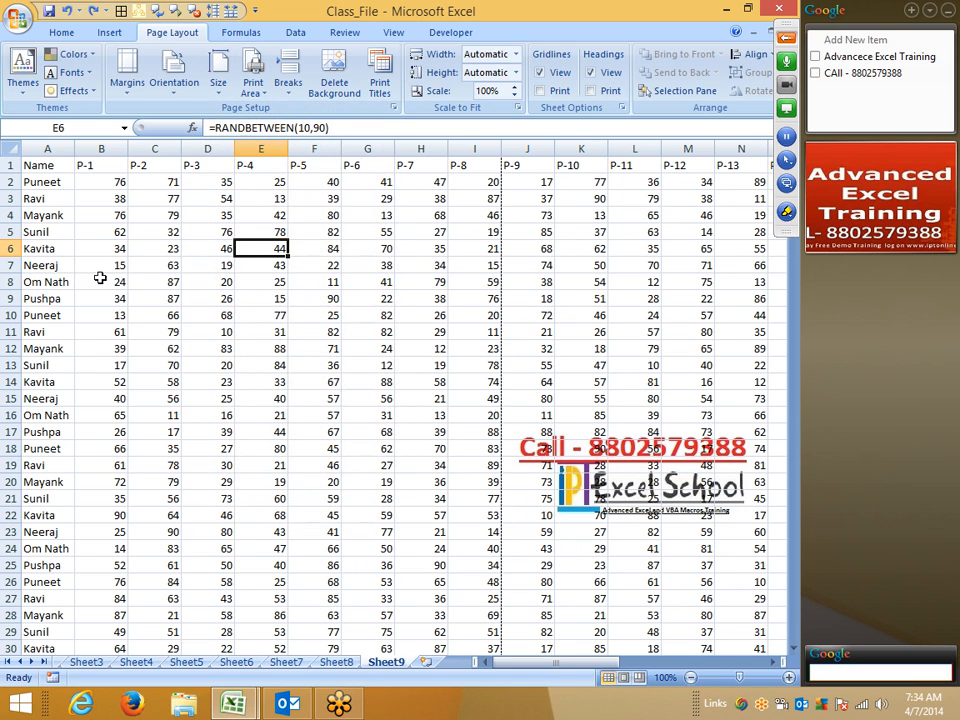
Step: Set the range A1:I23 as the sheet's print area
click(30, 163)
drag(30, 163, 456, 534)
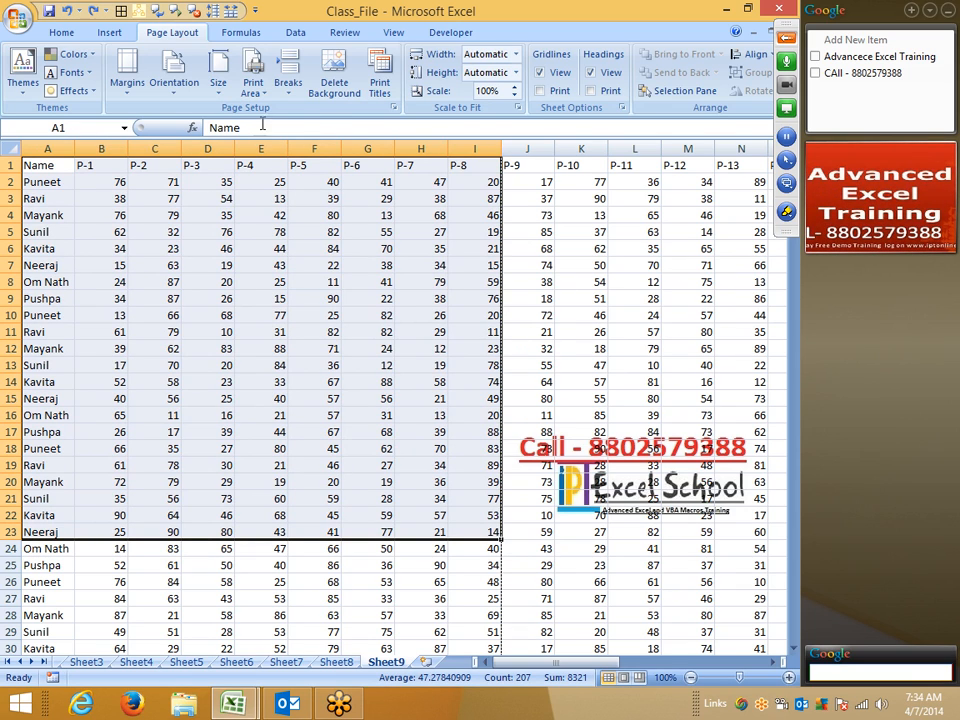
click(252, 85)
click(270, 110)
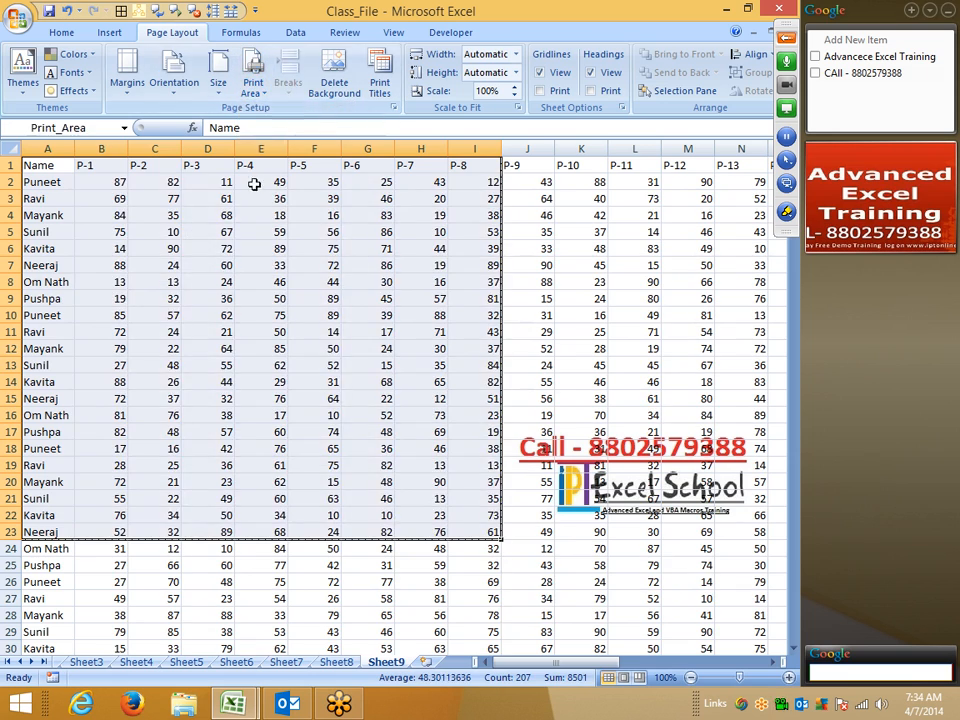
Step: Preview the printout to check that only the print area A1:I23 is included, and close the preview
click(258, 215)
click(18, 14)
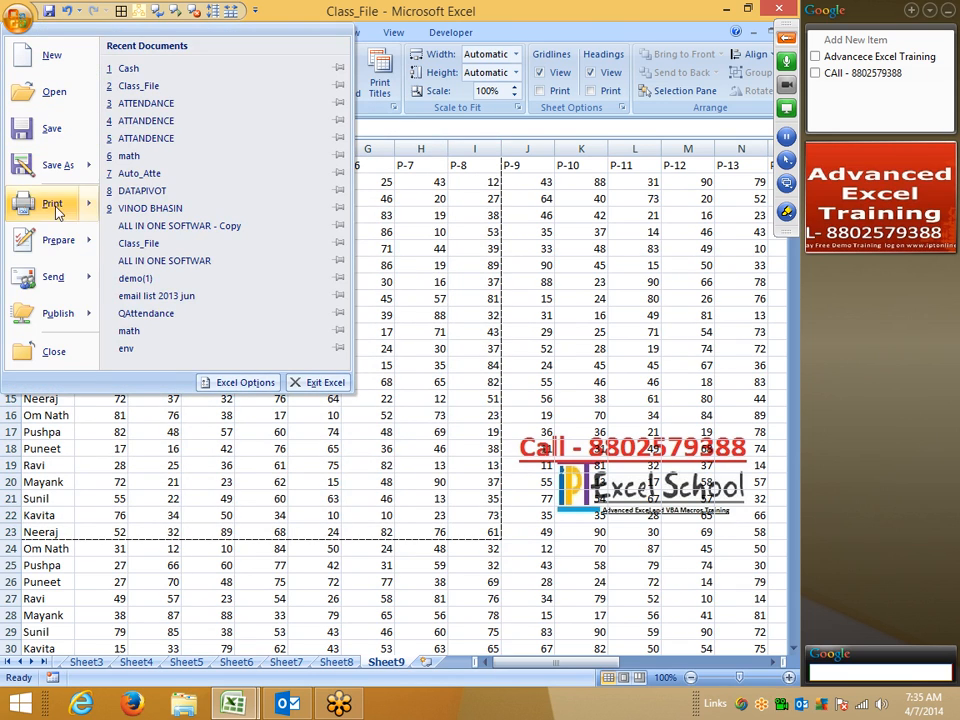
mouse_move(56, 207)
click(170, 158)
scroll(410, 375, down, 3)
scroll(411, 375, up, 3)
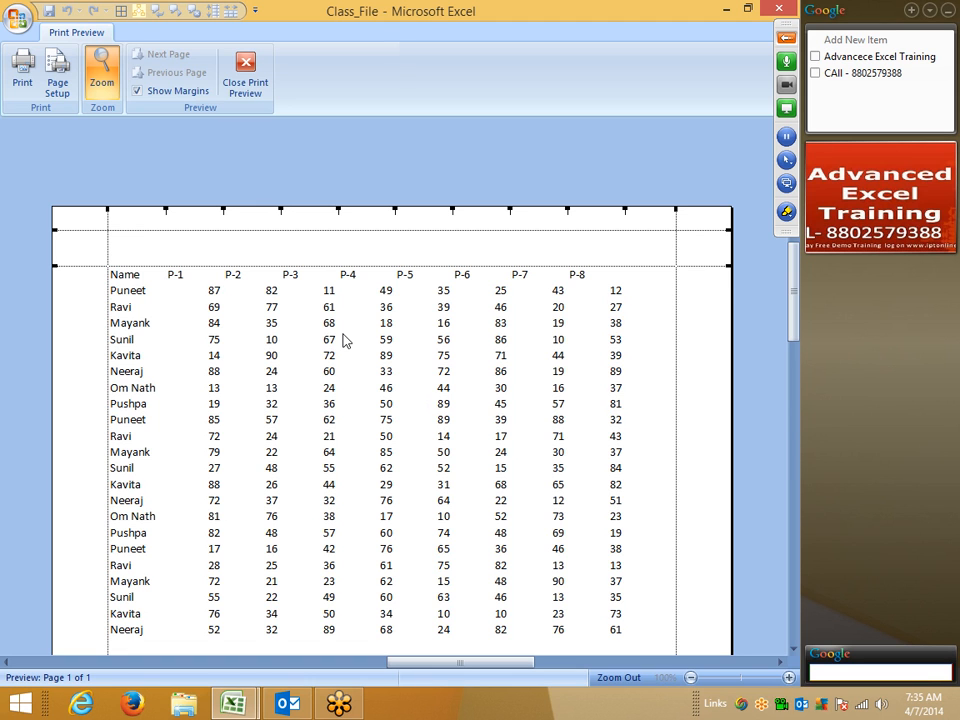
click(245, 72)
click(316, 334)
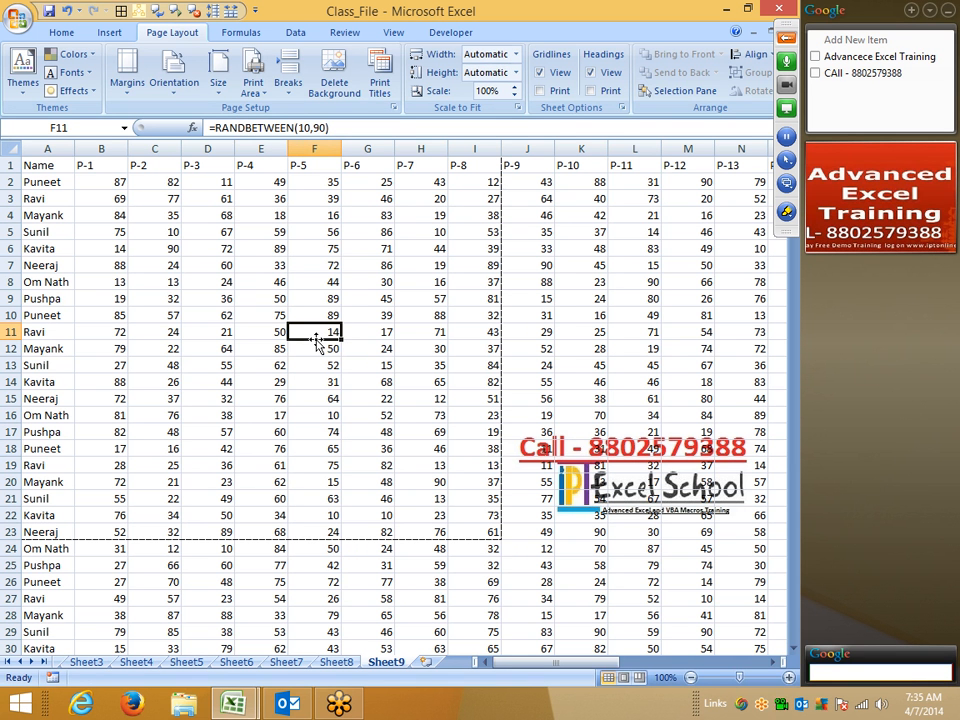
Step: Insert a horizontal page break above row 9, using the selected range A9:I9
drag(28, 298, 467, 296)
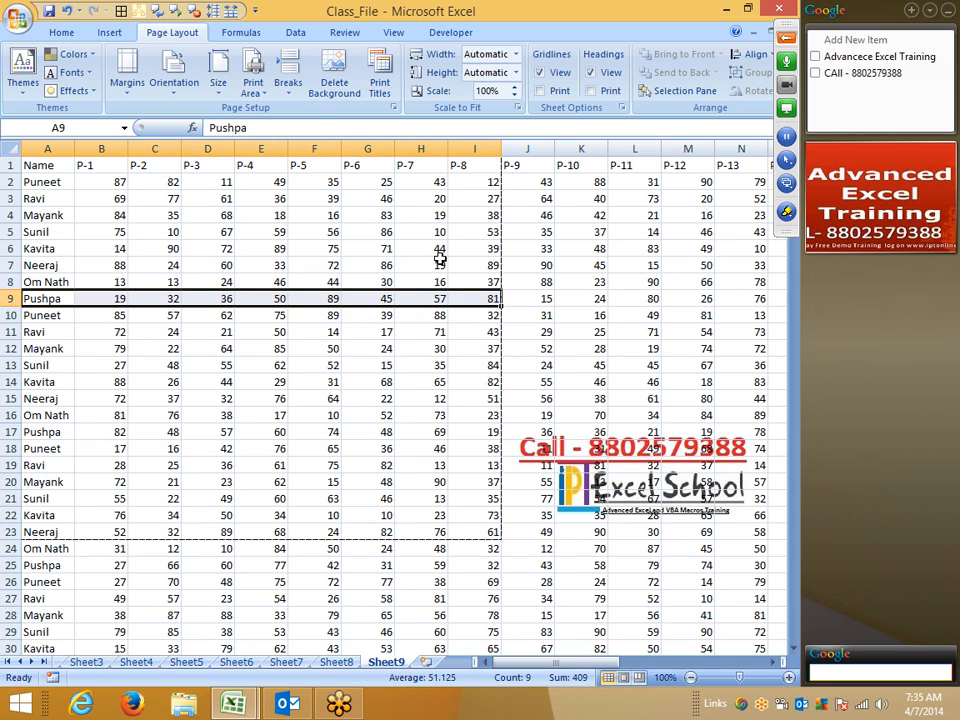
click(289, 88)
click(320, 108)
click(296, 329)
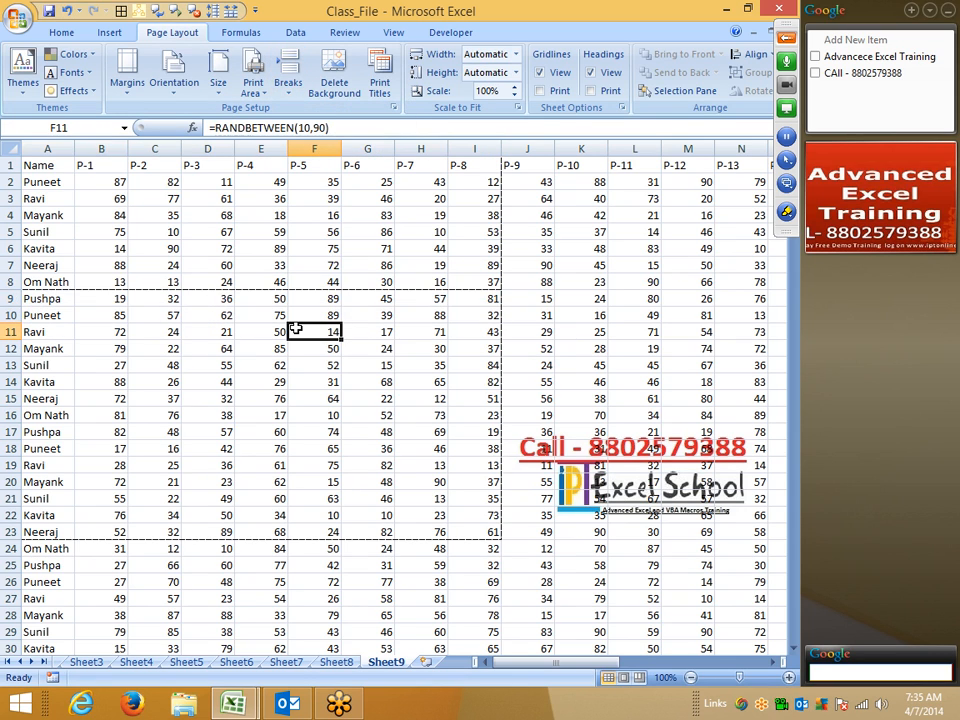
Step: Check in the print preview how the page break splits the print area across two pages, and close the preview
click(152, 398)
click(20, 14)
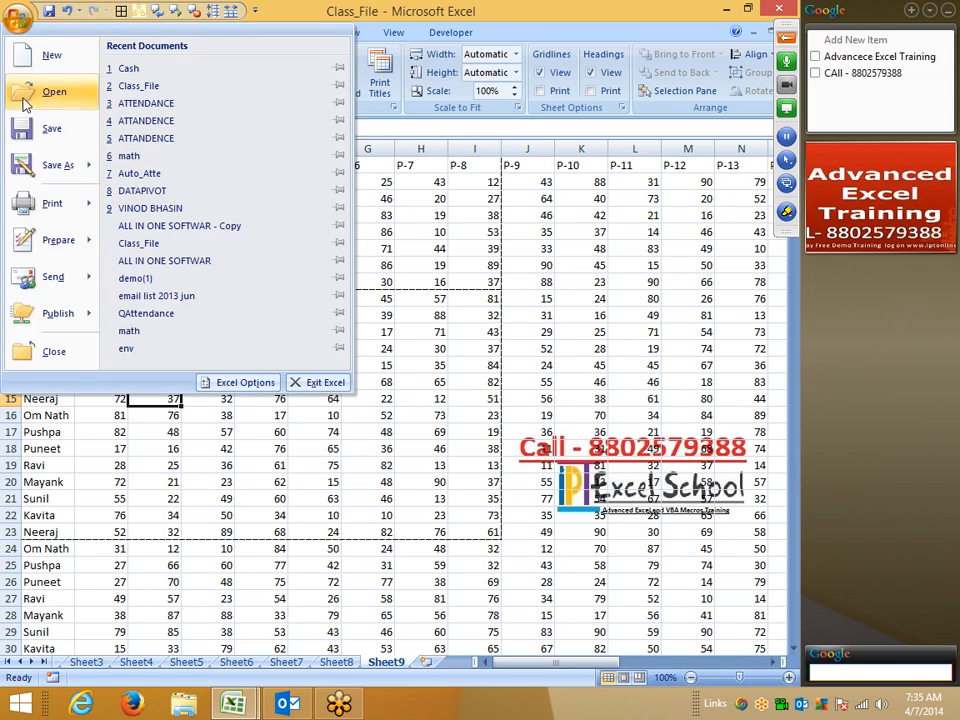
mouse_move(52, 203)
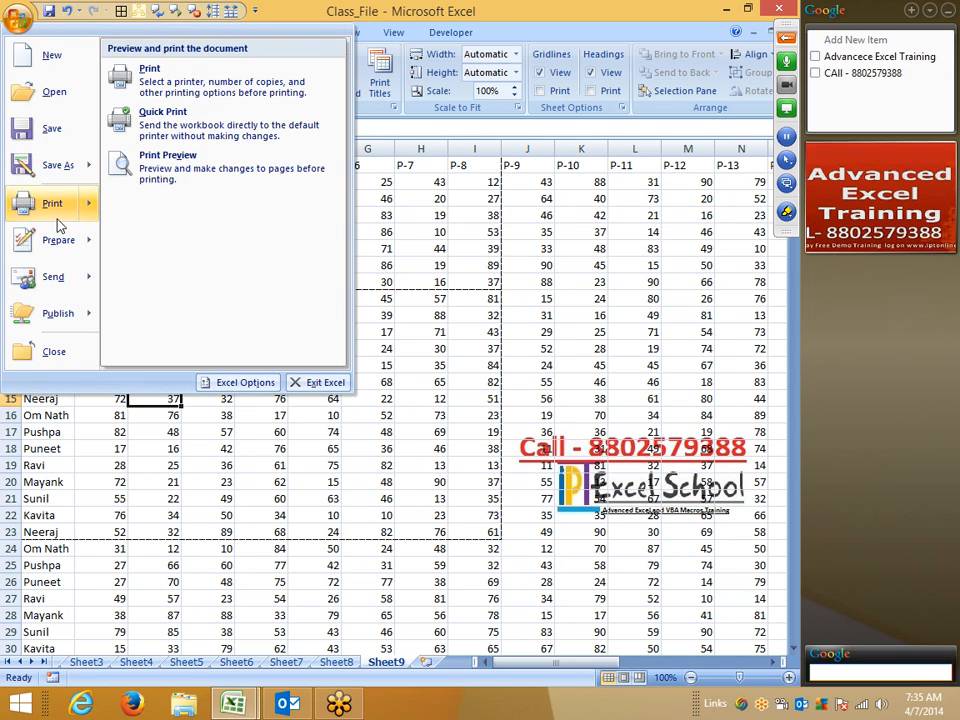
click(165, 182)
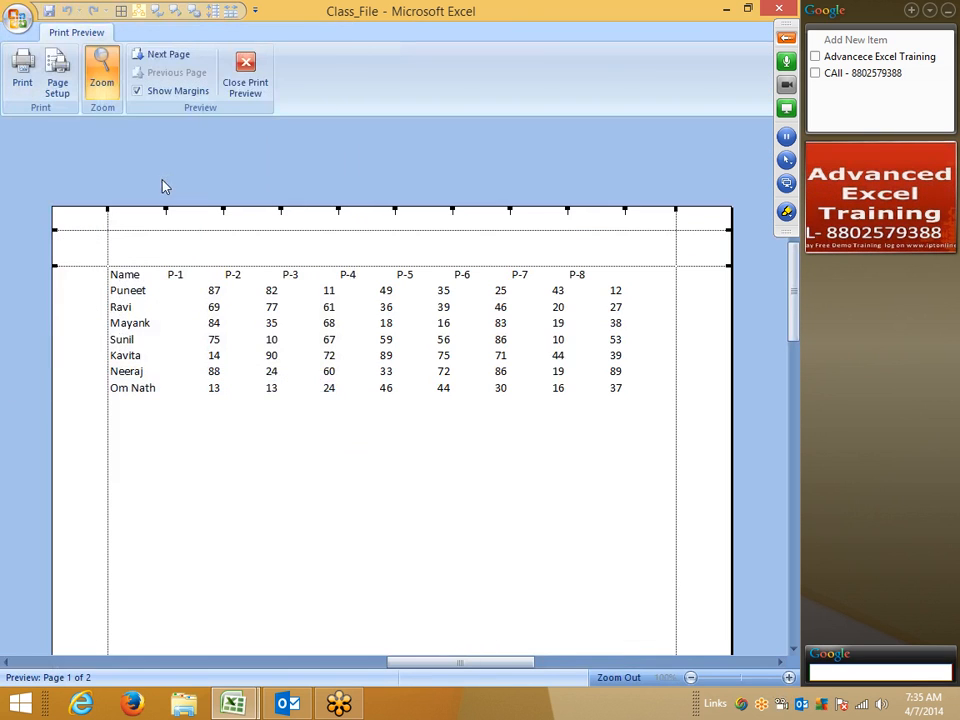
click(158, 56)
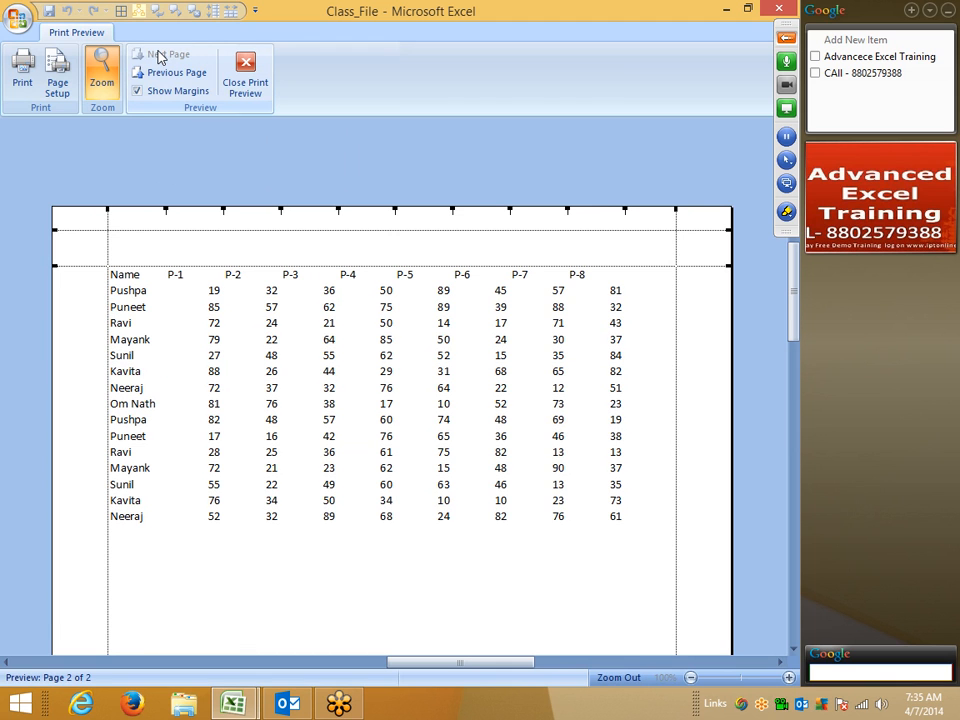
click(232, 90)
drag(62, 198, 427, 272)
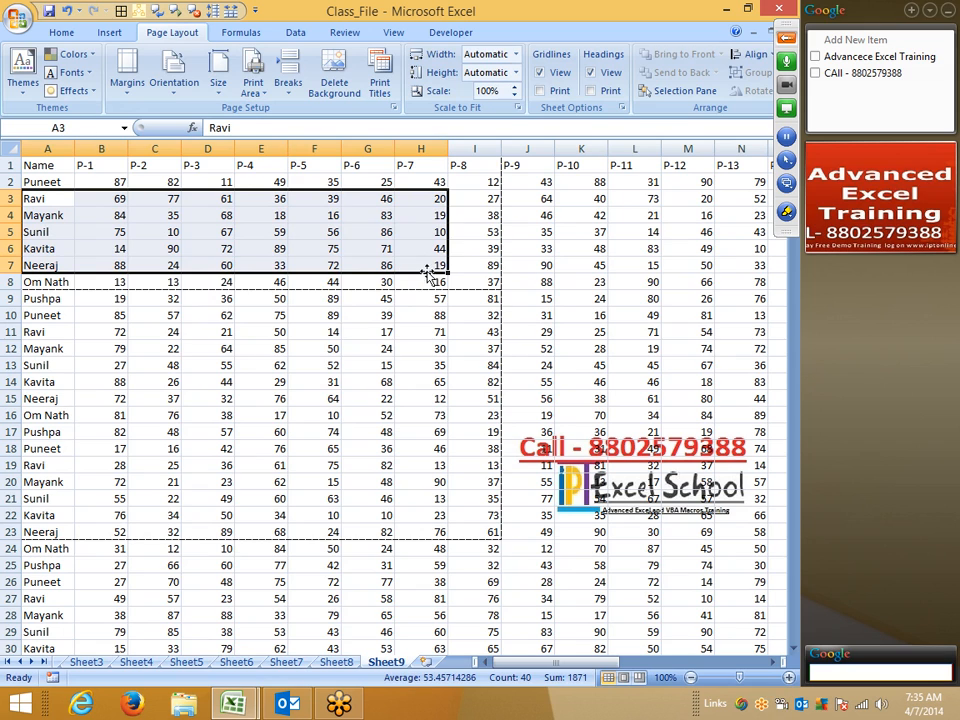
click(330, 294)
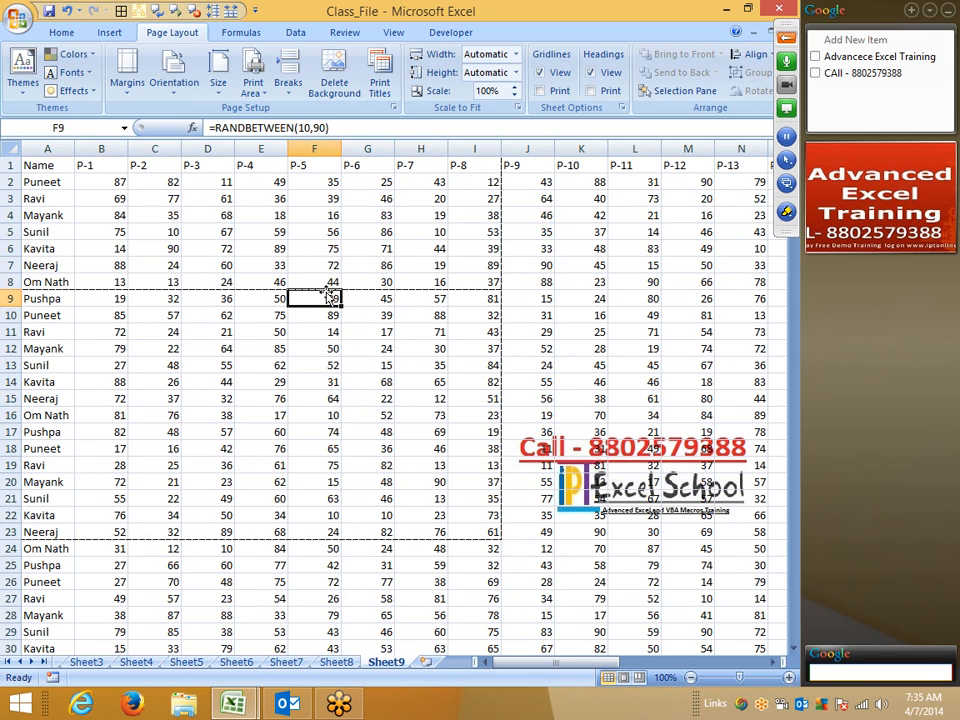
drag(522, 432, 753, 516)
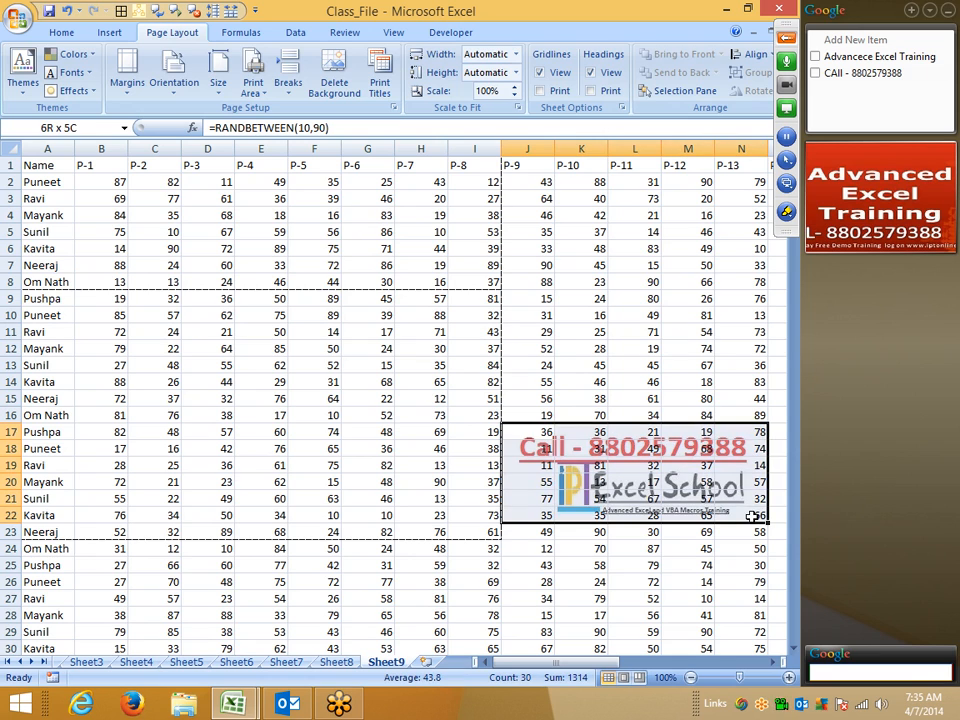
click(246, 462)
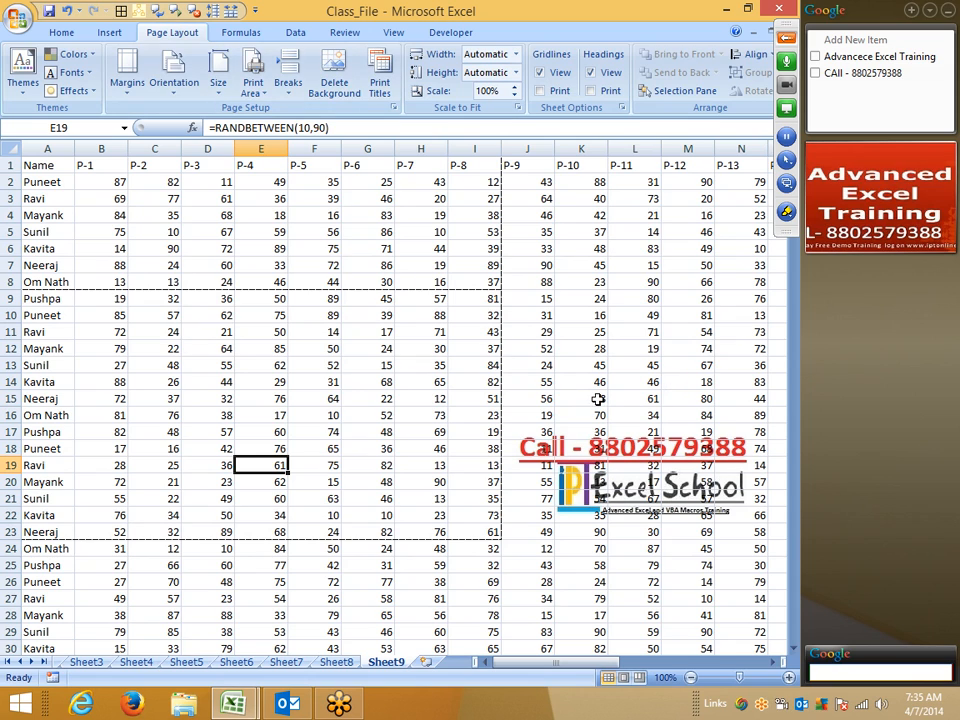
click(415, 348)
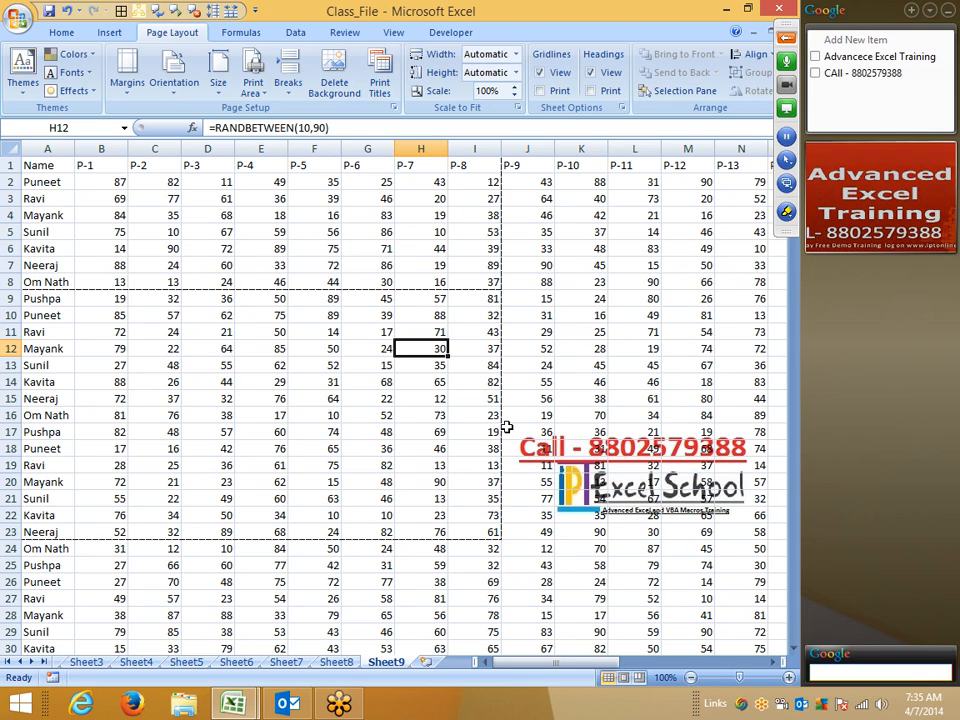
drag(475, 398, 754, 536)
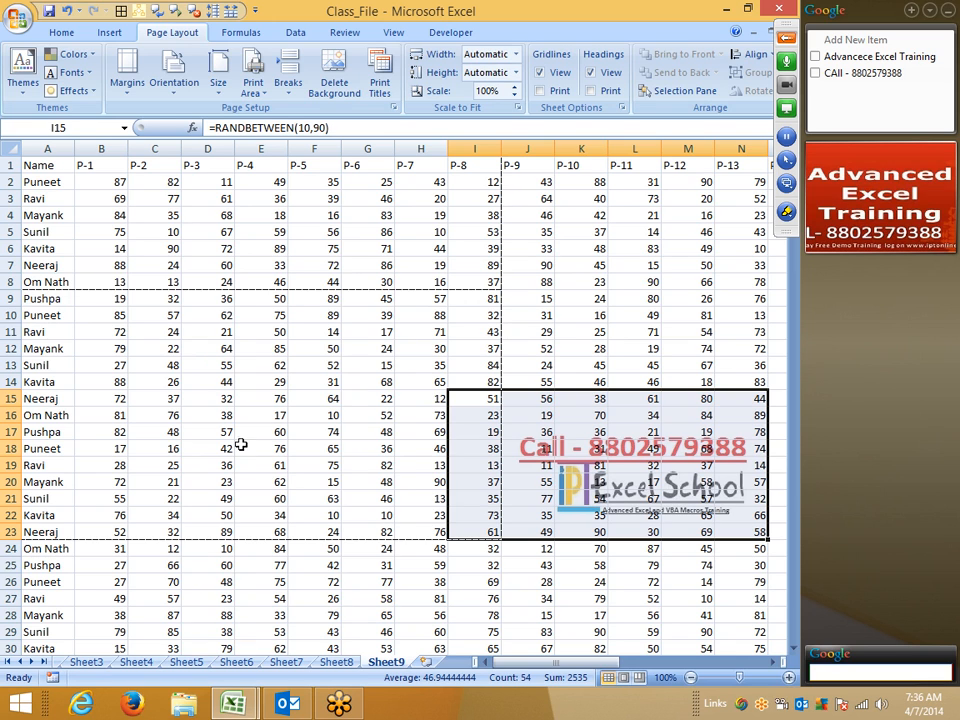
click(186, 428)
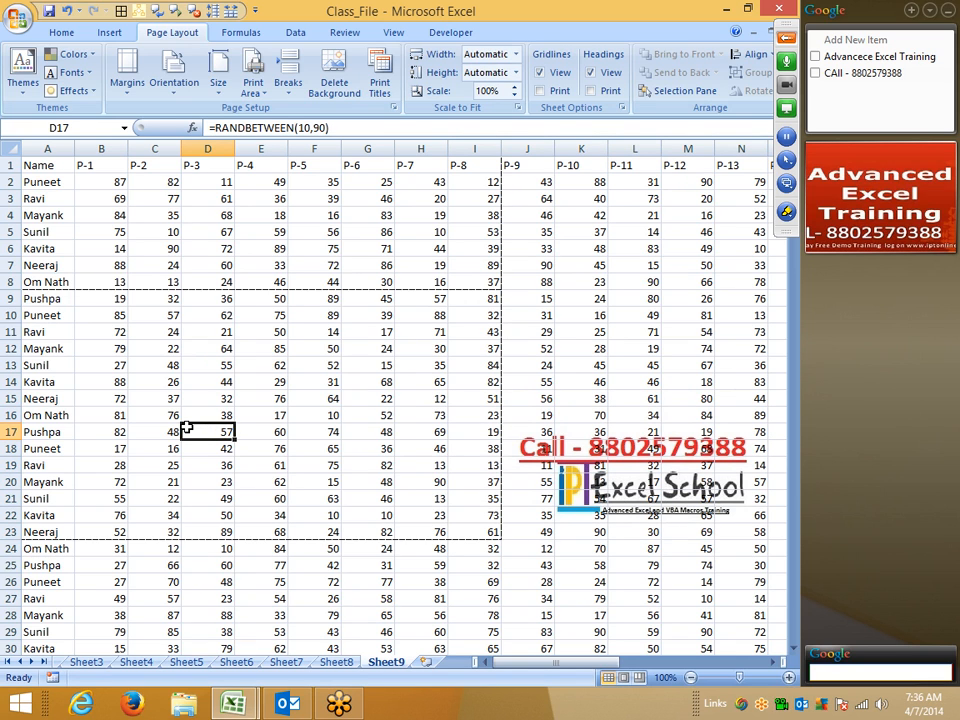
Step: Open the HP LaserJet M4345 printer's properties from the print settings and look through its finishing, output, job storage, services, paper and advanced settings
key(ctrl+p)
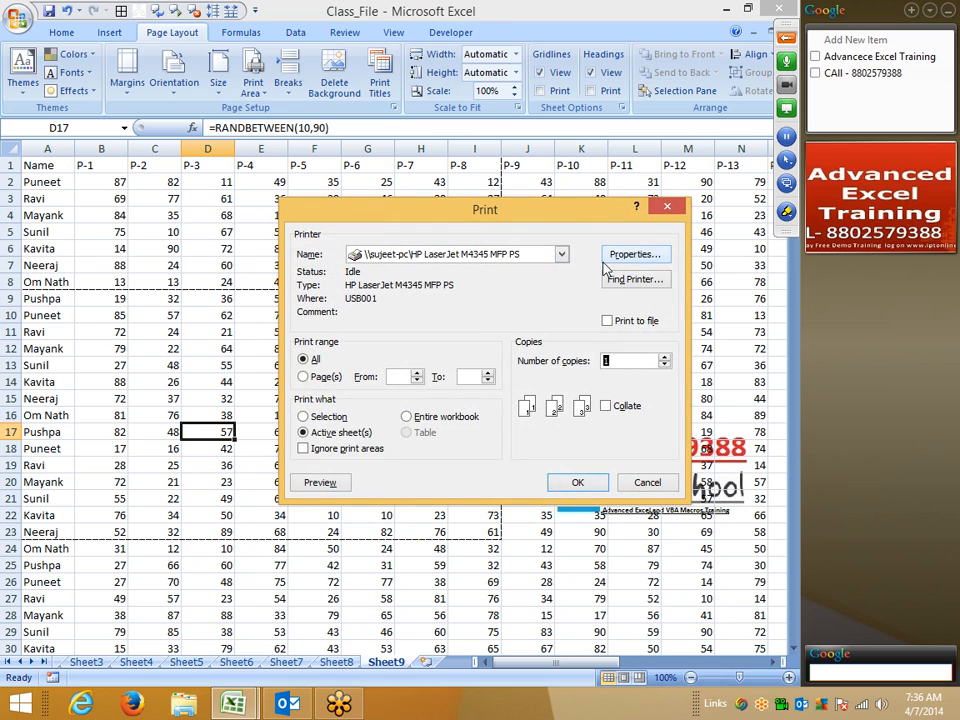
click(618, 258)
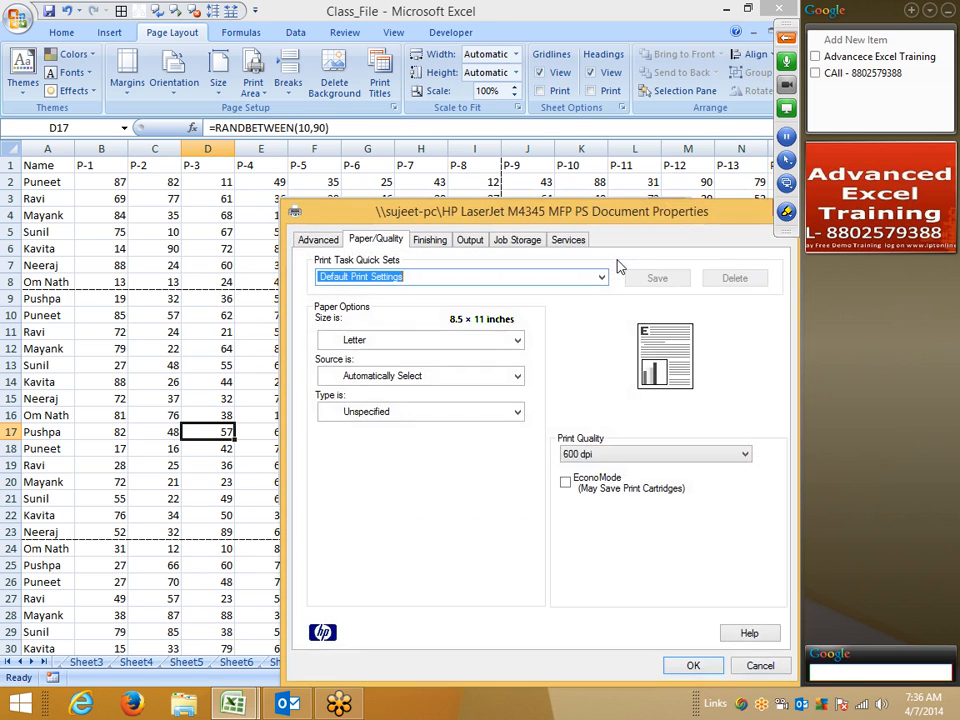
drag(473, 216, 366, 150)
click(323, 174)
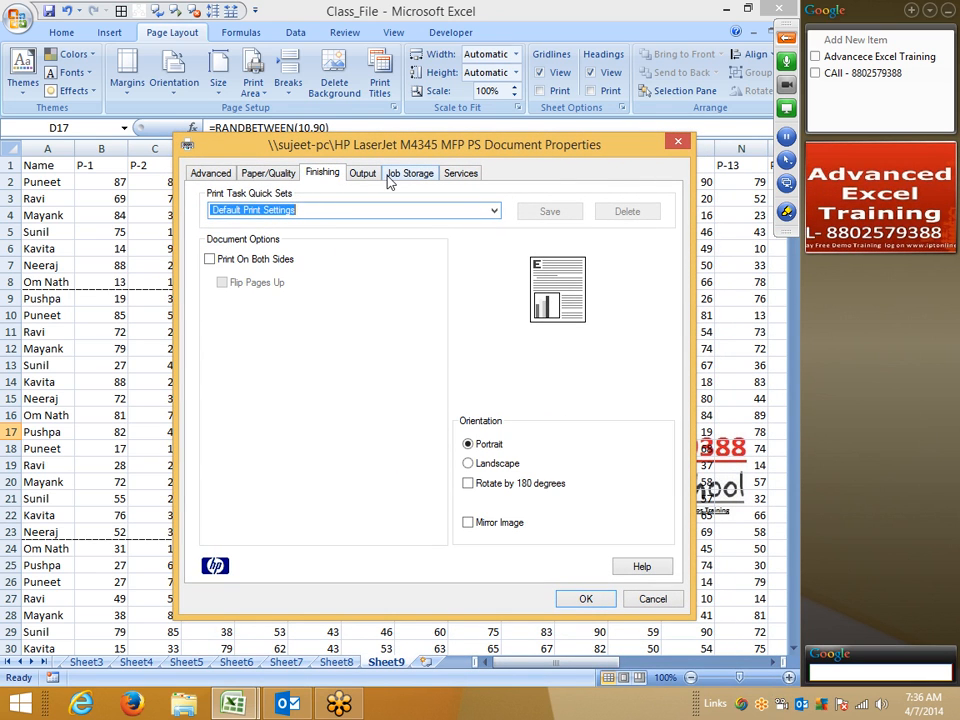
click(364, 176)
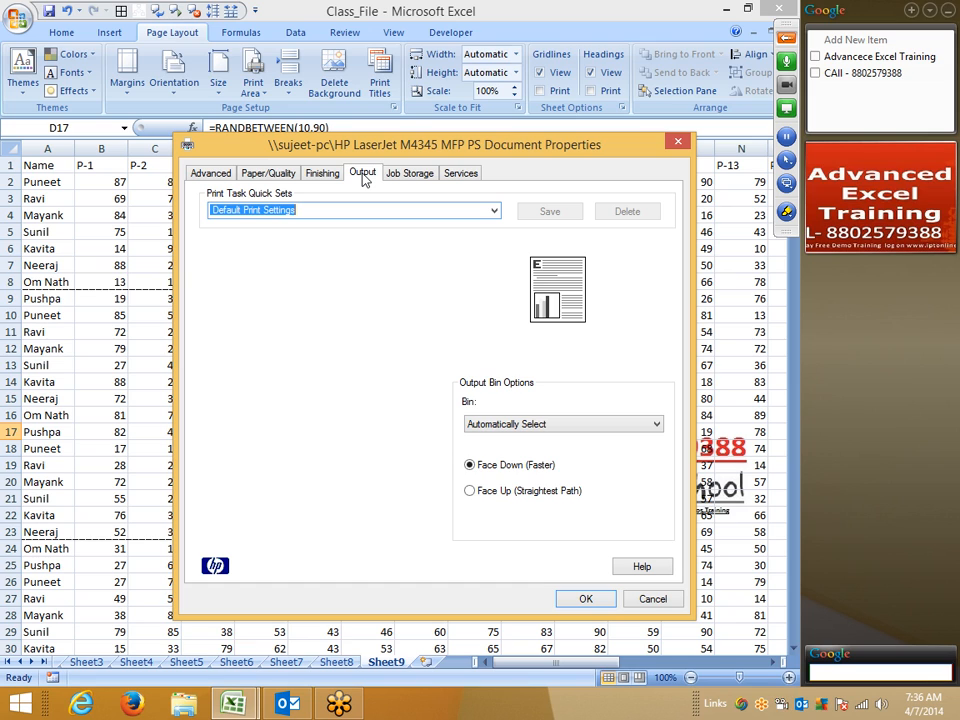
click(420, 176)
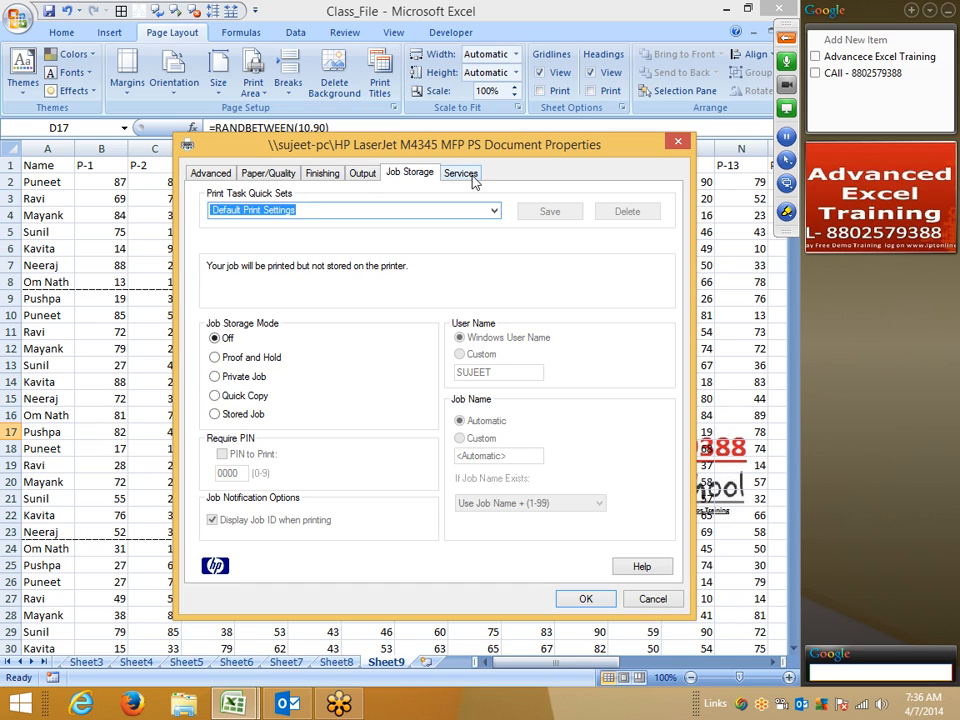
click(456, 175)
click(363, 176)
click(327, 177)
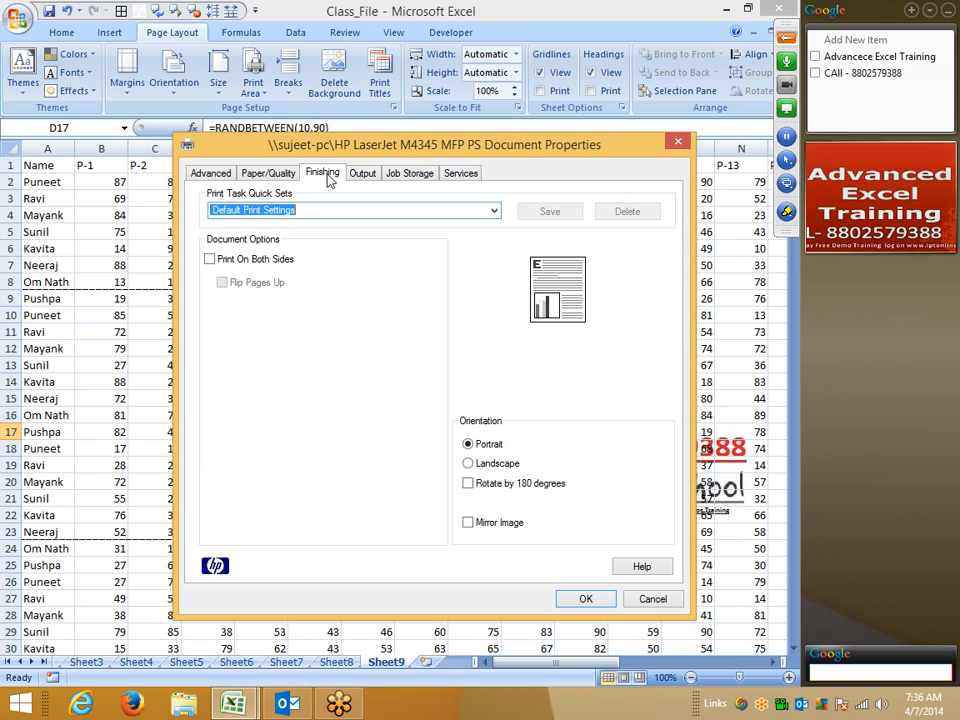
click(280, 182)
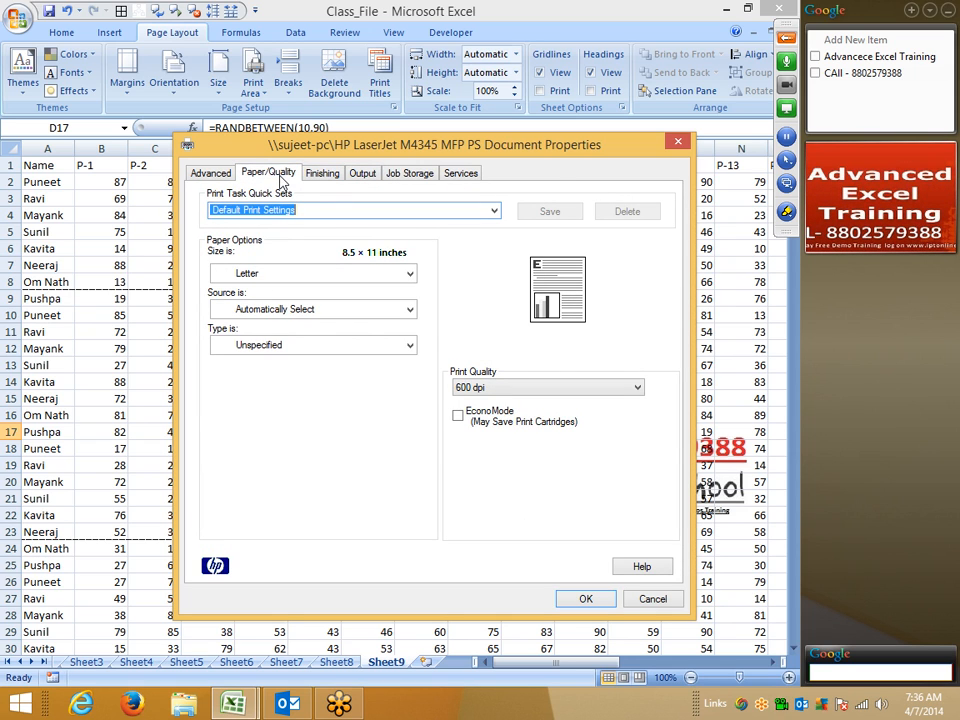
click(224, 176)
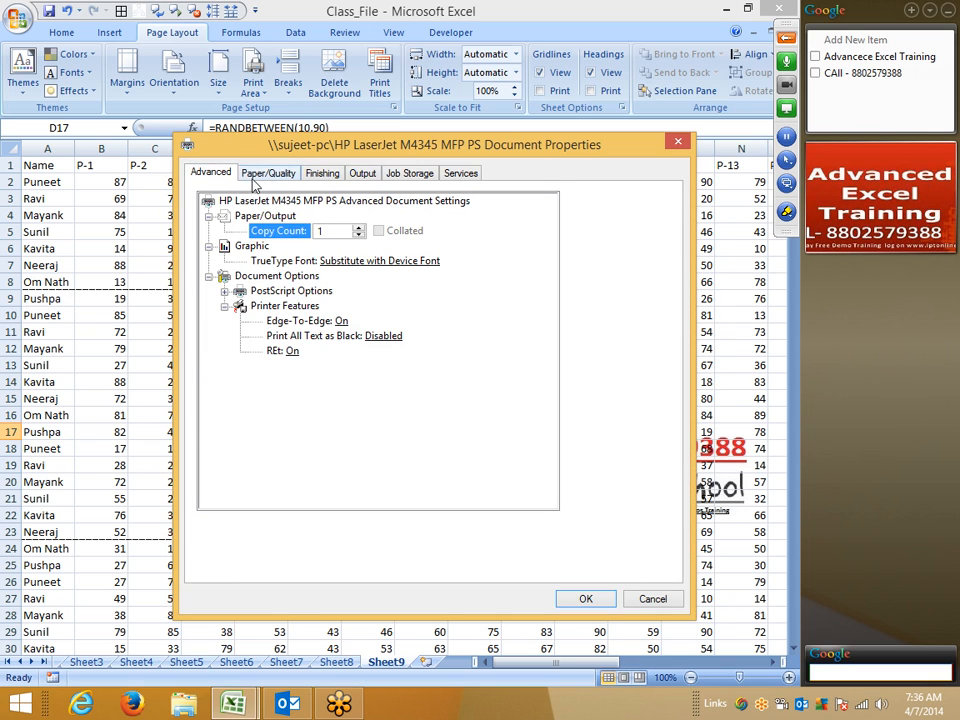
Step: Review the printer's paper quality, orientation, output bin and job storage options again, and leave the print settings without printing
click(252, 177)
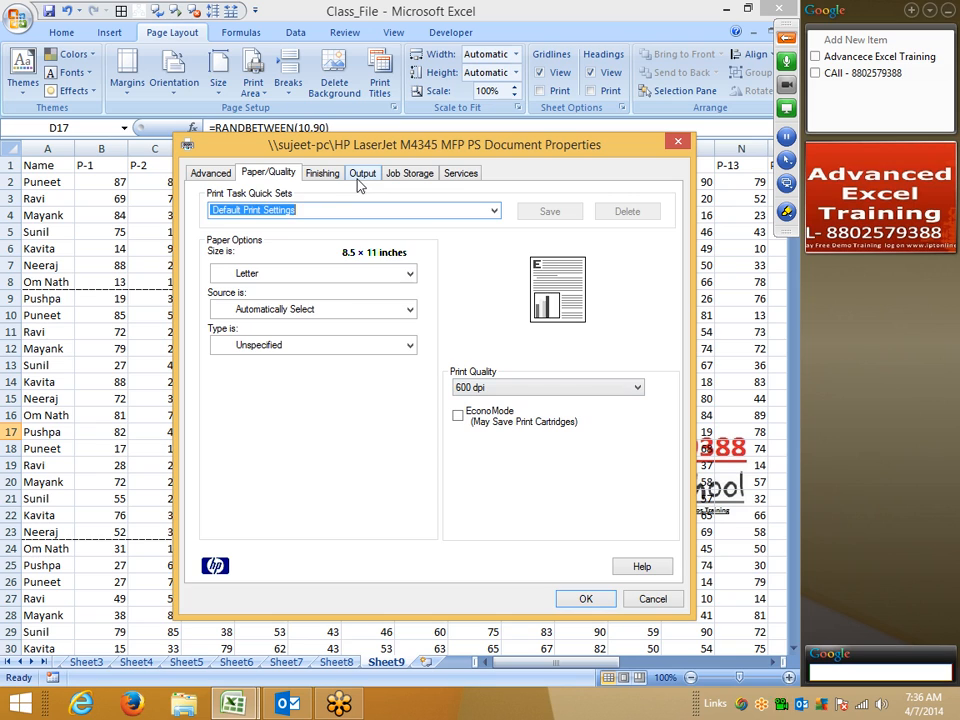
click(326, 174)
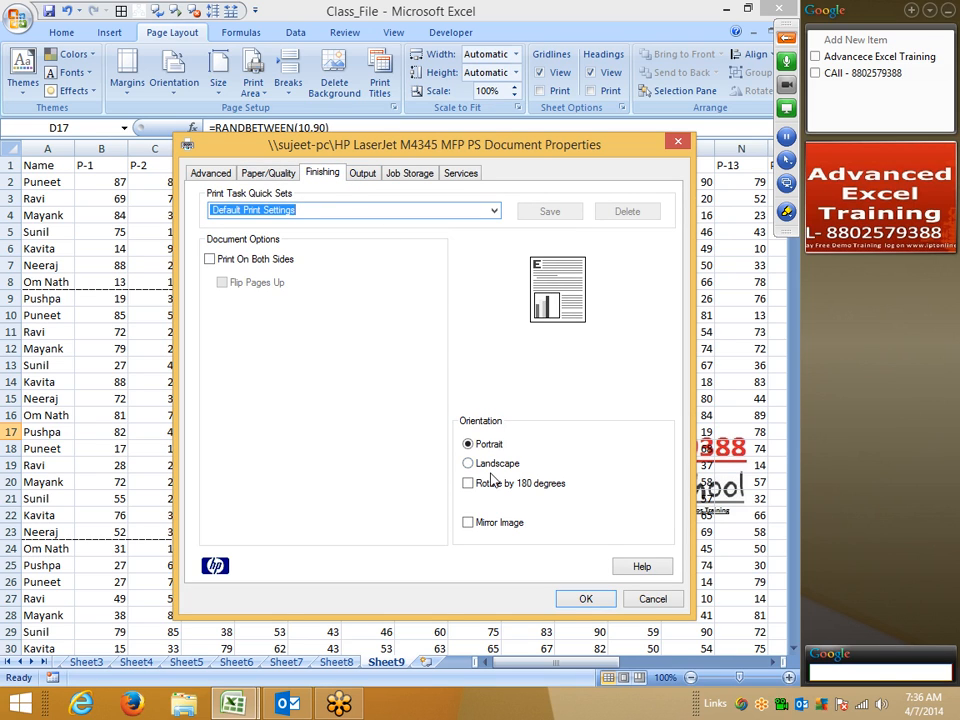
click(362, 176)
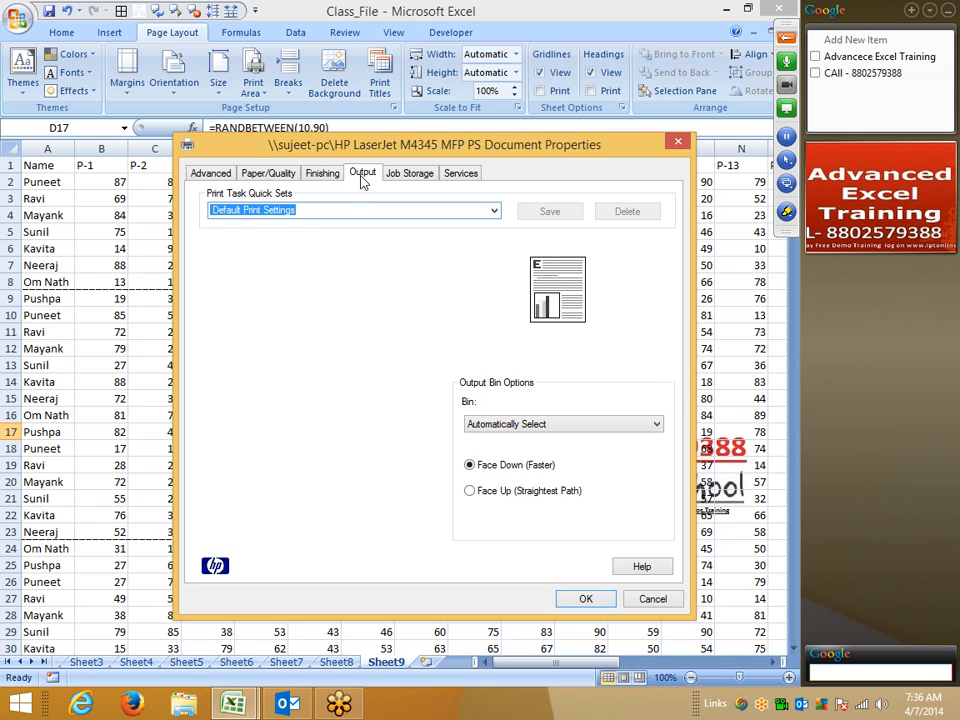
click(514, 428)
click(516, 430)
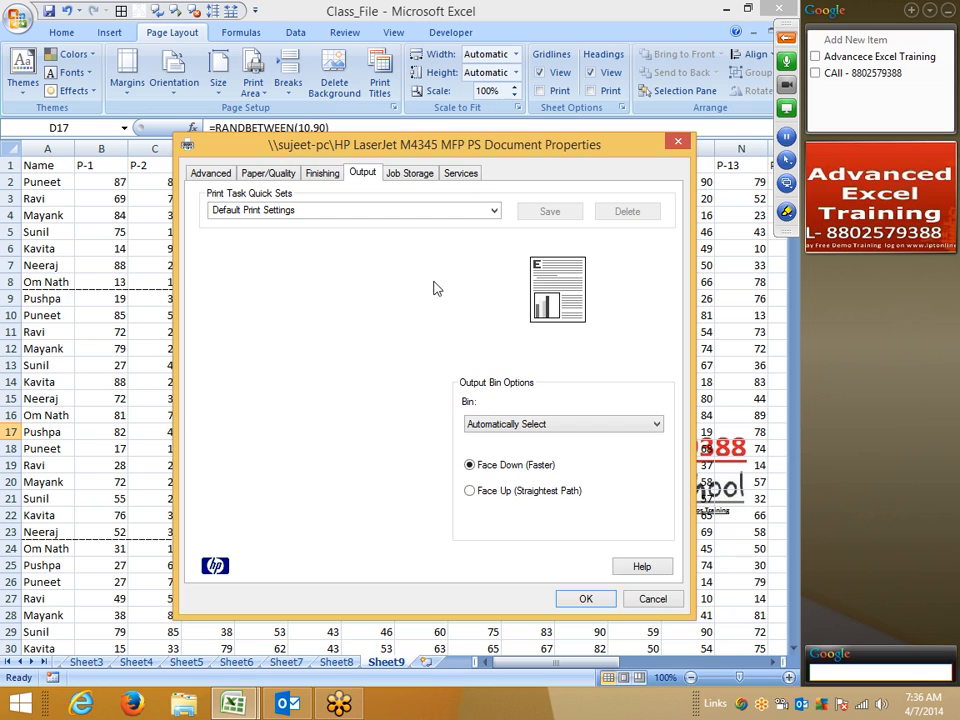
click(411, 174)
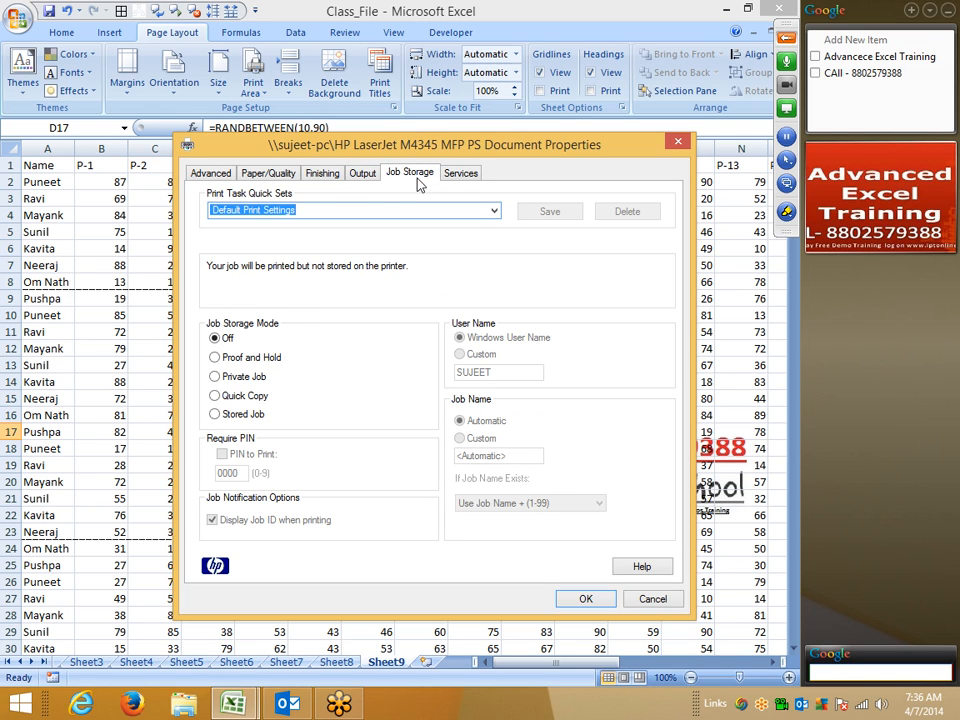
click(366, 176)
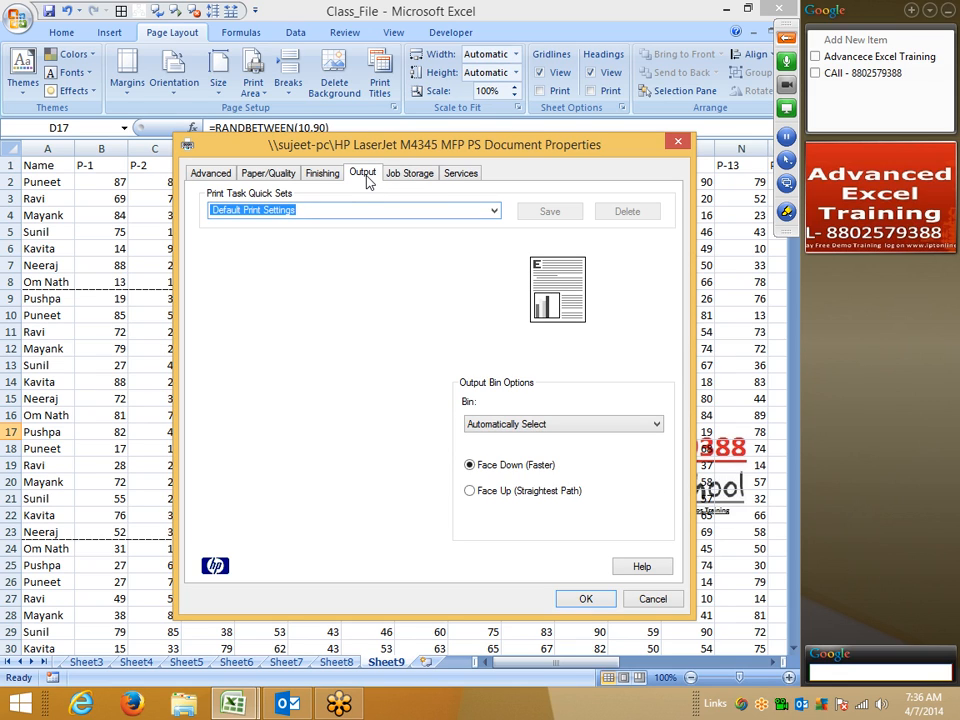
click(542, 430)
click(543, 433)
click(326, 176)
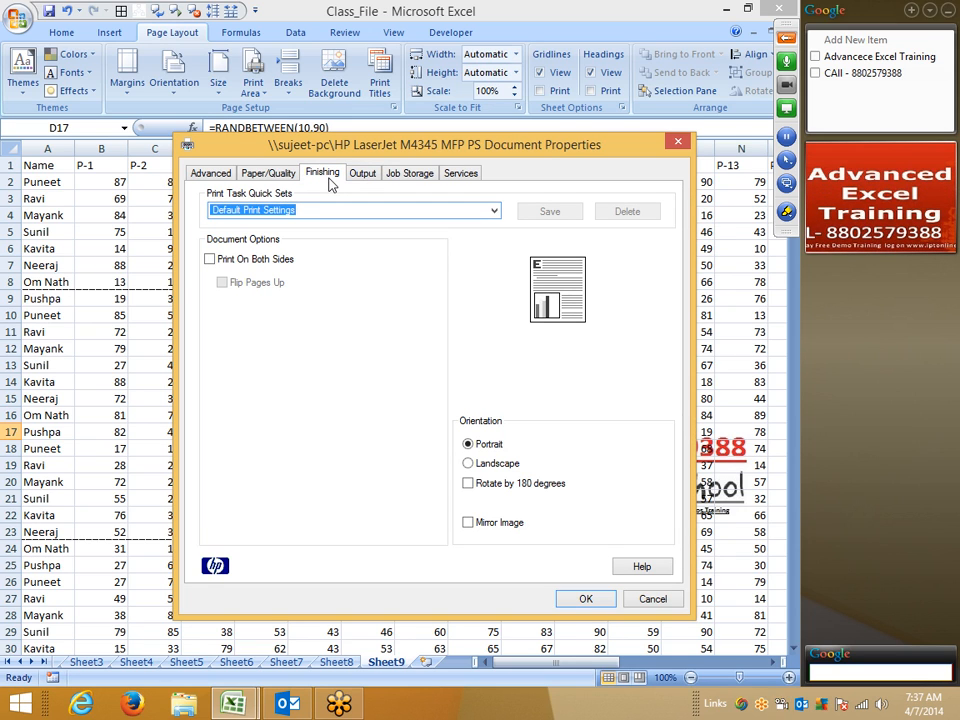
click(291, 178)
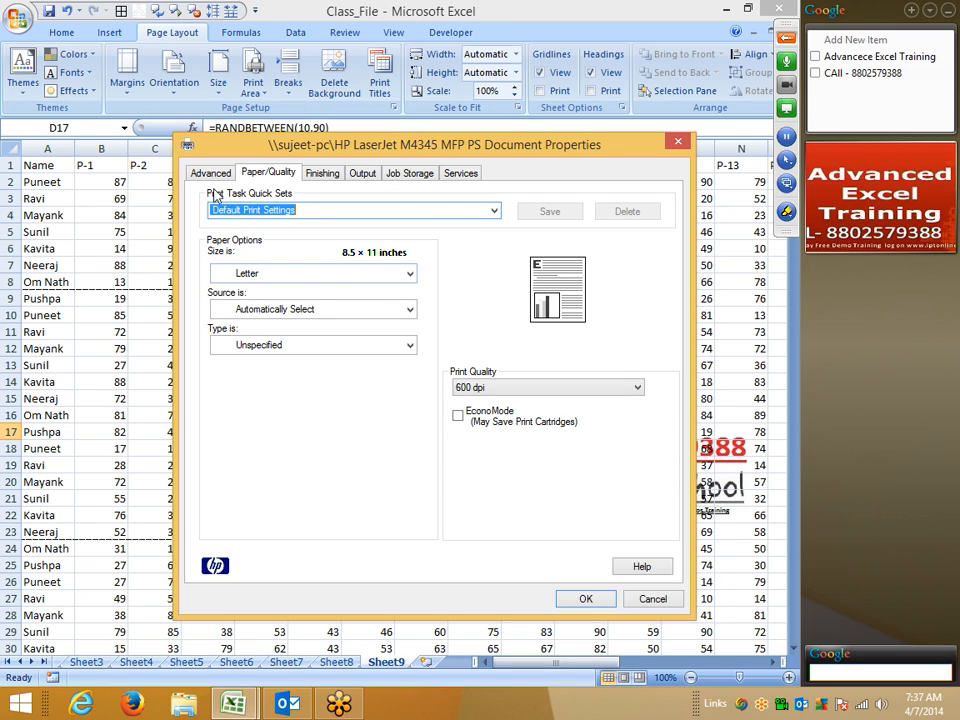
click(211, 174)
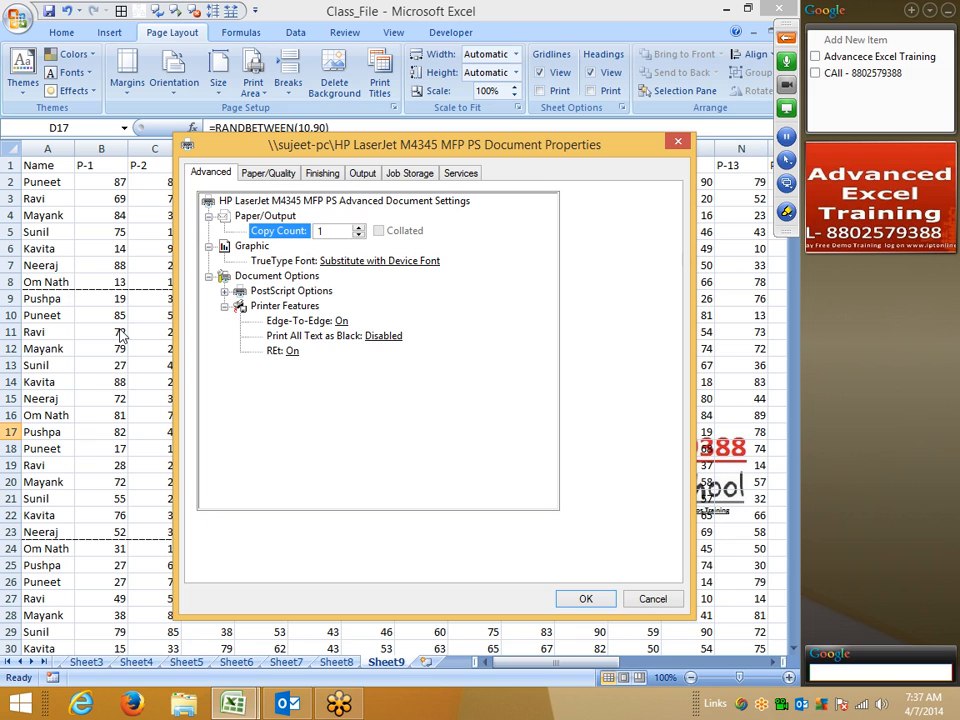
key(Escape)
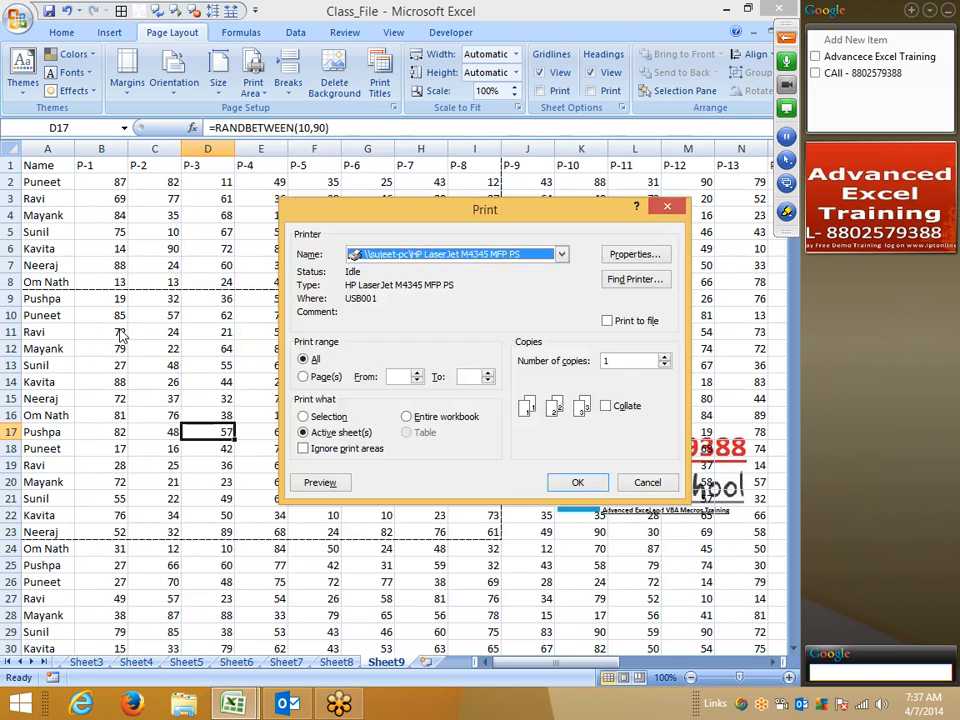
key(Escape)
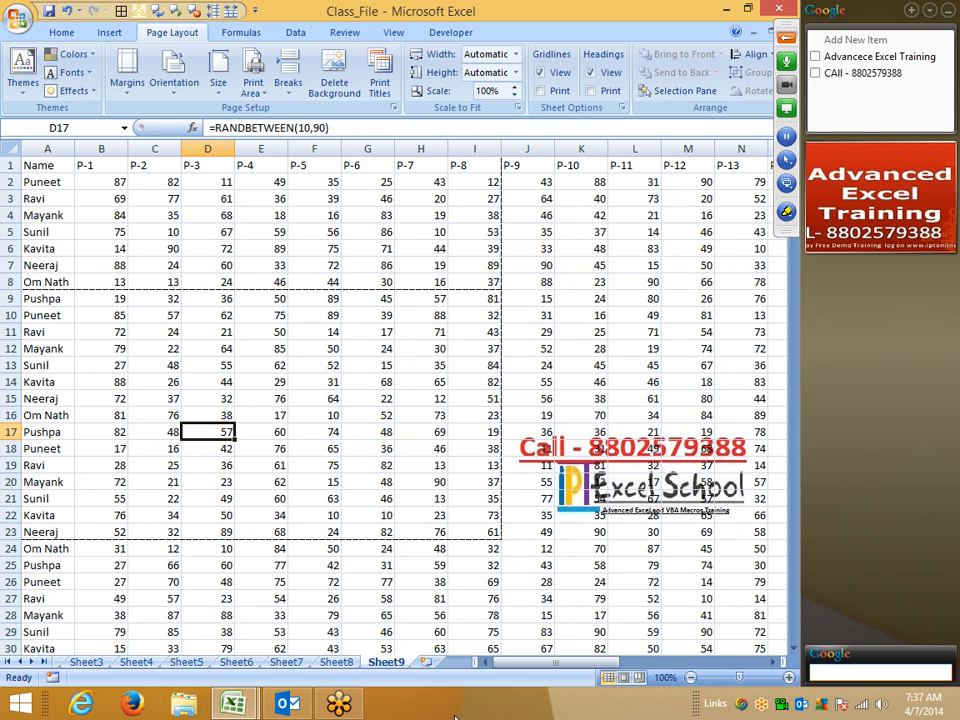
Step: Switch to the Windows Control Panel and open the Devices and Printers list to find the installed printers
click(942, 540)
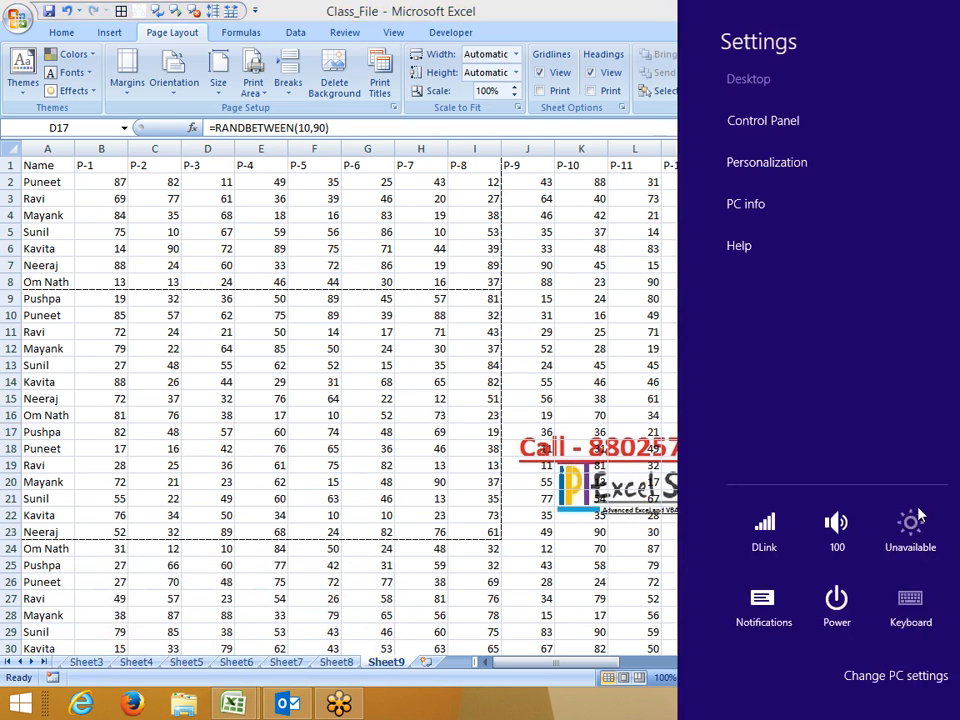
click(741, 124)
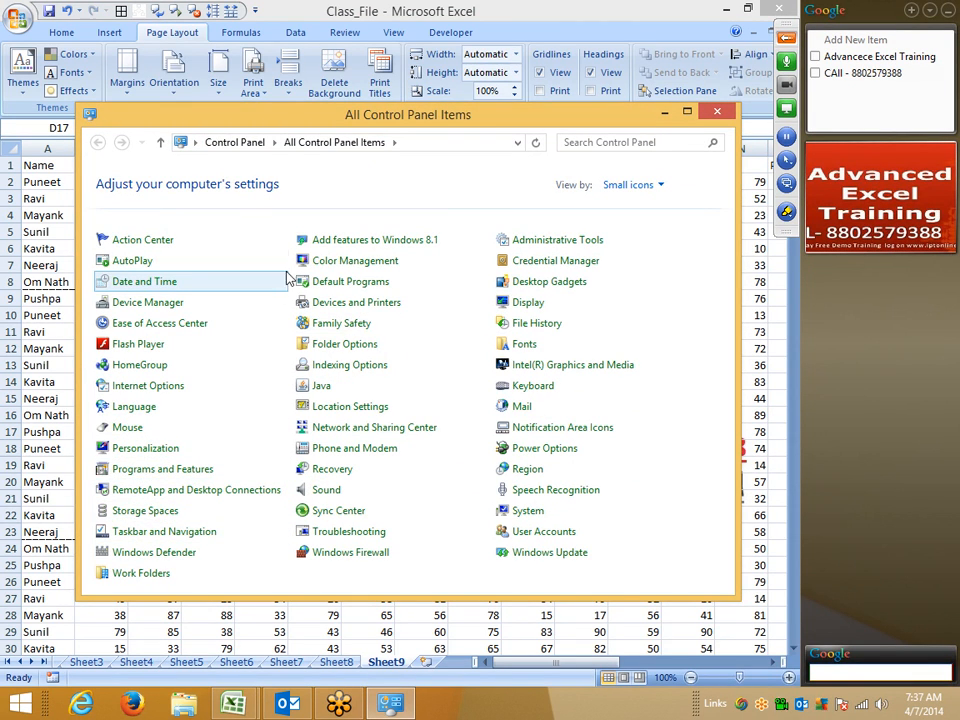
click(158, 305)
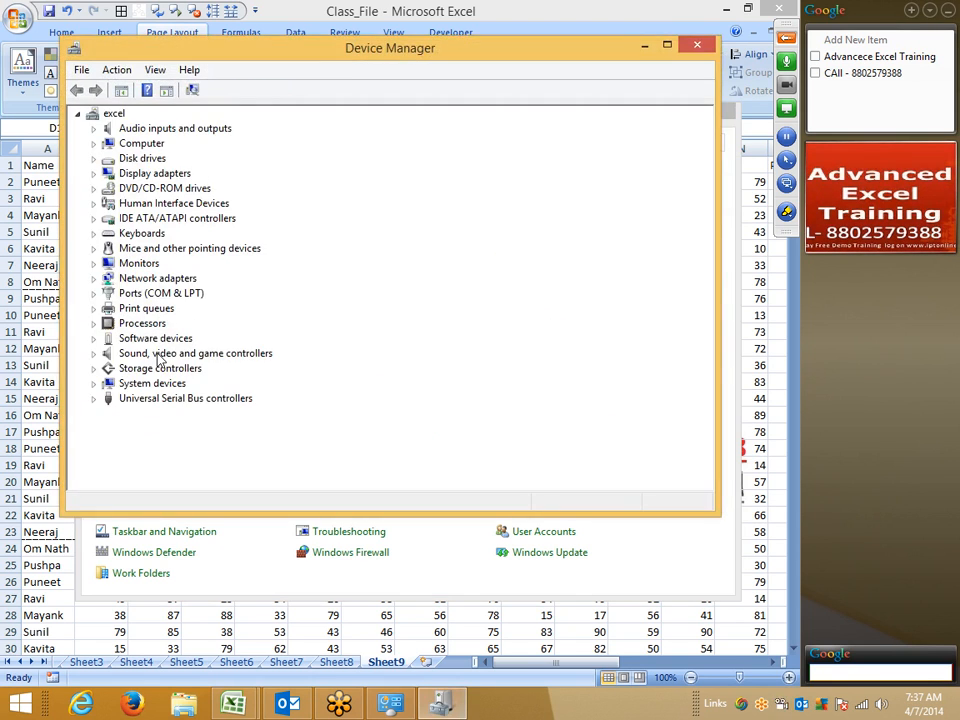
click(698, 46)
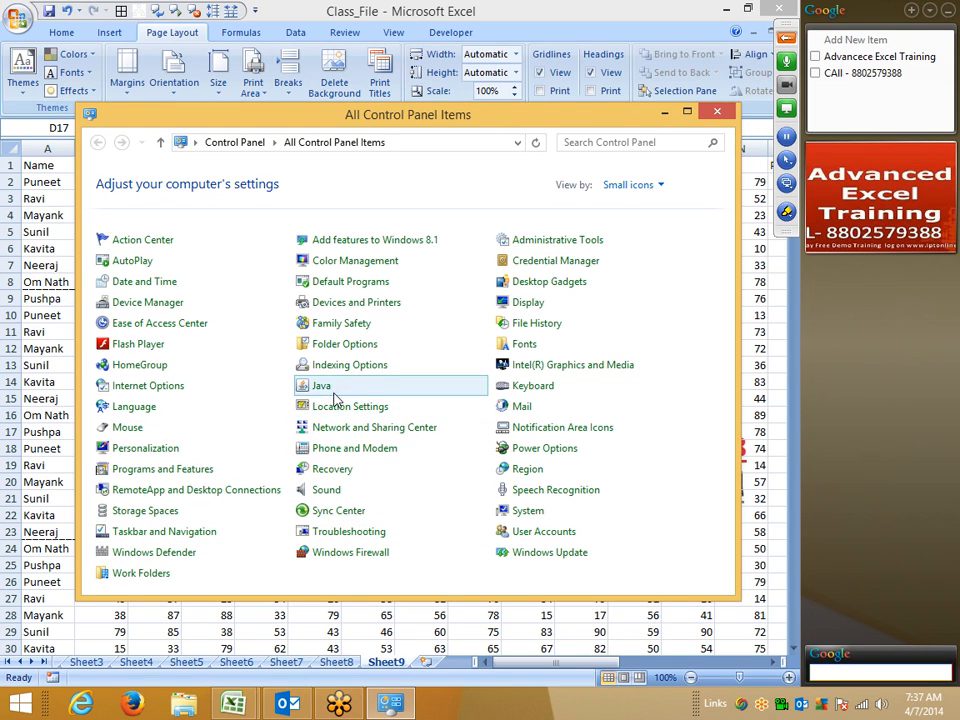
click(336, 304)
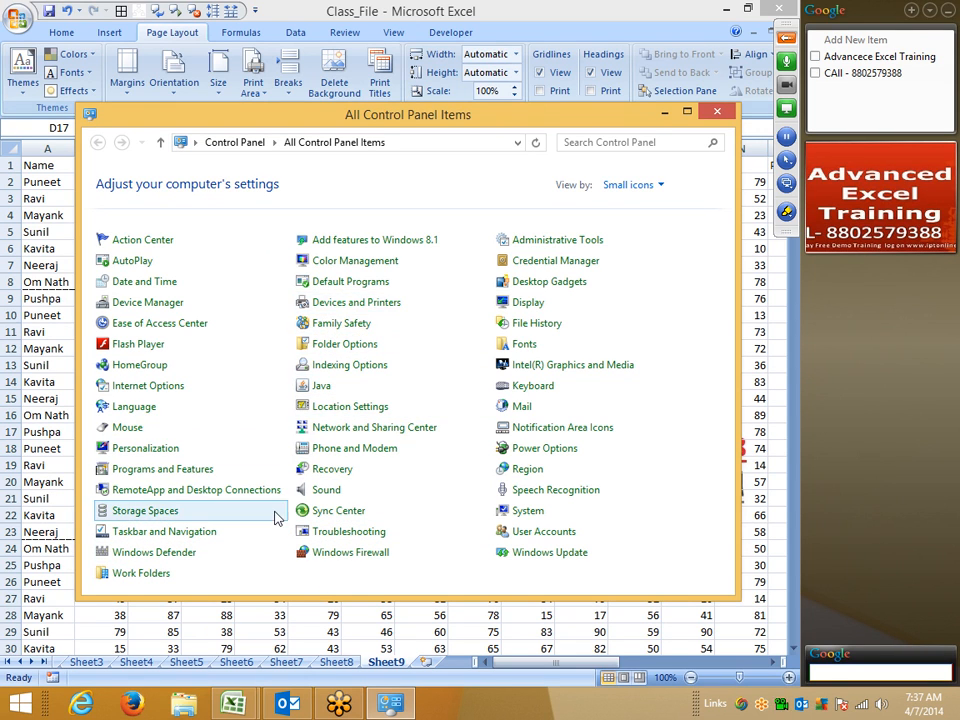
scroll(290, 478, down, 2)
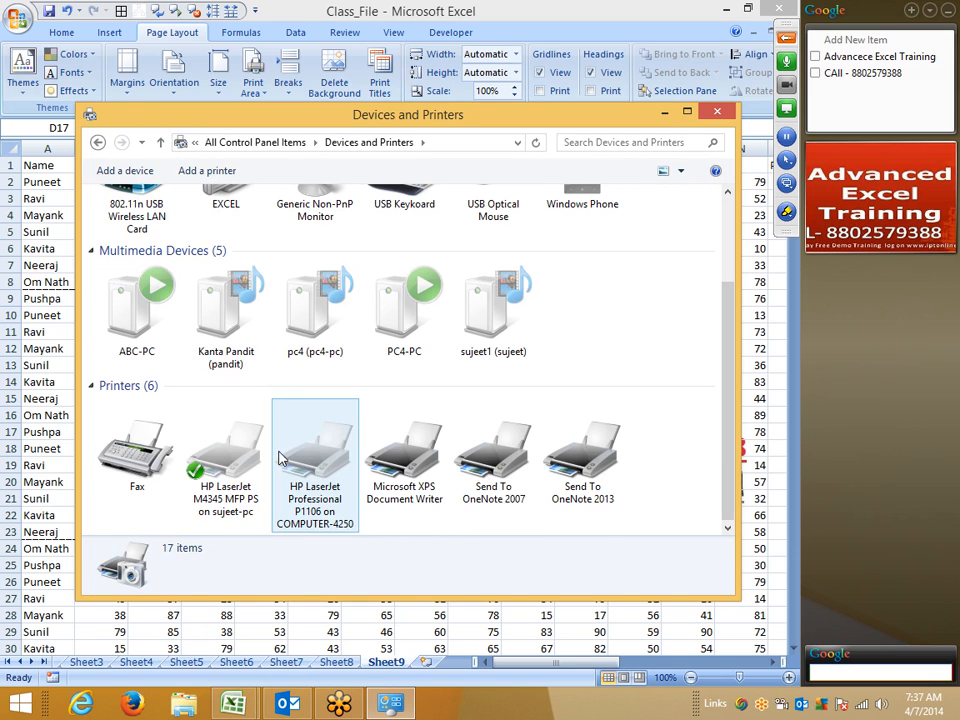
Step: Look through the HP LaserJet M4345's printing preferences for paper, finishing, output, job storage and advanced settings, and close them
click(210, 492)
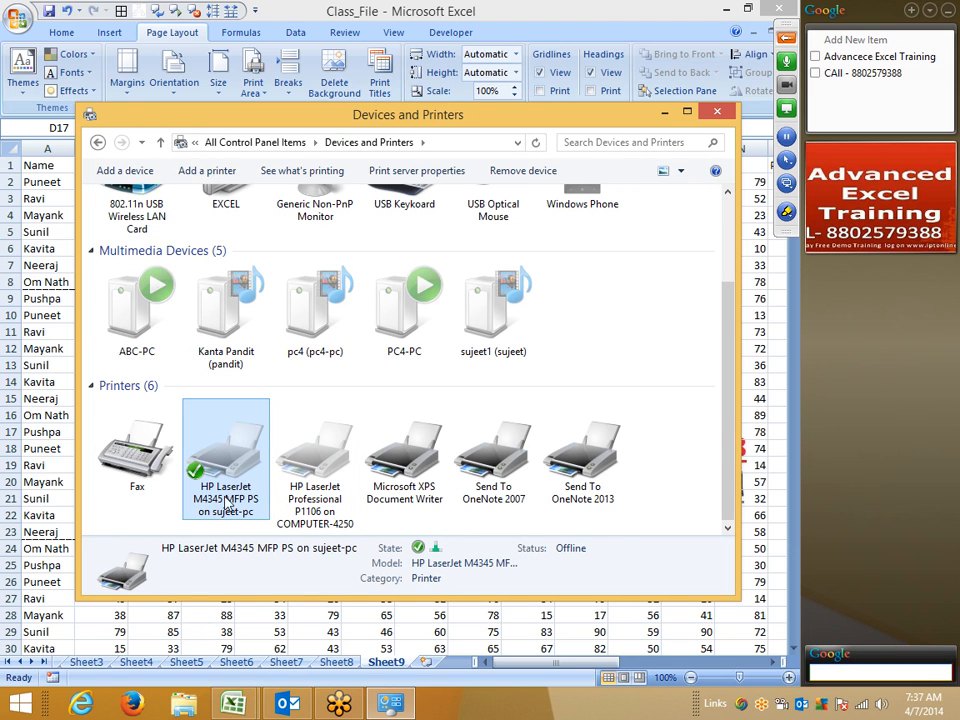
right_click(232, 497)
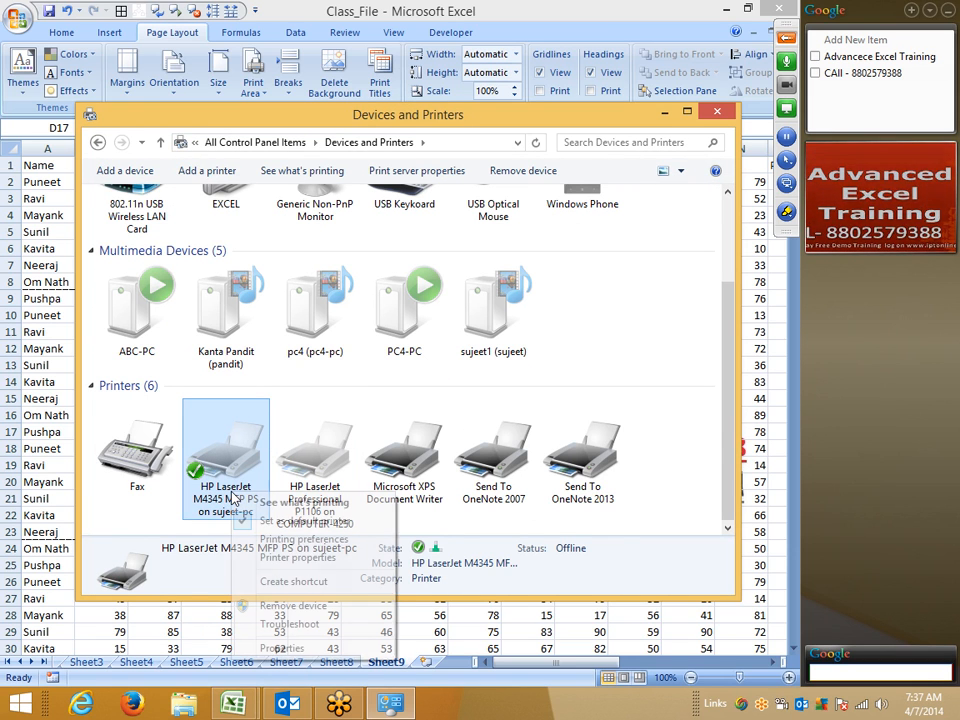
click(312, 539)
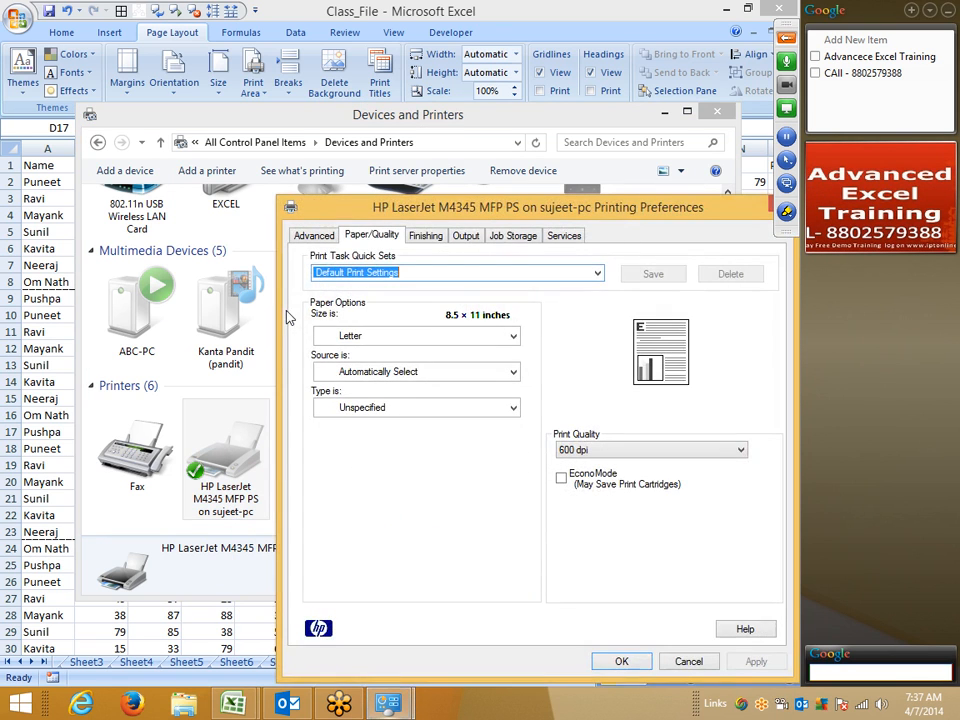
click(424, 240)
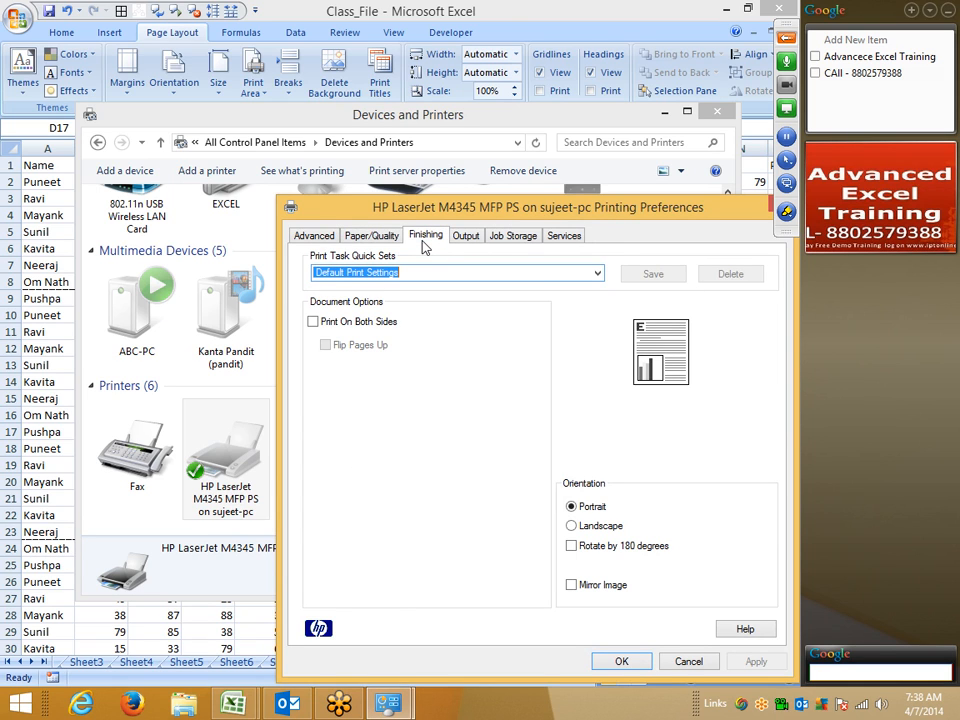
click(461, 240)
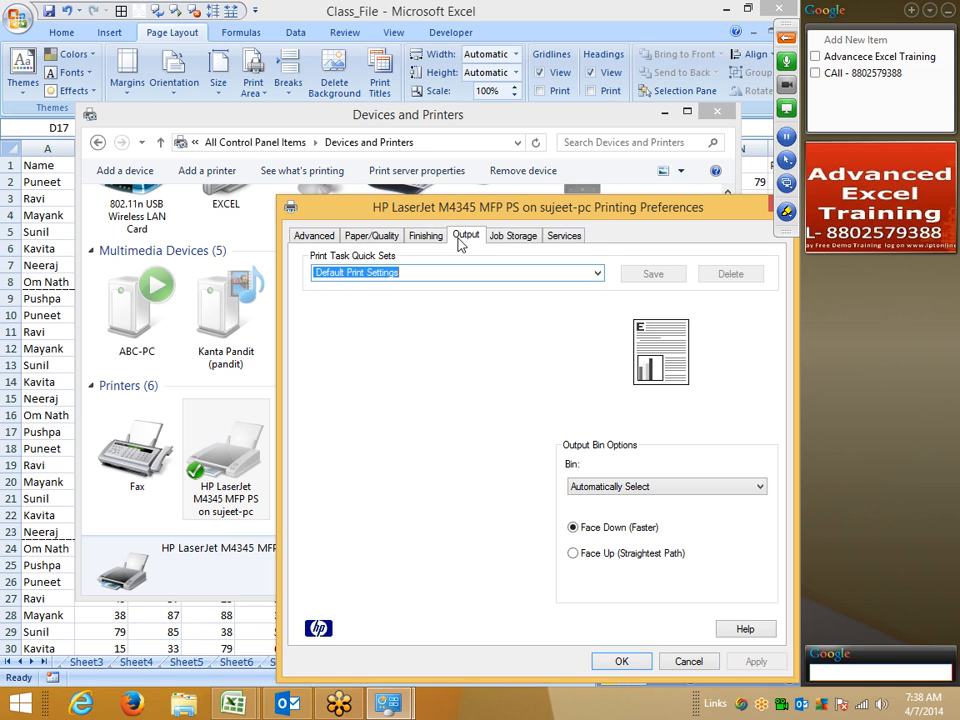
click(493, 238)
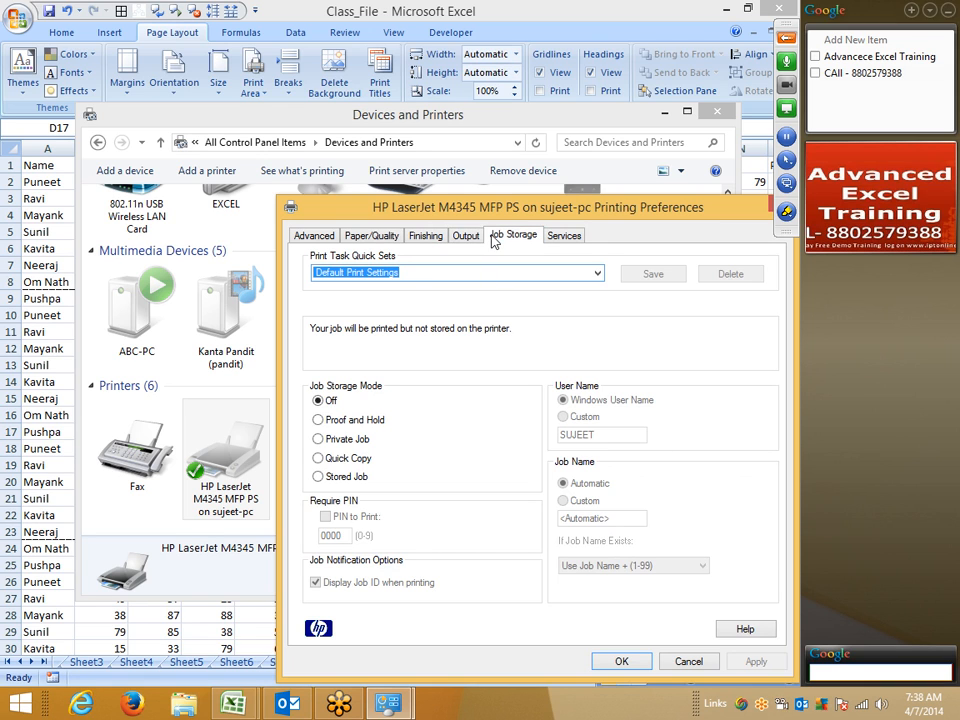
click(372, 236)
click(312, 236)
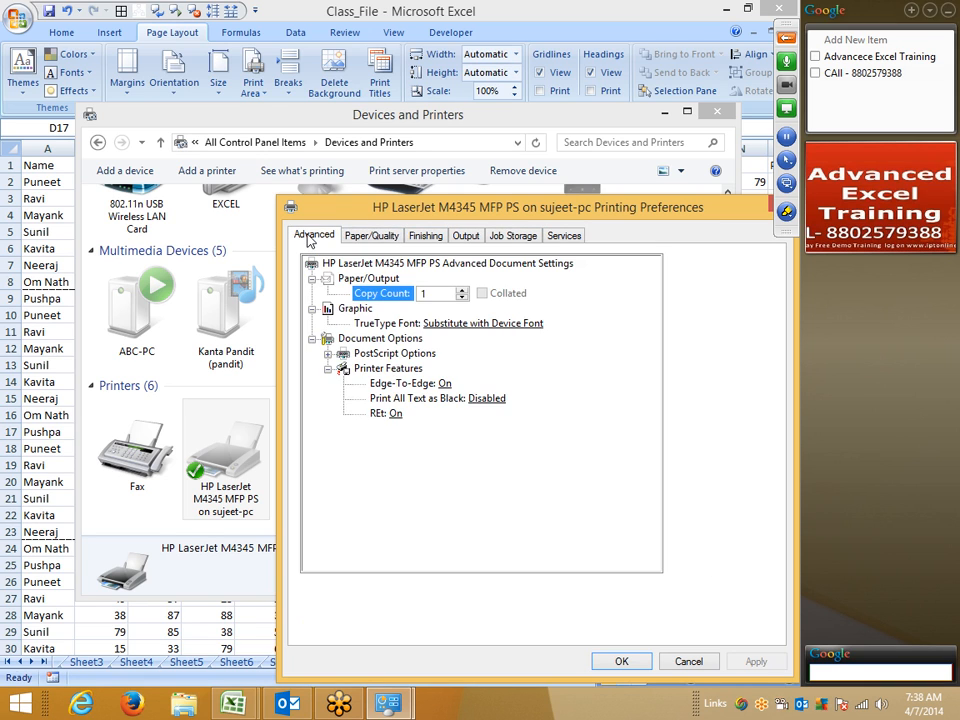
click(328, 354)
click(328, 354)
drag(718, 211, 564, 206)
click(636, 201)
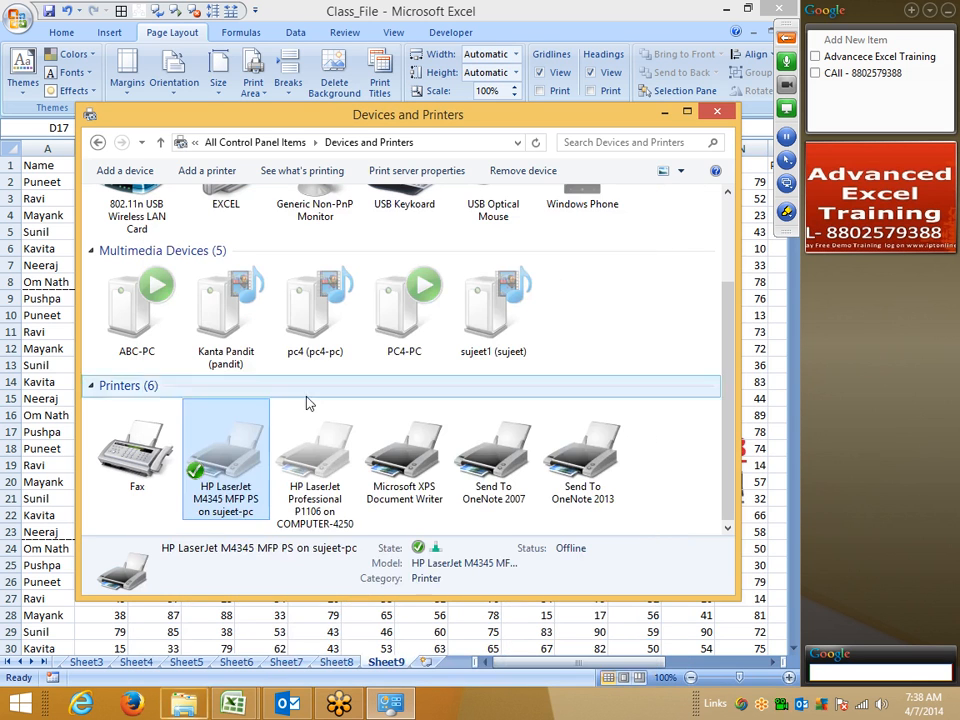
Step: Open the HP LaserJet M4345's printer properties, view the general information, and close them without changes
right_click(238, 473)
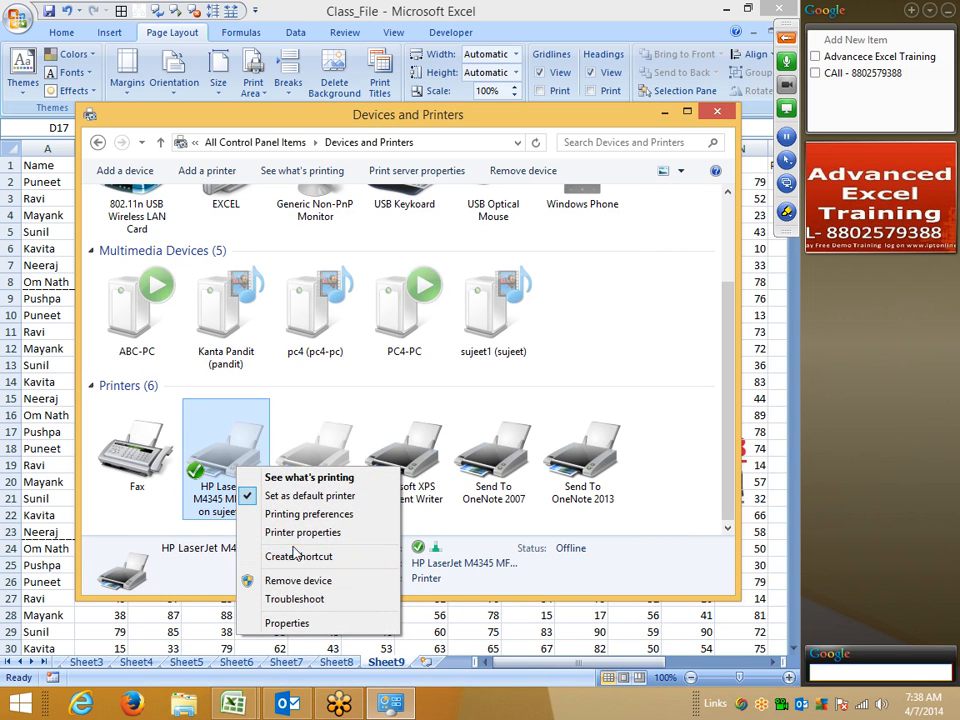
click(296, 532)
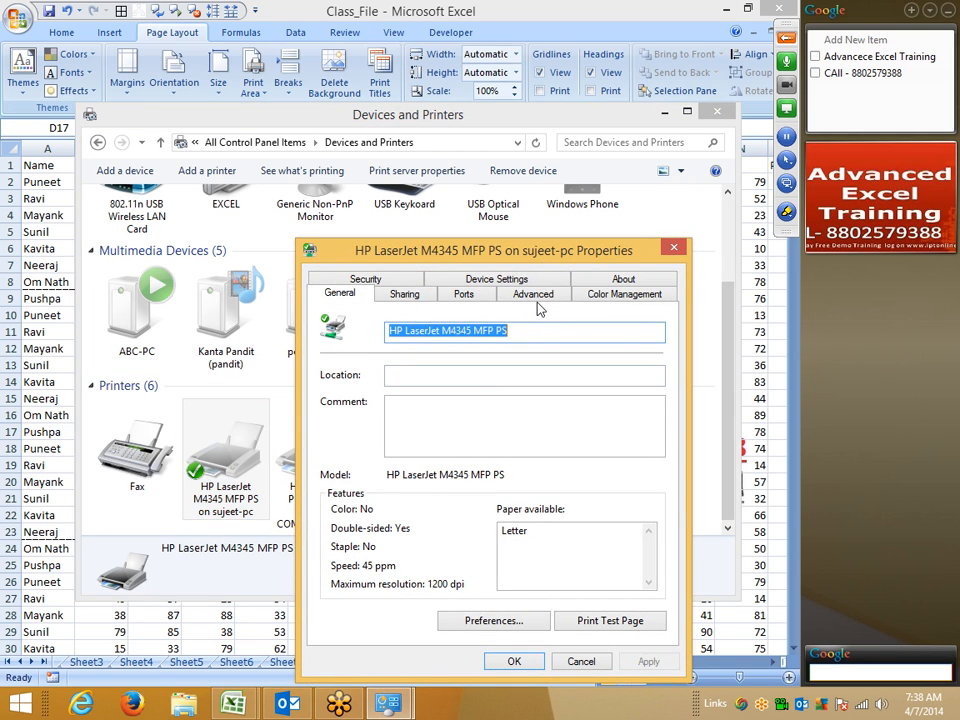
key(Escape)
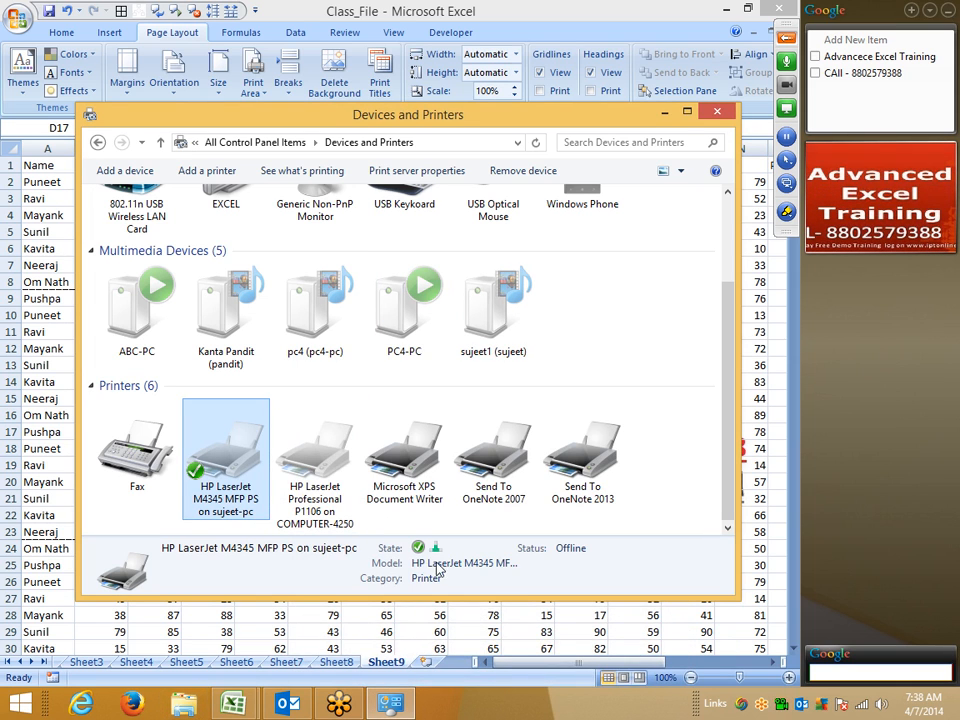
Step: Examine the HP LaserJet Professional P1106's paper quality, resizing and watermark preferences, and close them without changes
click(320, 470)
right_click(342, 511)
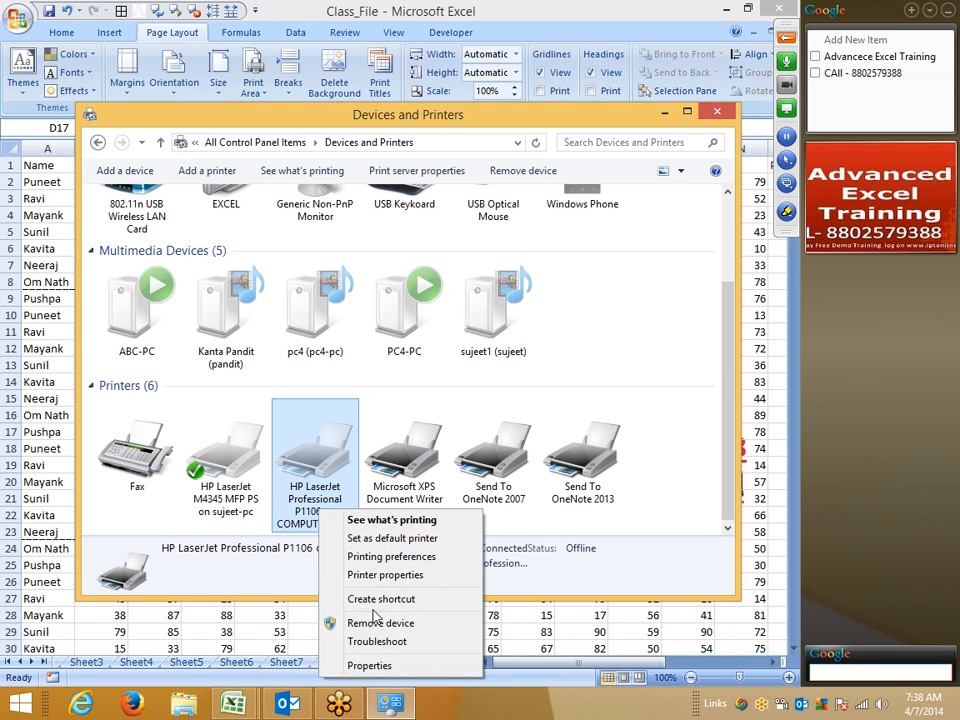
click(395, 560)
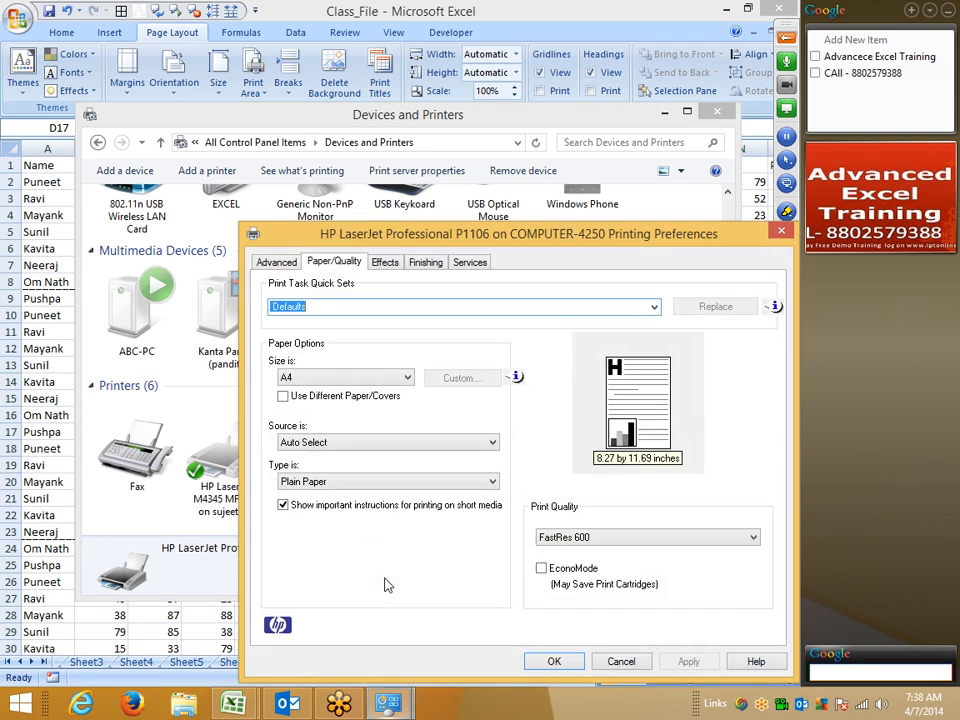
click(385, 262)
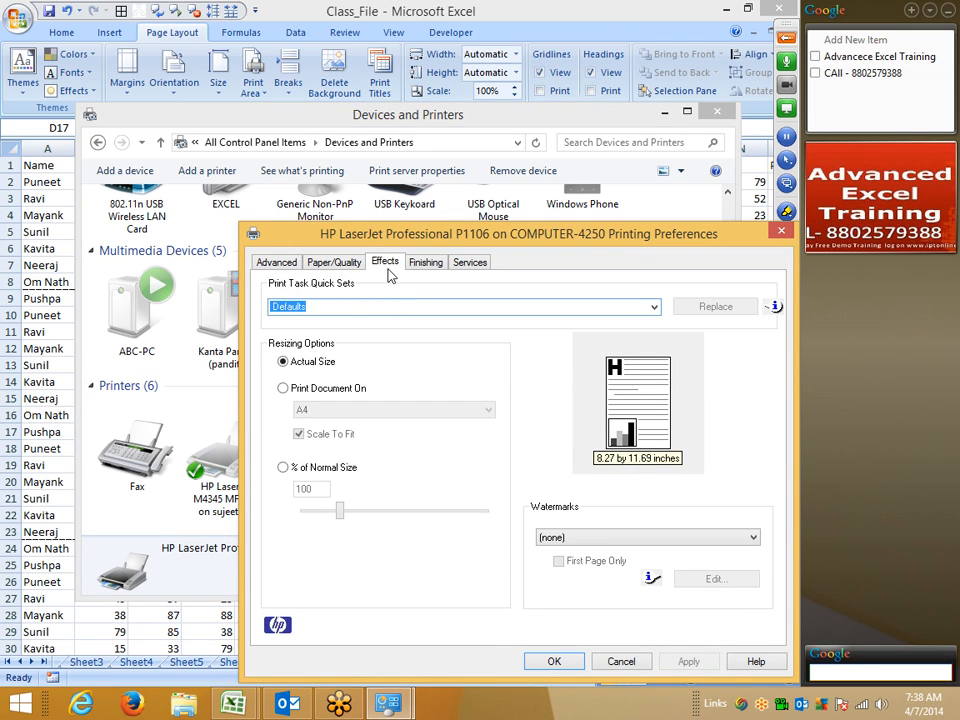
click(553, 541)
click(554, 543)
click(555, 545)
click(553, 545)
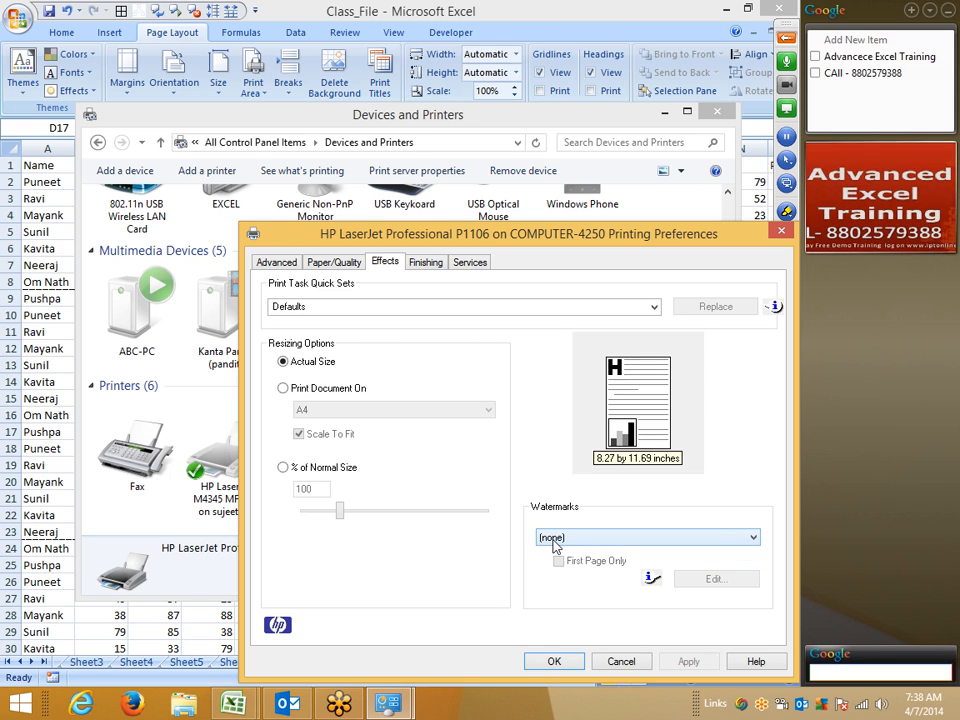
click(553, 541)
click(553, 543)
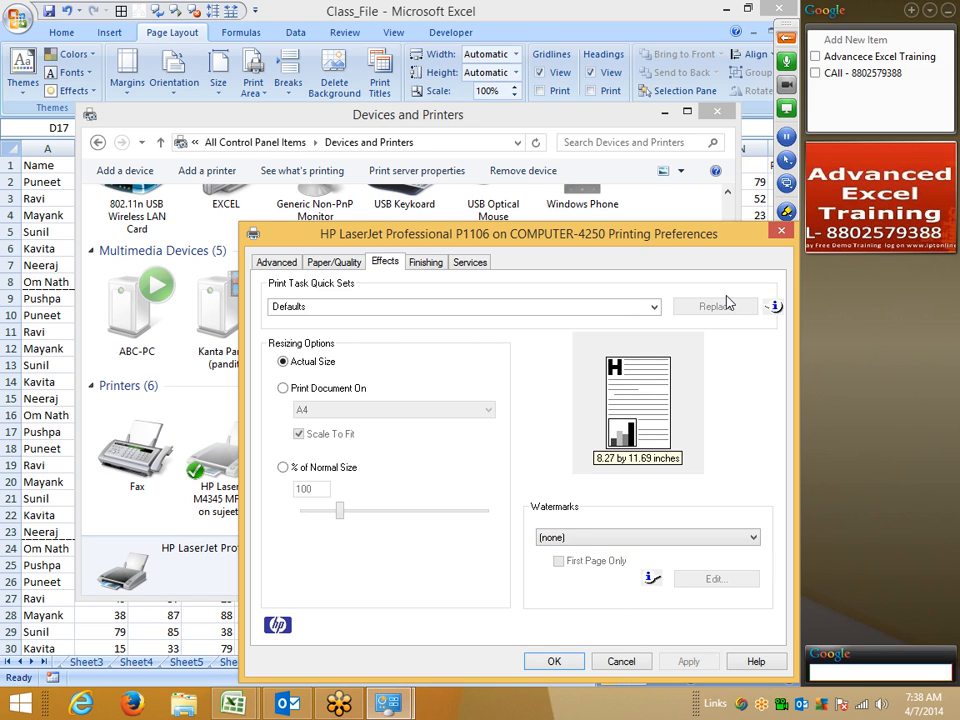
key(Escape)
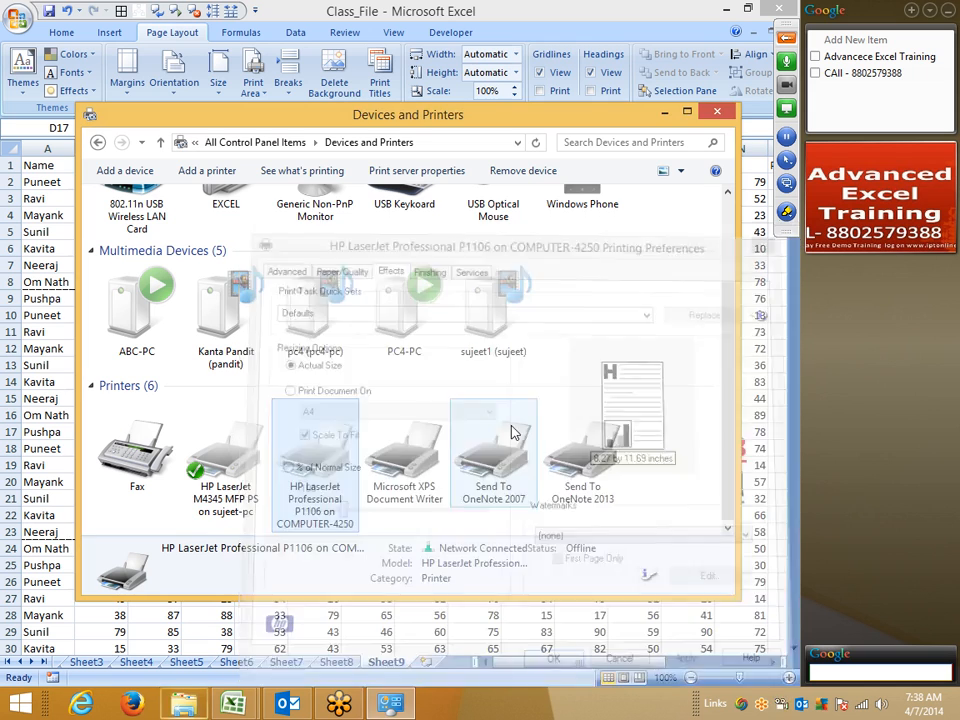
Step: Compare the two HP LaserJet printers' details in the device list, and close it to return to the Excel workbook
click(250, 505)
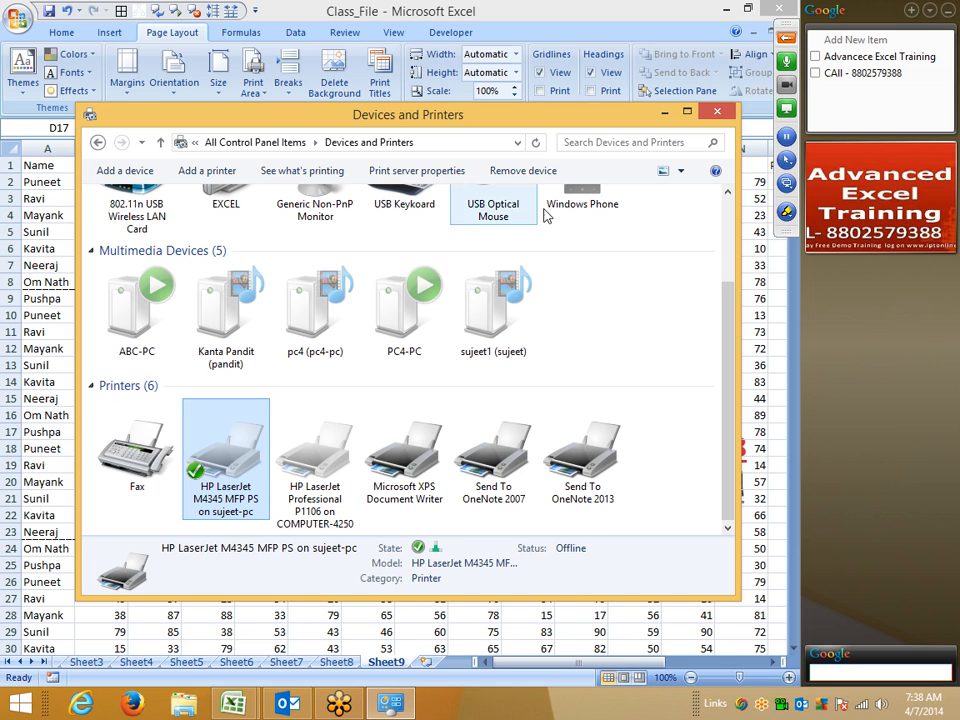
click(313, 460)
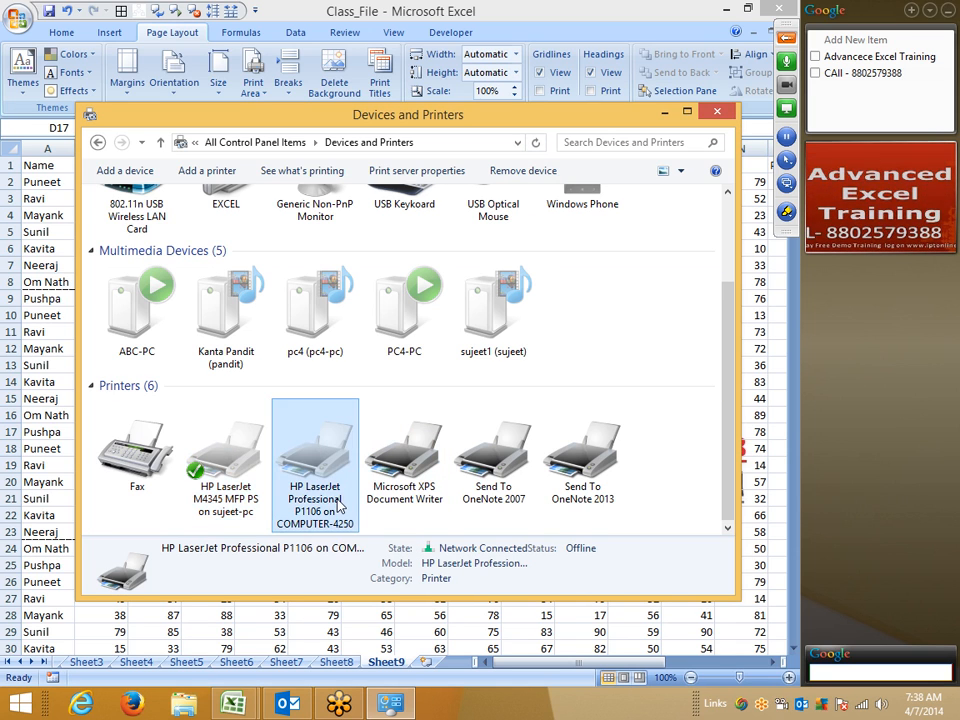
click(717, 111)
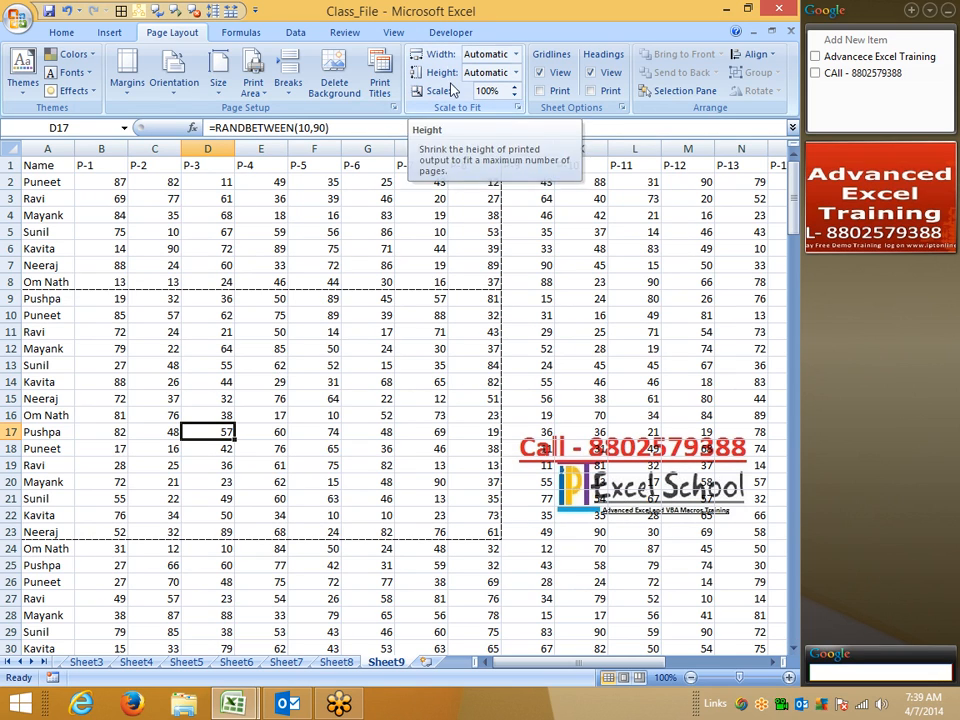
Step: Clear the print area set on Sheet9
click(288, 78)
click(248, 92)
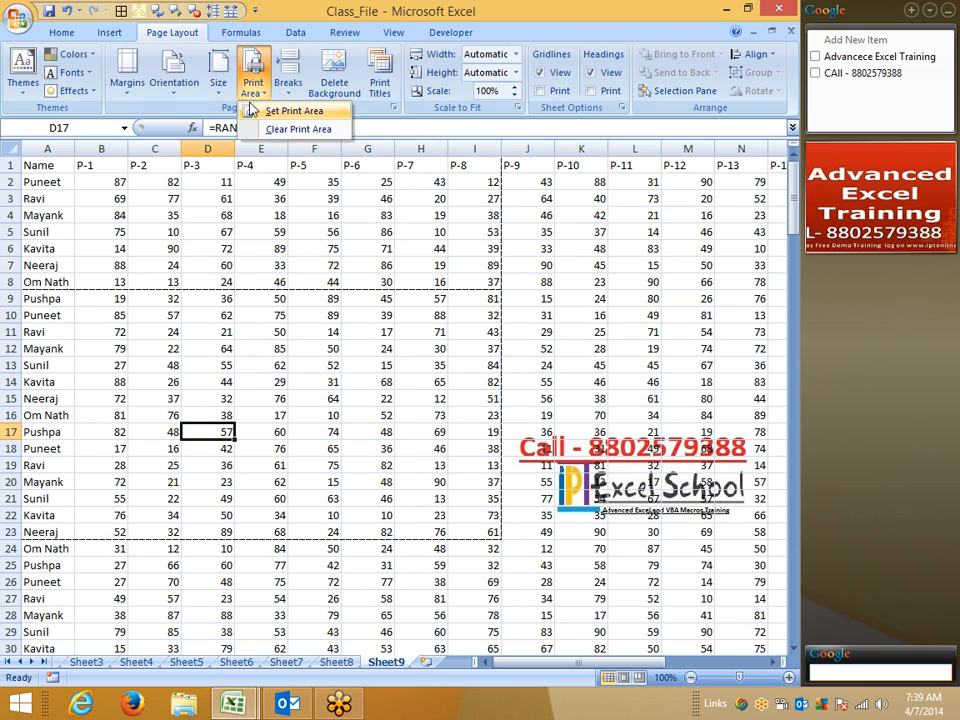
click(270, 128)
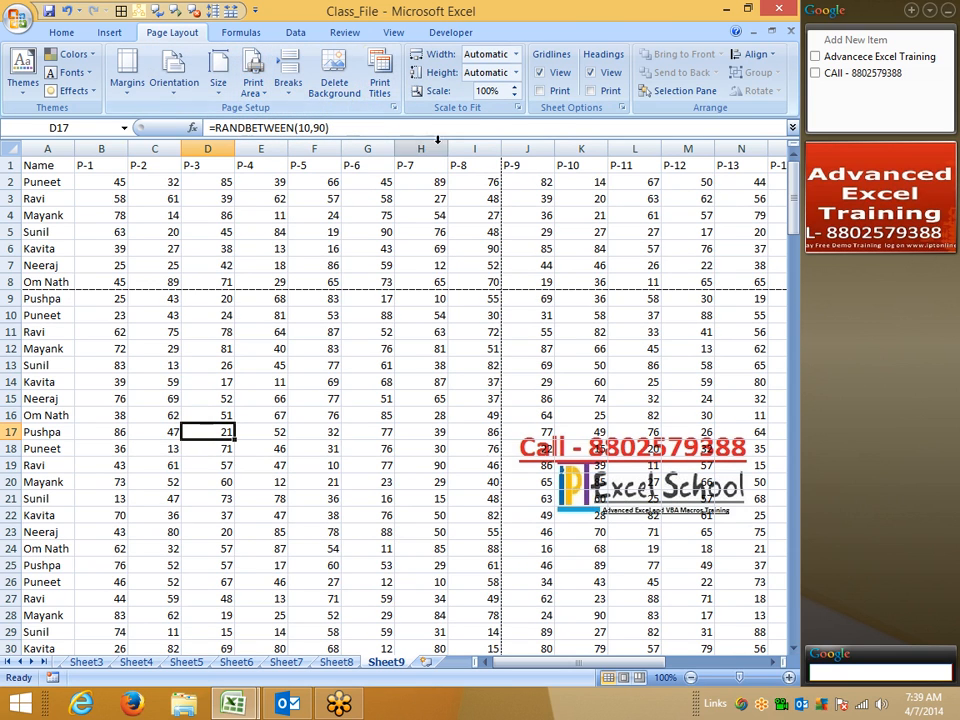
Step: Remove the manual horizontal page break above row 9
click(12, 298)
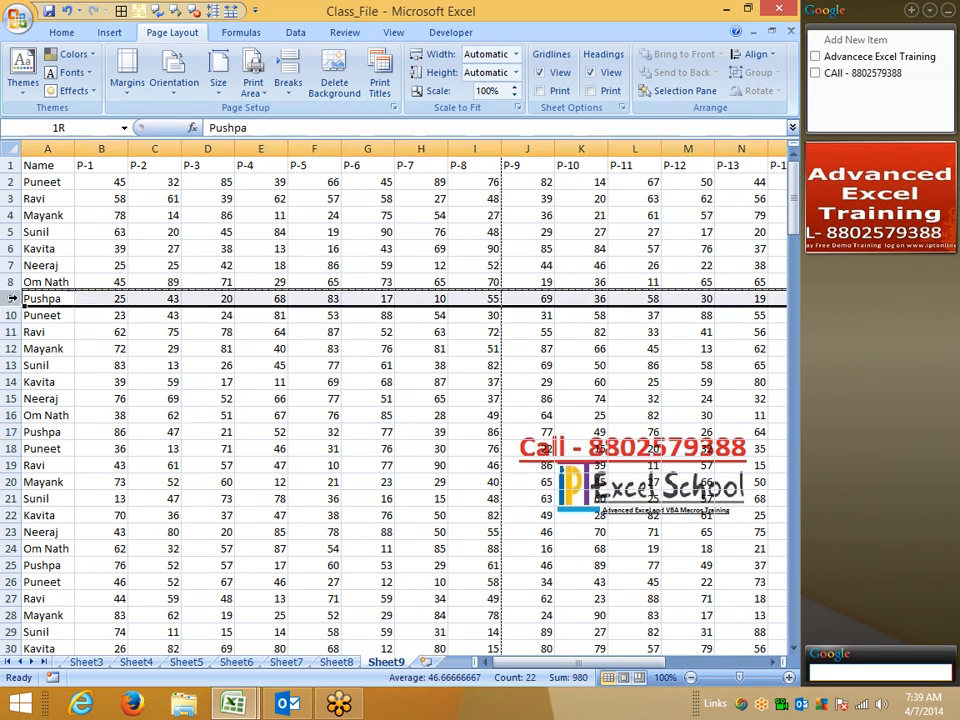
click(290, 92)
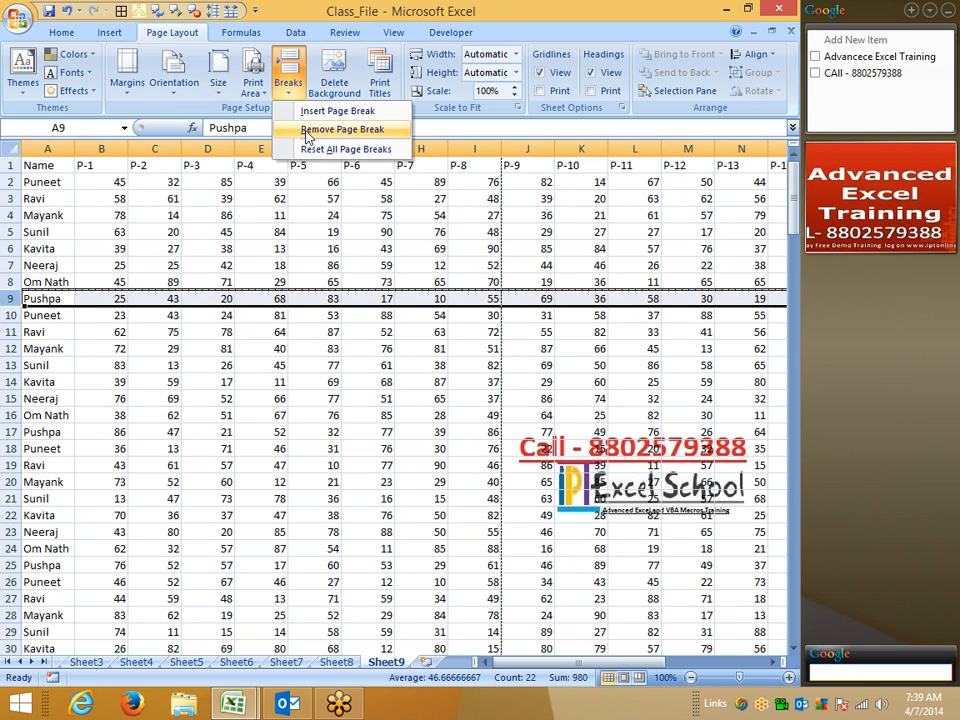
click(308, 130)
click(265, 247)
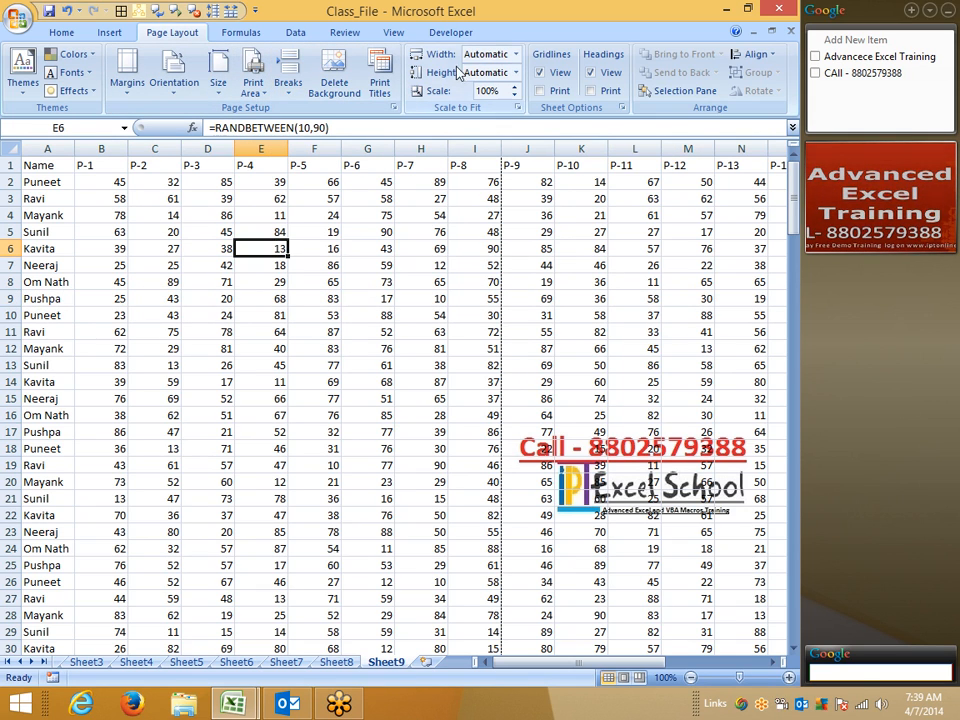
Step: Scale the printout of Sheet9 to fit a width of 1 page
click(516, 56)
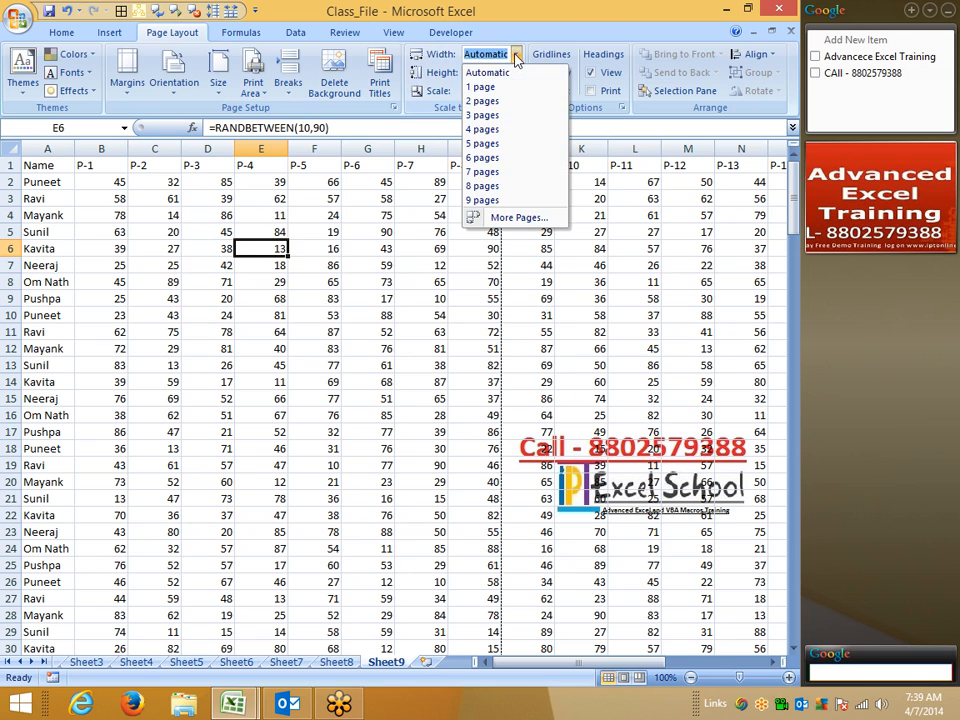
click(490, 86)
click(270, 265)
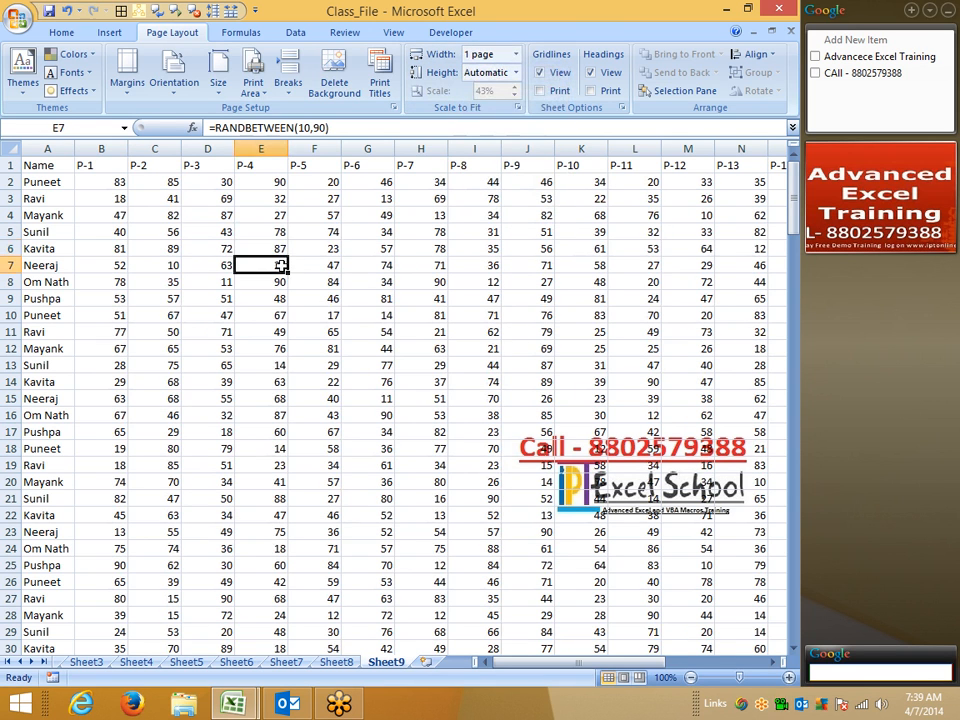
Step: Open the print preview to check how the table's columns fit across the page width
click(18, 14)
mouse_move(72, 212)
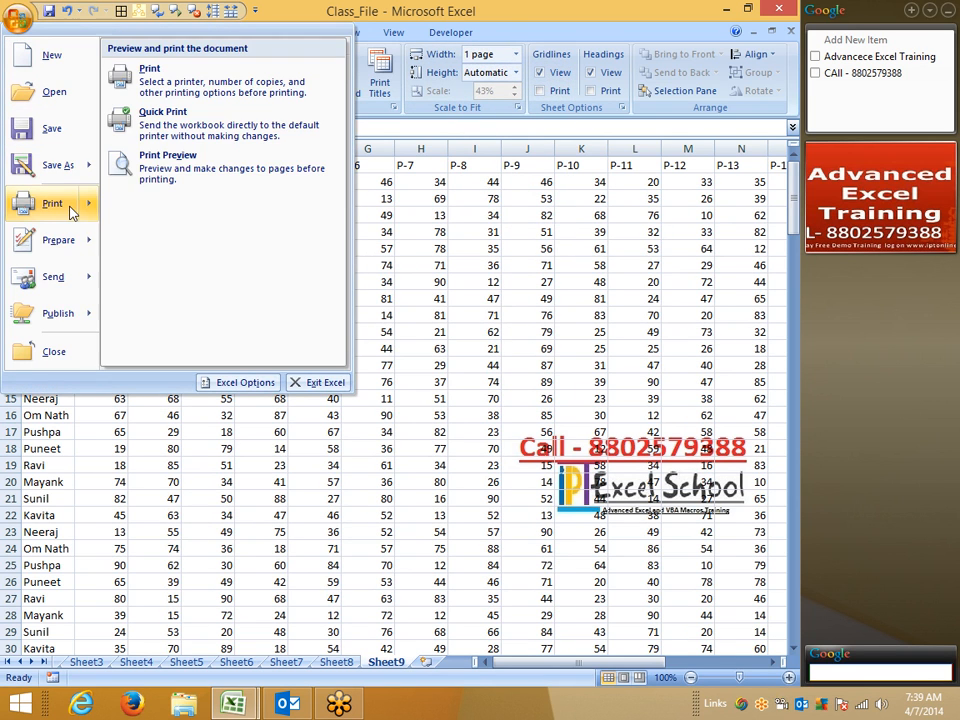
click(228, 176)
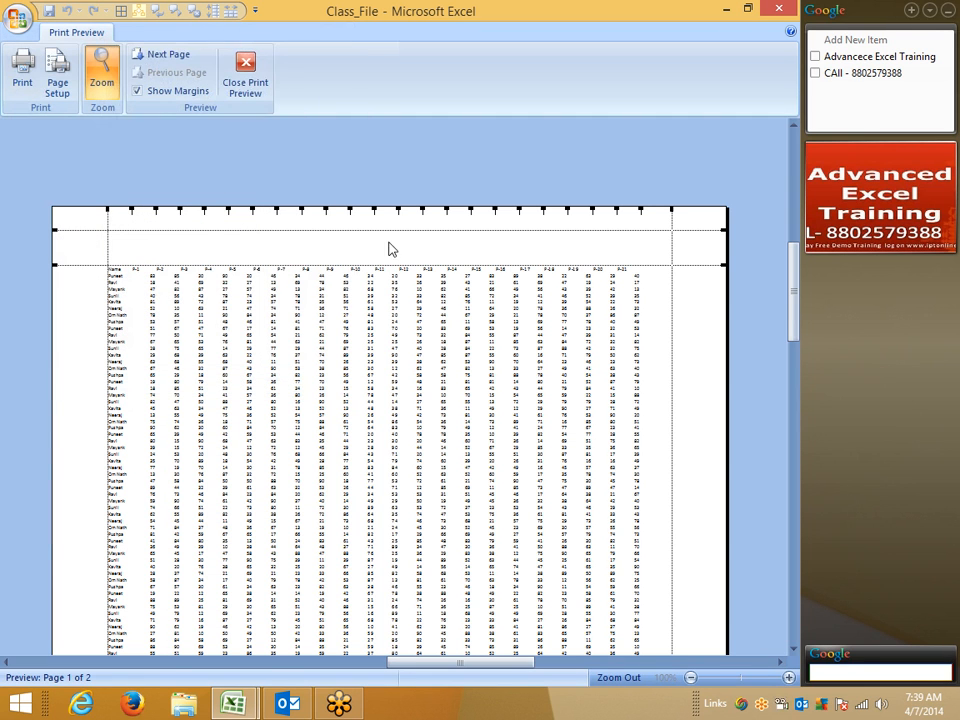
Step: Examine the table fitted to one page width in the print preview and close the preview
click(234, 310)
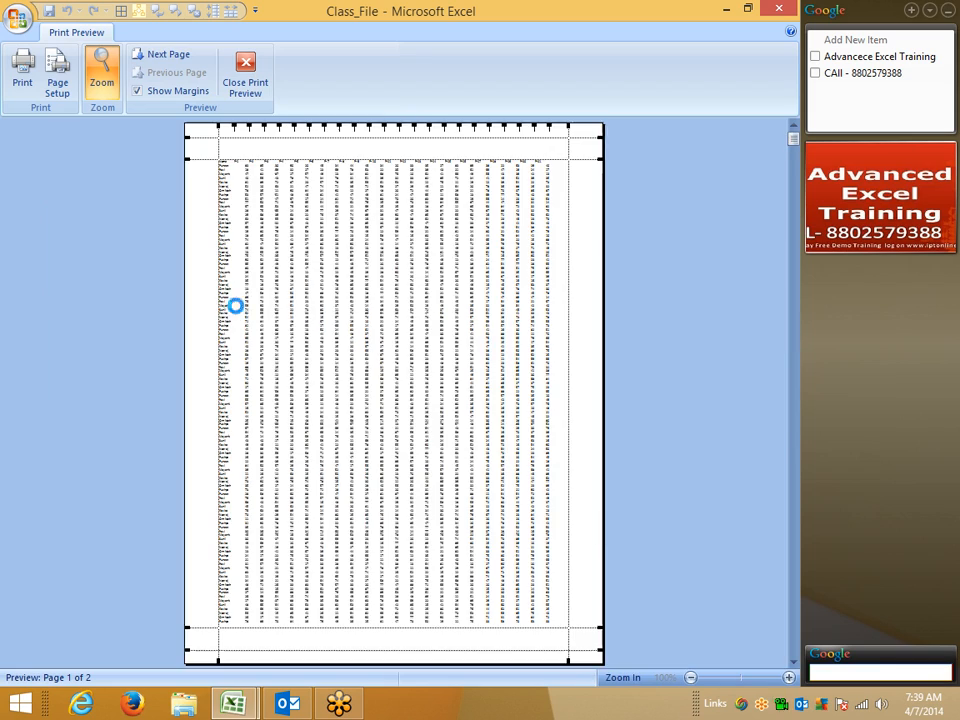
click(242, 306)
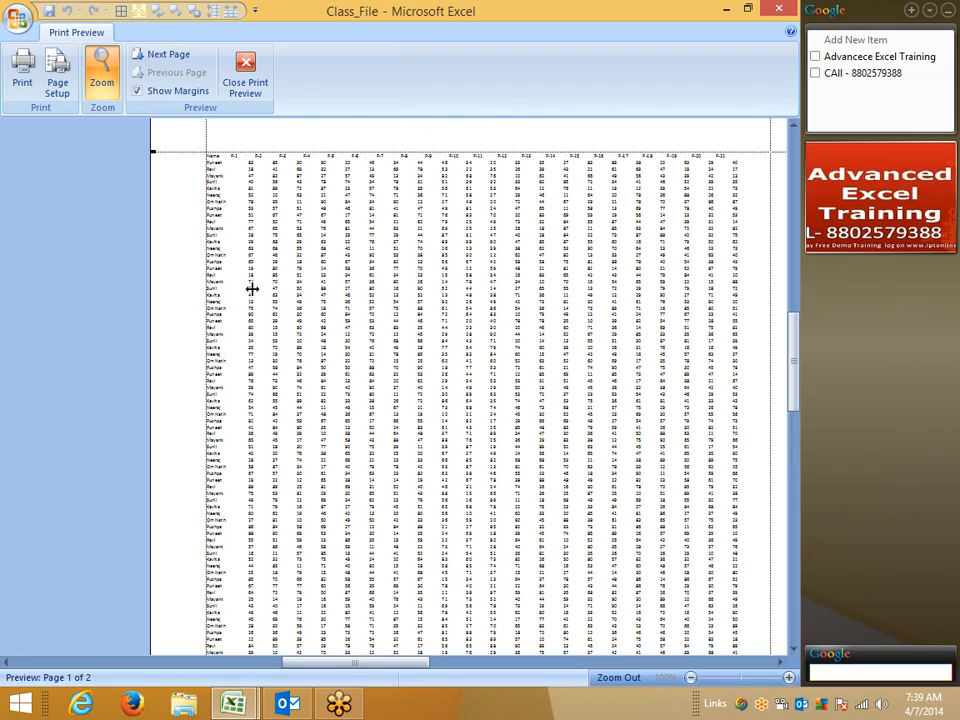
click(232, 88)
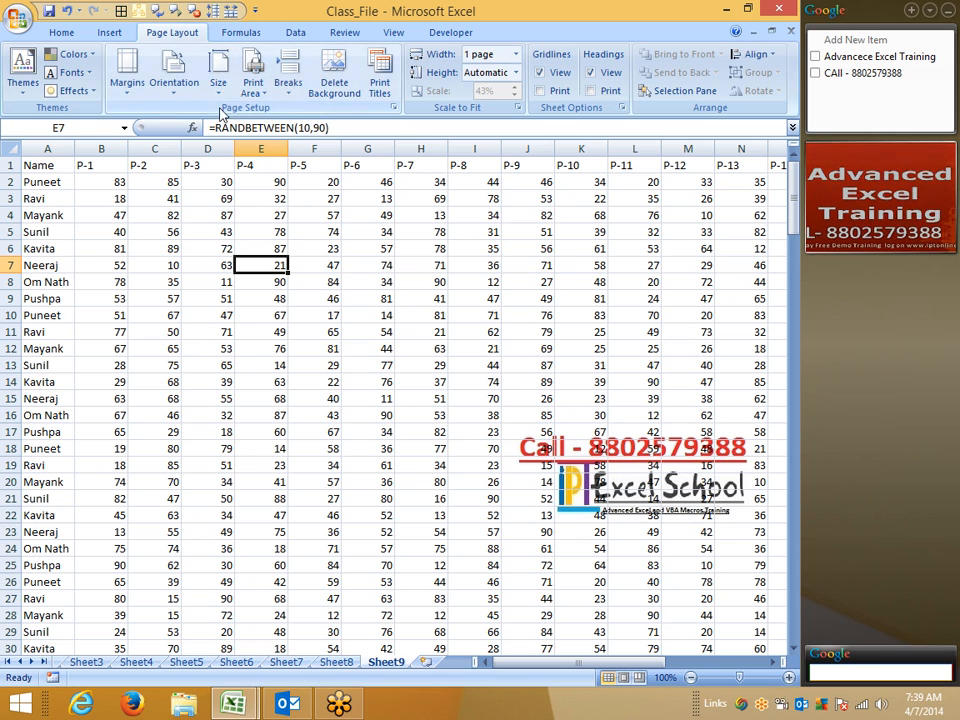
Step: Try the view and print options for gridlines and headings, restoring each option
click(525, 197)
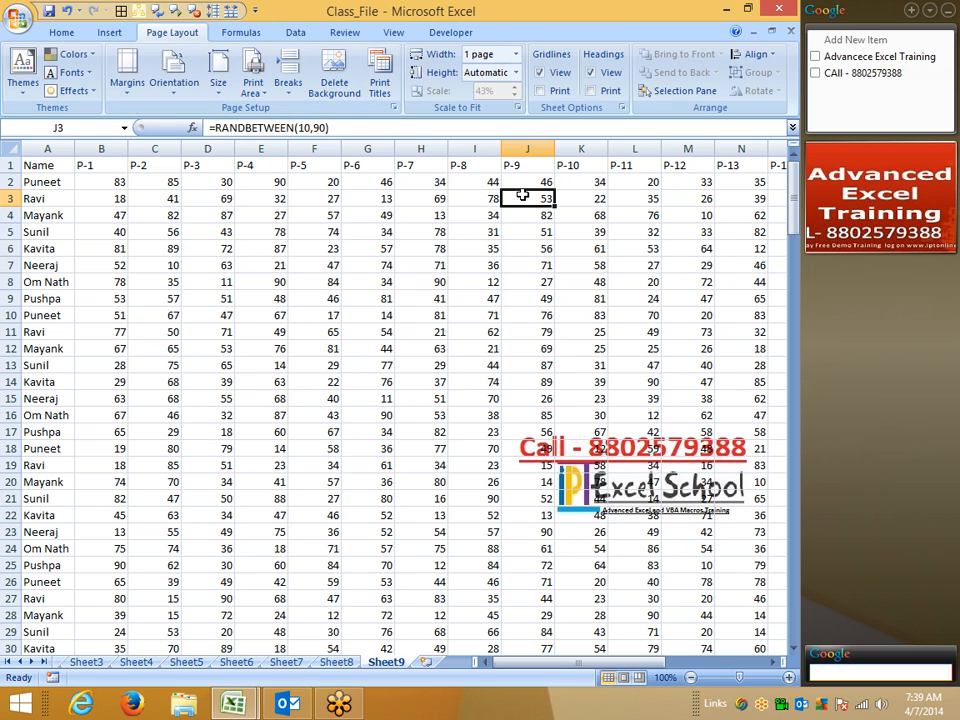
click(562, 75)
click(562, 75)
click(562, 92)
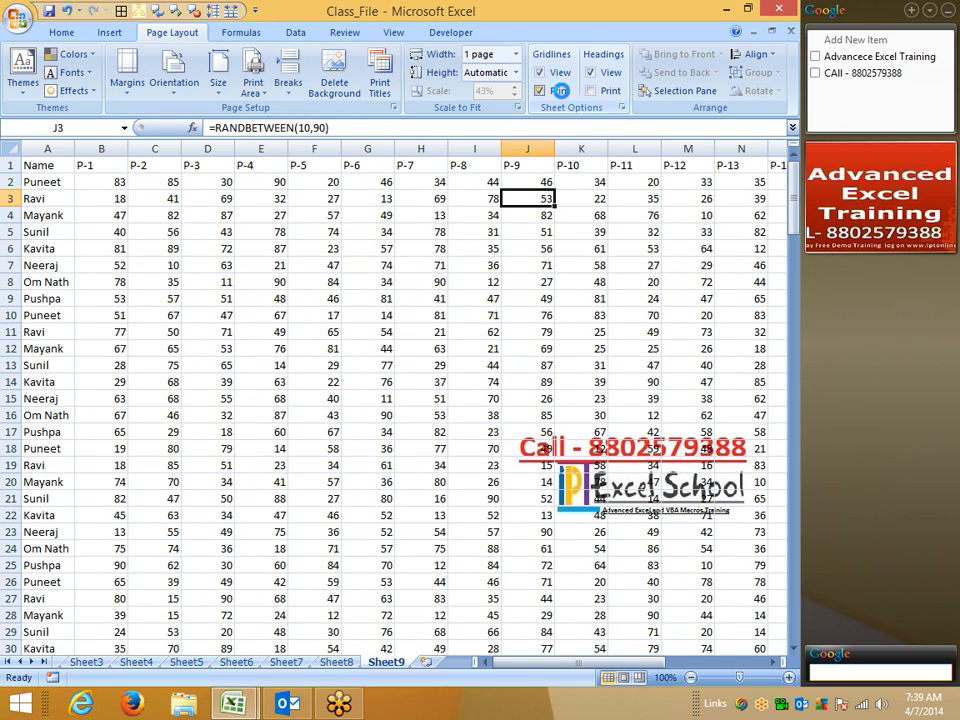
click(562, 92)
click(606, 73)
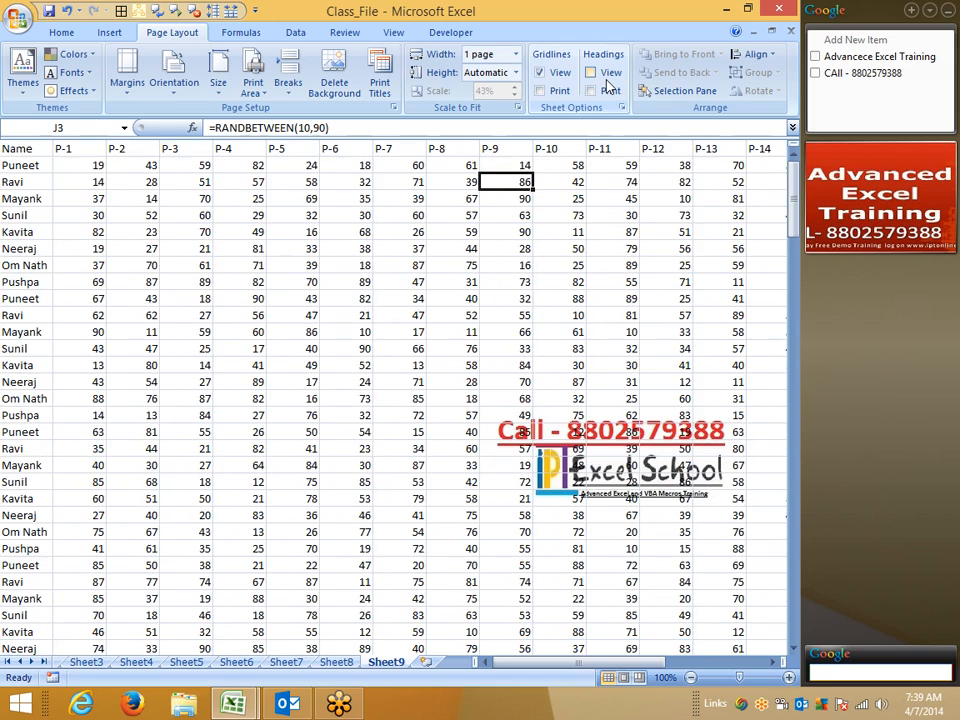
click(607, 74)
click(607, 91)
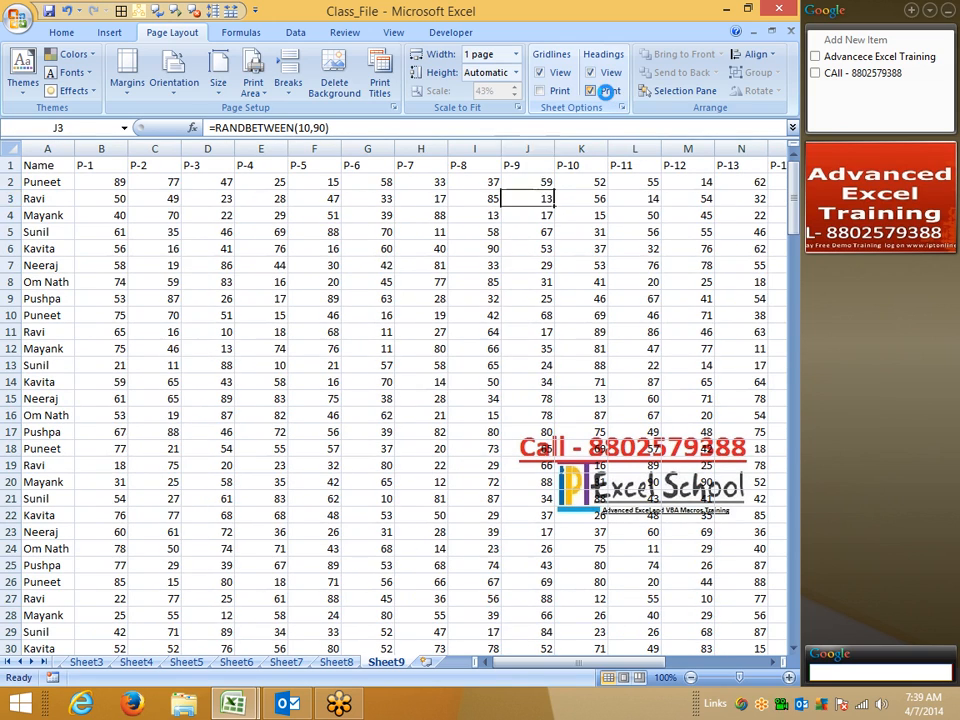
click(607, 92)
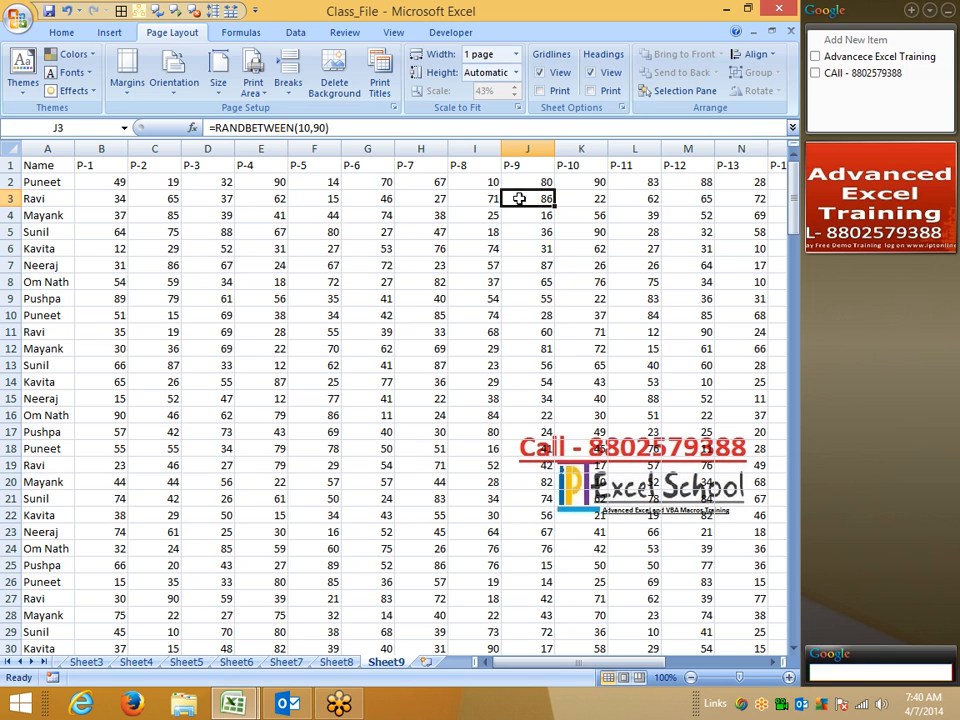
Step: View Sheet9 in Page Layout view, and switch it to Page Break Preview
click(623, 678)
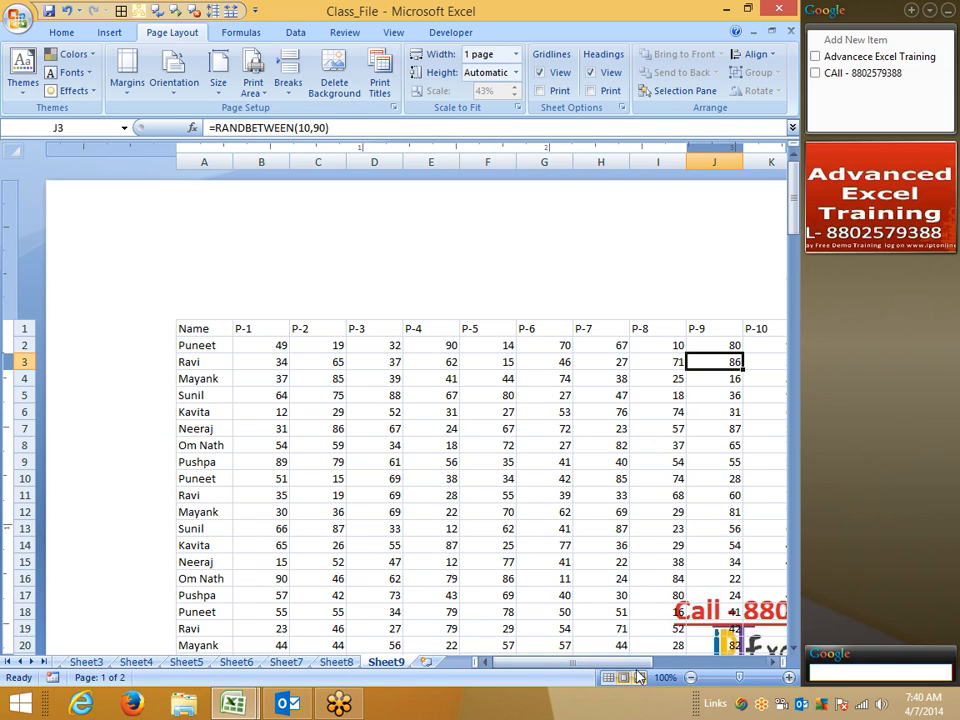
click(639, 678)
click(483, 384)
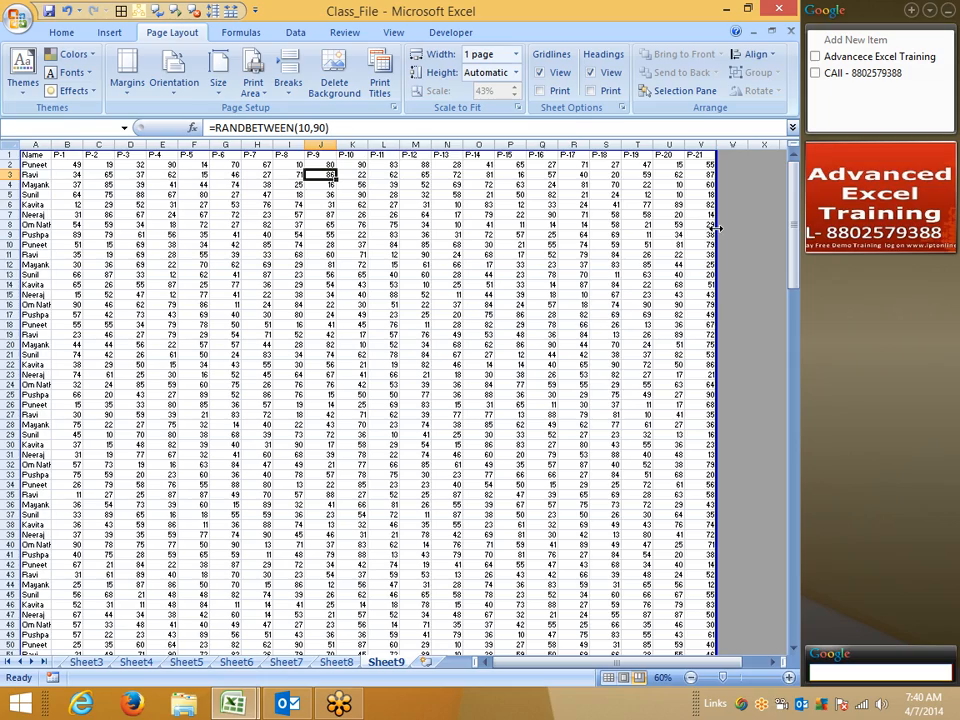
scroll(189, 418, down, 8)
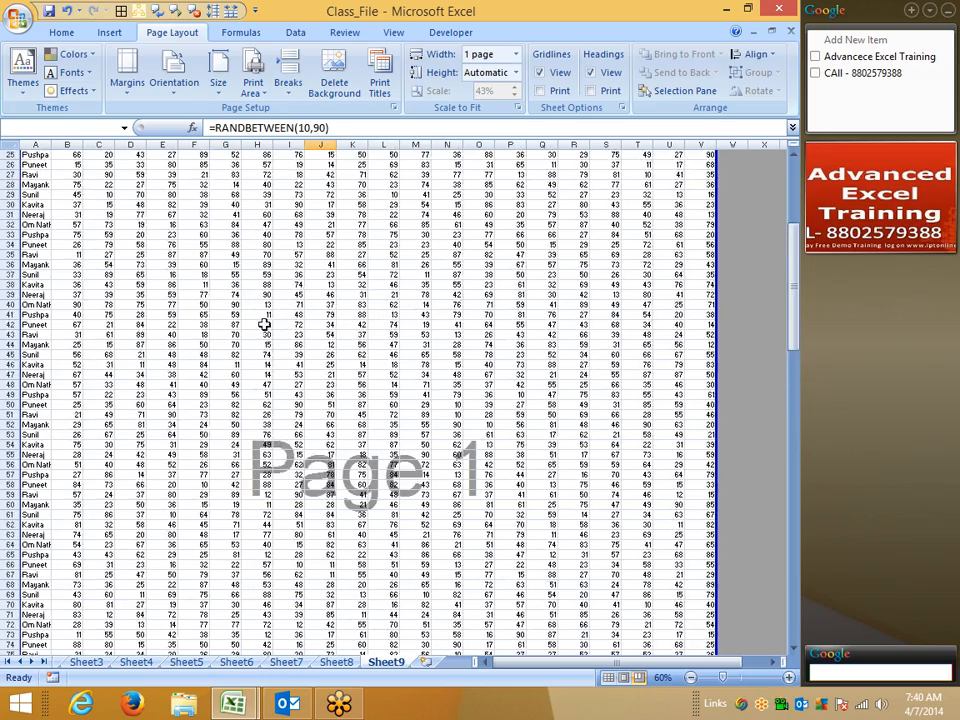
Step: Reset the print width to Automatic and set the print scale to 100%
click(516, 54)
click(506, 74)
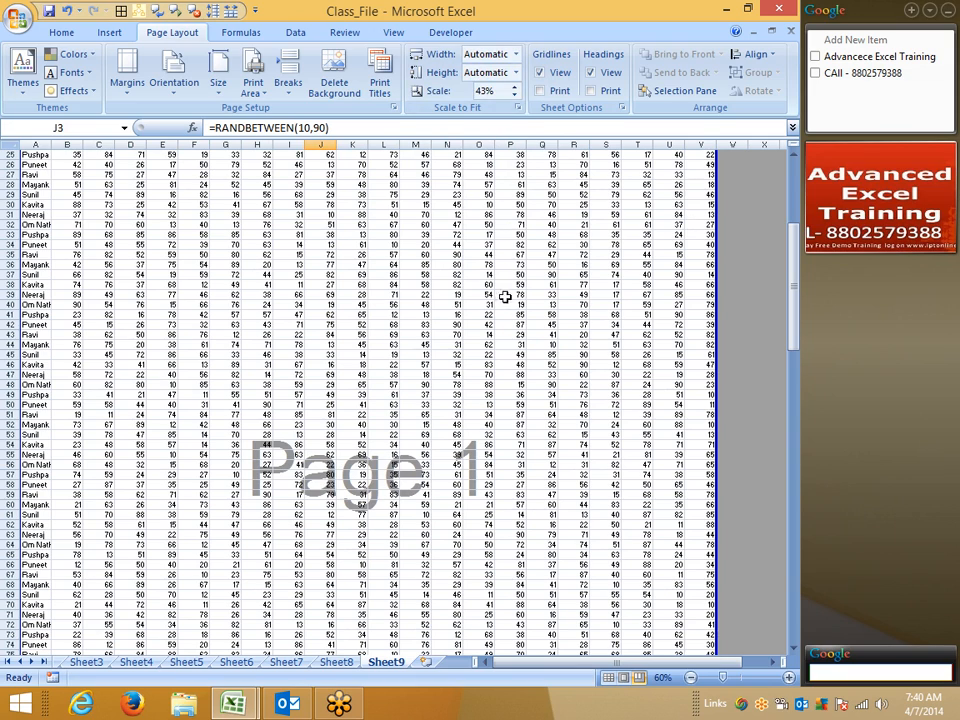
scroll(521, 290, up, 8)
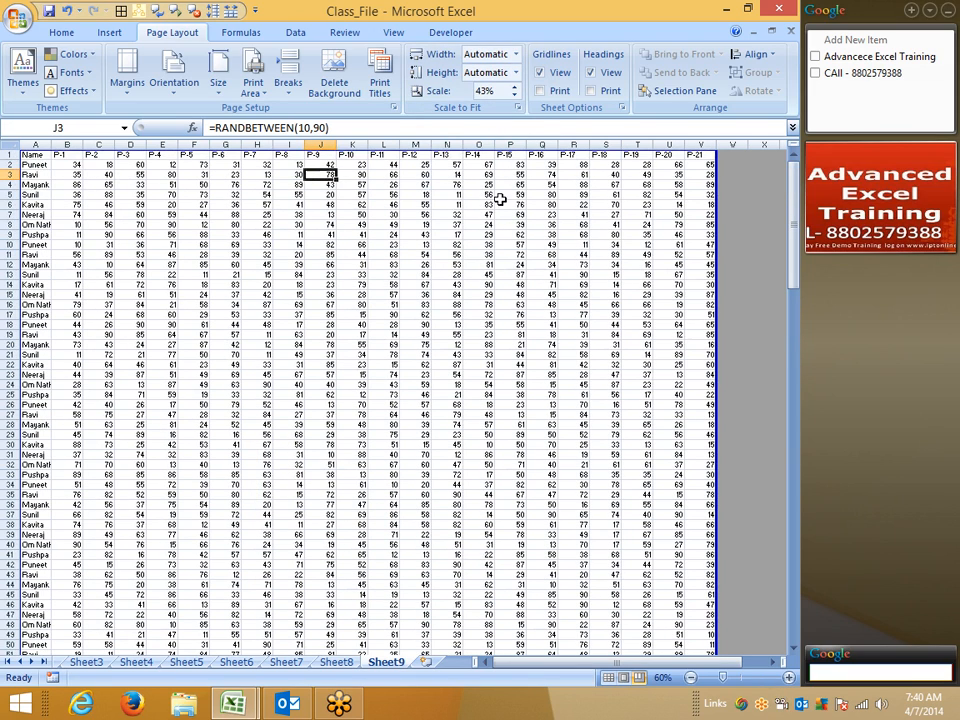
click(511, 91)
text(100)
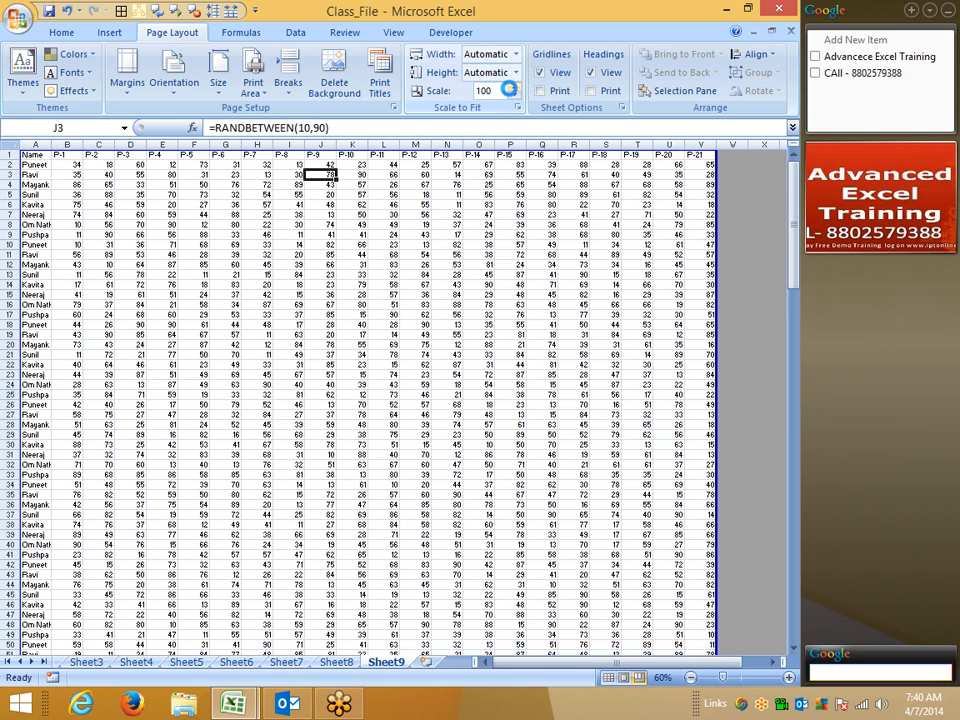
key(Return)
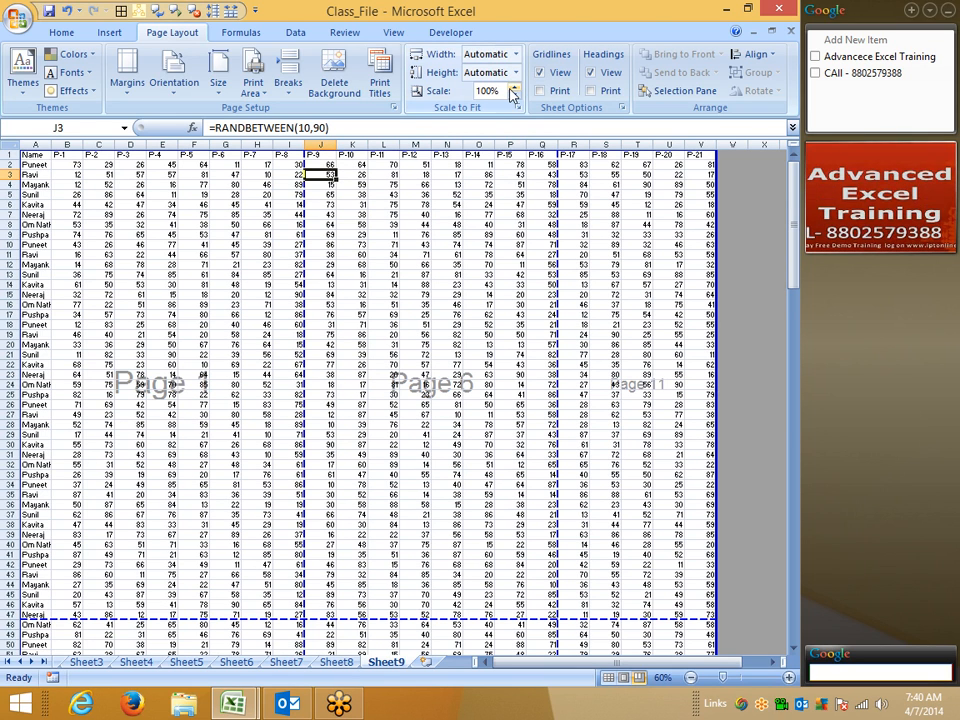
Step: Remove the vertical page break after column Q and move the break after column I to between columns K and L
click(193, 254)
click(383, 254)
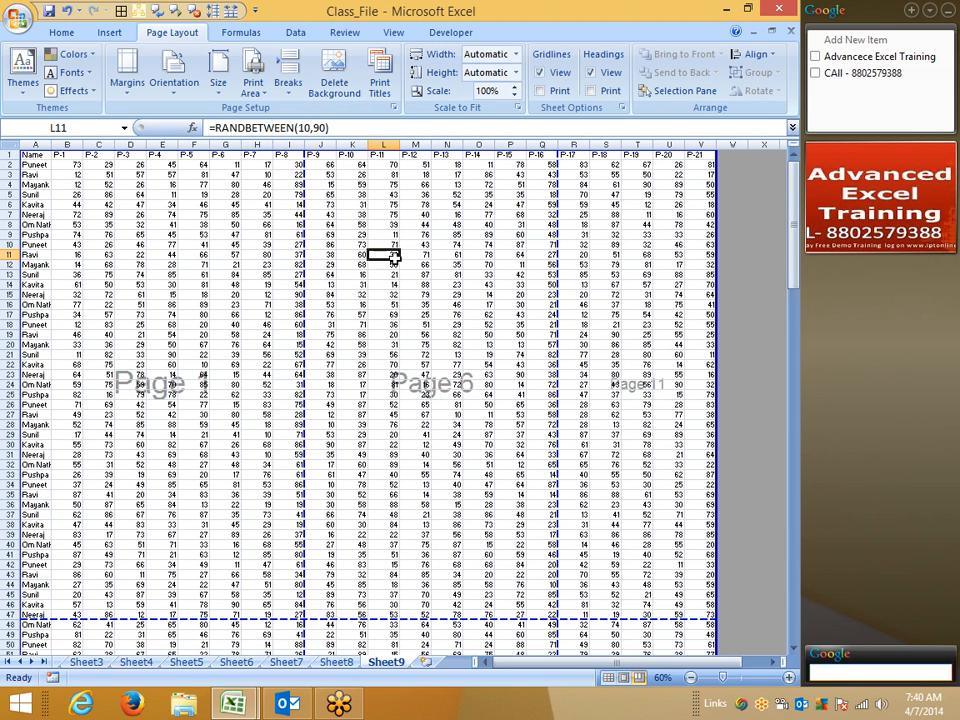
click(668, 264)
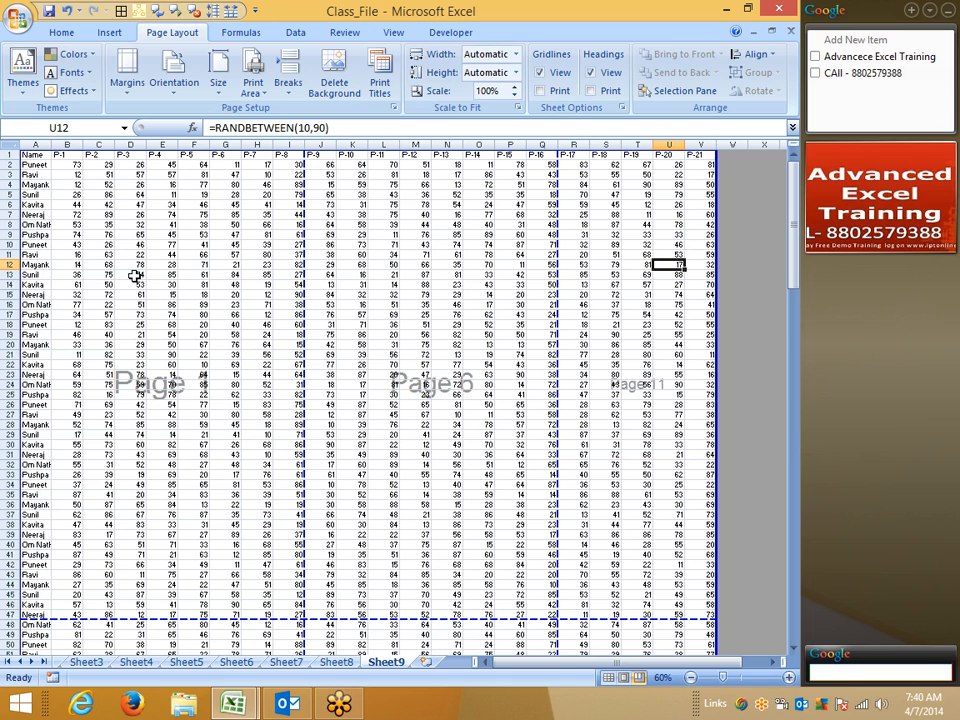
drag(562, 239, 733, 242)
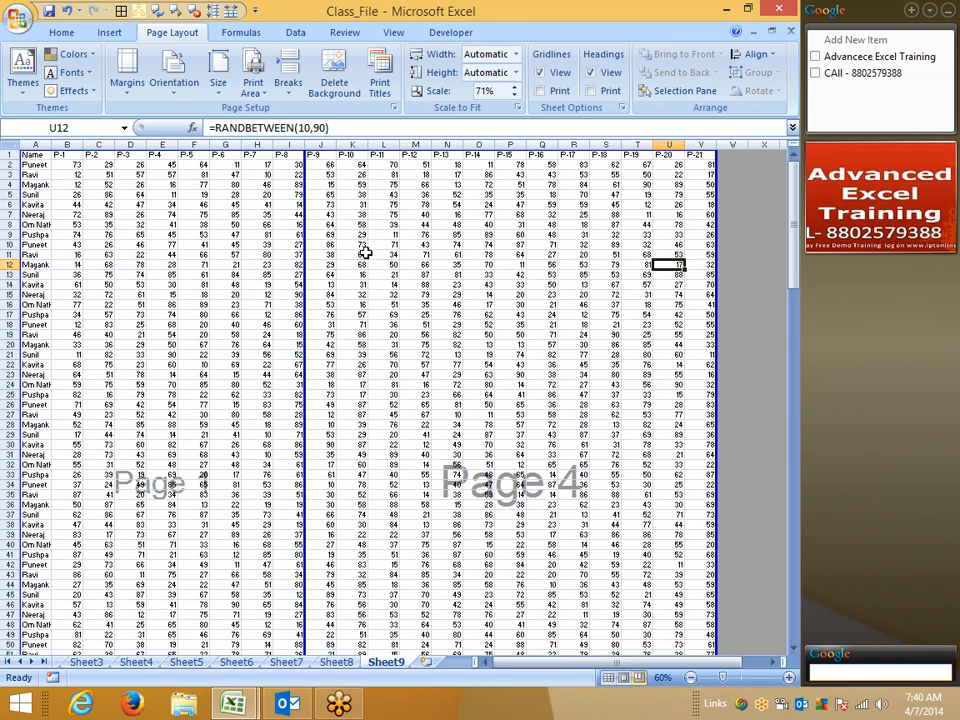
drag(306, 262, 383, 263)
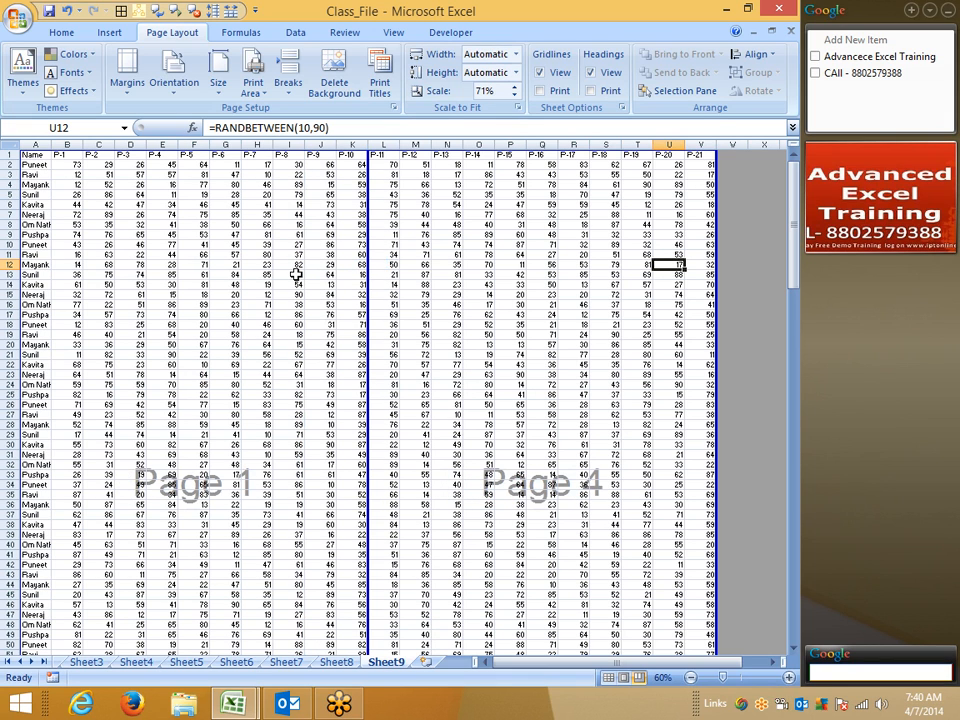
Step: Turn on gridline printing for Sheet9 and check the result in the print preview
click(541, 91)
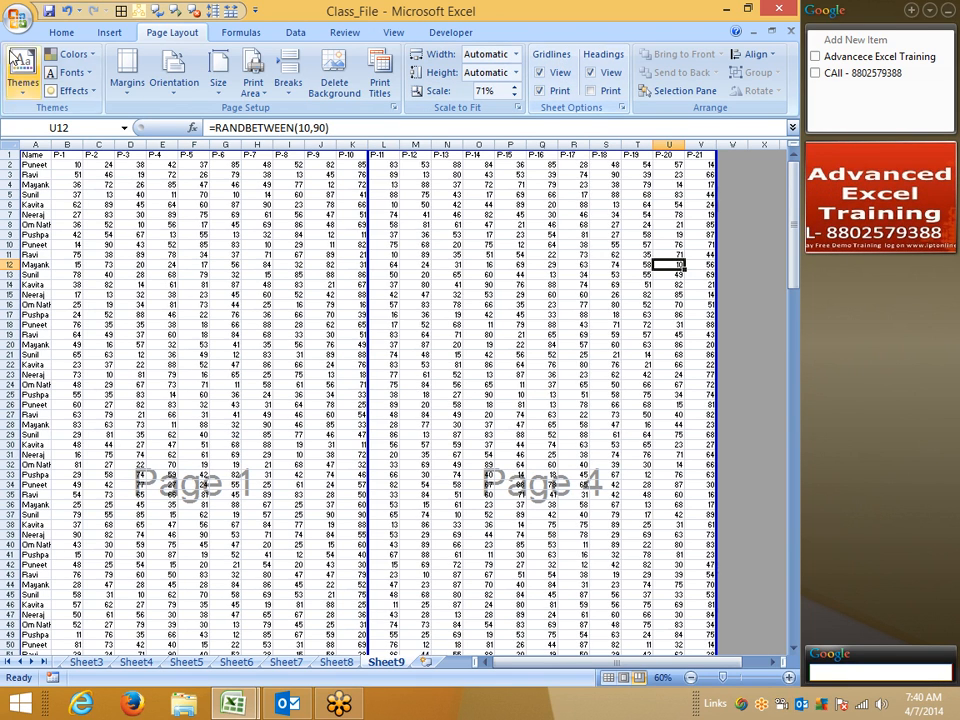
click(20, 18)
mouse_move(36, 172)
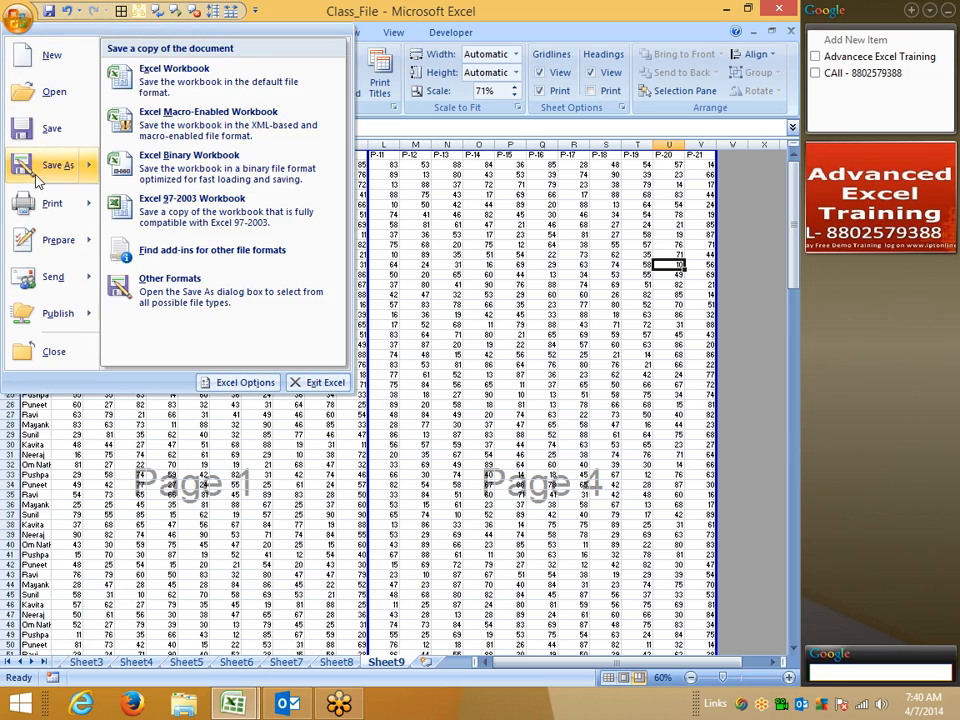
mouse_move(45, 203)
click(165, 178)
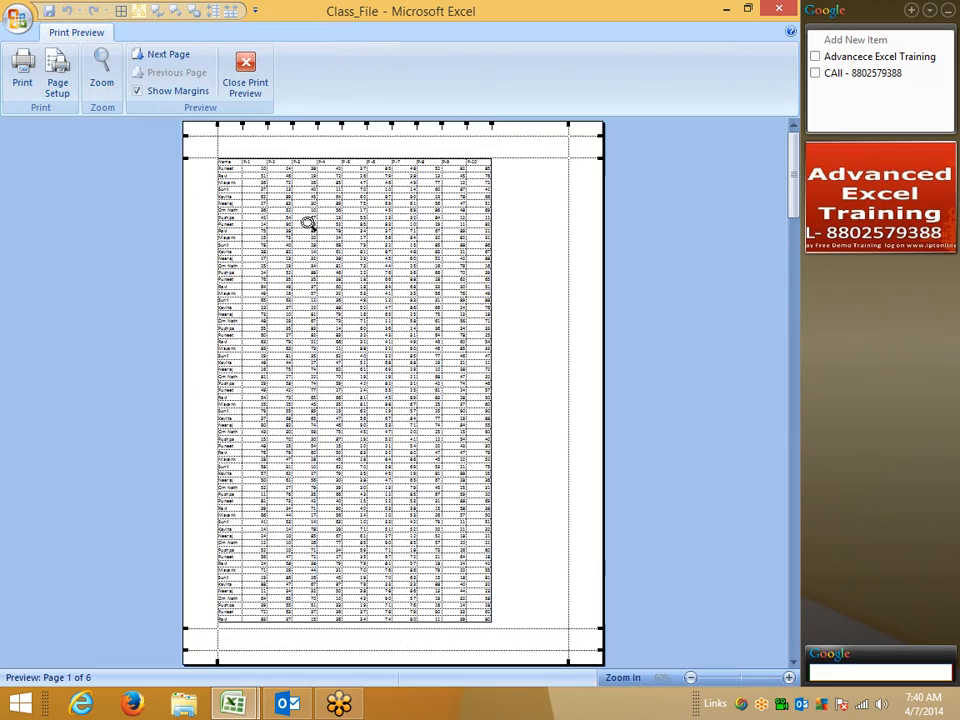
click(308, 222)
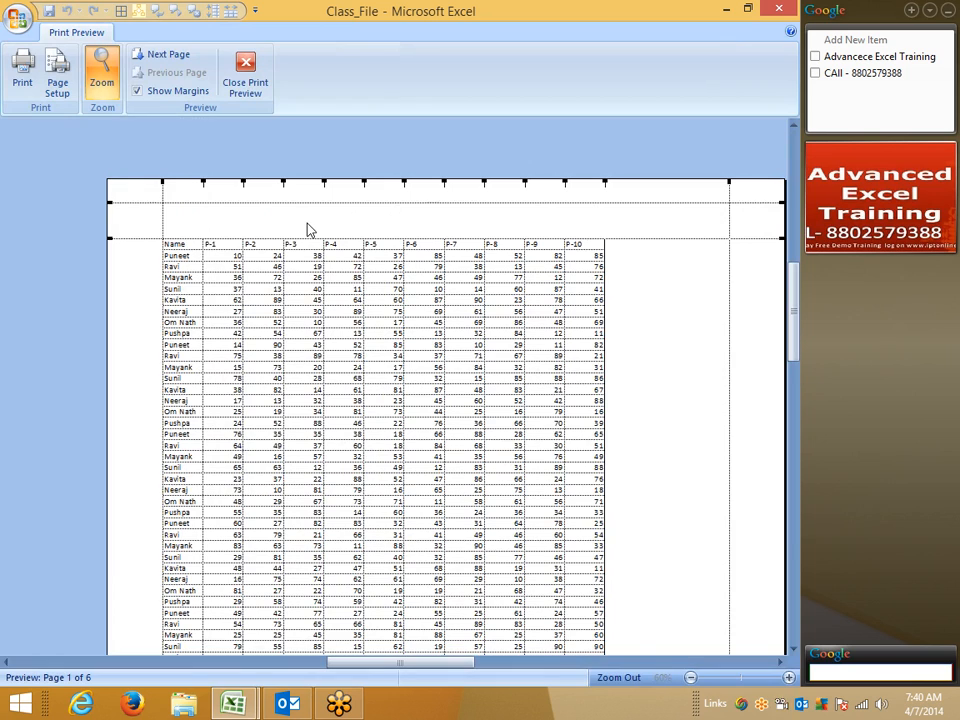
click(245, 80)
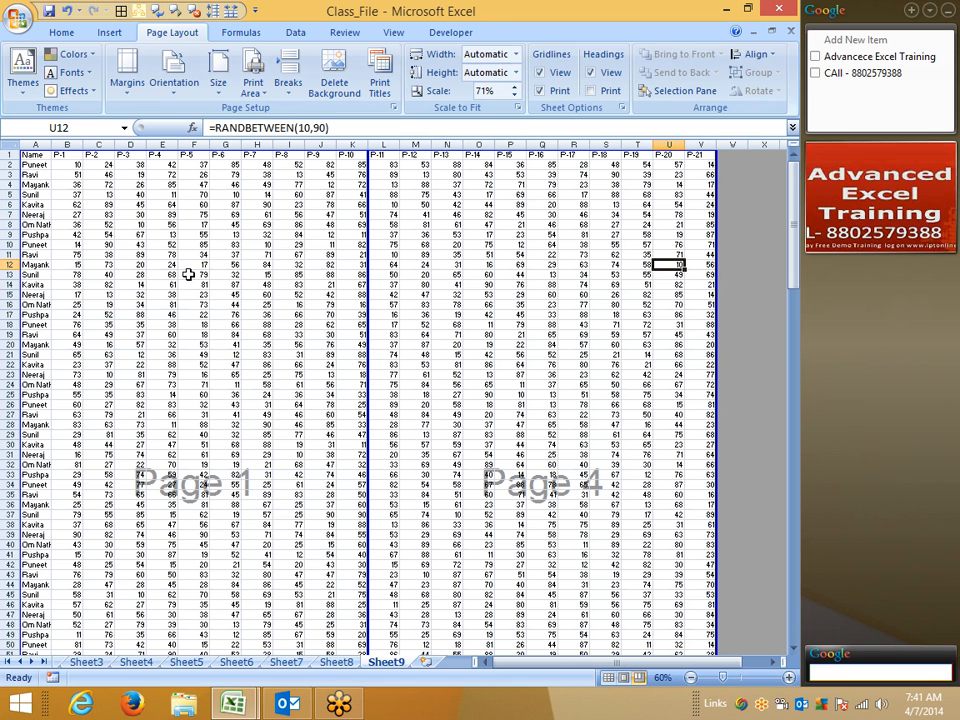
drag(163, 266, 372, 343)
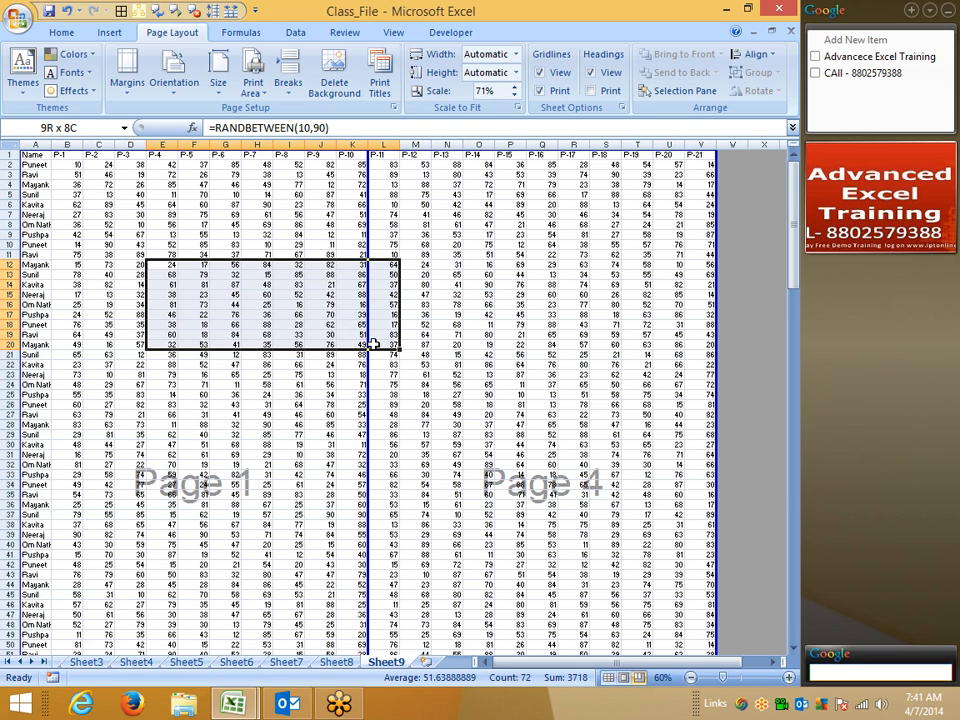
click(250, 224)
click(553, 91)
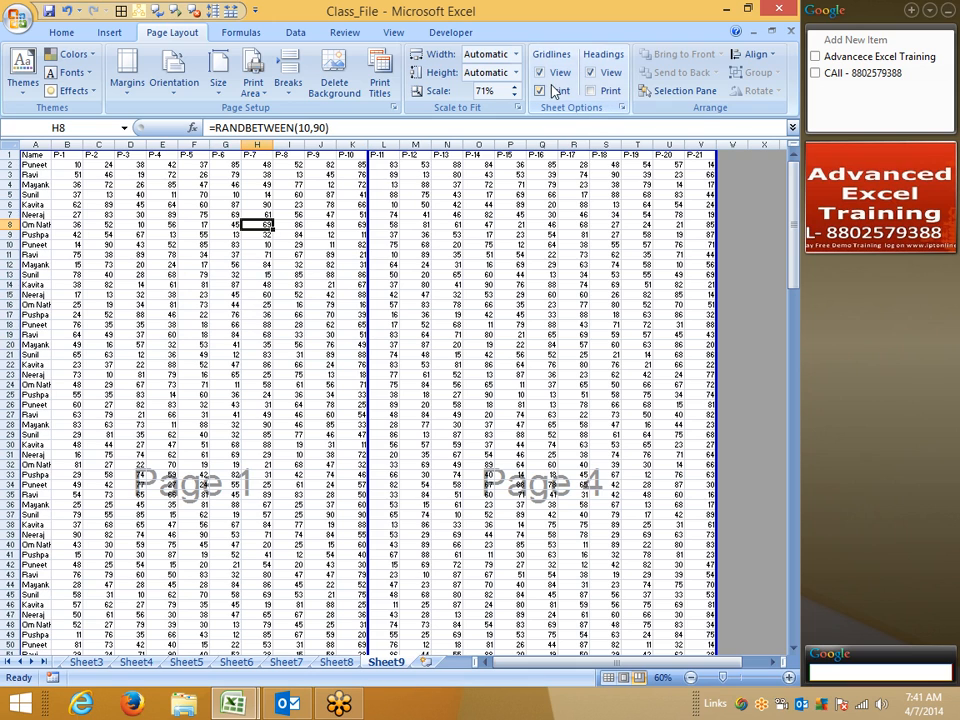
Step: Apply all borders to the range B2:J18
drag(66, 164, 335, 329)
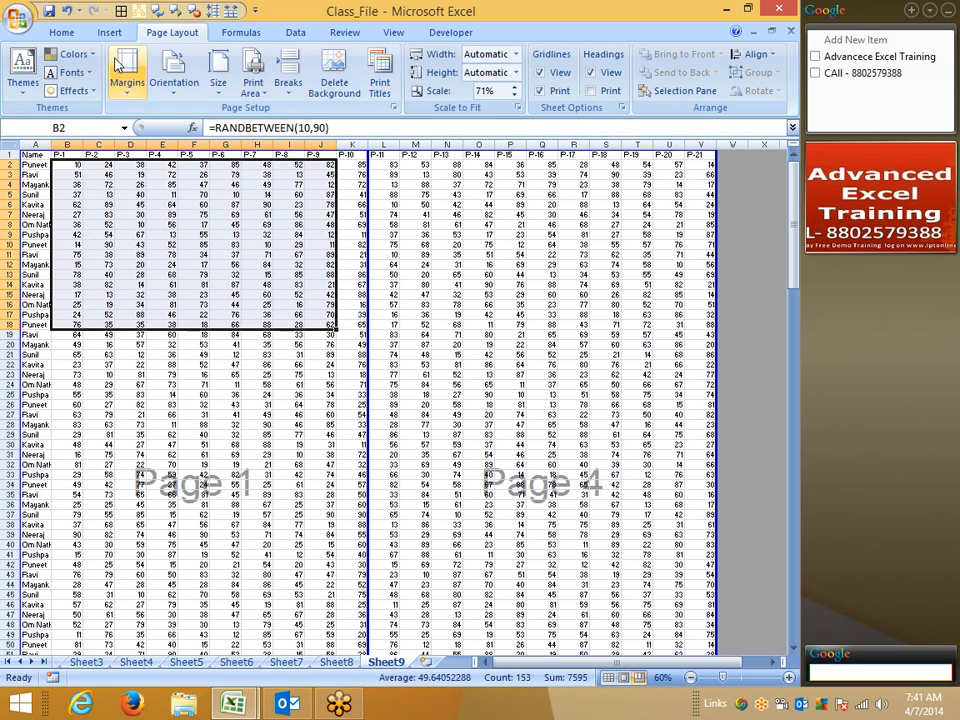
click(66, 33)
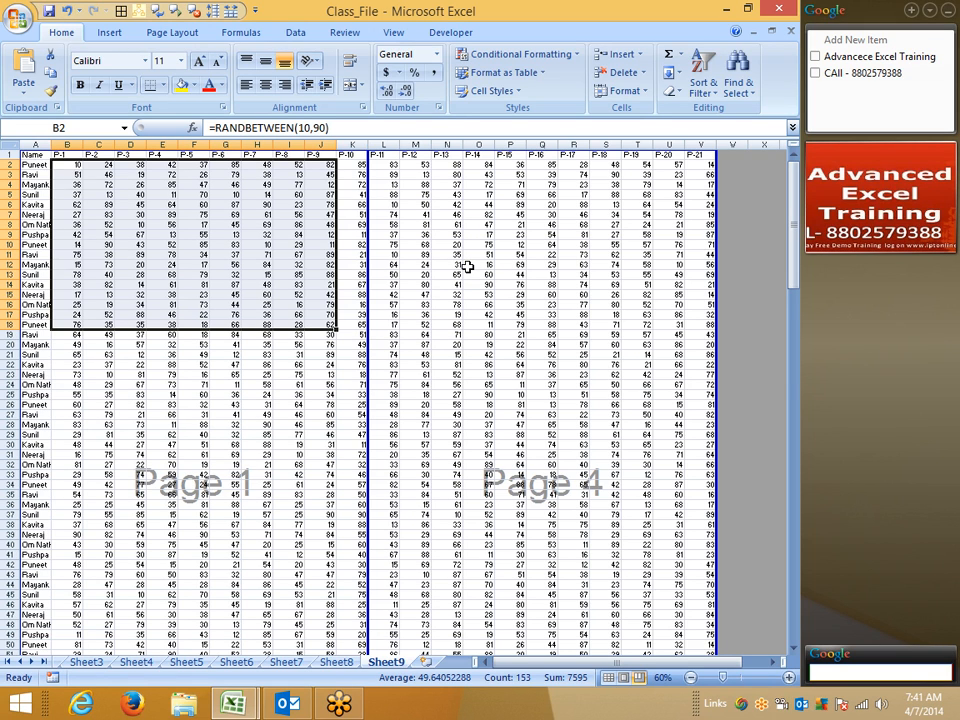
click(163, 85)
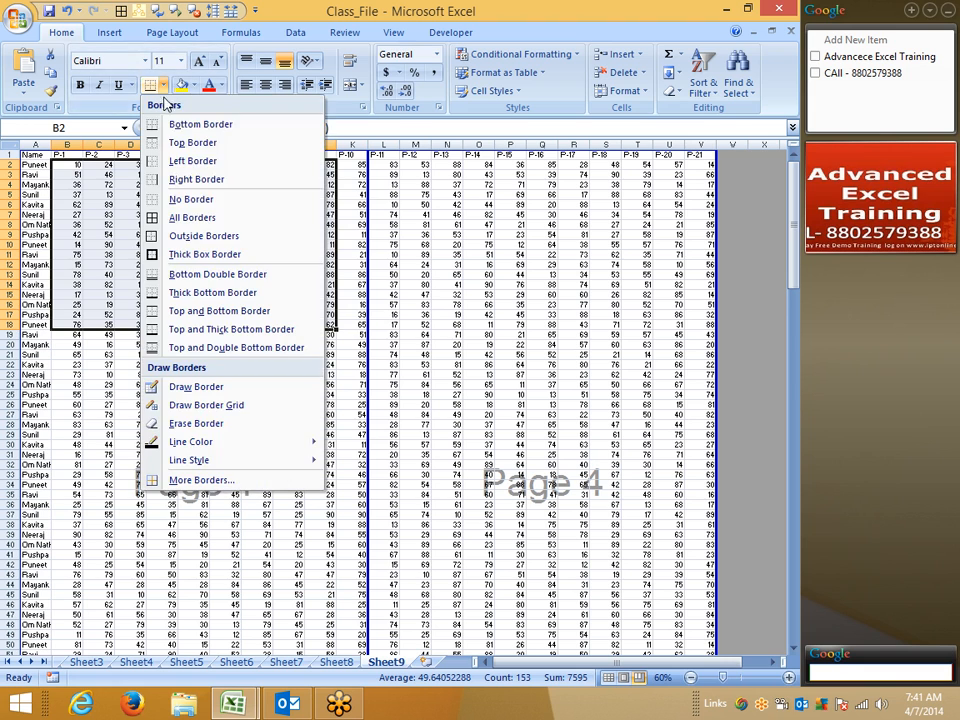
click(188, 219)
click(286, 244)
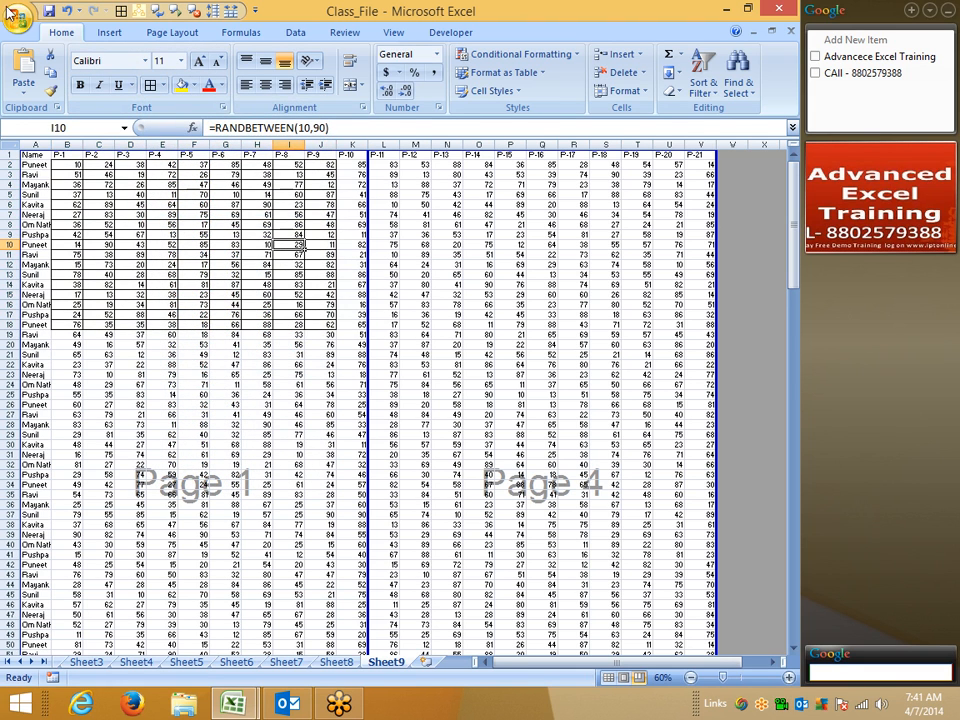
Step: Compare the bordered range with the printed gridlines in the print preview, and return to the page layout options
click(14, 18)
mouse_move(83, 205)
click(163, 172)
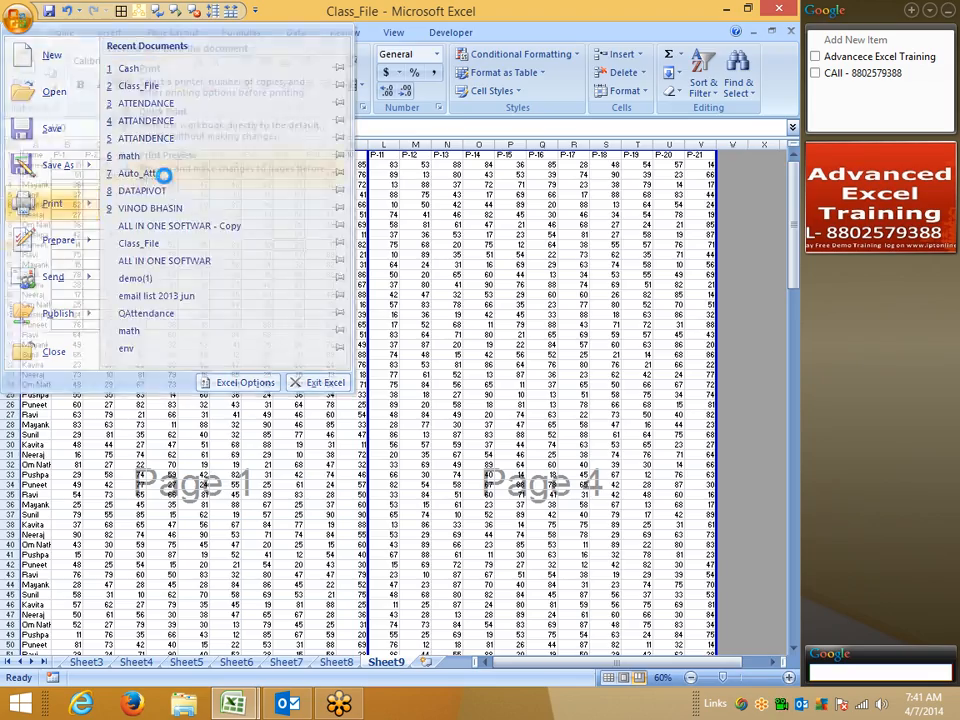
scroll(330, 470, down, 2)
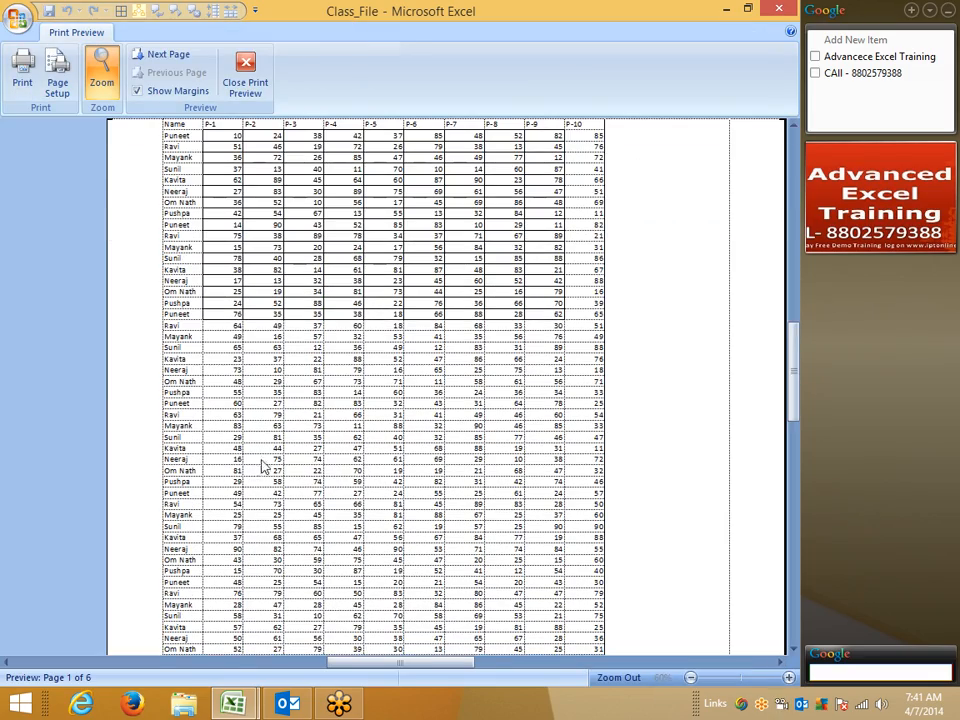
click(356, 438)
click(354, 433)
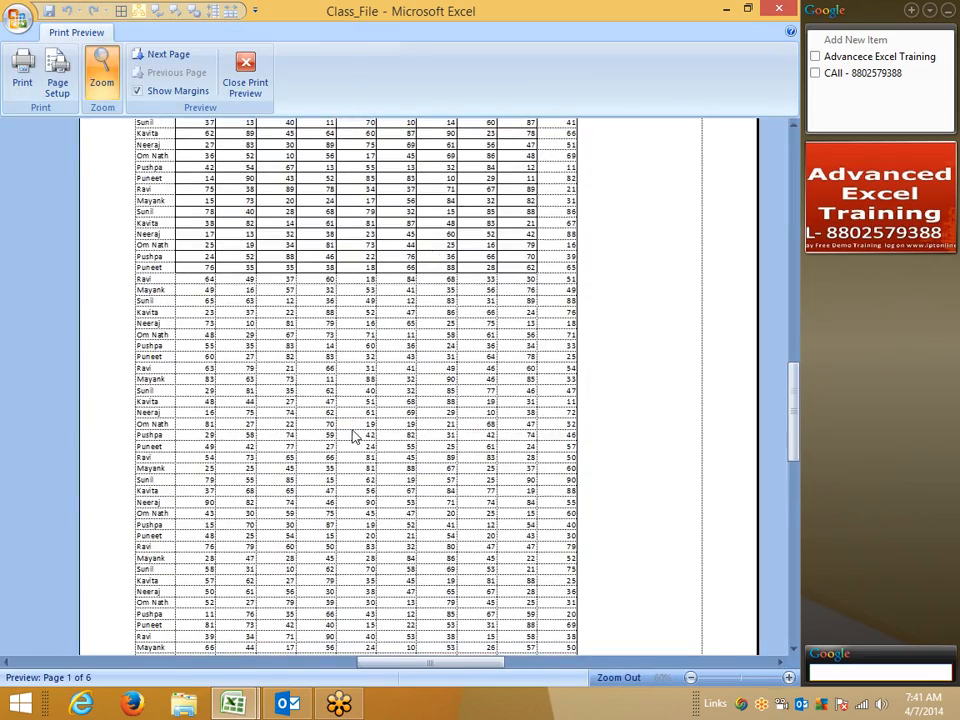
scroll(356, 438, up, 5)
click(246, 92)
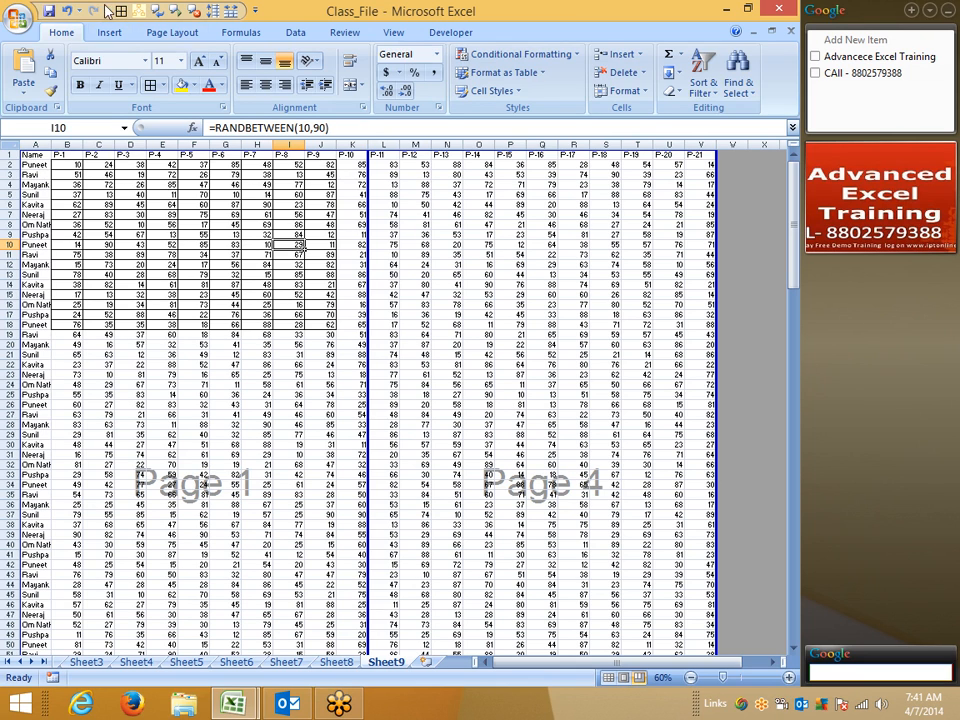
click(149, 33)
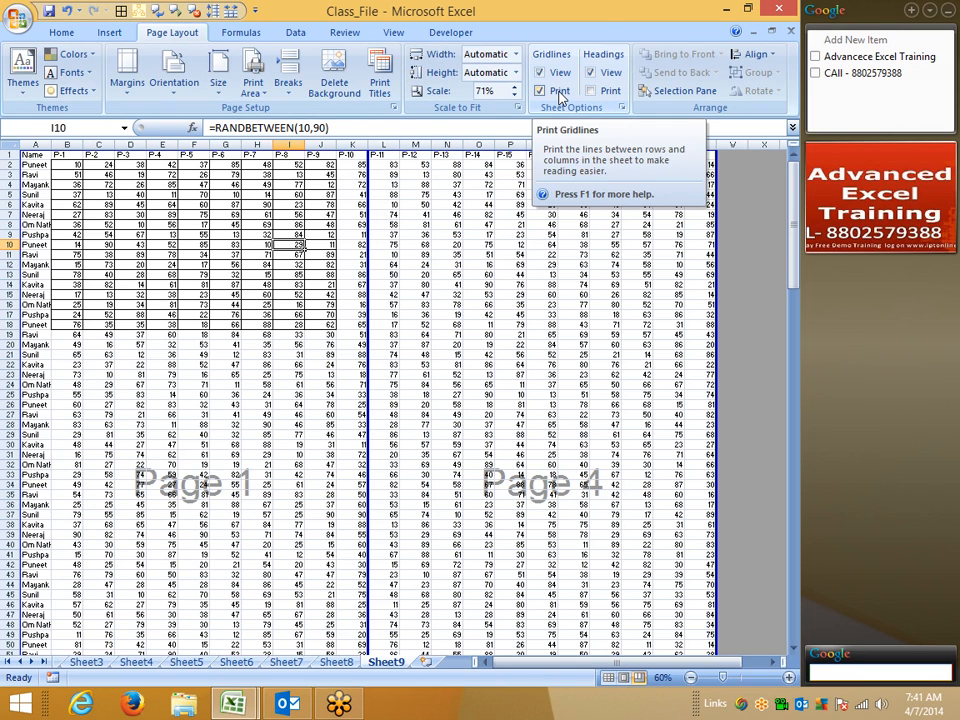
Step: Turn off gridline printing for Sheet9 and select the header cells B1:I1
click(559, 97)
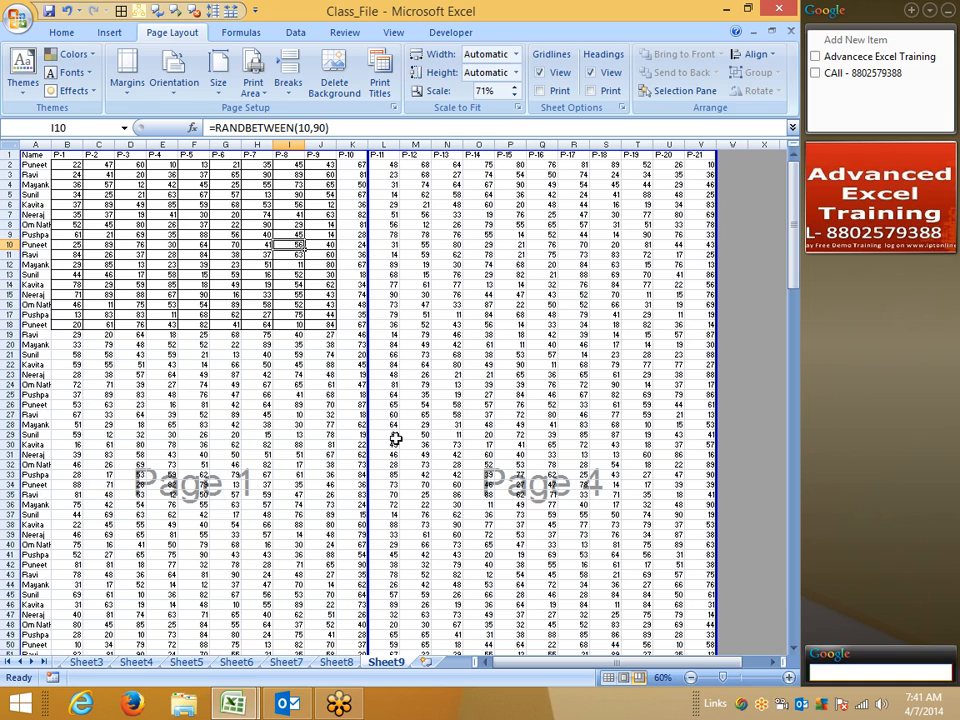
drag(68, 155, 290, 155)
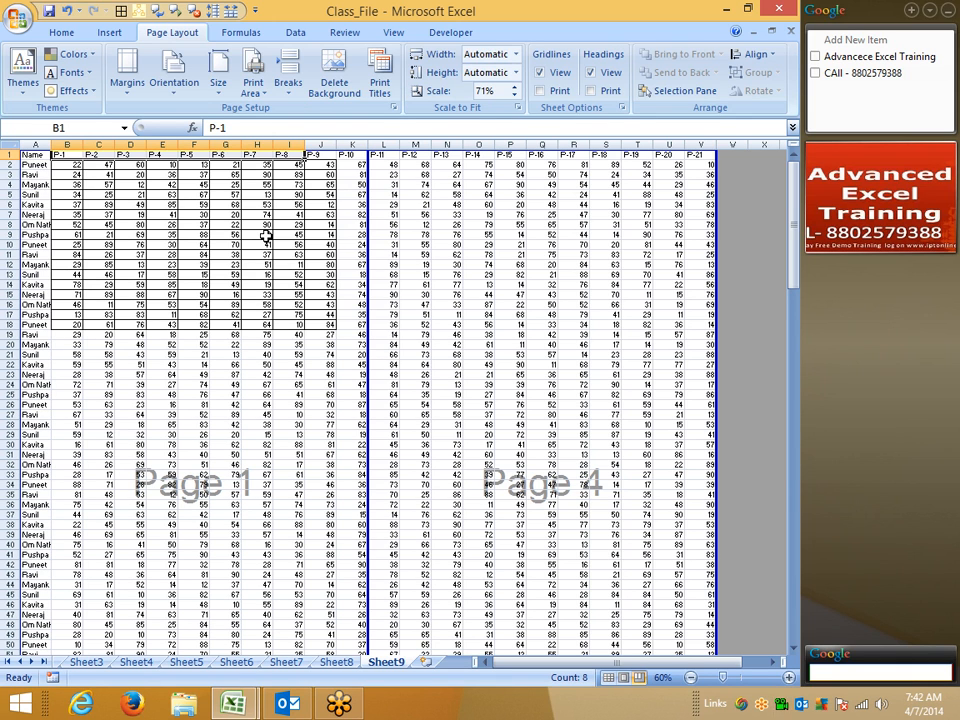
Step: Examine the HP LaserJet printer's paper and finishing properties, cancel without printing, and switch to the formula commands
key(ctrl+p)
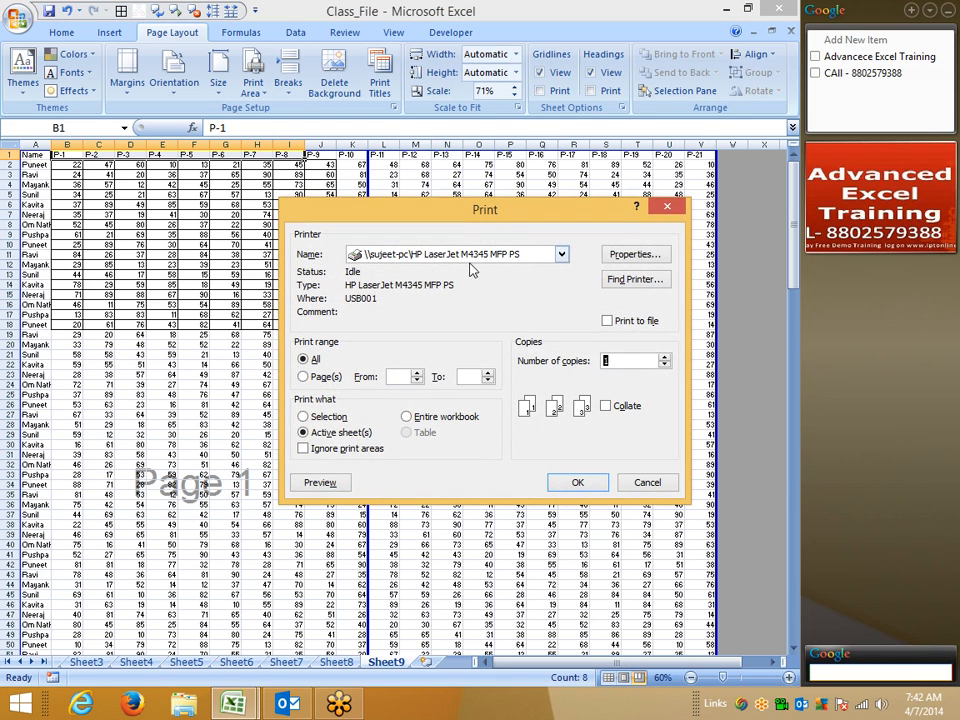
click(622, 256)
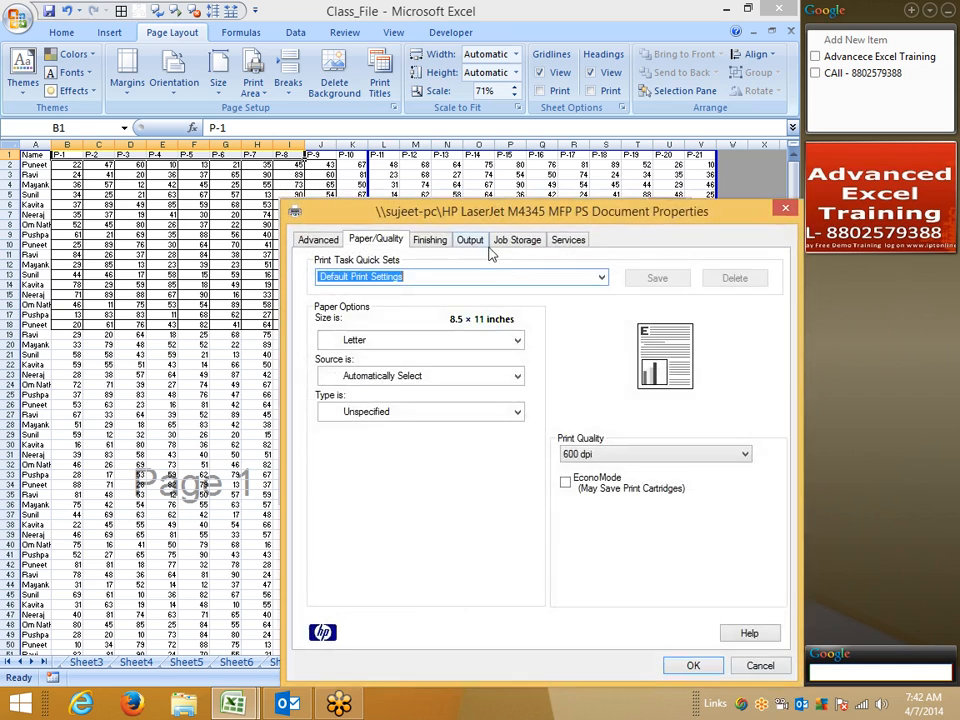
click(434, 242)
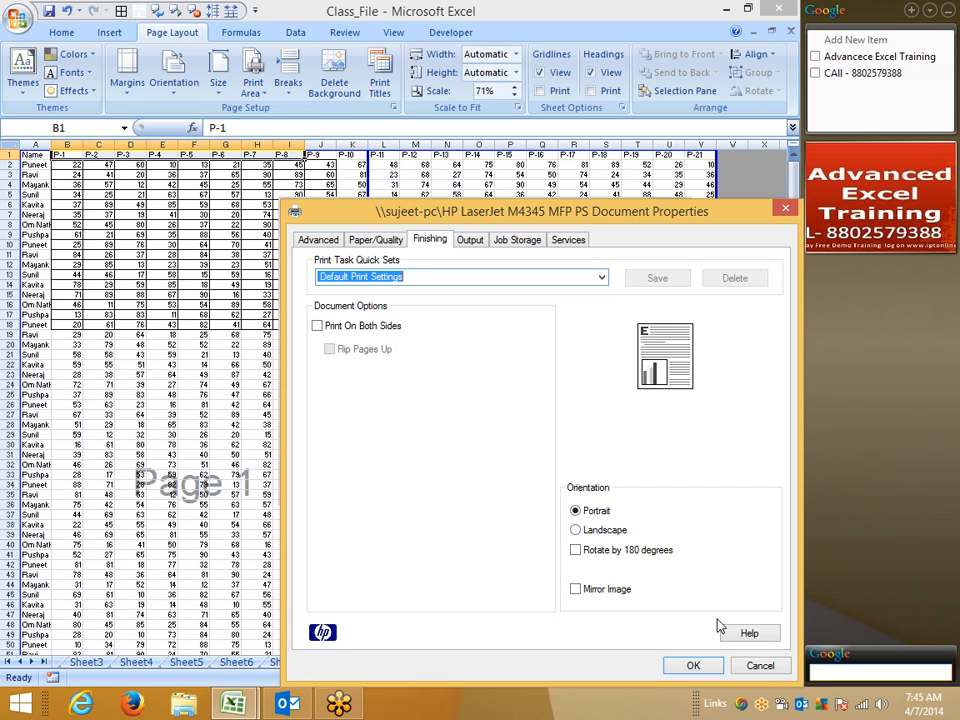
click(760, 667)
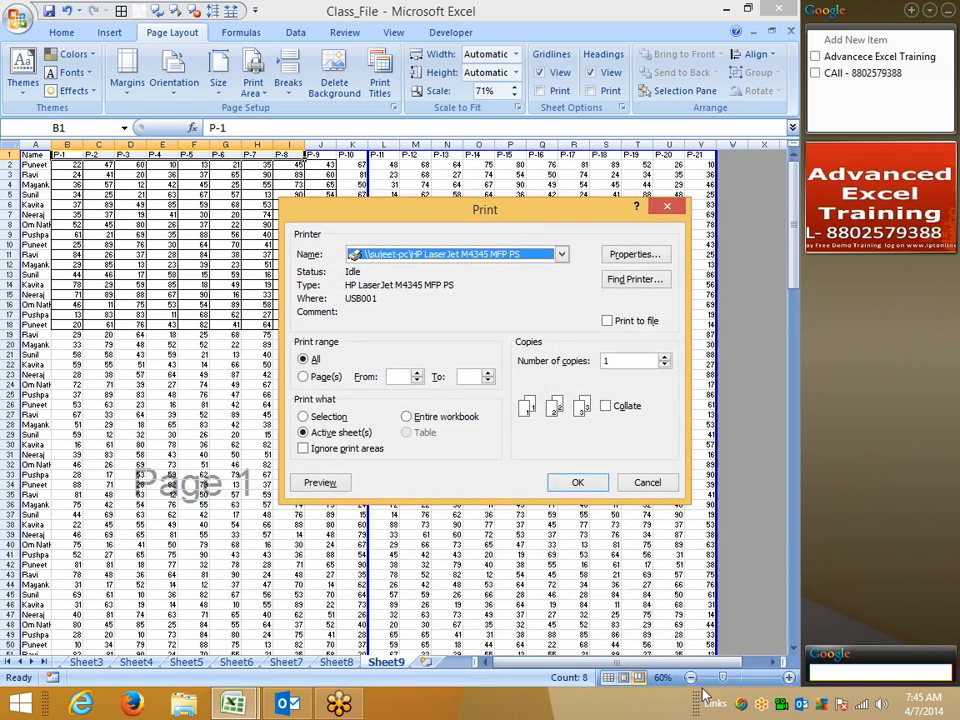
click(628, 486)
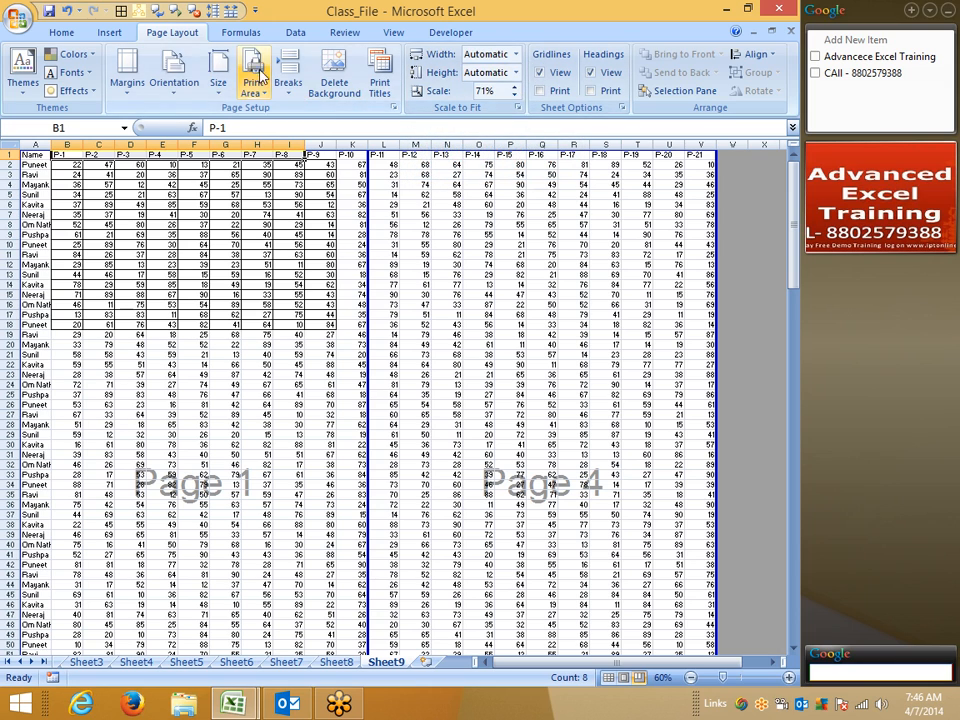
click(246, 36)
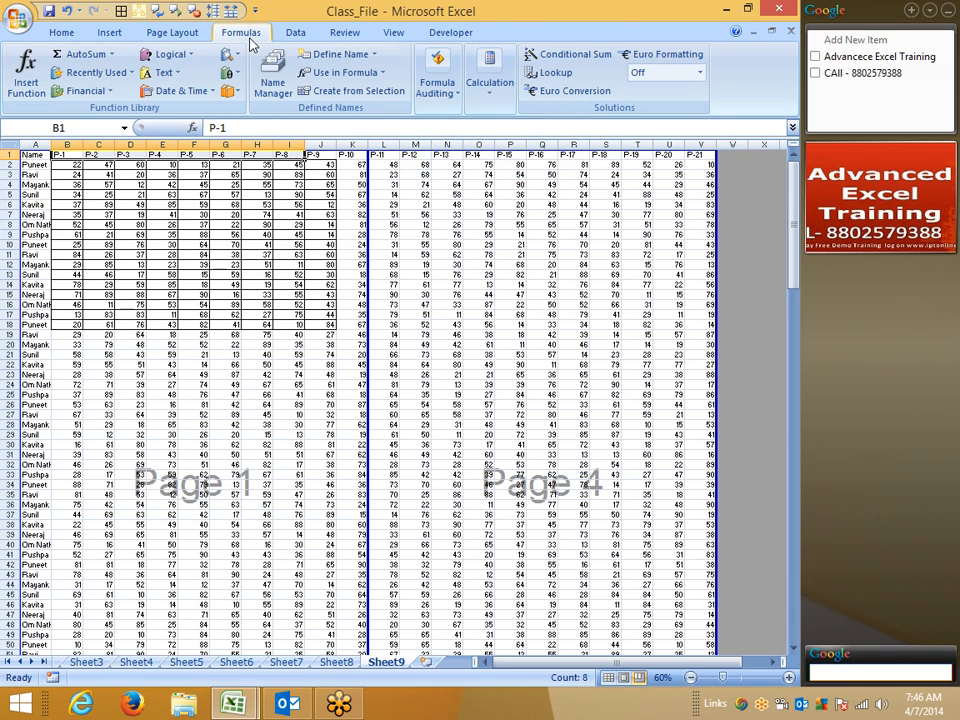